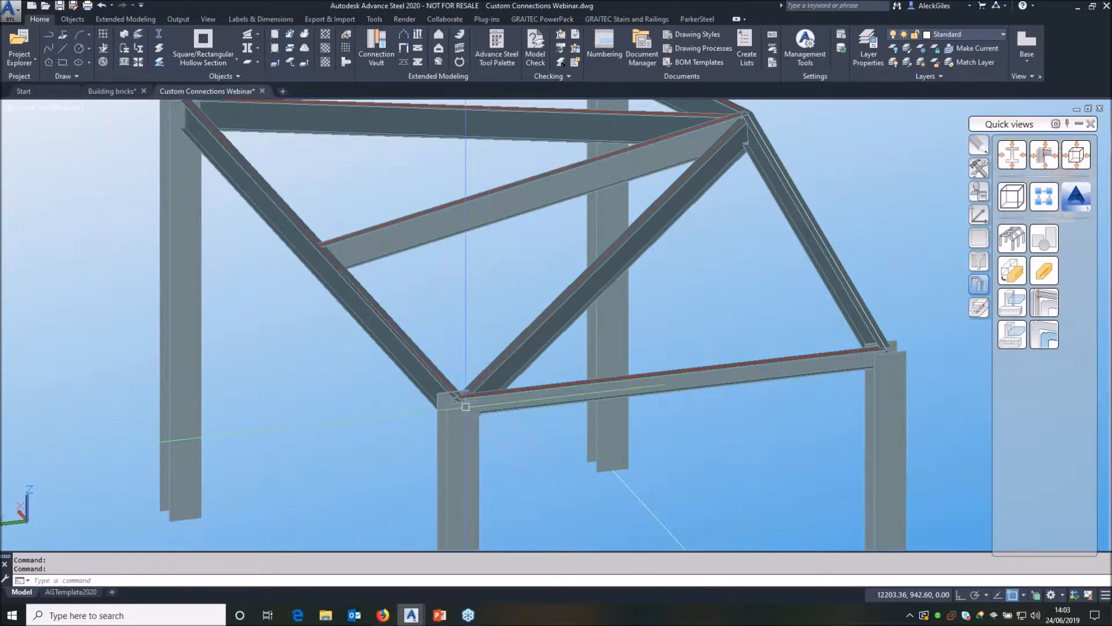
Create a 500 mm channel section beam starting at the frame corner and running along one edge beam's axis.
middle_click_drag(599, 368, 496, 314, "shift")
scroll(516, 354, "up", 5)
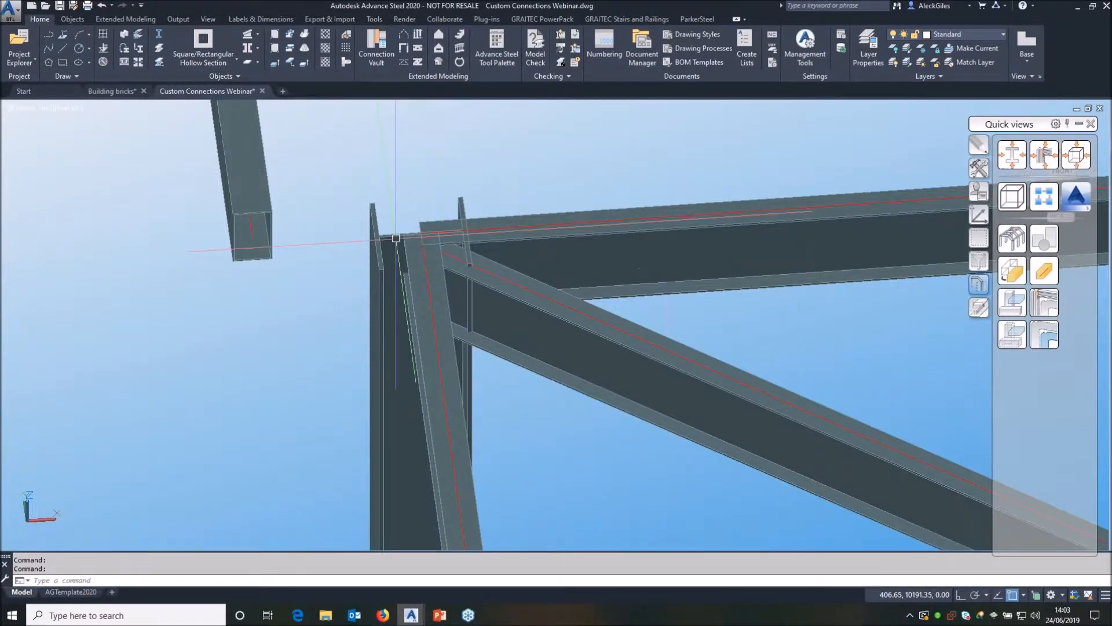
left_click(207, 61)
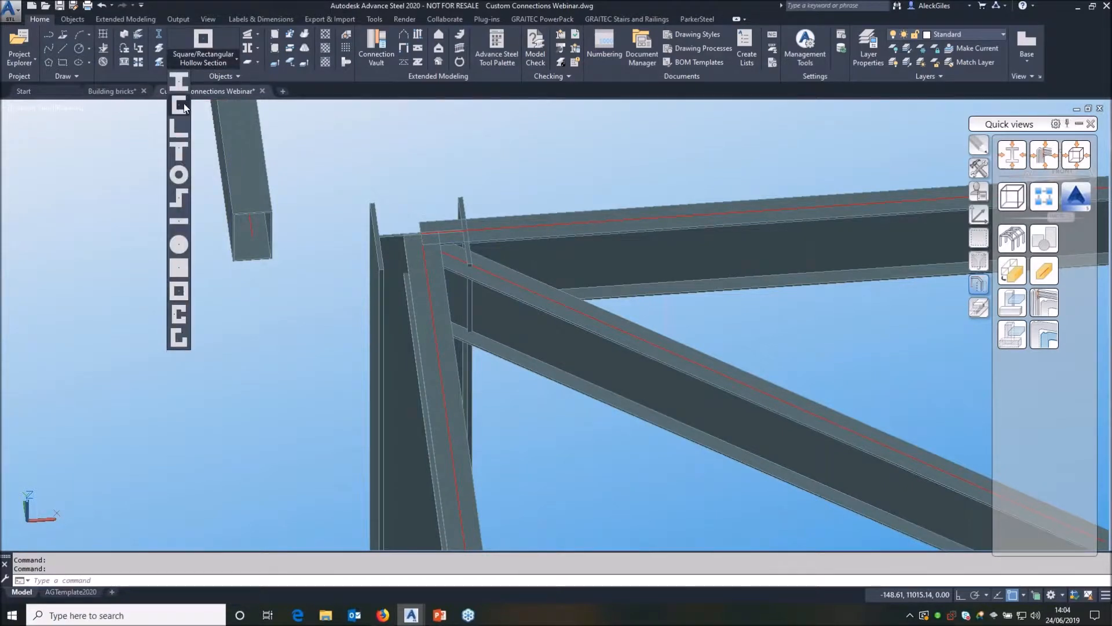
left_click(176, 129)
left_click(422, 234)
key("F8")
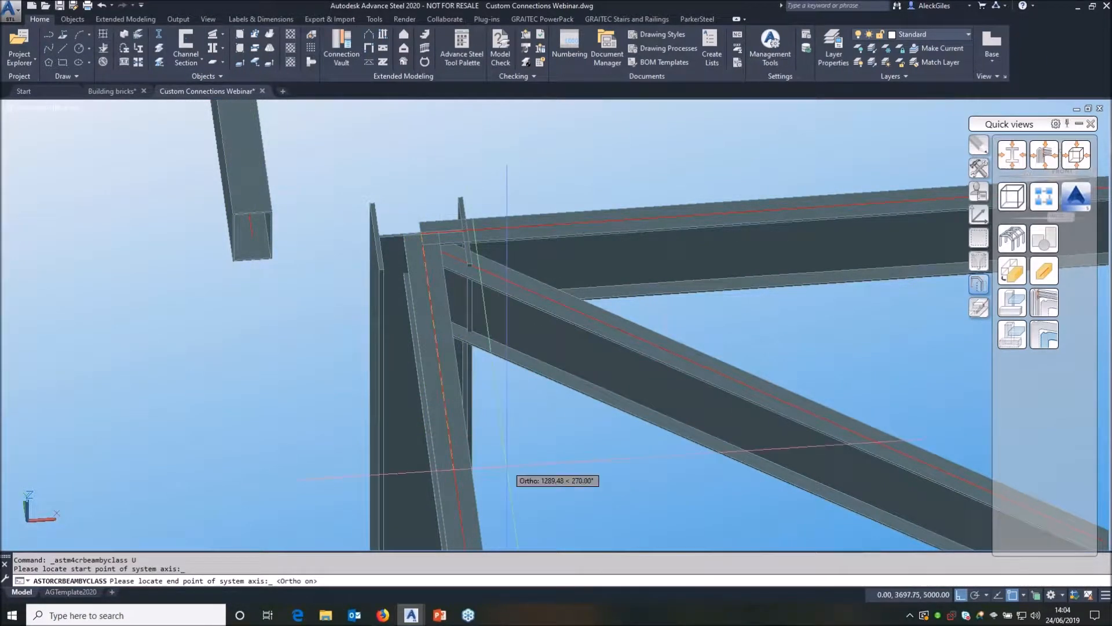
type("500")
key("Return")
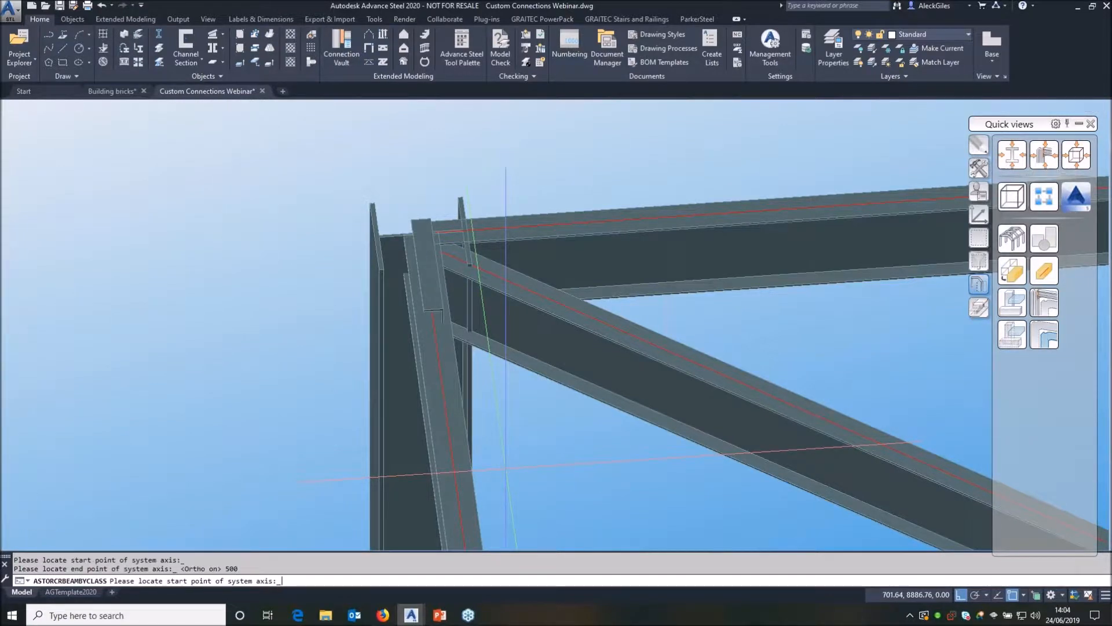
Change the new channel's section to PFC230x90x32 and set its offset reference to the upper web-side corner.
key("Return")
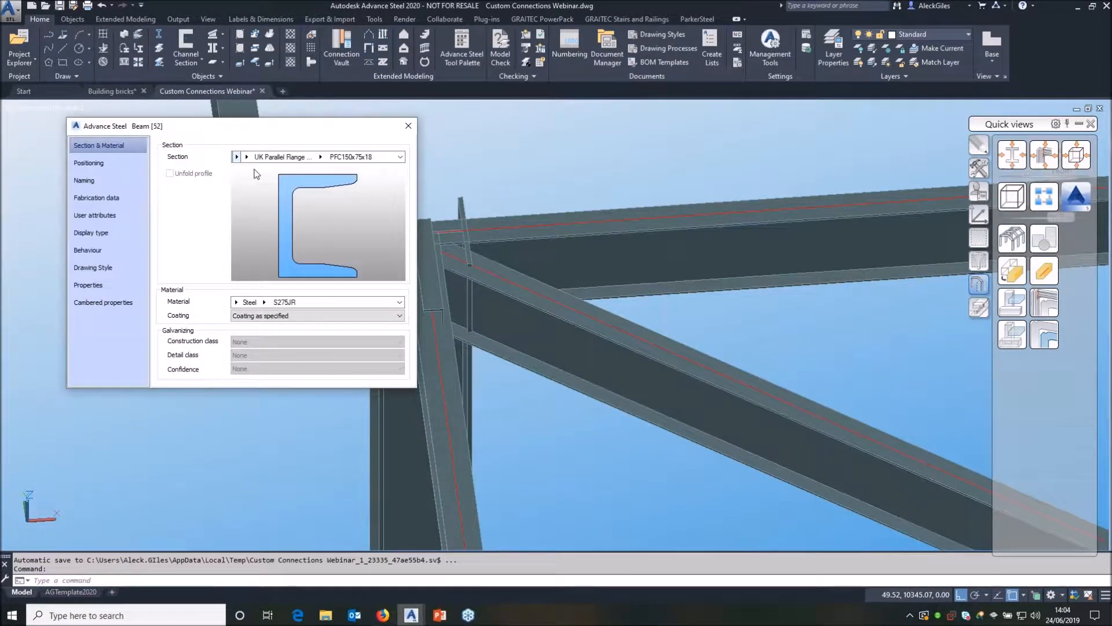
left_click(315, 159)
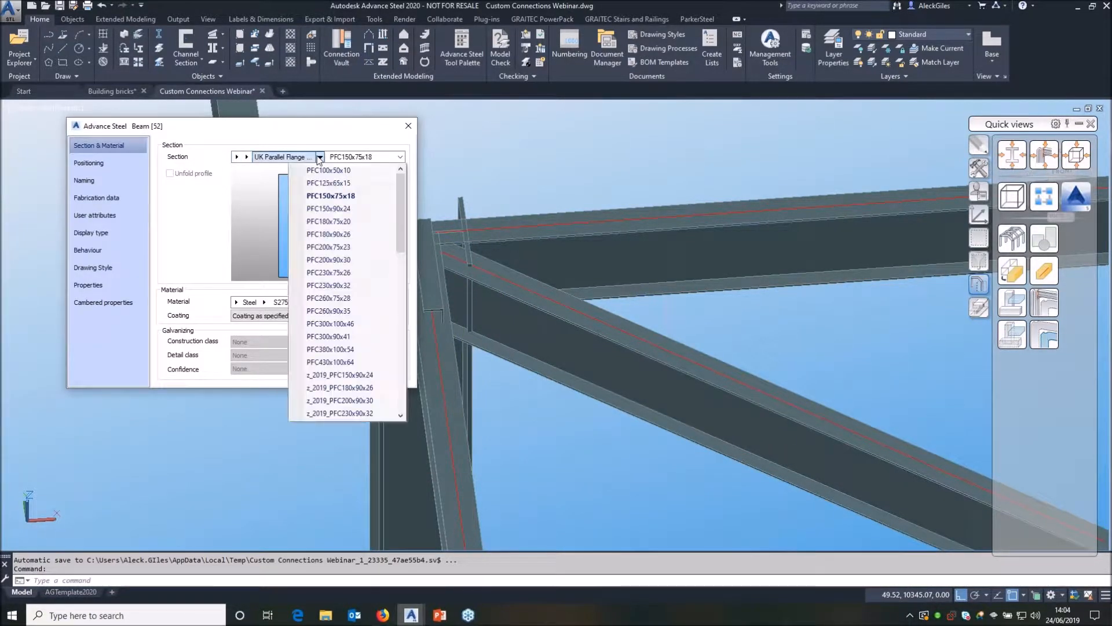
left_click(324, 286)
left_click(129, 164)
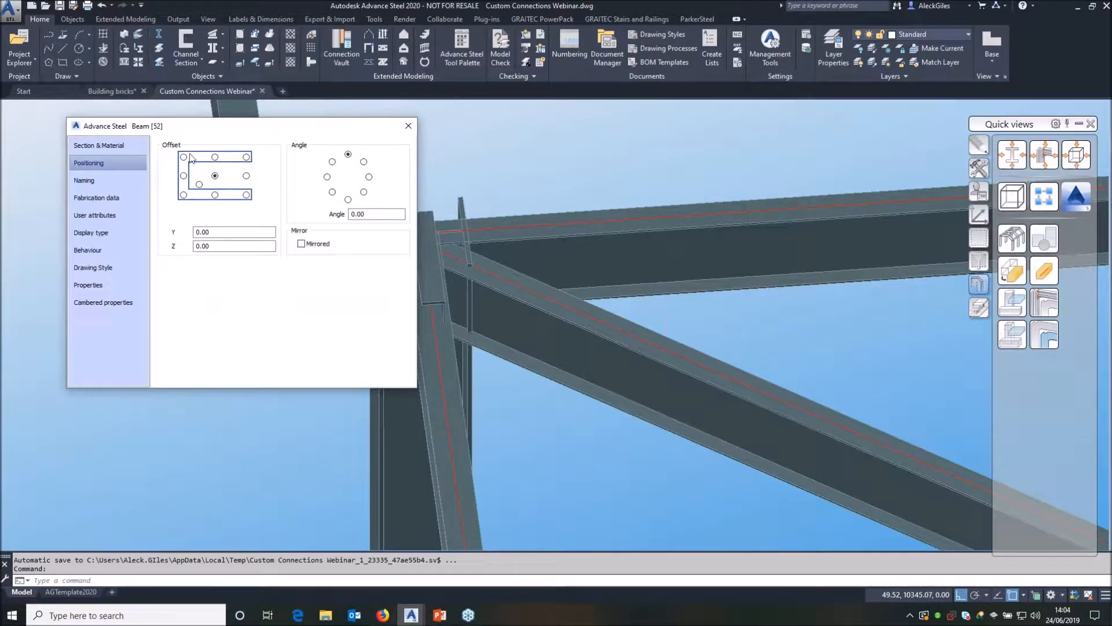
left_click(183, 157)
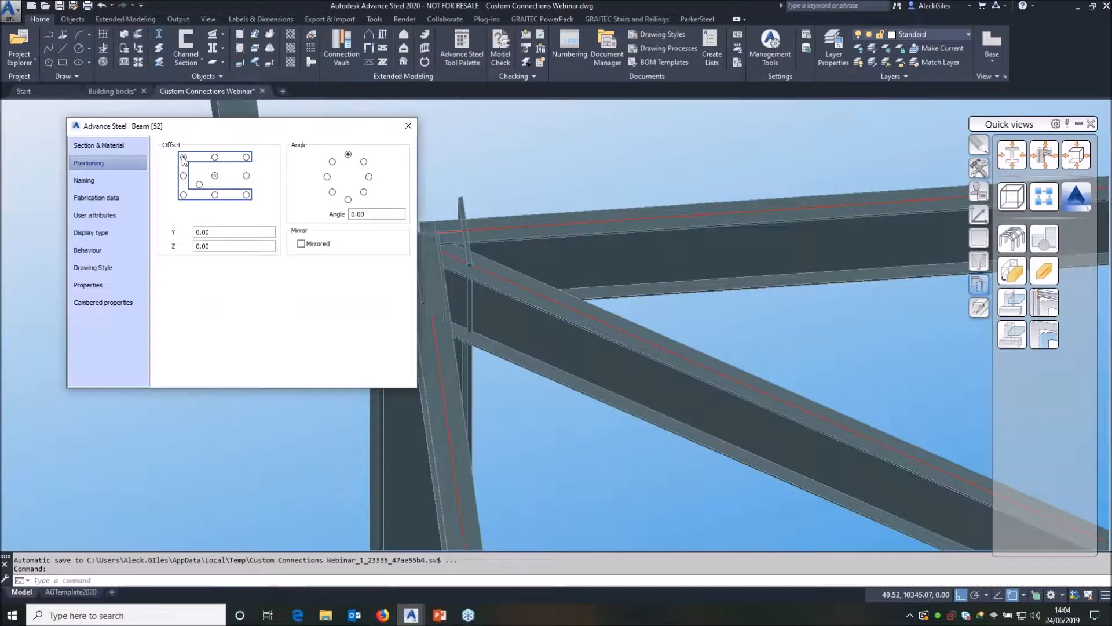
left_click(409, 126)
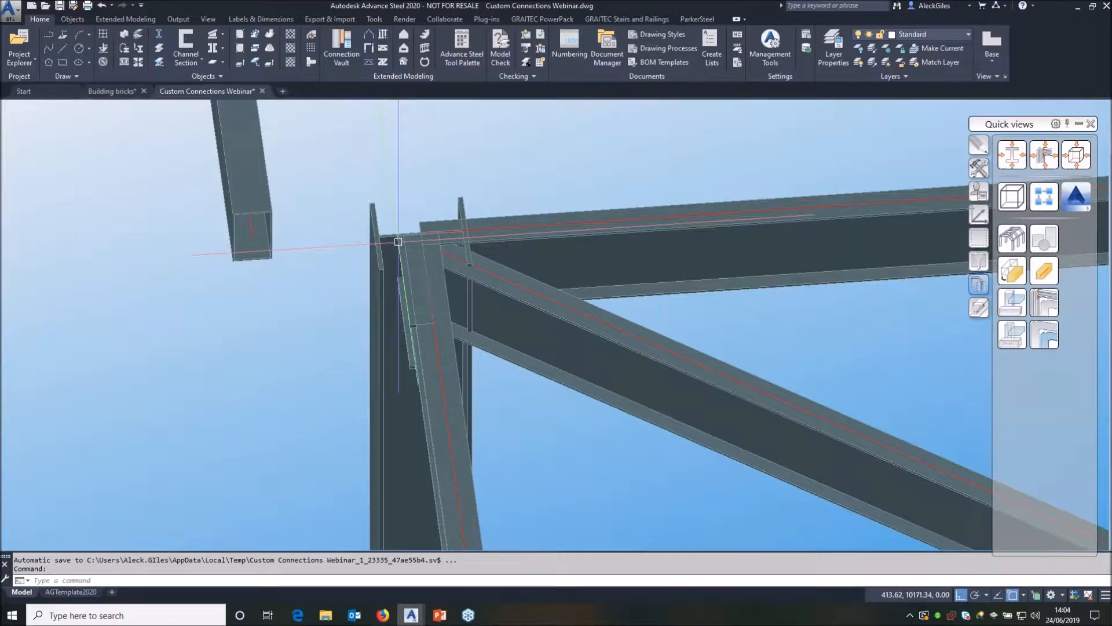
Stretch the channel's corner end 500 along the adjacent edge beam so it runs diagonally across the corner.
left_click(398, 242)
left_click(421, 233)
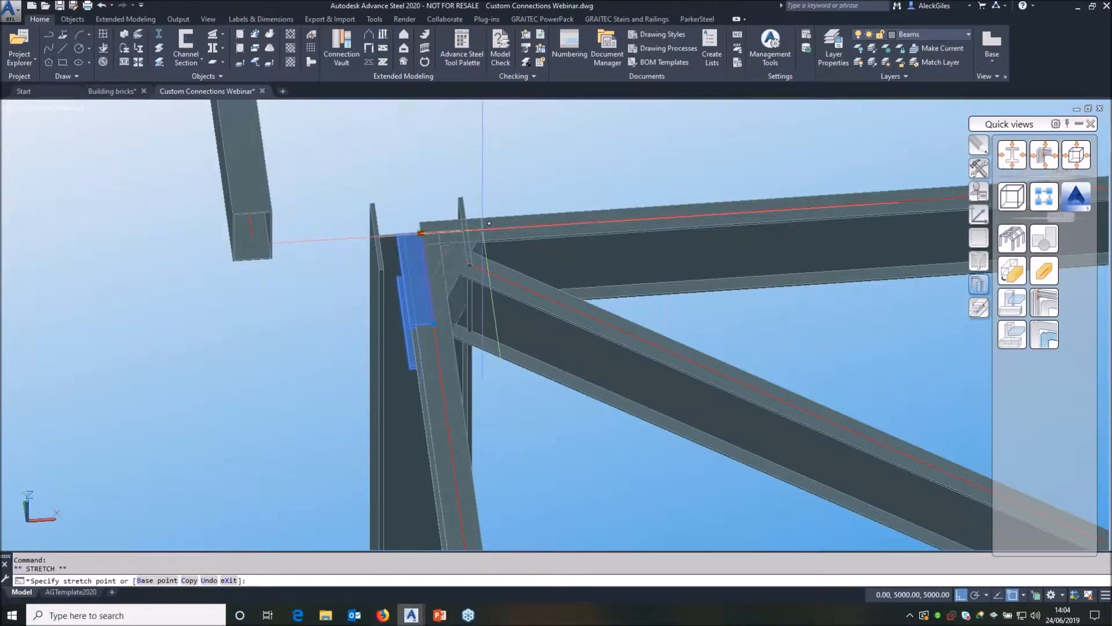
type("500")
key("Return")
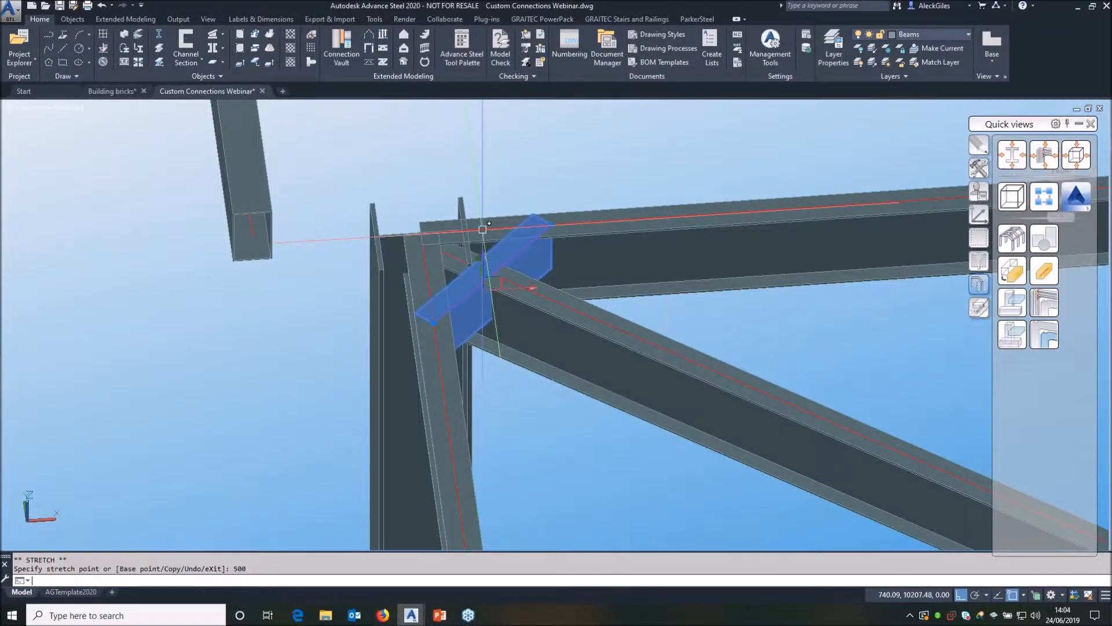
middle_click_drag(482, 229, 530, 252, "shift")
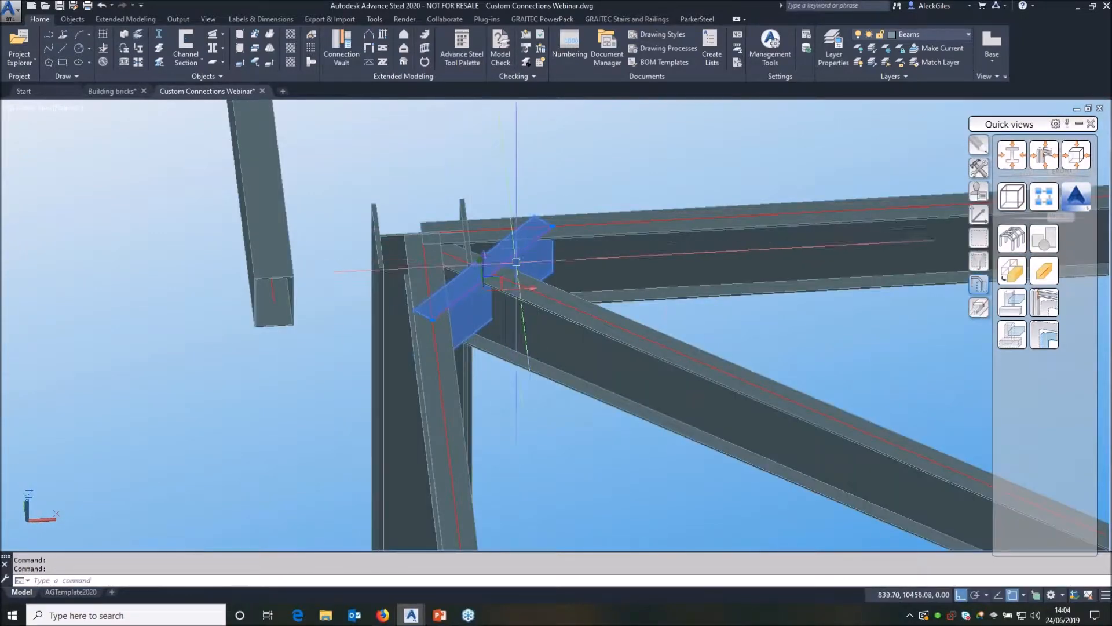
key("Escape")
Add a Toe Plate connection between the edge beam as main member and the diagonal channel as secondary member.
scroll(545, 254, "up", 2)
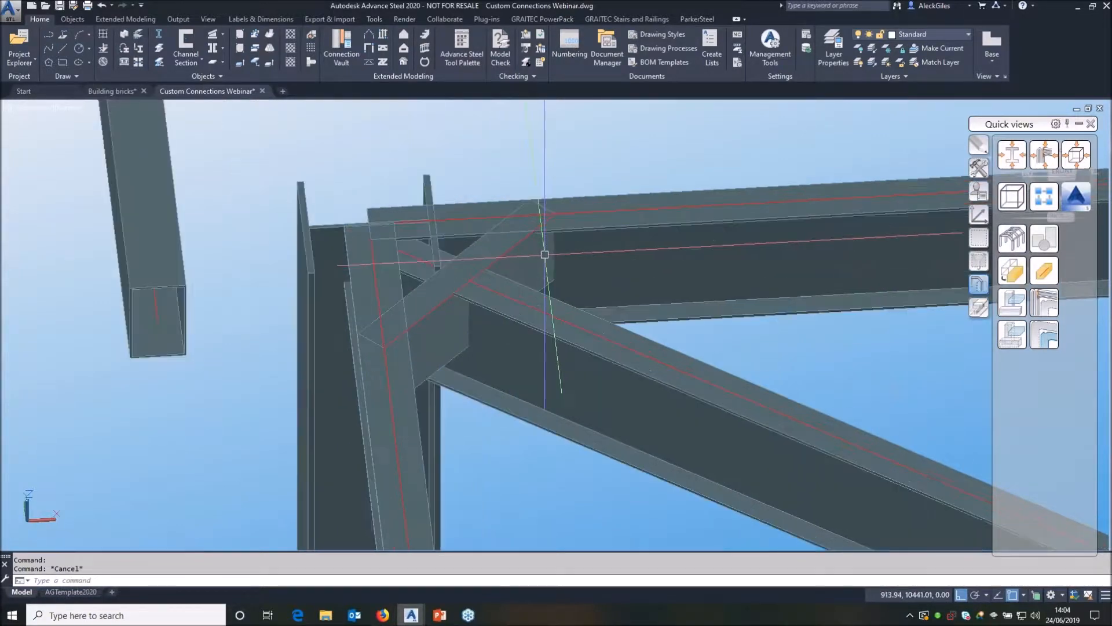
scroll(550, 255, "up", 2)
scroll(574, 297, "down", 4)
middle_click_drag(574, 298, 612, 290, "shift")
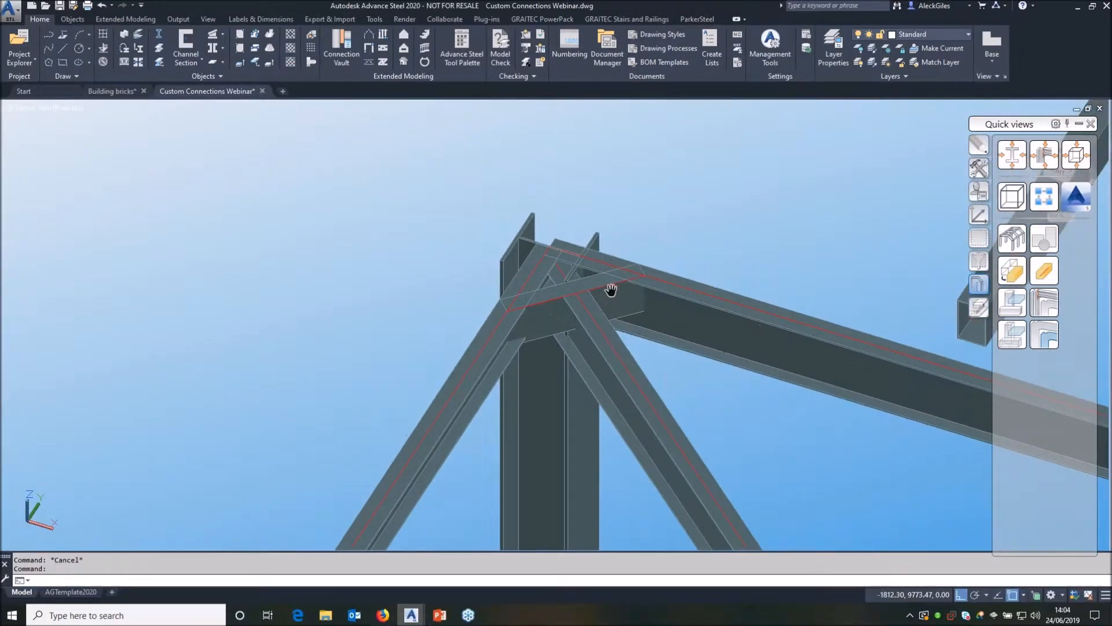
left_click(343, 53)
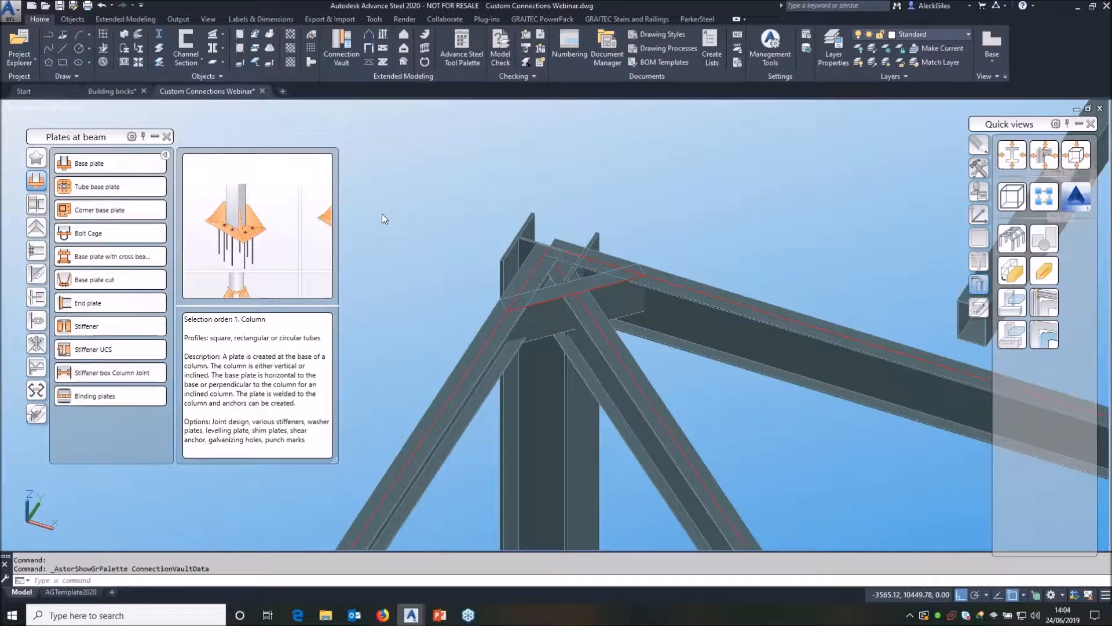
left_click(35, 255)
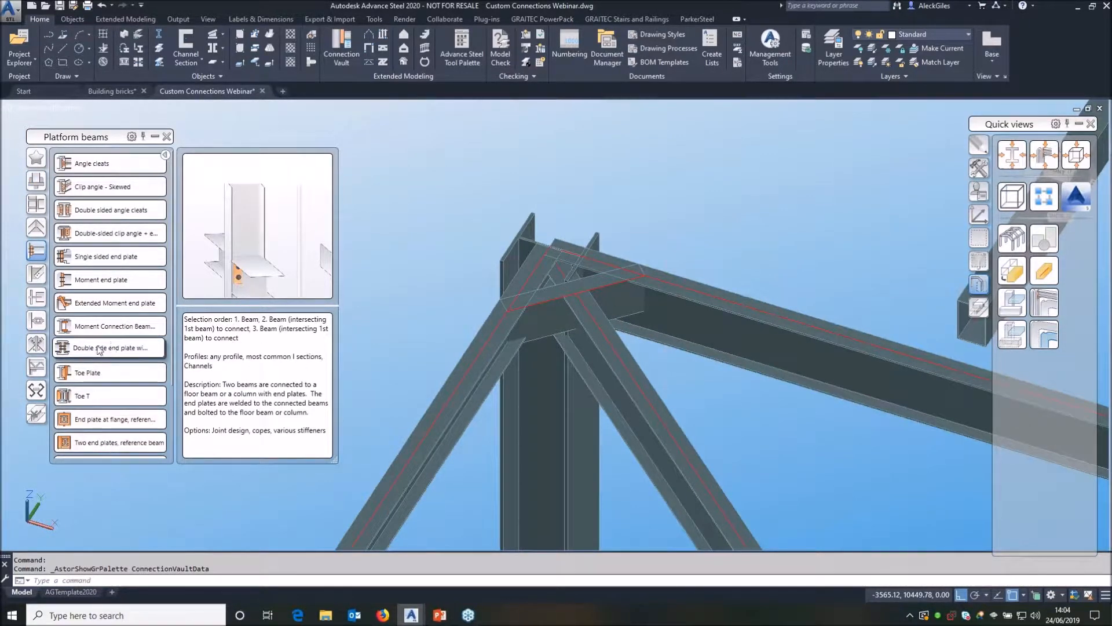
left_click(91, 373)
left_click(666, 322)
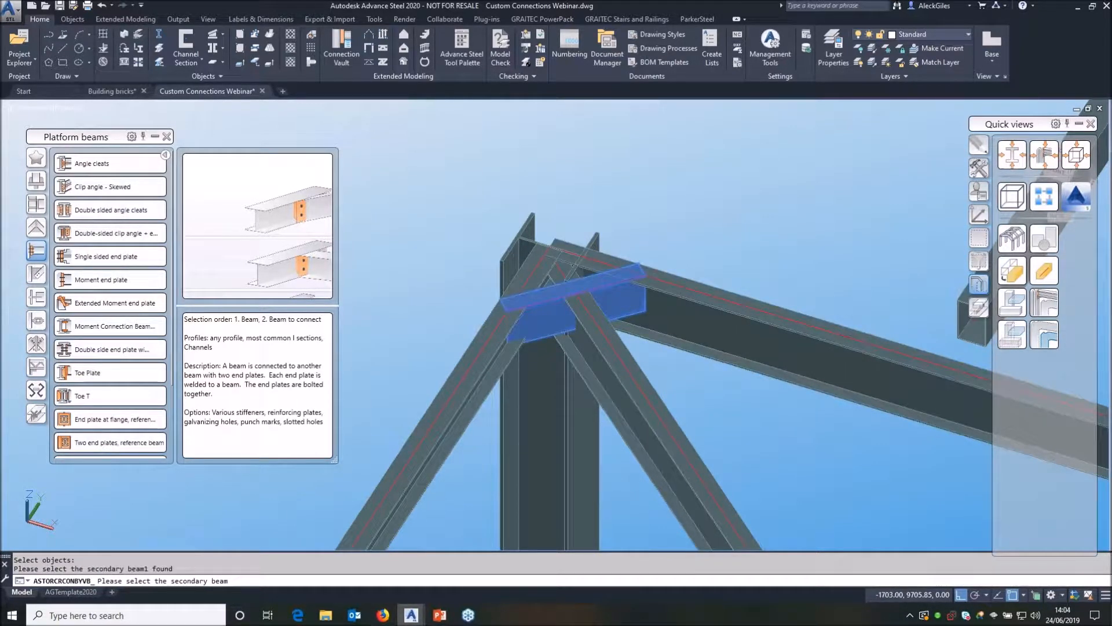
left_click(619, 283)
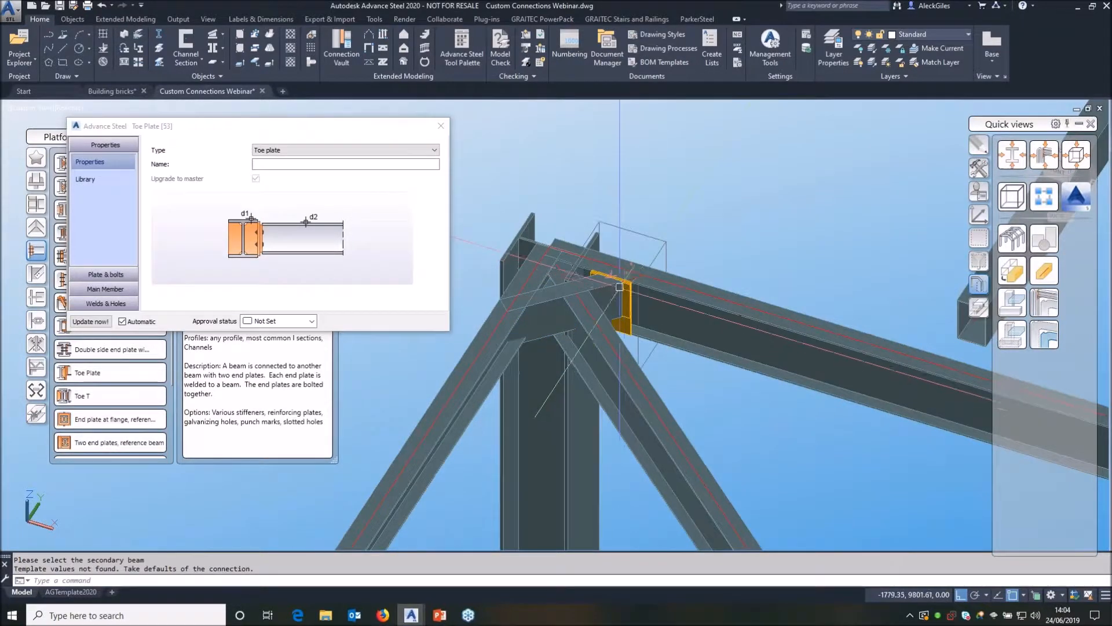
Set the visual style to X-ray for a see-through view of the toe plate joint.
middle_click_drag(619, 284, 644, 272, "shift")
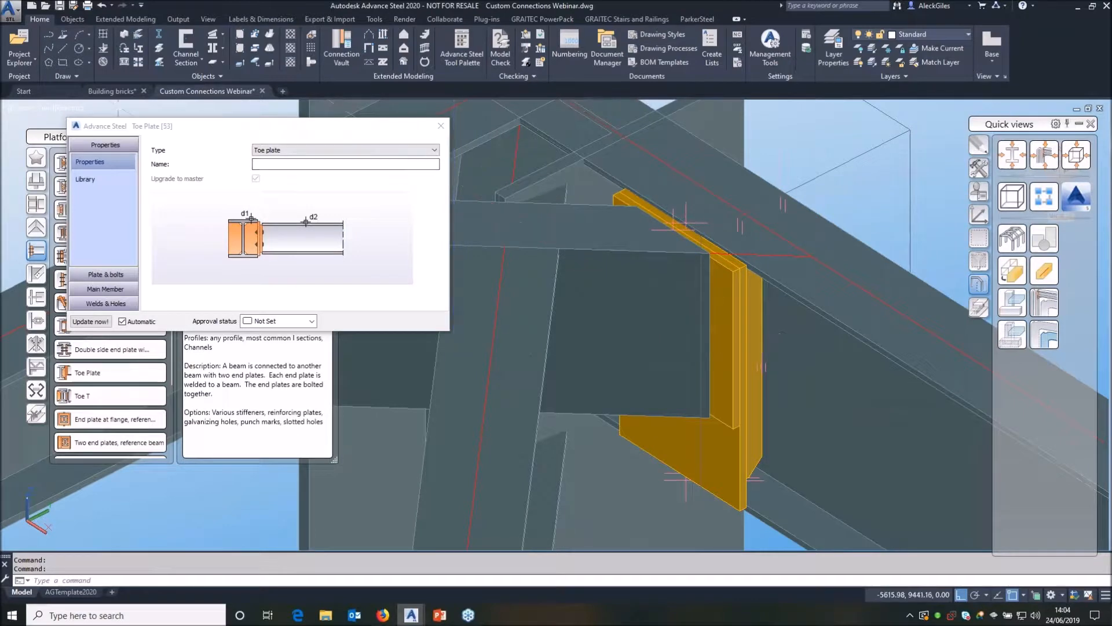
left_click(79, 110)
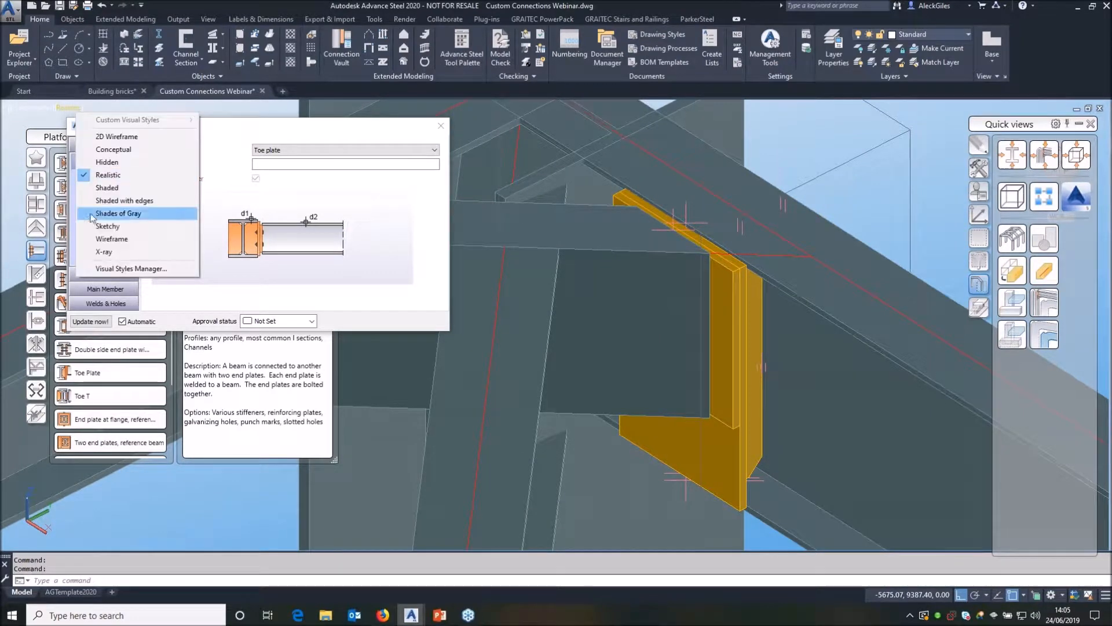
left_click(107, 246)
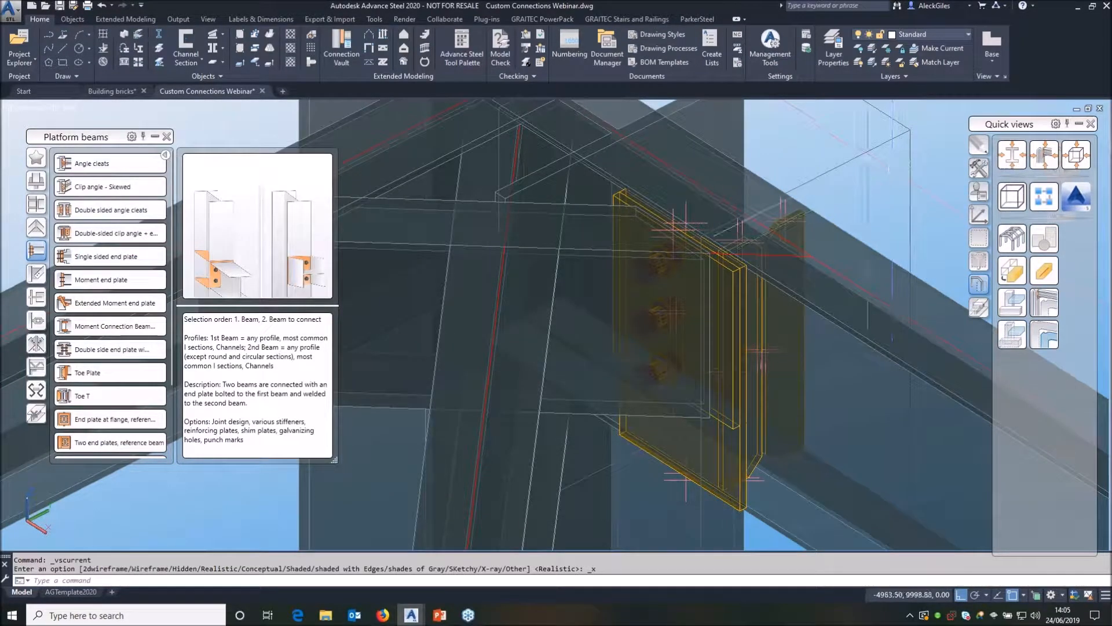
In the toe plate connection's horizontal bolt settings, set the plate set out to Total and the width to 130.
left_click(857, 154)
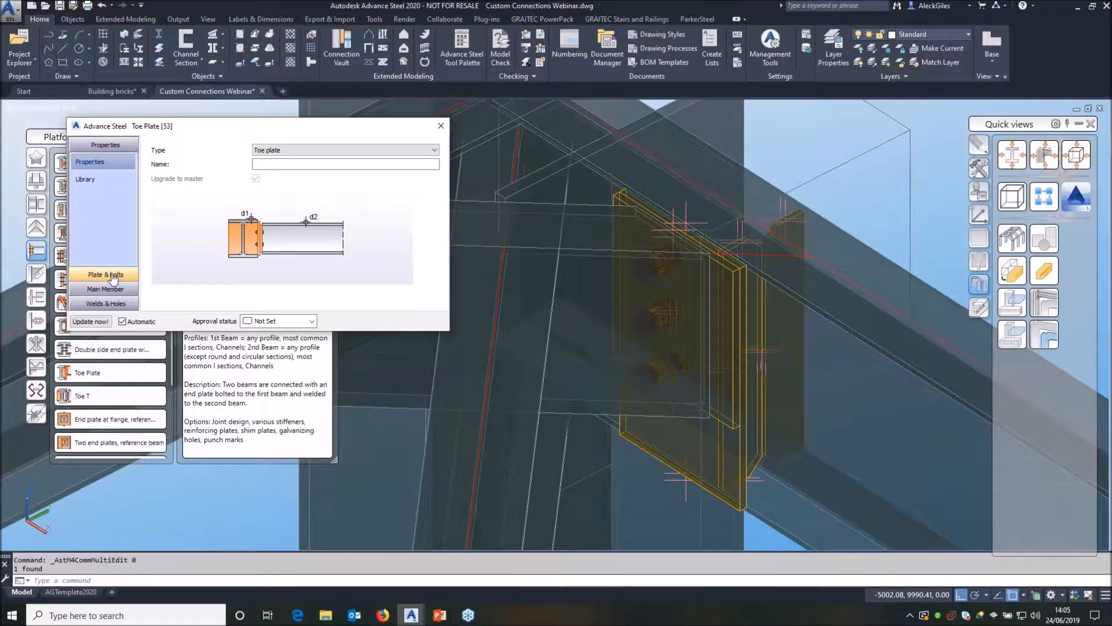
left_click(108, 275)
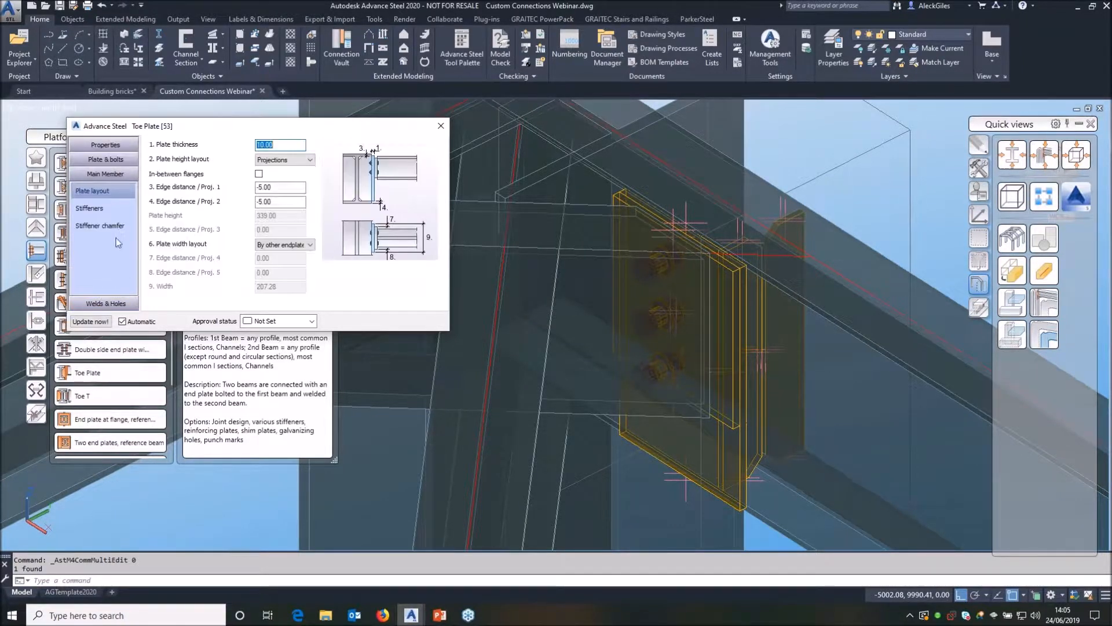
left_click(106, 159)
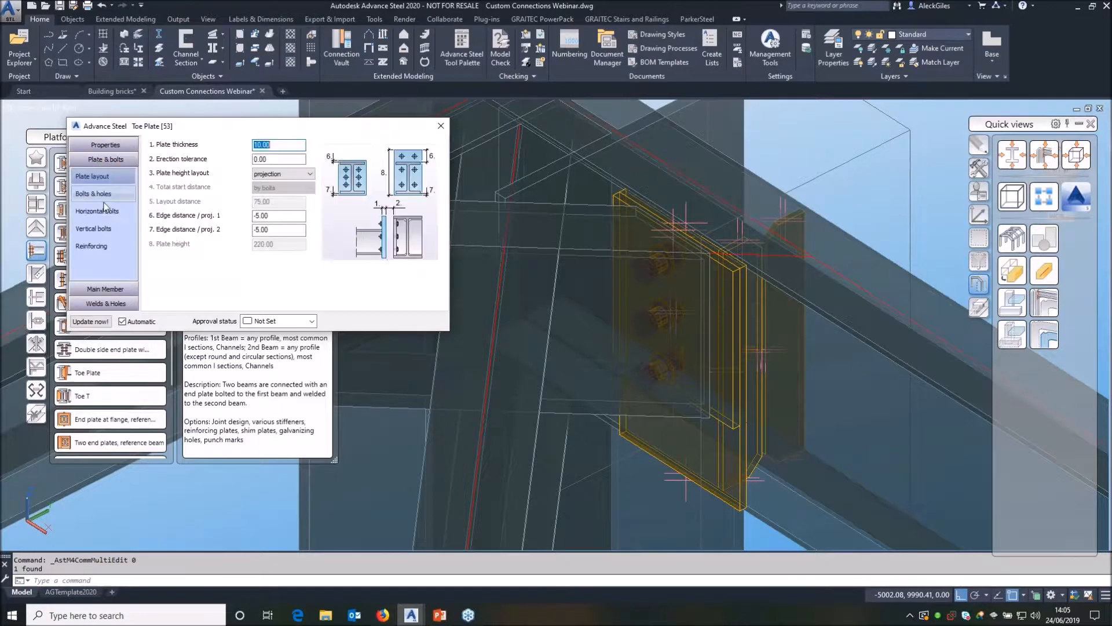
left_click(95, 228)
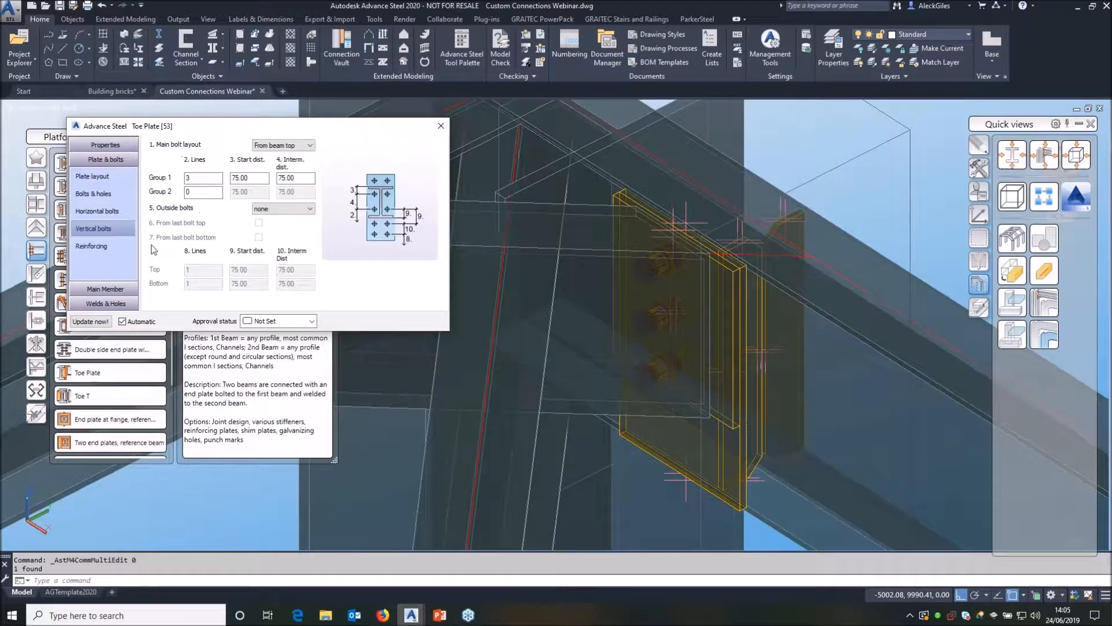
left_click(110, 213)
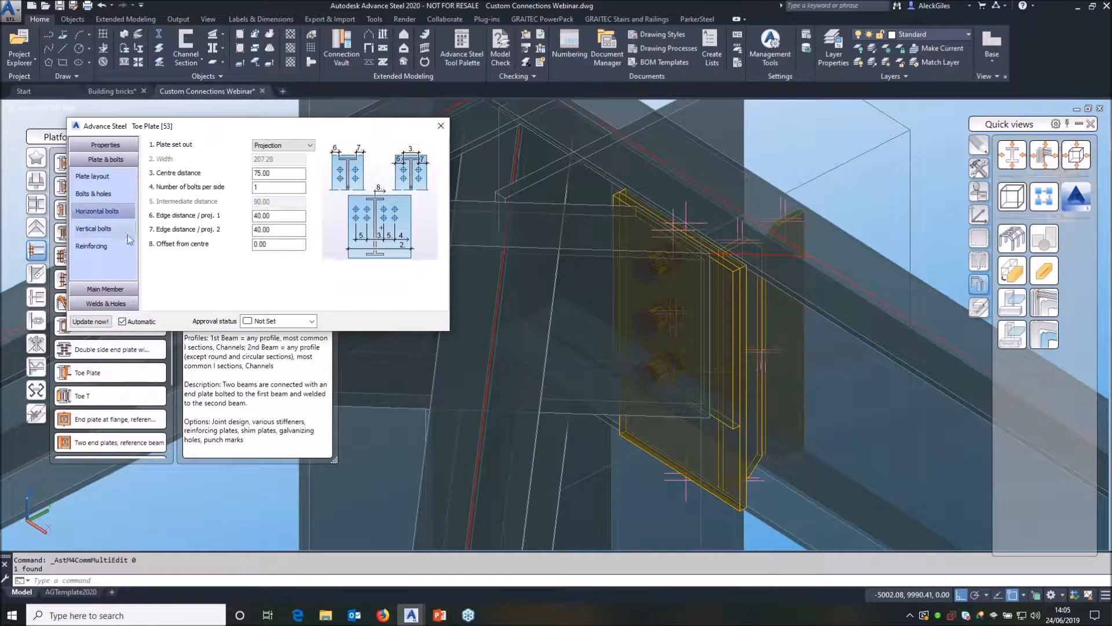
left_click(282, 145)
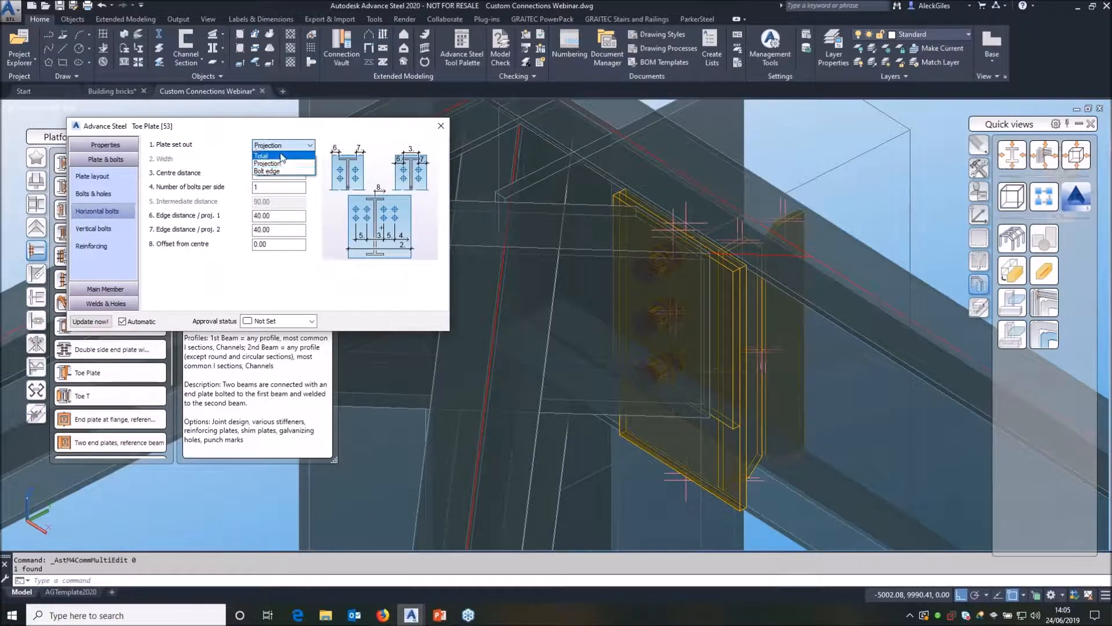
left_click(282, 156)
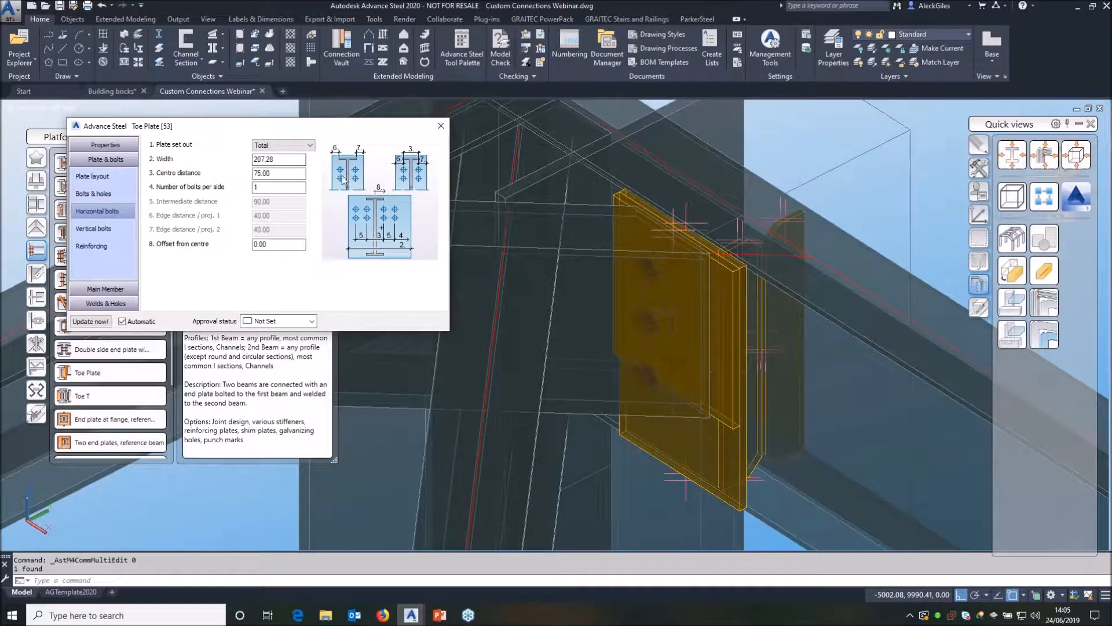
double_click(303, 159)
type("130")
key("Return")
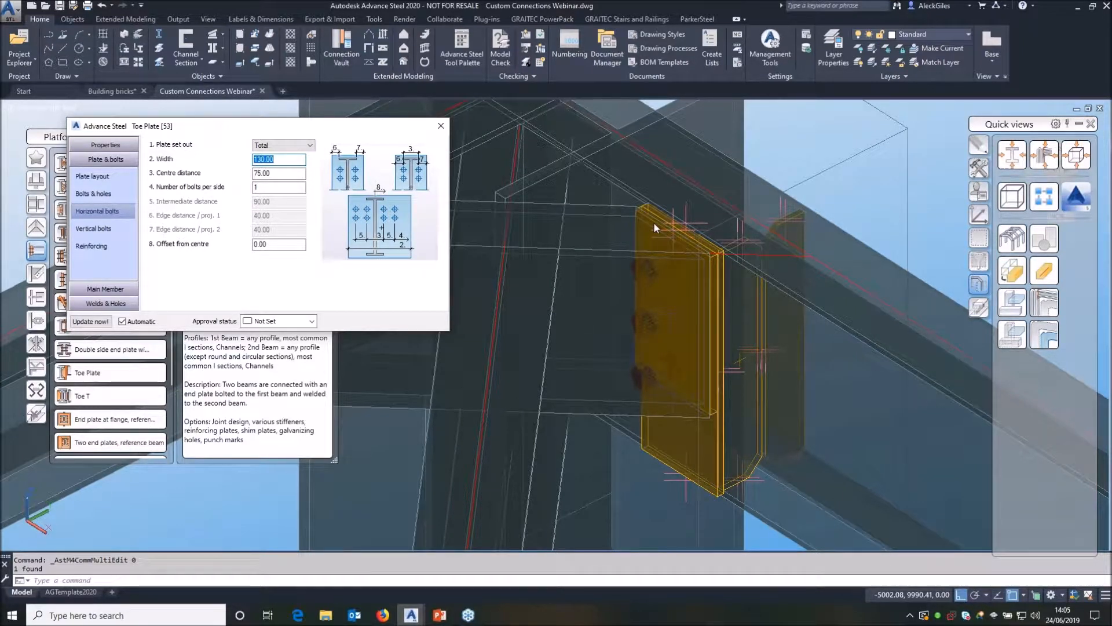
Set the toe plate's vertical bolt group 1 to 2 lines with a start distance of 80.
left_click(93, 228)
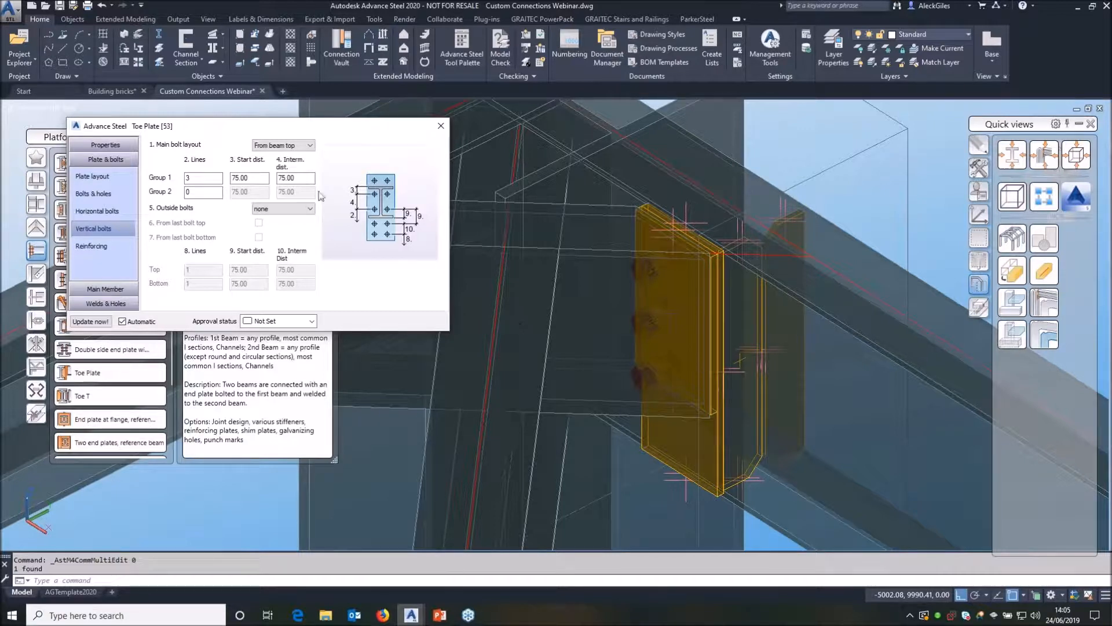
left_click(271, 146)
left_click(272, 155)
double_click(256, 178)
double_click(210, 178)
double_click(253, 179)
type("80")
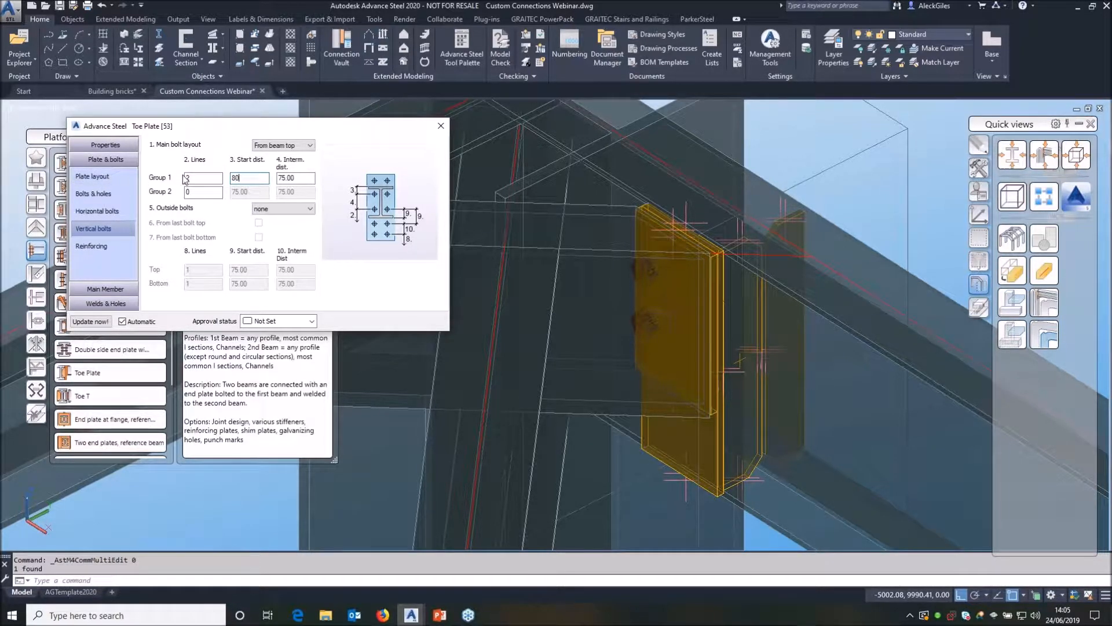
double_click(291, 178)
left_click(441, 127)
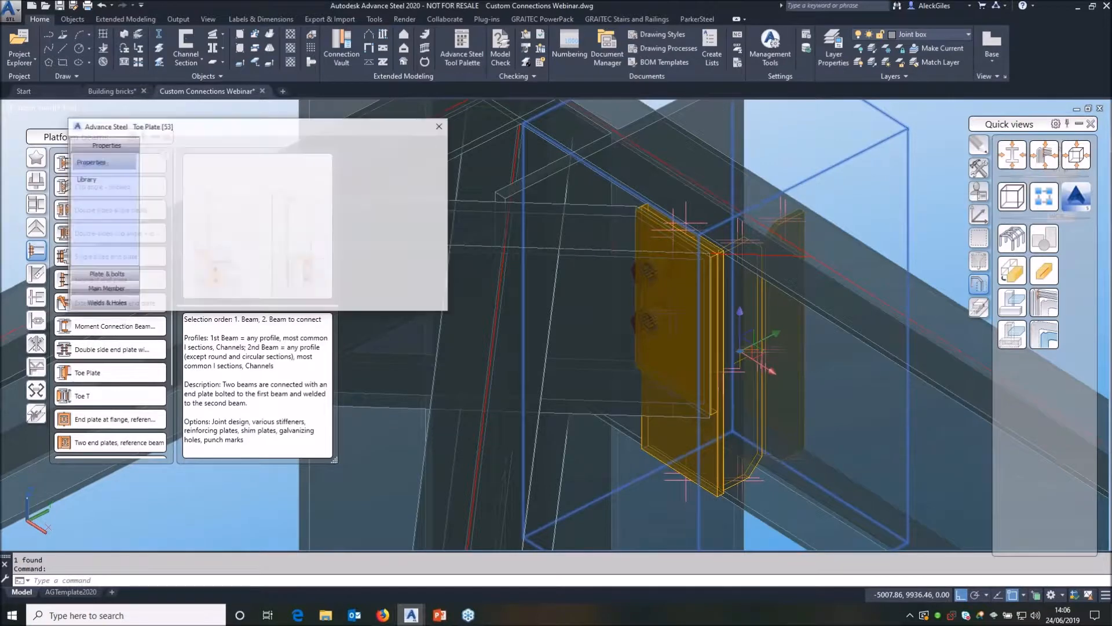
Set the toe plate connection's main-member stiffeners to none at both the T side and the opposite side.
left_click(105, 291)
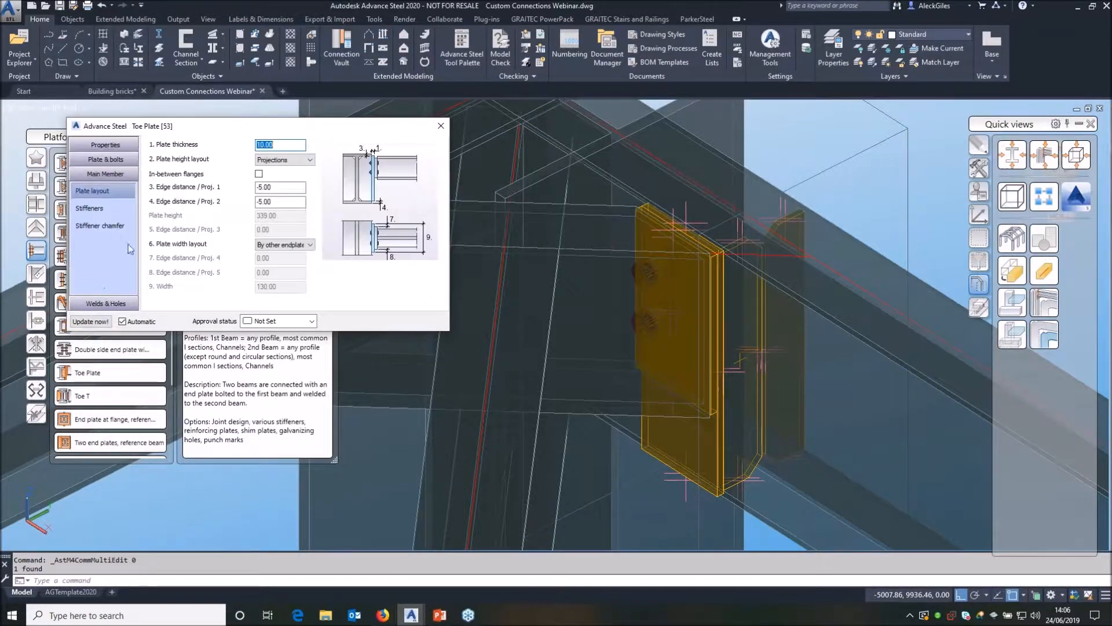
left_click(113, 209)
left_click(301, 148)
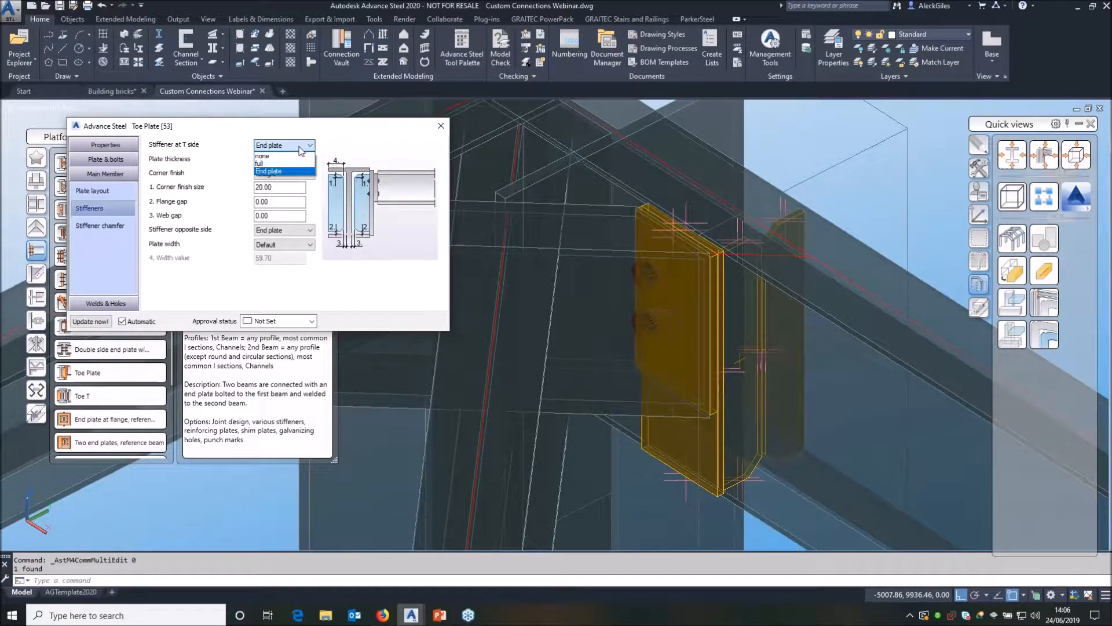
left_click(264, 156)
left_click(274, 231)
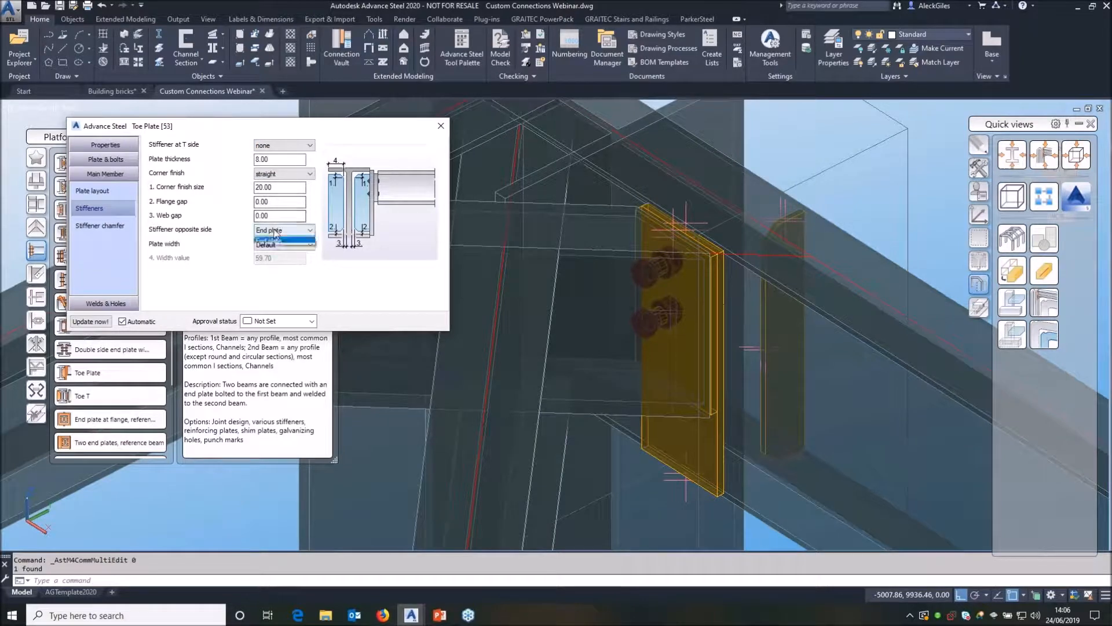
left_click(274, 242)
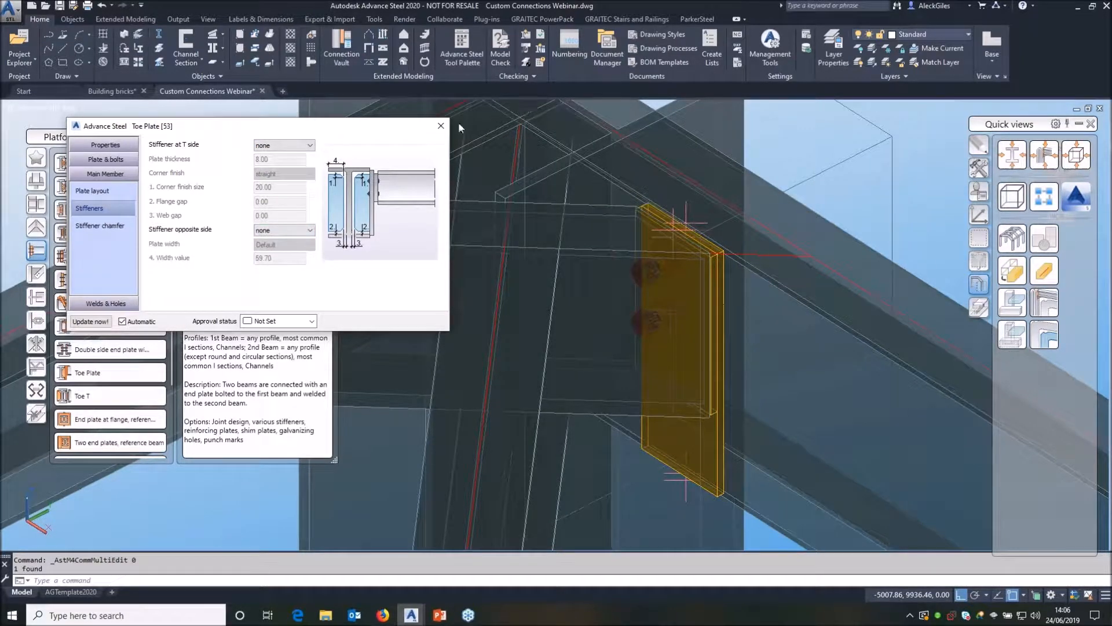
left_click(441, 125)
Copy the toe plate connection to the diagonal channel's other end, using the second edge beam as main beam and the channel as secondary.
middle_click_drag(568, 240, 743, 235)
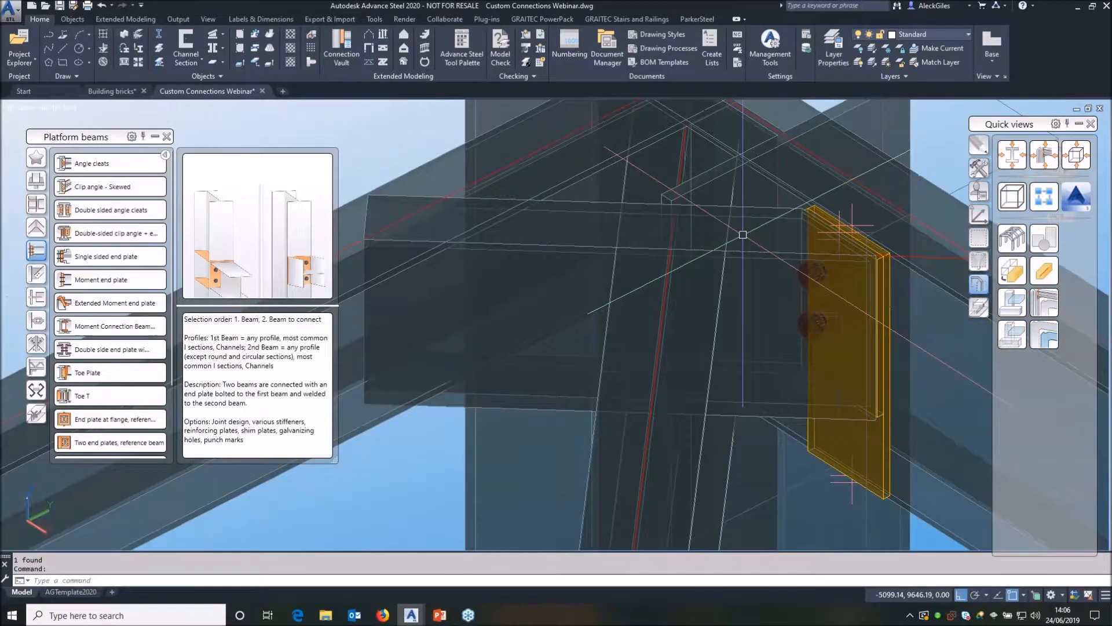
scroll(743, 234, "down", 2)
left_click(979, 168)
left_click(1014, 314)
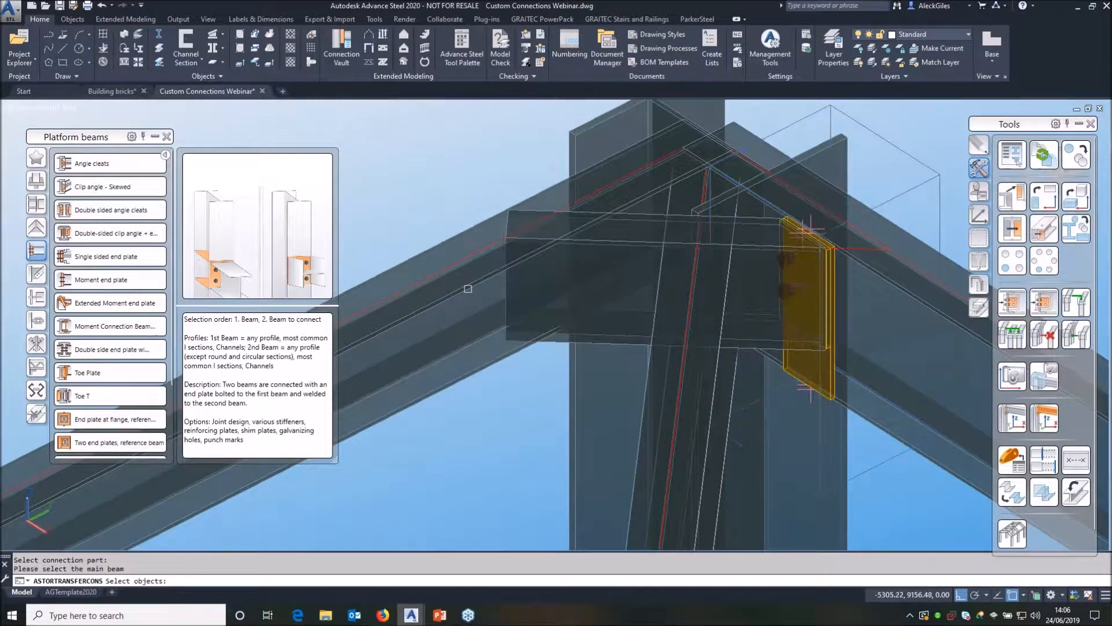
left_click(468, 289)
left_click(554, 336)
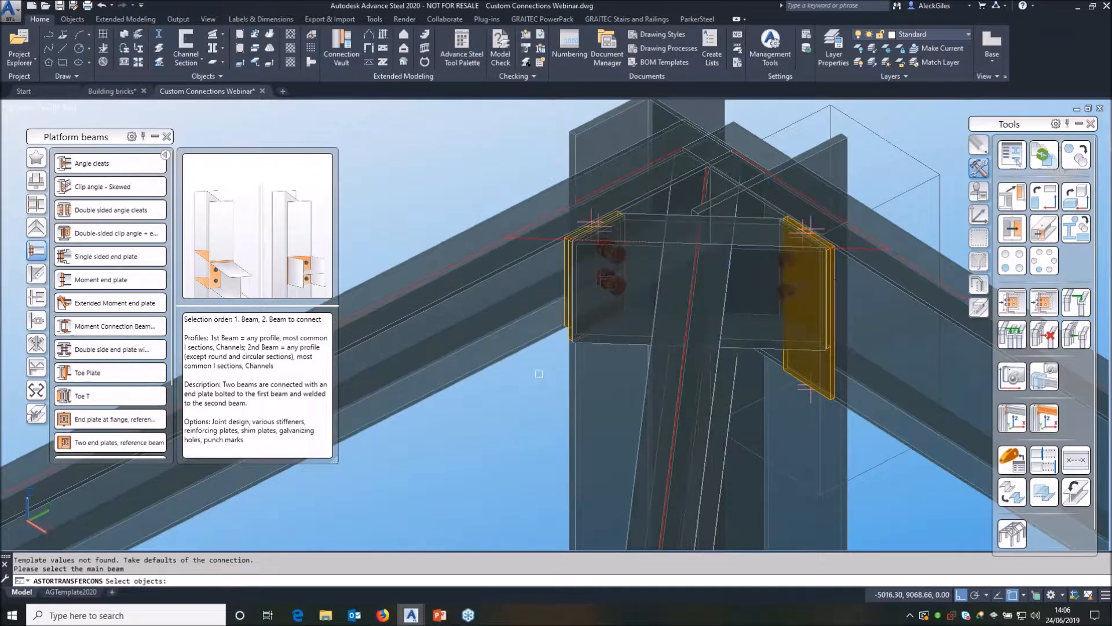
key("Return")
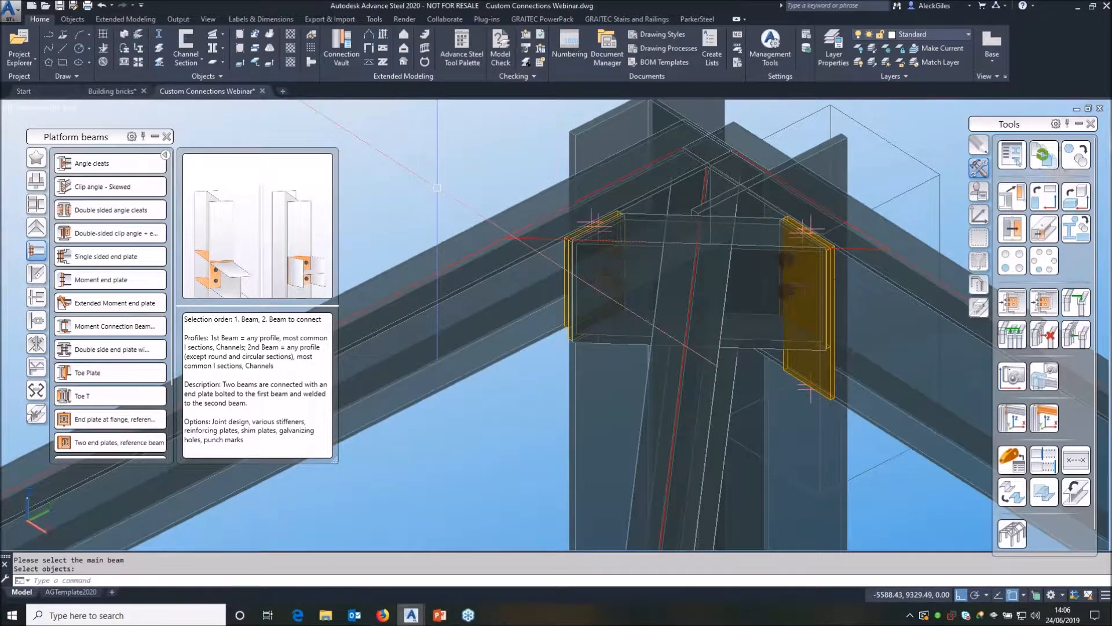
Set the visual style to Realistic.
left_click(65, 108)
left_click(97, 189)
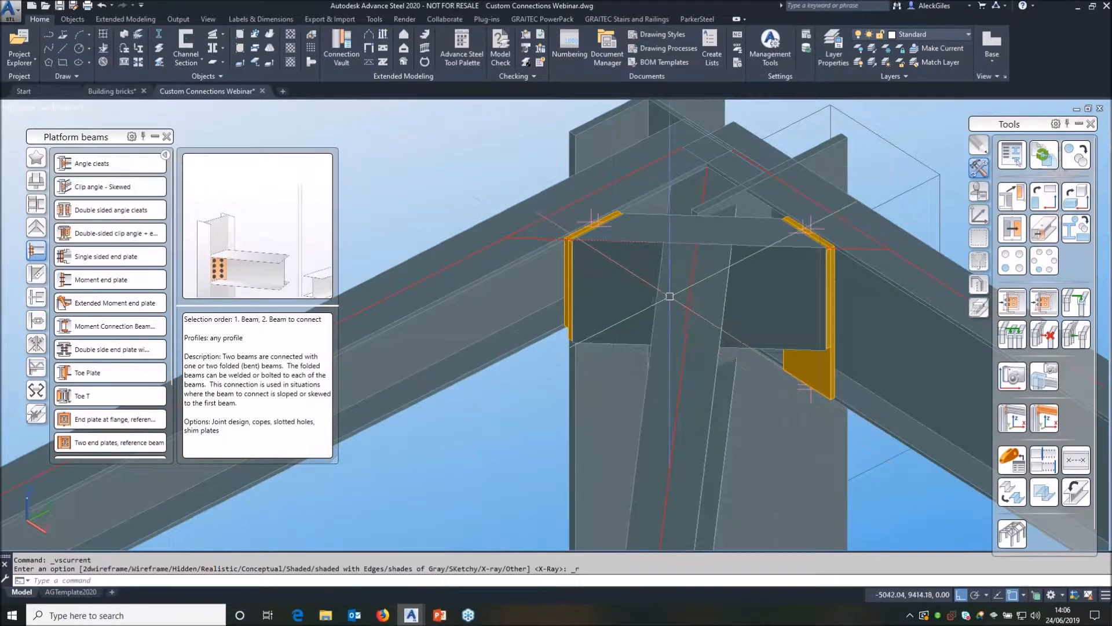
middle_click_drag(670, 296, 580, 284, "shift")
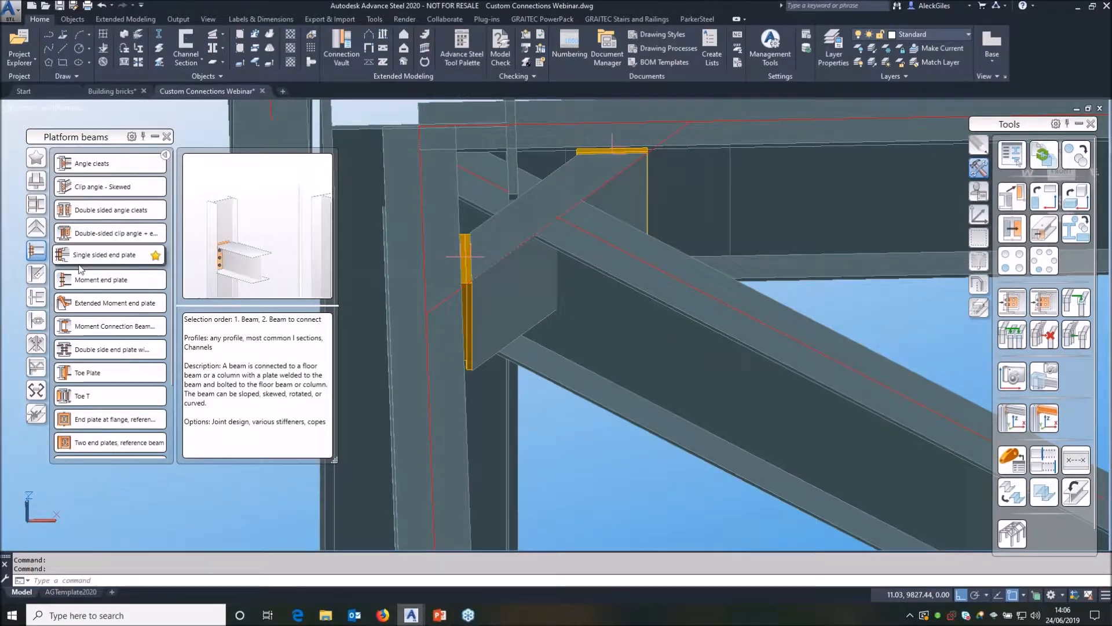
Add a Single sided end plate connection with the diagonal channel as main beam and the sloping hip beam as secondary beam.
left_click(96, 258)
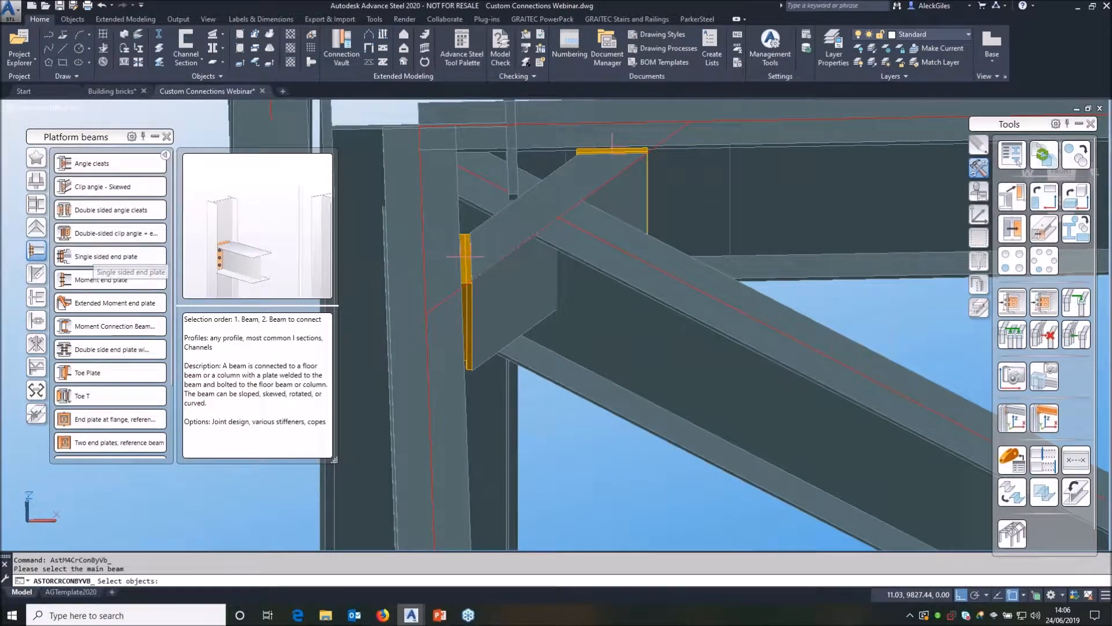
left_click(535, 310)
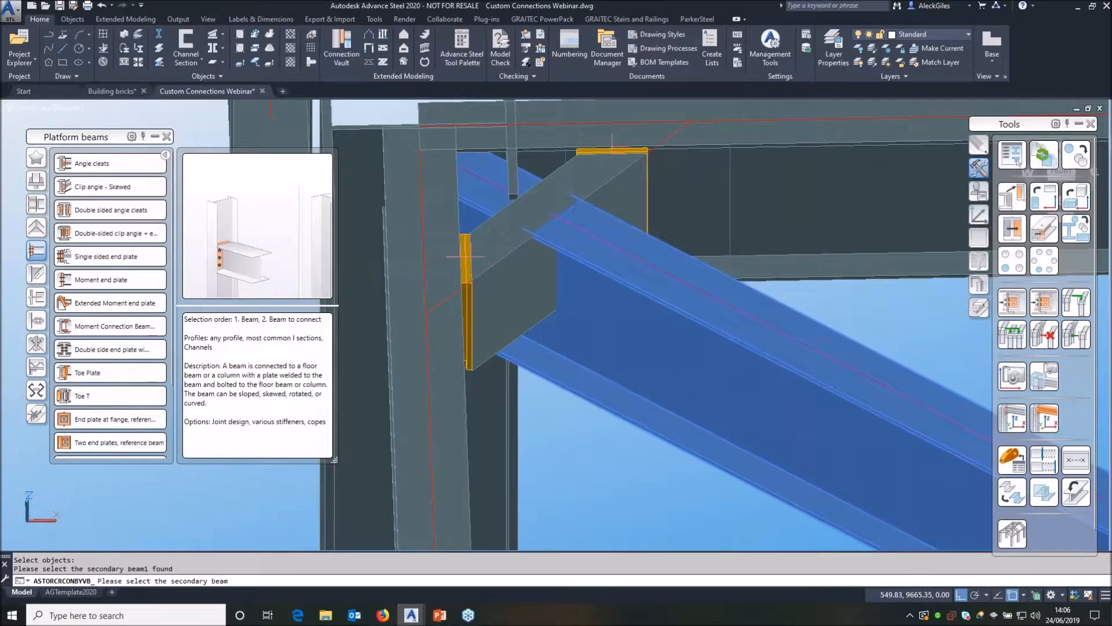
left_click(595, 318)
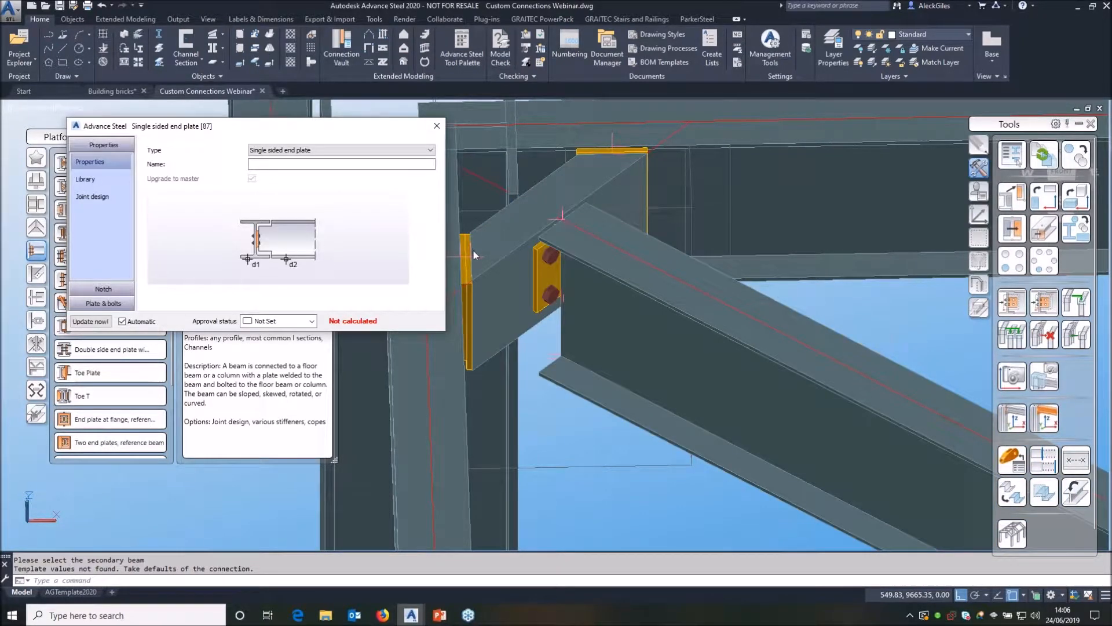
In the end plate's vertical bolts, set plate length by Total from top and group 1 to 3 rows, start distance 40, intermediate distance 75.
left_click(104, 302)
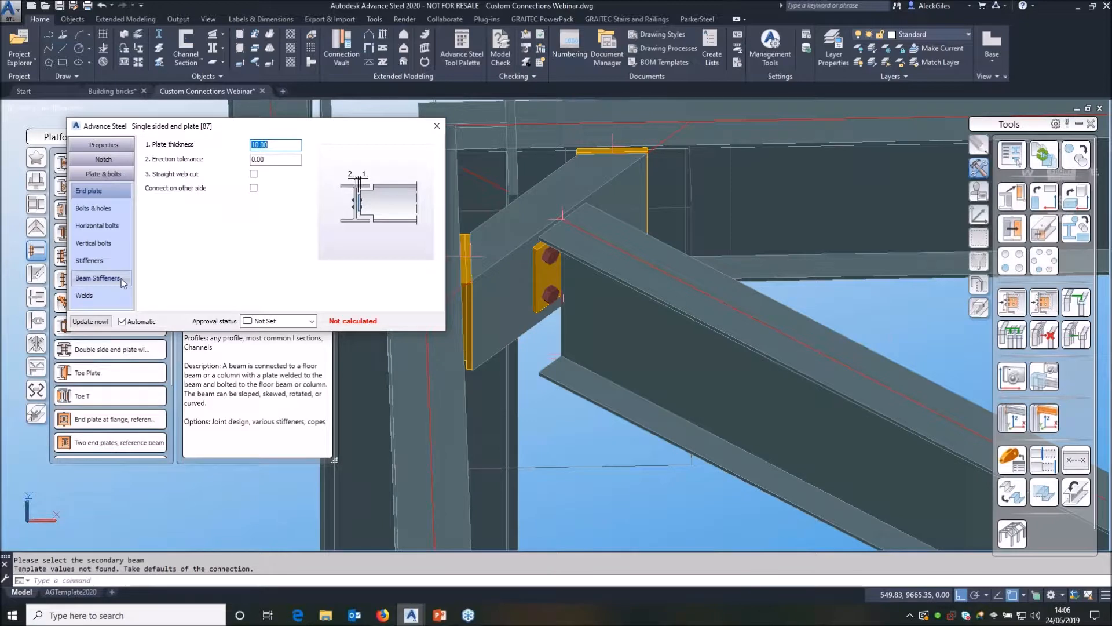
left_click(113, 242)
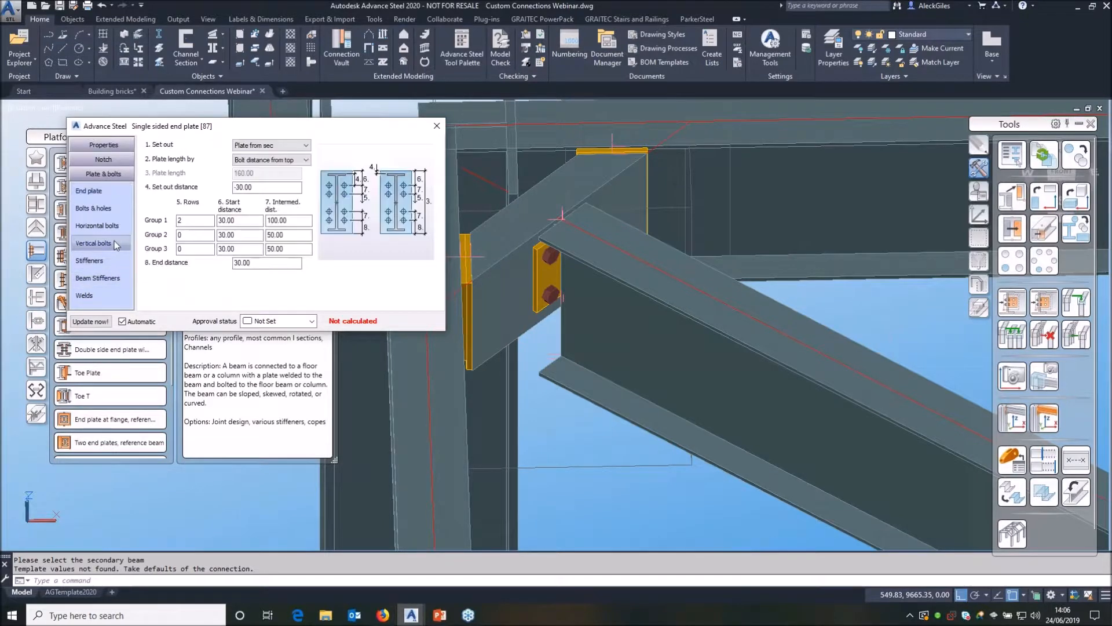
left_click(261, 160)
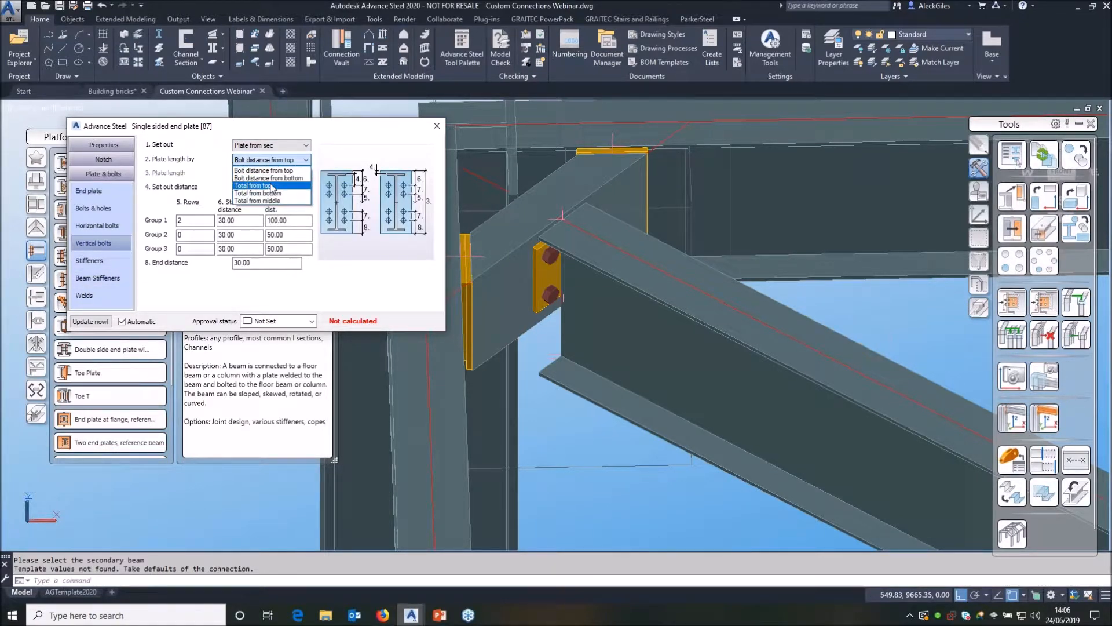
left_click(271, 186)
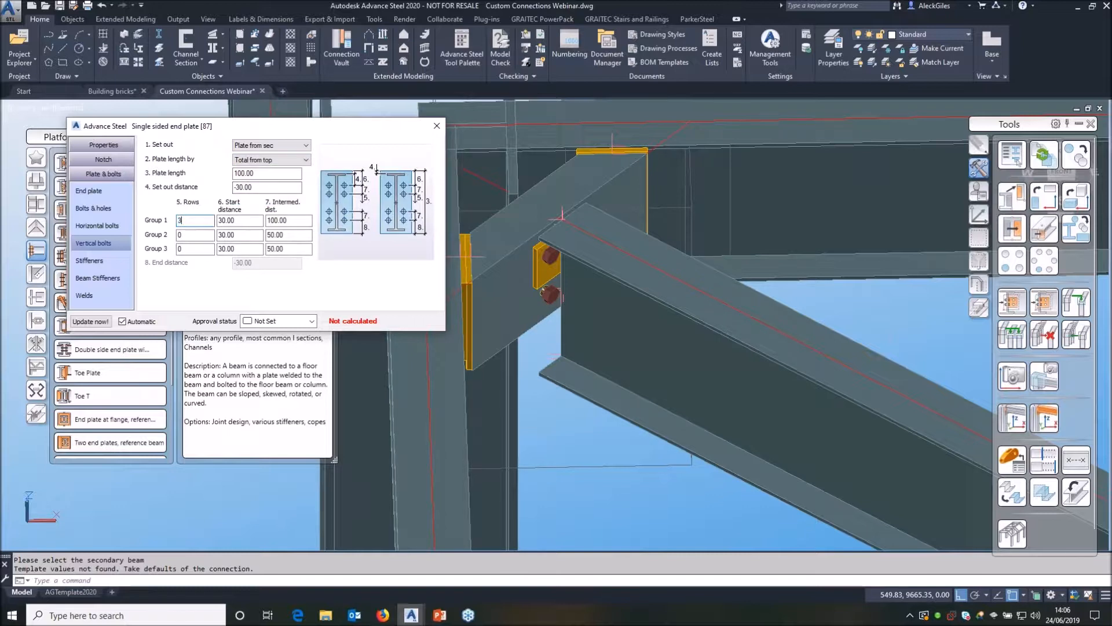
type("3")
key("Tab")
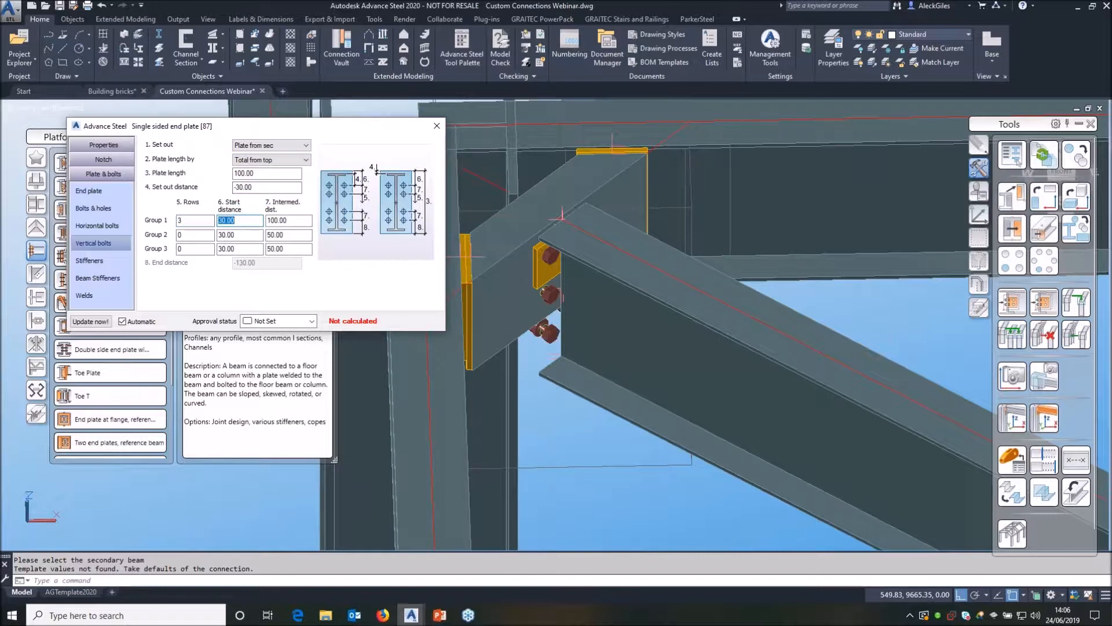
key("Tab")
type("7")
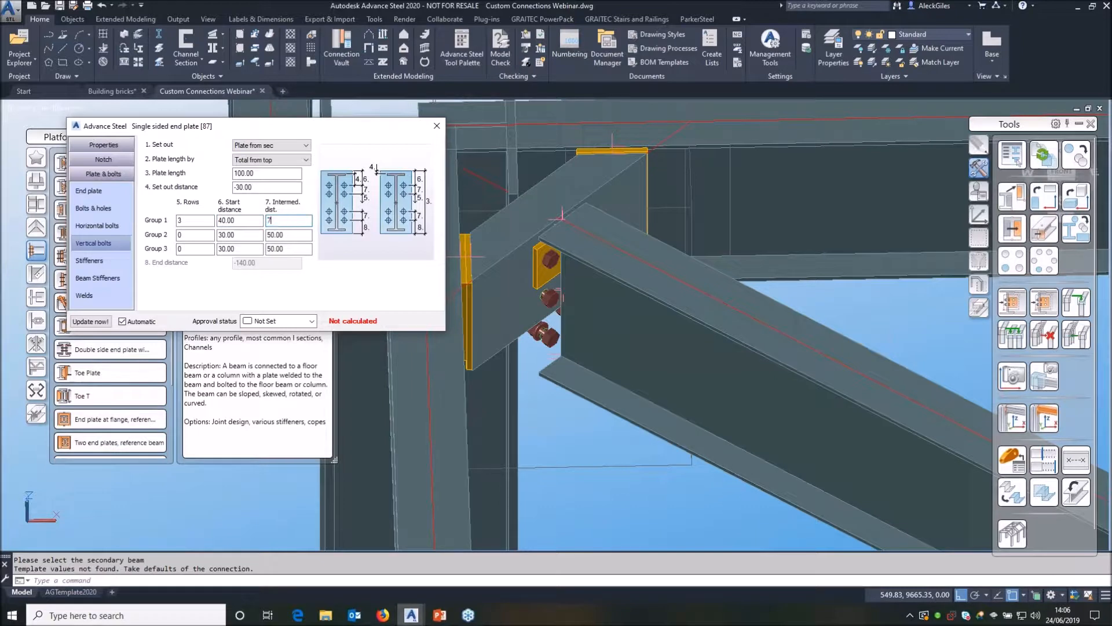
key("Tab")
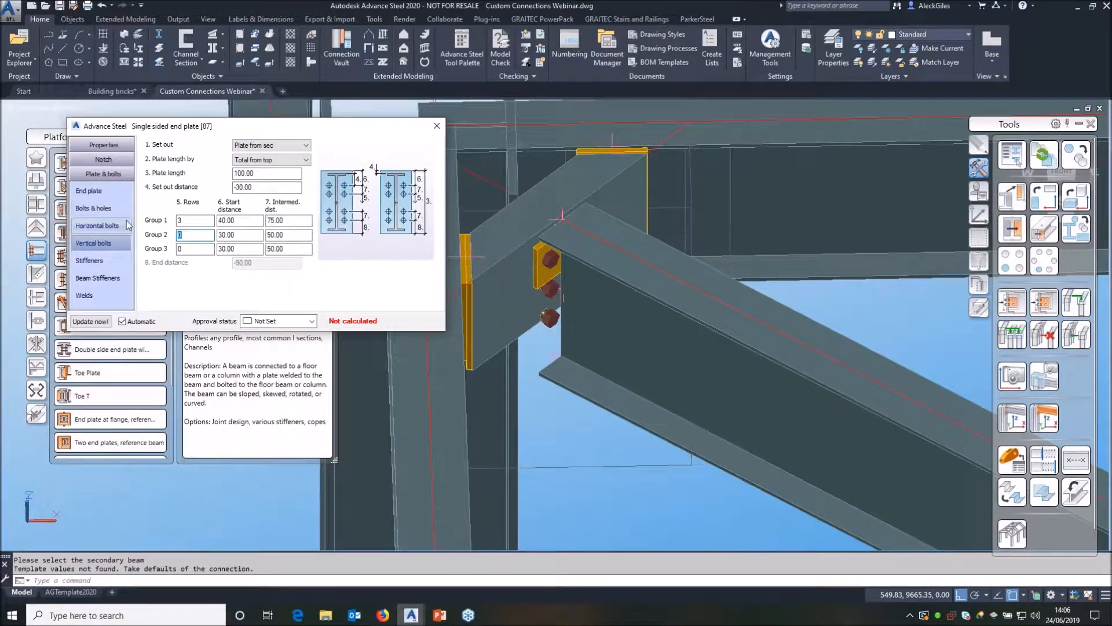
Set the end plate's length to 230 and its set out distance to 0, and close the connection settings.
left_click_drag(259, 174, 184, 175)
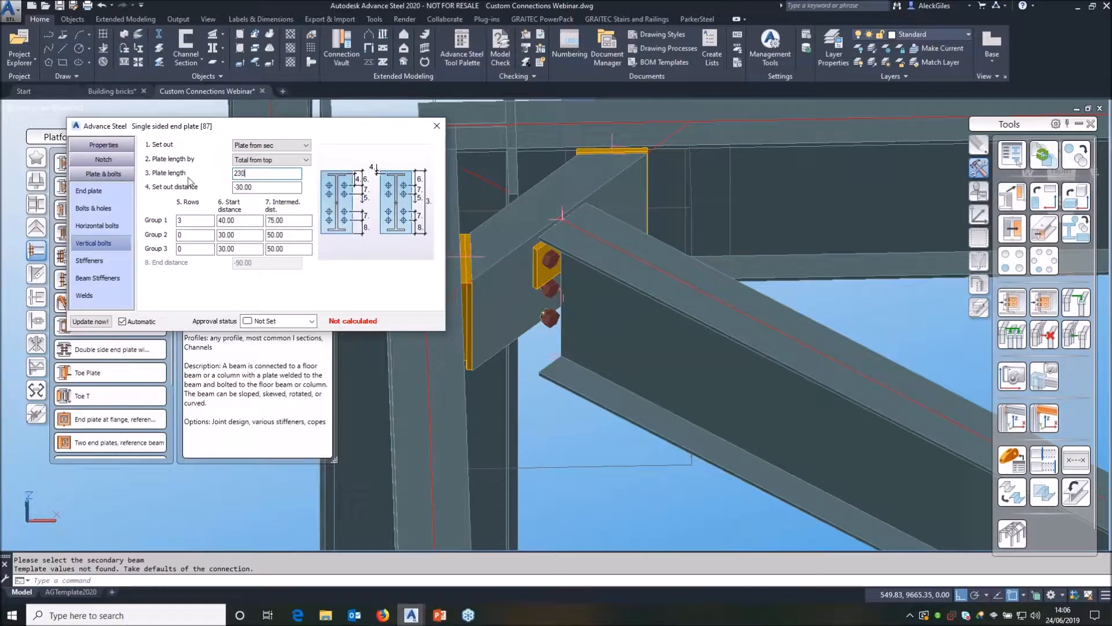
type("230")
key("Tab")
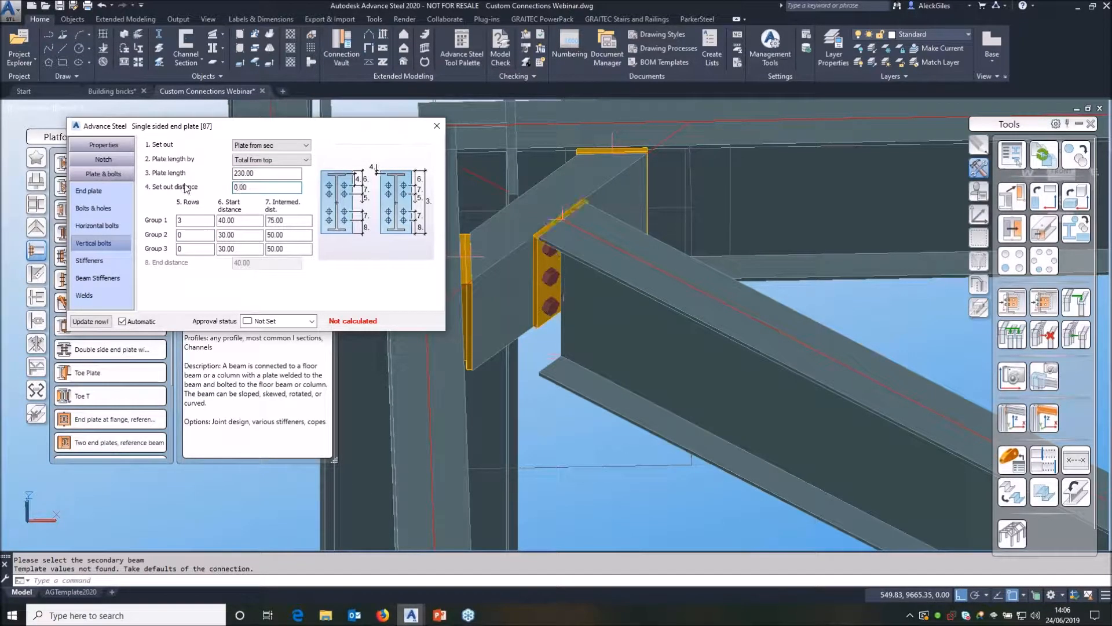
scroll(547, 277, "up", 4)
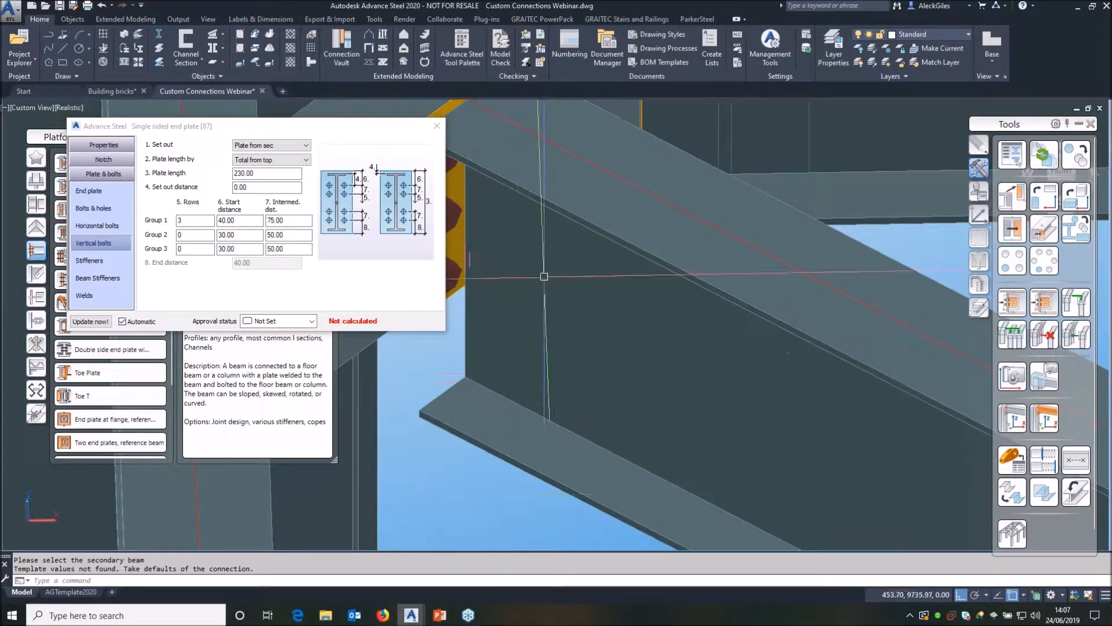
scroll(571, 258, "down", 4)
middle_click_drag(571, 259, 524, 286, "shift")
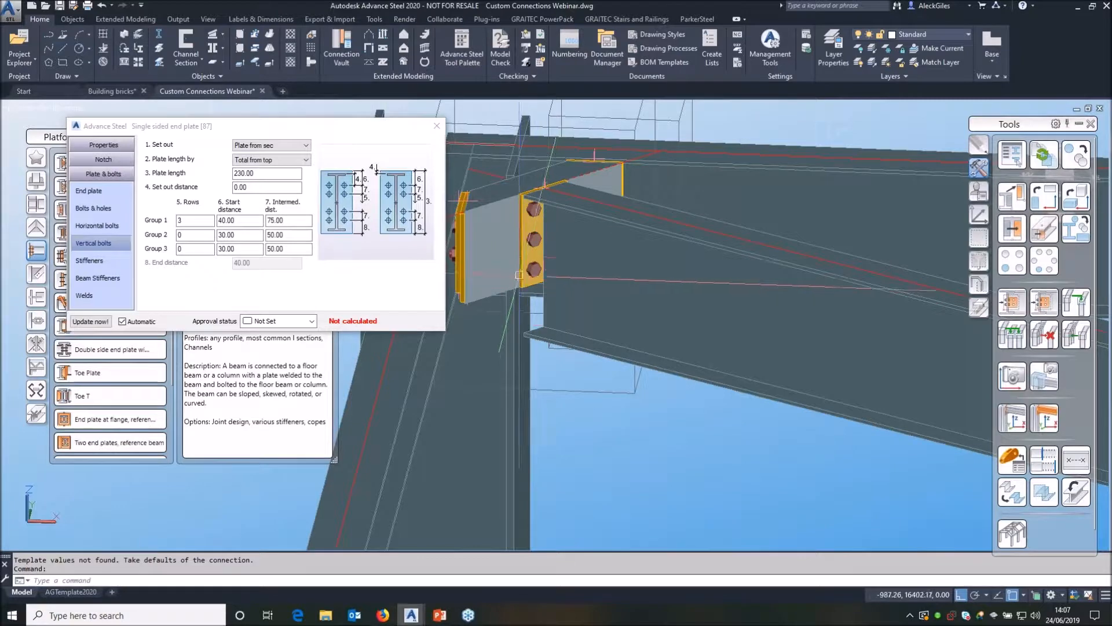
left_click(437, 126)
Close the Platform beams connection palette to clear the view of the finished corner joint.
middle_click_drag(571, 231, 523, 278, "shift")
mouse_move(612, 227)
middle_mouse_down("shift")
mouse_move(637, 272)
mouse_move(565, 290)
mouse_move(610, 224)
middle_mouse_up("shift")
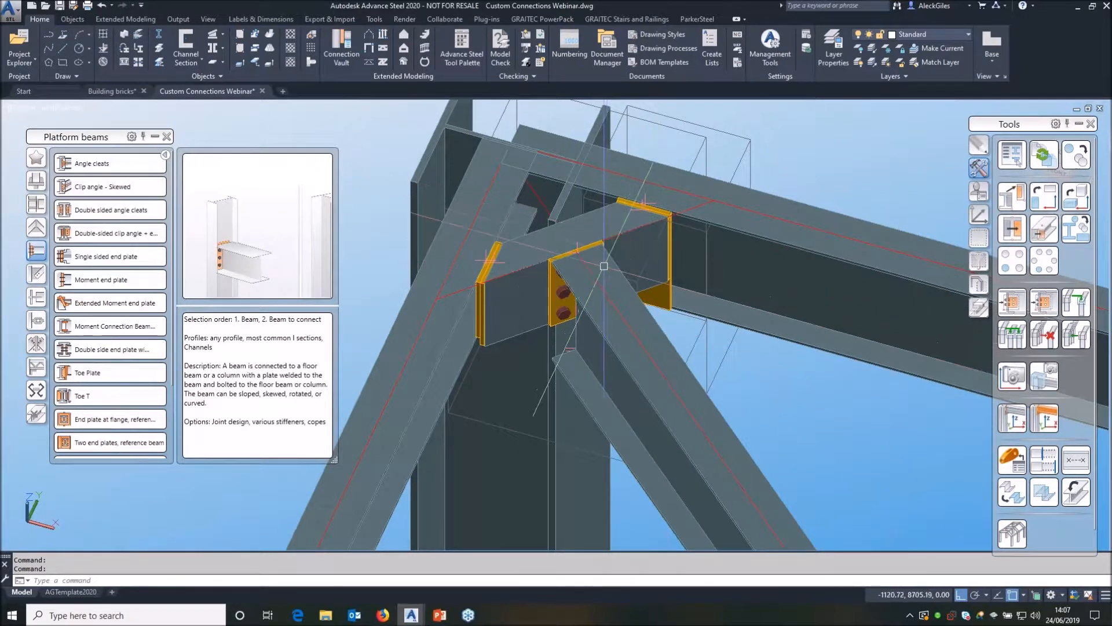
scroll(587, 277, "down", 2)
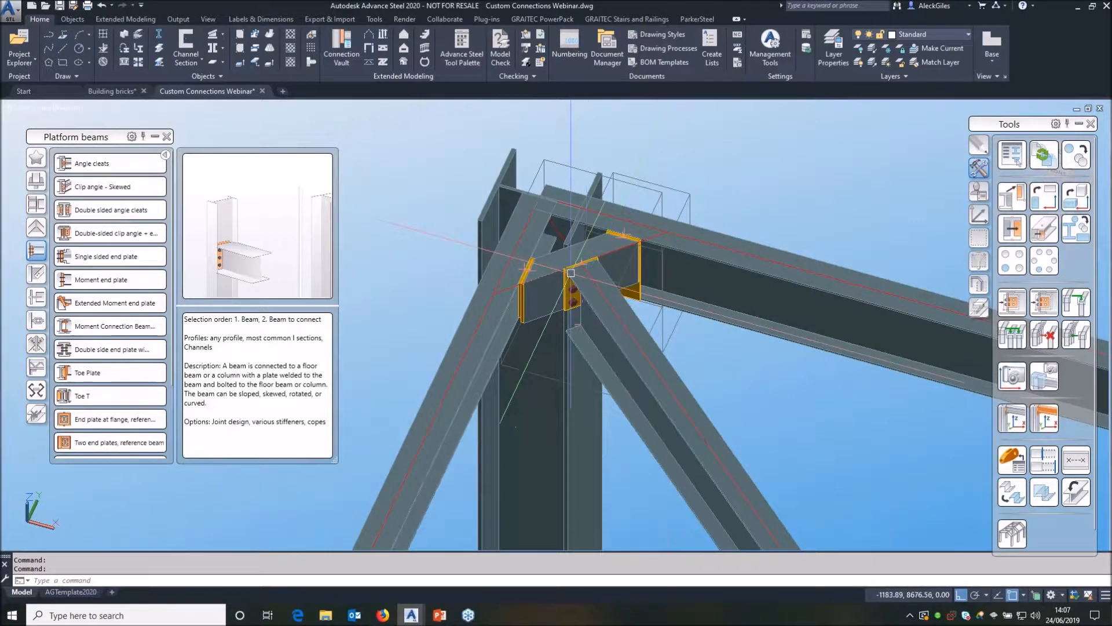
left_click(166, 138)
mouse_move(366, 281)
middle_mouse_down("shift")
mouse_move(392, 266)
mouse_move(371, 272)
middle_mouse_up("shift")
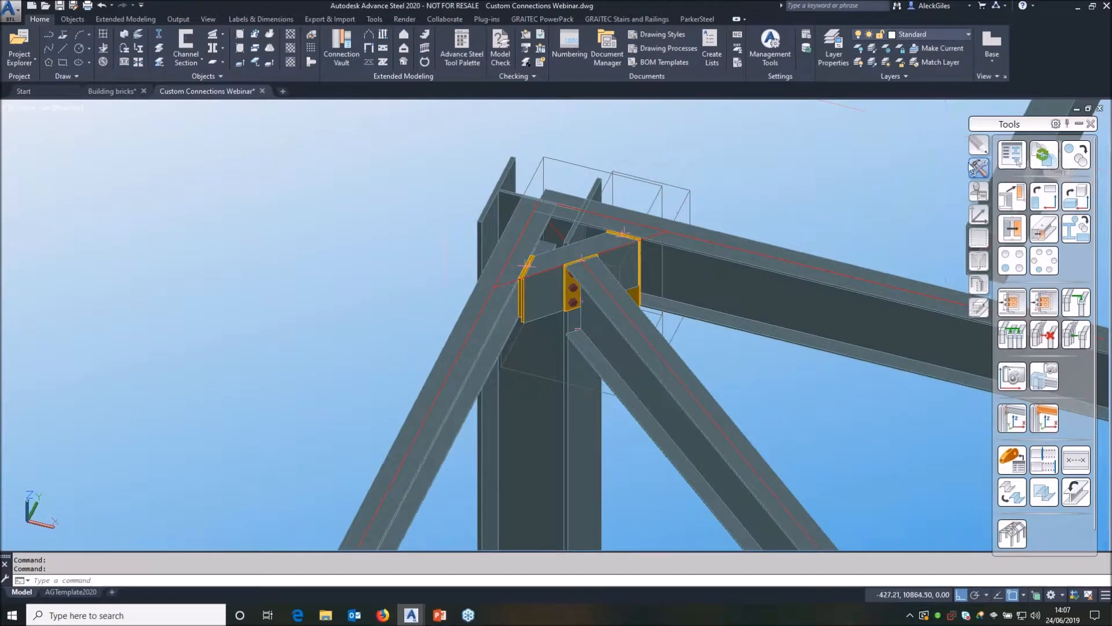
Create a custom connection template named Hip Bottom by the 3 beams method, picking the right tie beam as first input and the left as second.
left_click(978, 191)
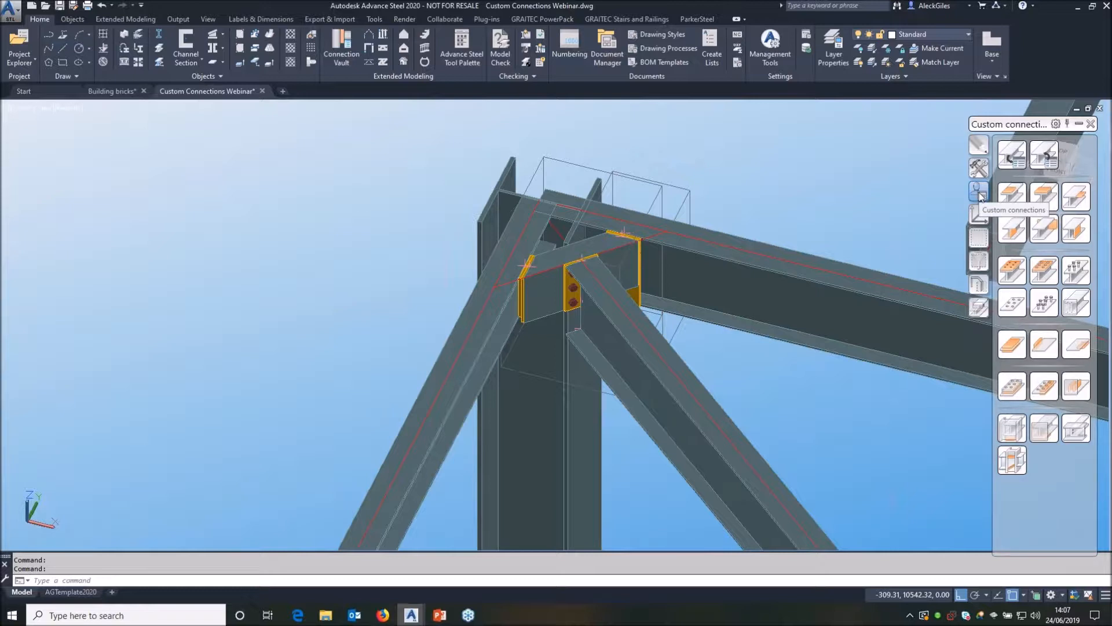
left_click(1011, 154)
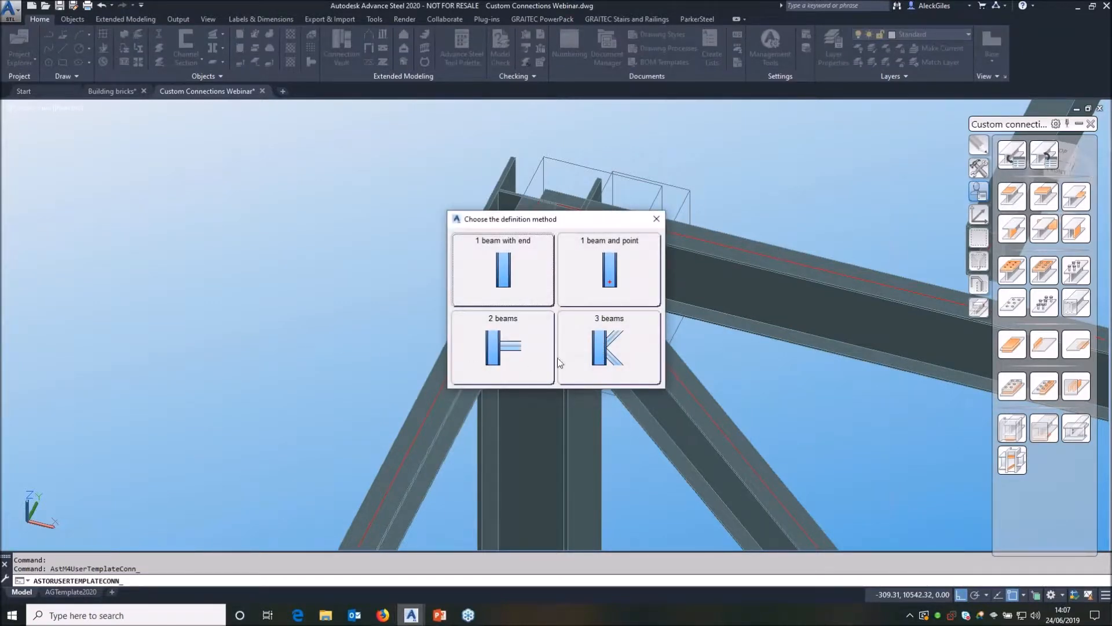
left_click(597, 352)
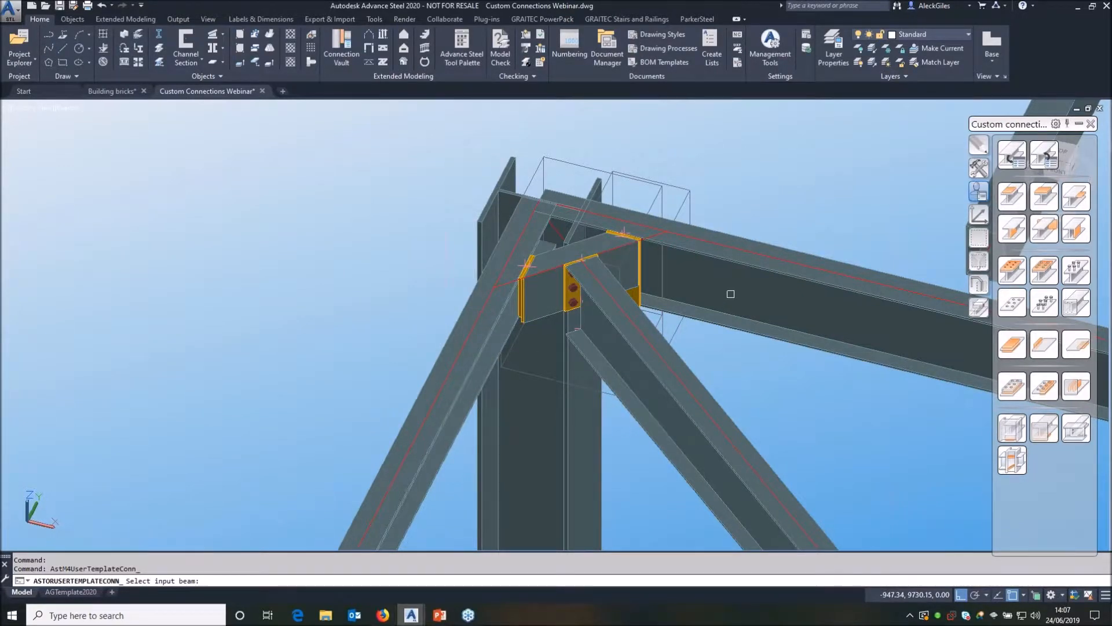
left_click(748, 272)
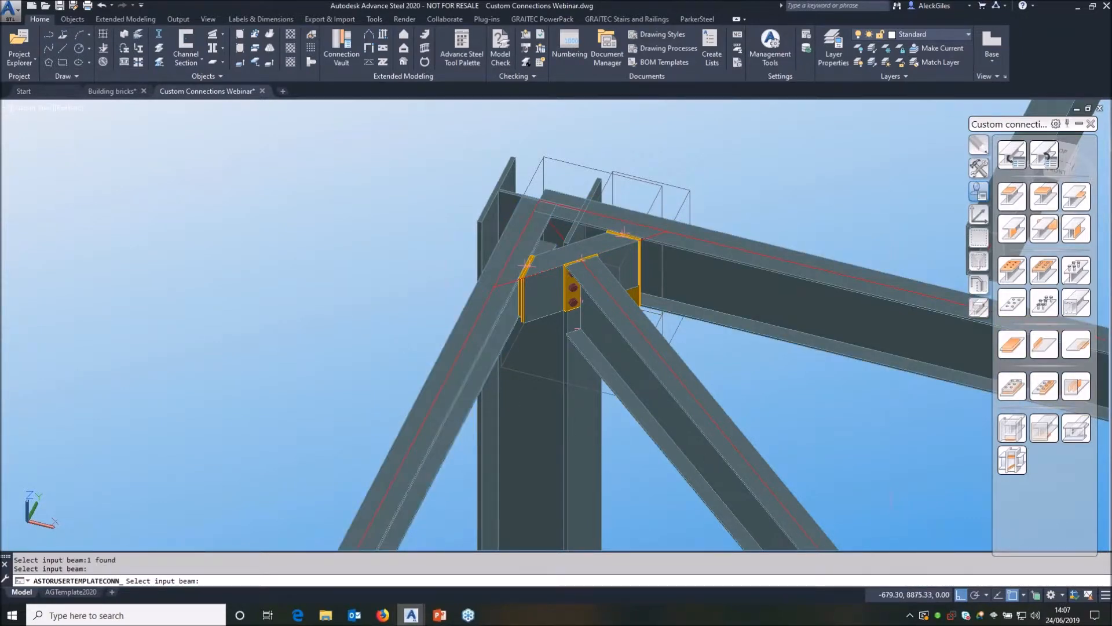
key("Return")
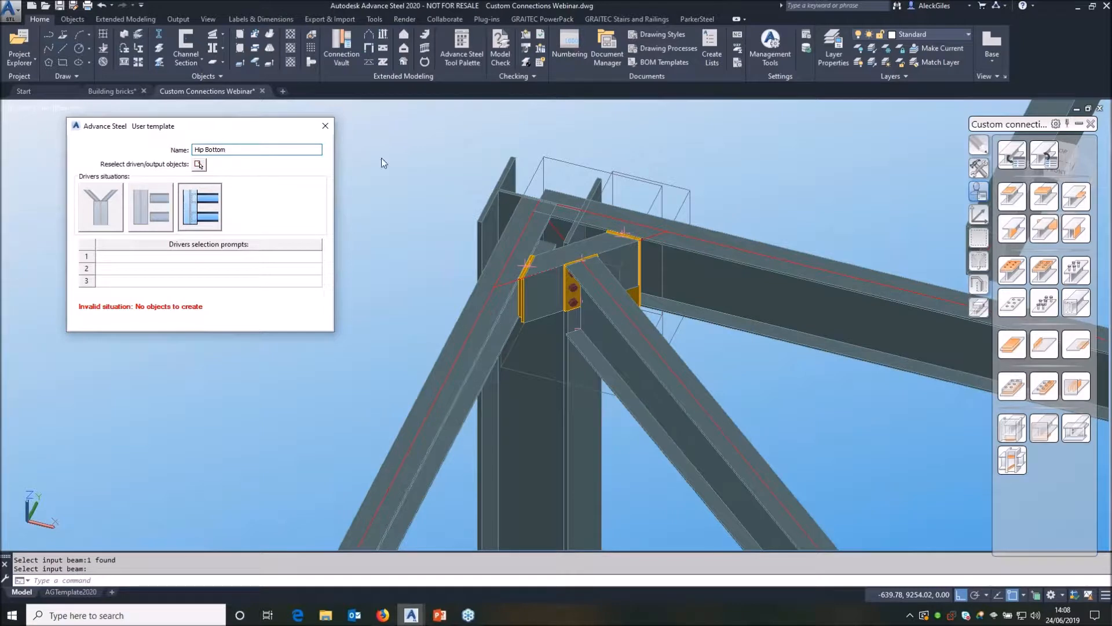
Set the template's driver selection prompts to Right Tie Beam, Left Tie Beam and Hip Rafter.
left_click(255, 259)
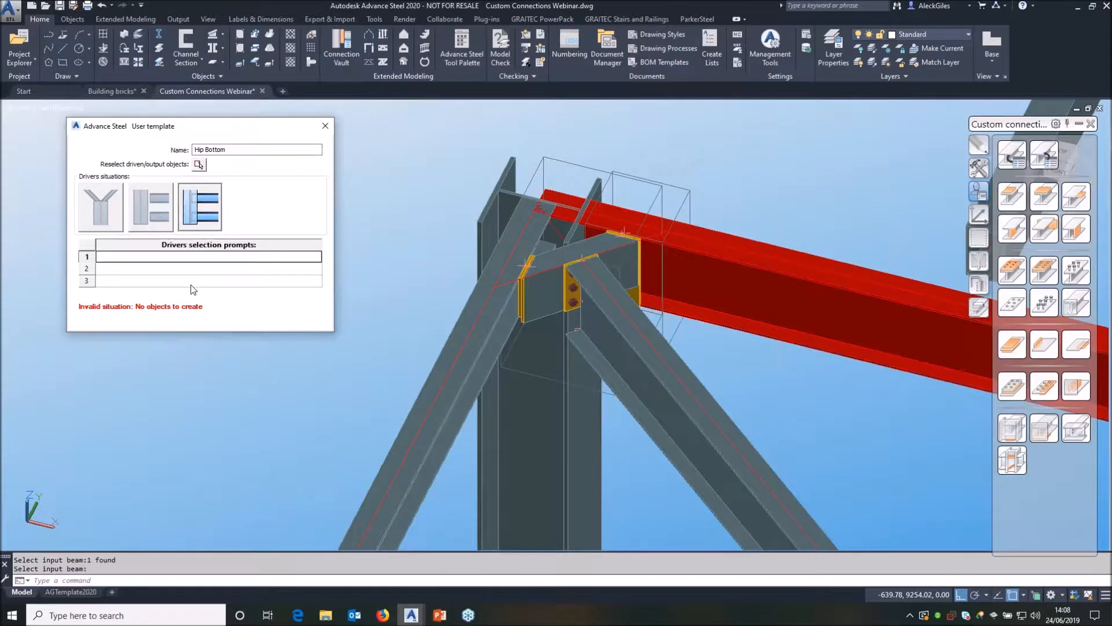
type("Right")
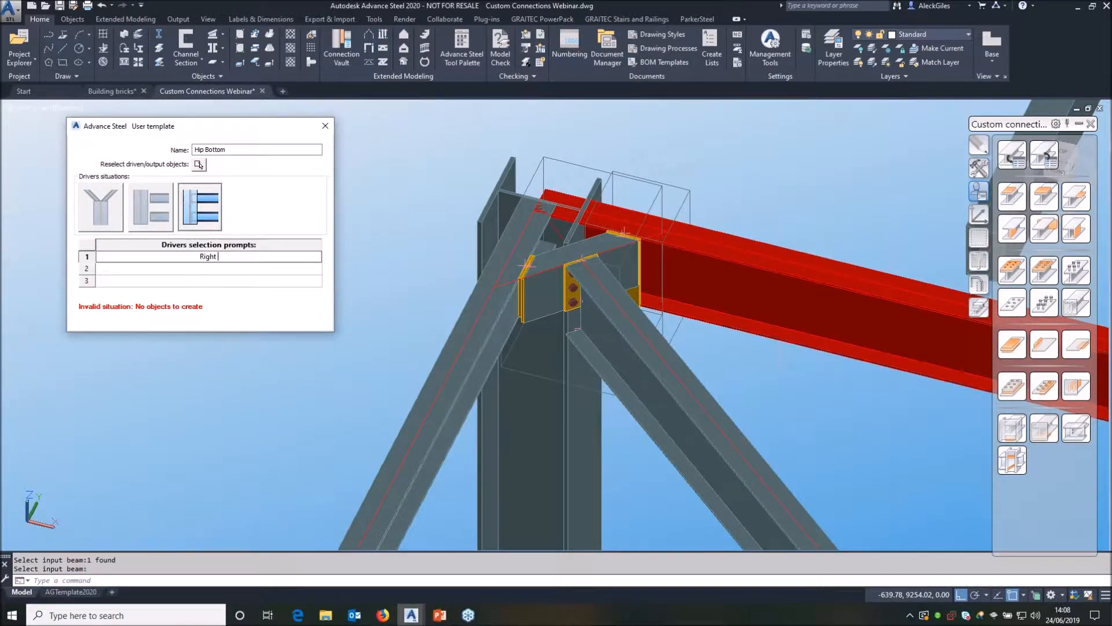
type(" Tie Beam")
left_click(252, 268)
type("Left Tie Beam")
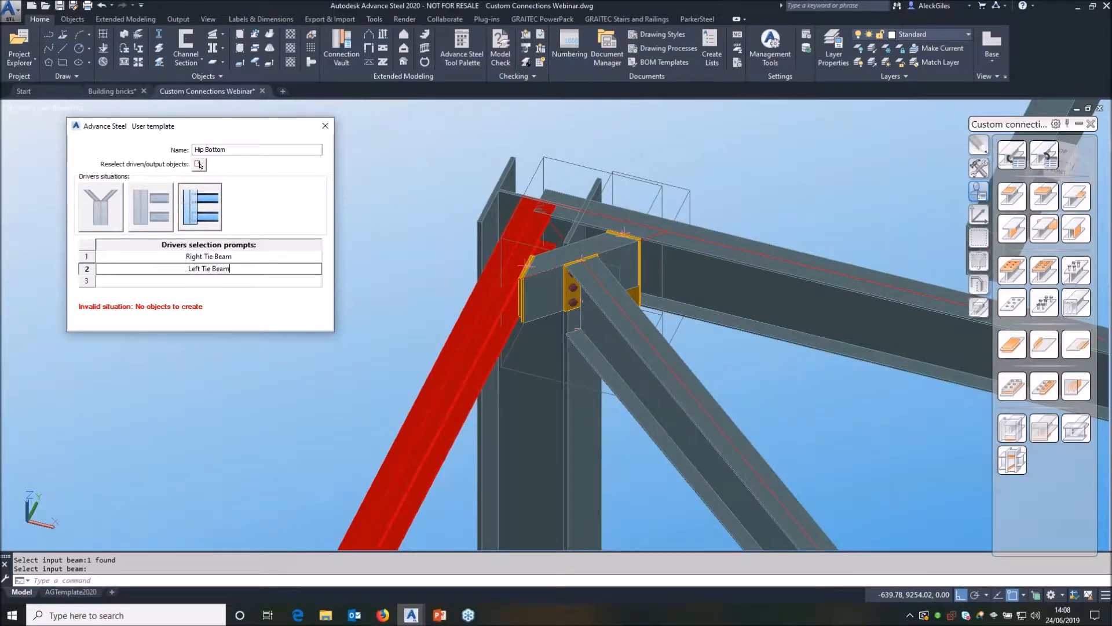
left_click(237, 282)
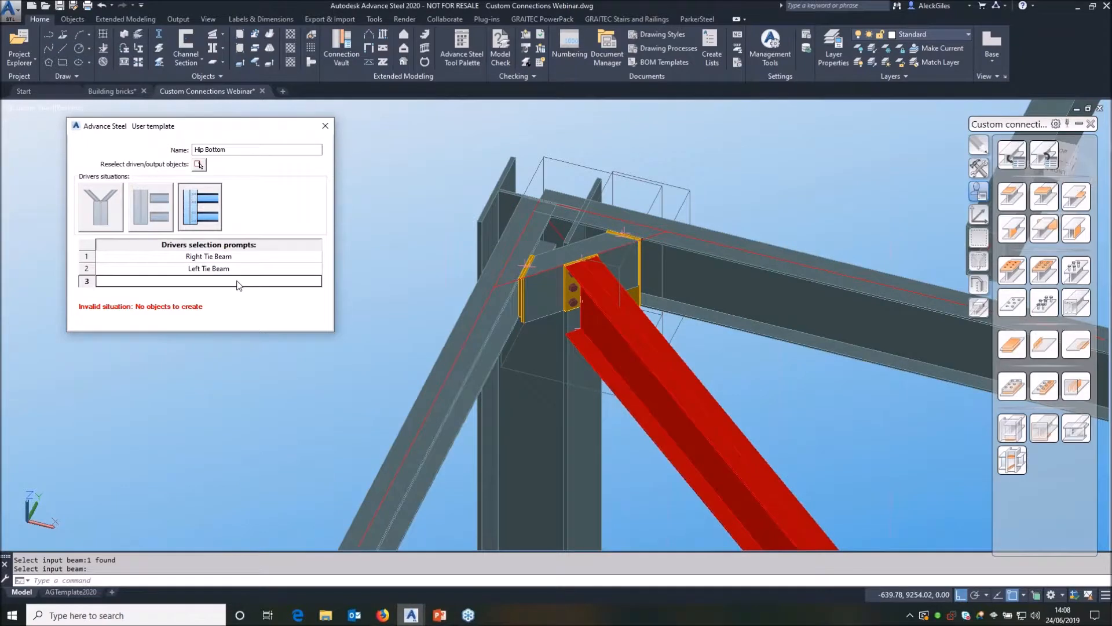
type("Hip Rafter")
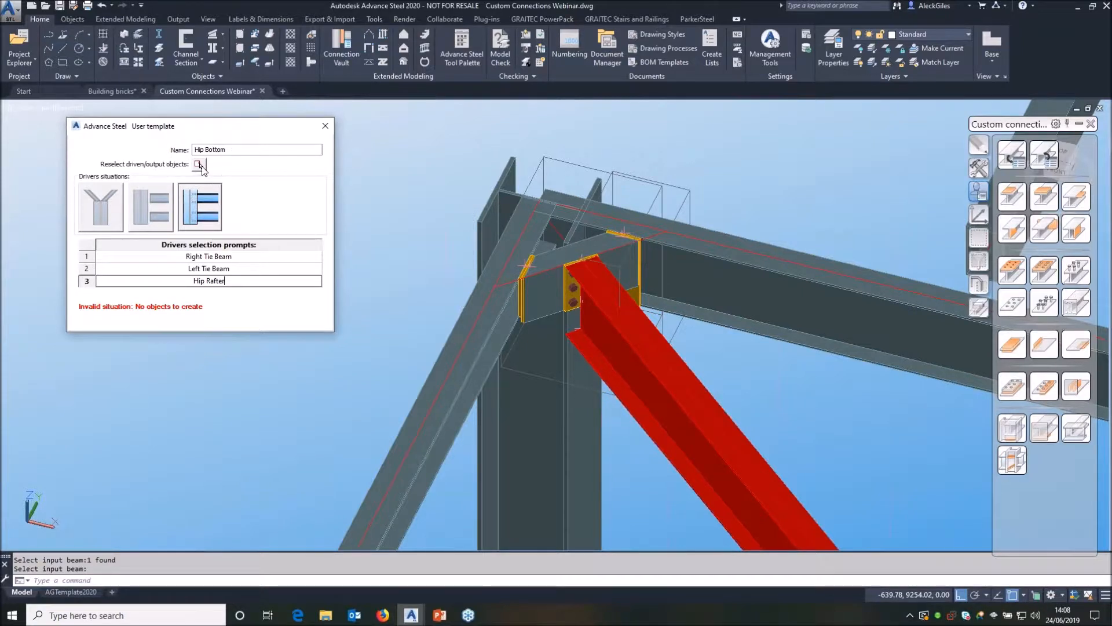
Reselect the template's output objects by windowing the whole corner joint, and close the template settings.
left_click(200, 165)
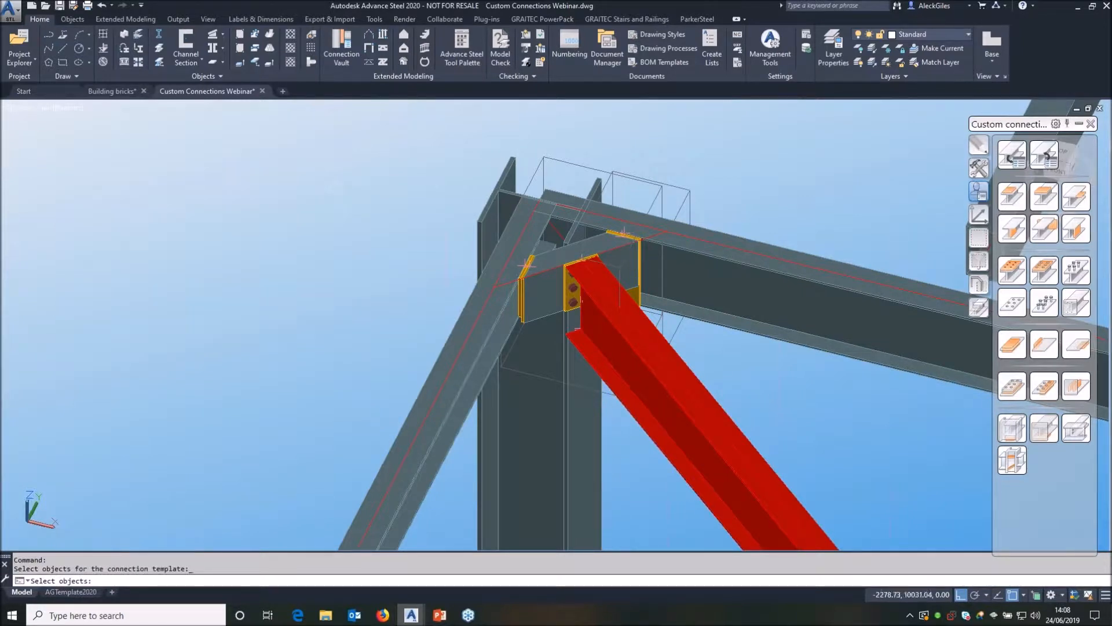
left_click(398, 121)
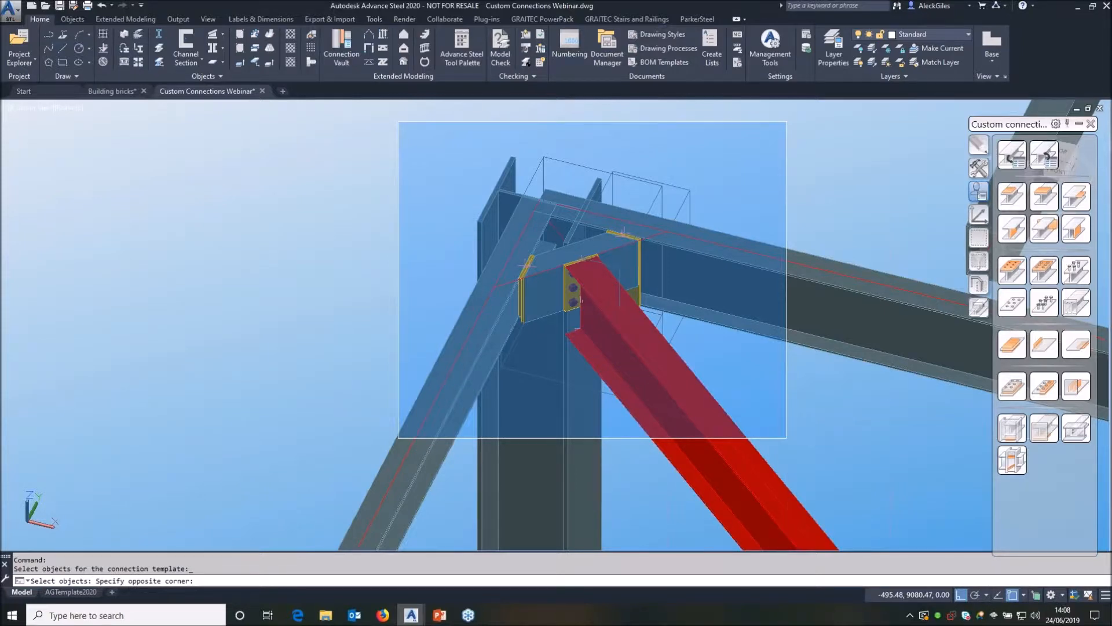
left_click(794, 430)
key("Return")
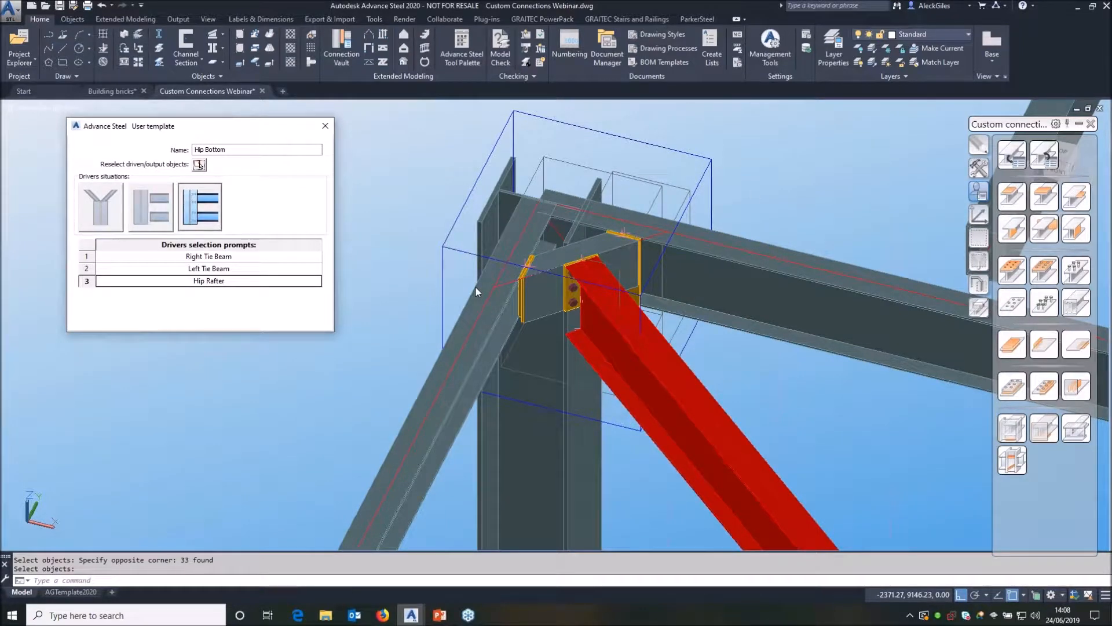
left_click(326, 125)
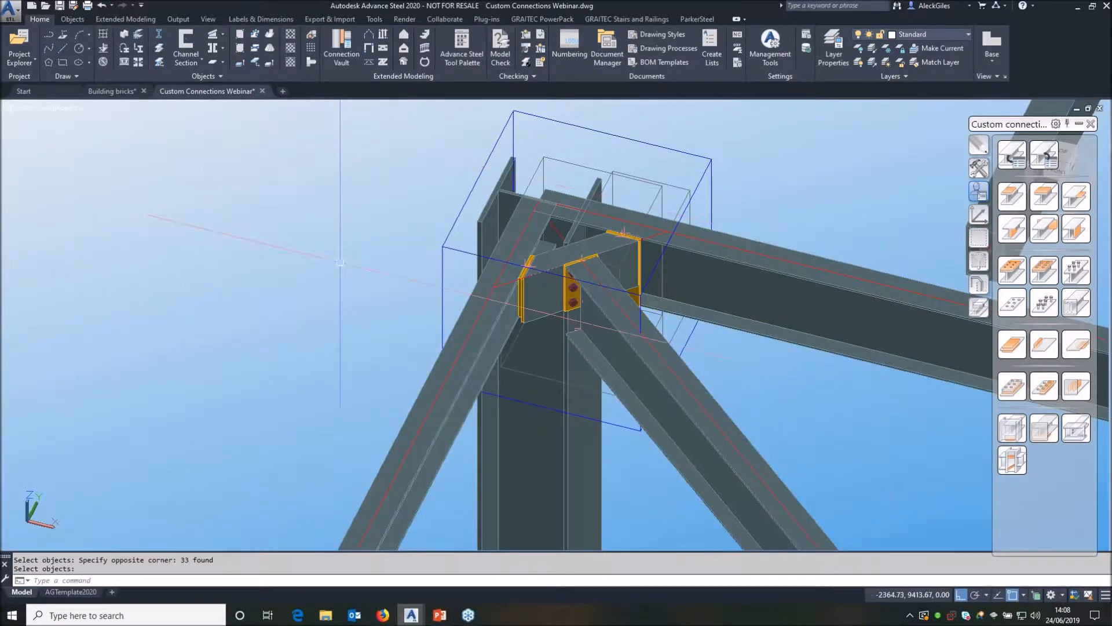
Choose the Hip Bottom template from Custom Connections Webinar.dwg in the connection template explorer for insertion.
scroll(342, 263, "down", 2)
middle_click_drag(449, 276, 233, 254)
scroll(233, 253, "down", 2)
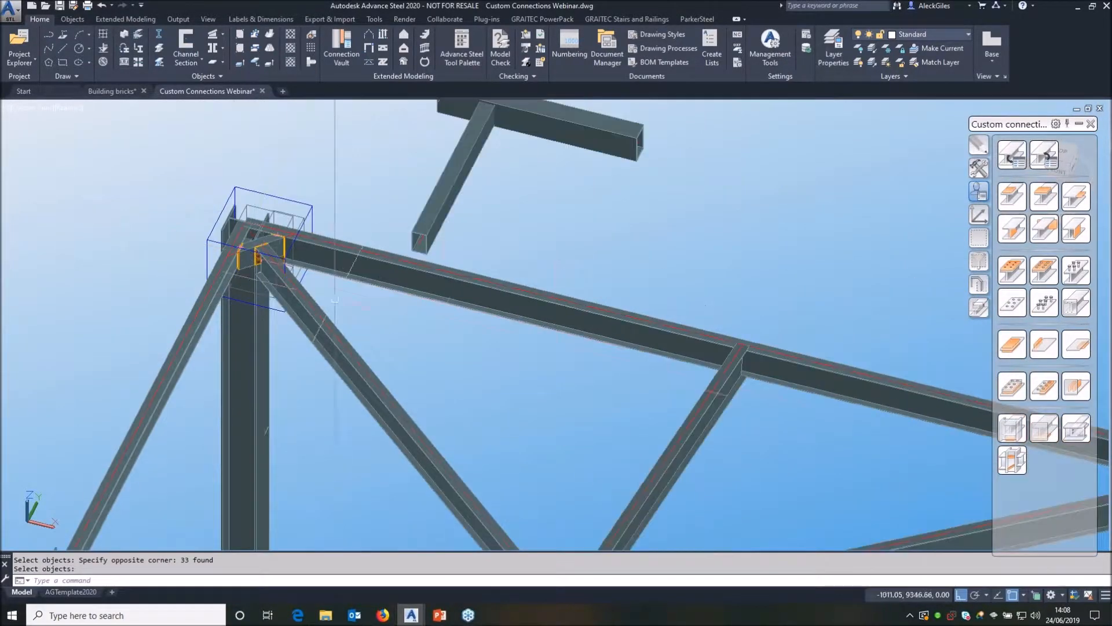
scroll(473, 261, "down", 2)
middle_click_drag(466, 321, 353, 389)
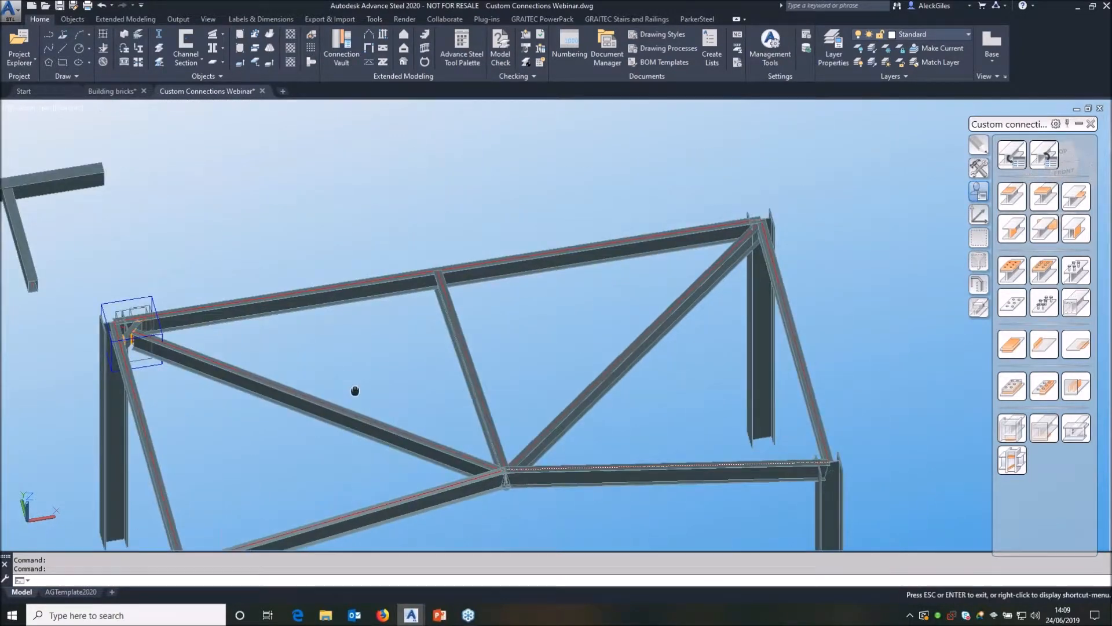
left_click(1046, 154)
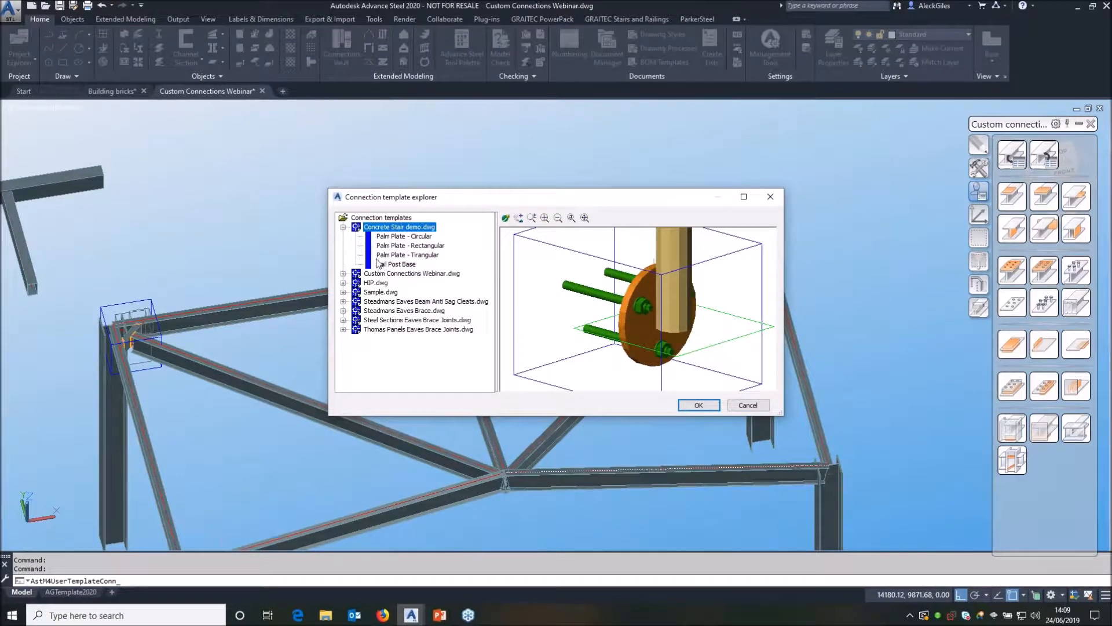
left_click(345, 273)
left_click(383, 282)
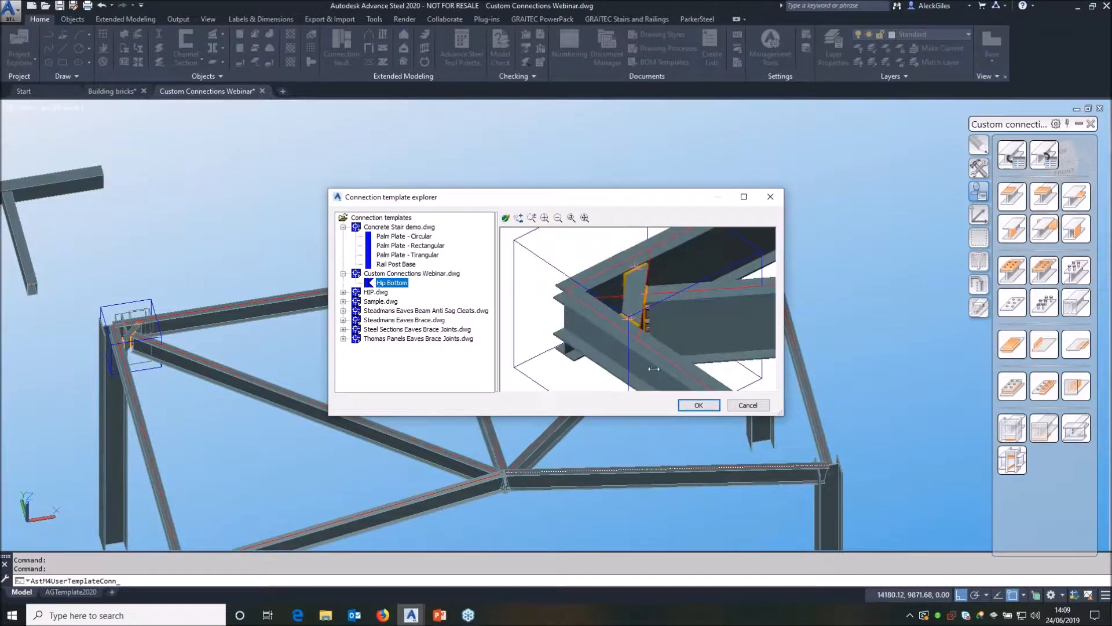
left_click(696, 405)
Apply the template to the opposite corner by picking its right tie beam, left tie beam and hip rafter, and close its settings.
left_click(687, 249)
left_click(690, 289)
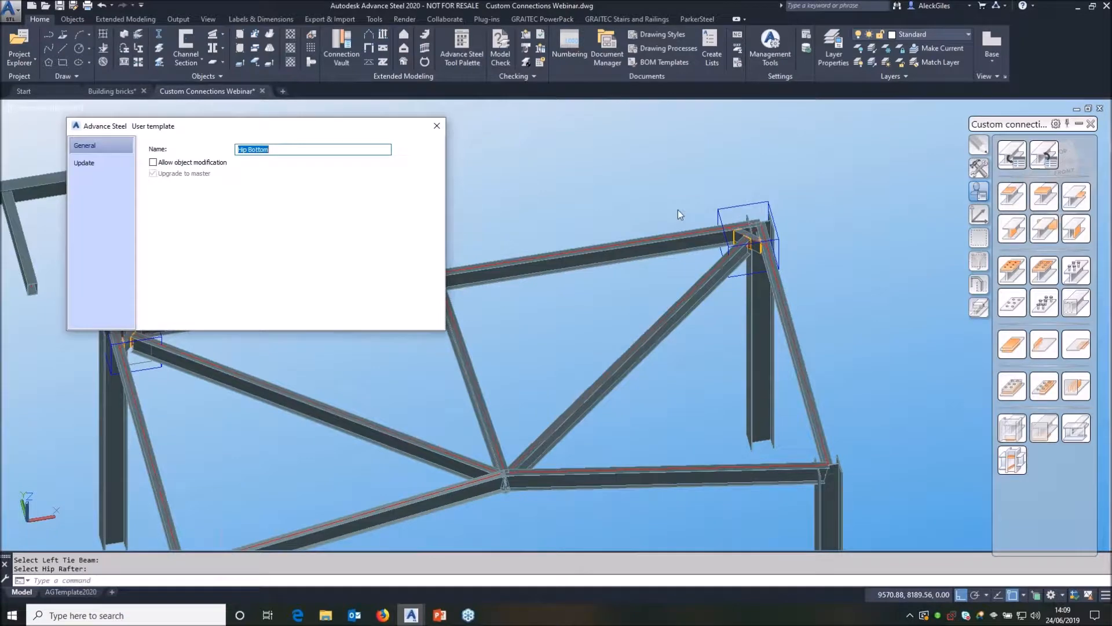
scroll(752, 235, "up", 5)
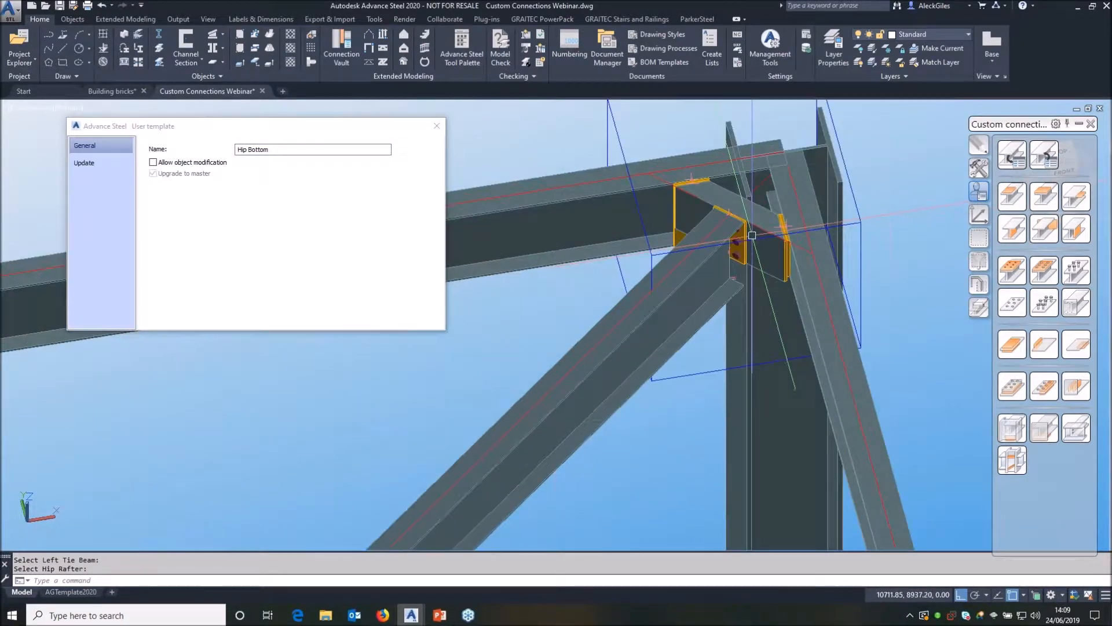
scroll(752, 235, "down", 2)
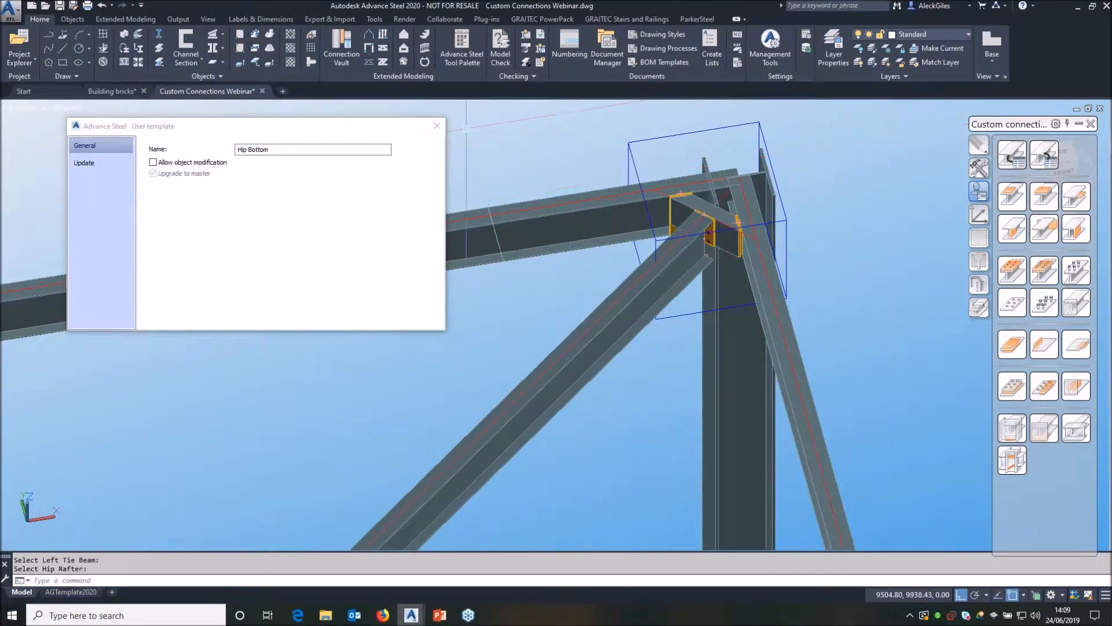
left_click(435, 124)
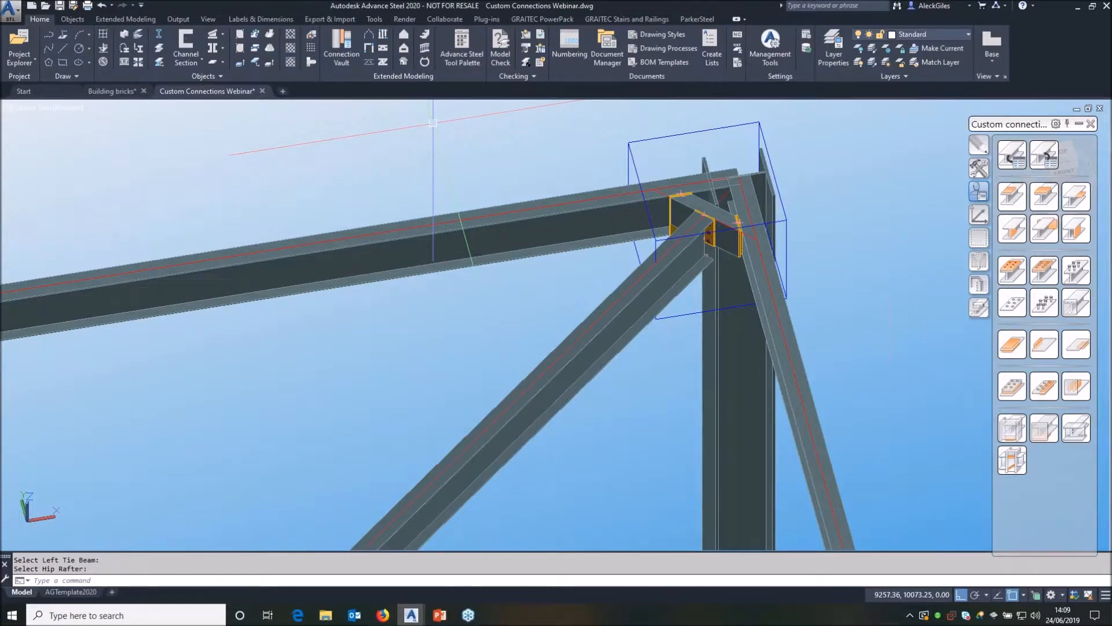
Examine the separate T-joint between the two rectangular hollow section beams from several angles.
middle_click_drag(175, 203, 434, 288)
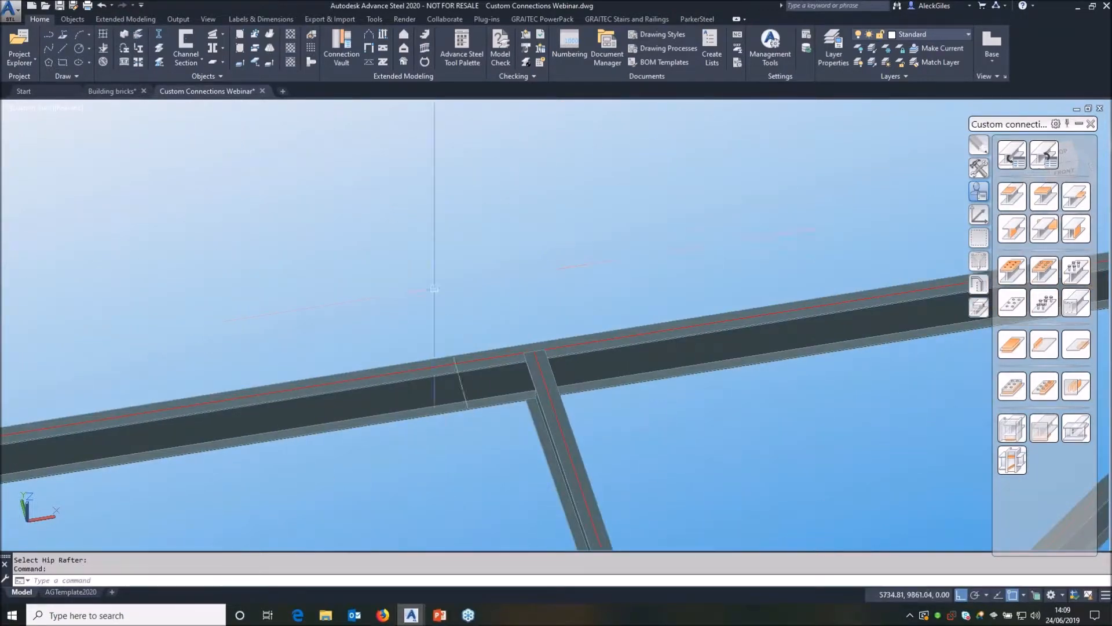
scroll(349, 301, "down", 4)
middle_click_drag(261, 302, 567, 282)
scroll(285, 244, "up", 5)
middle_click_drag(285, 244, 437, 259, "shift")
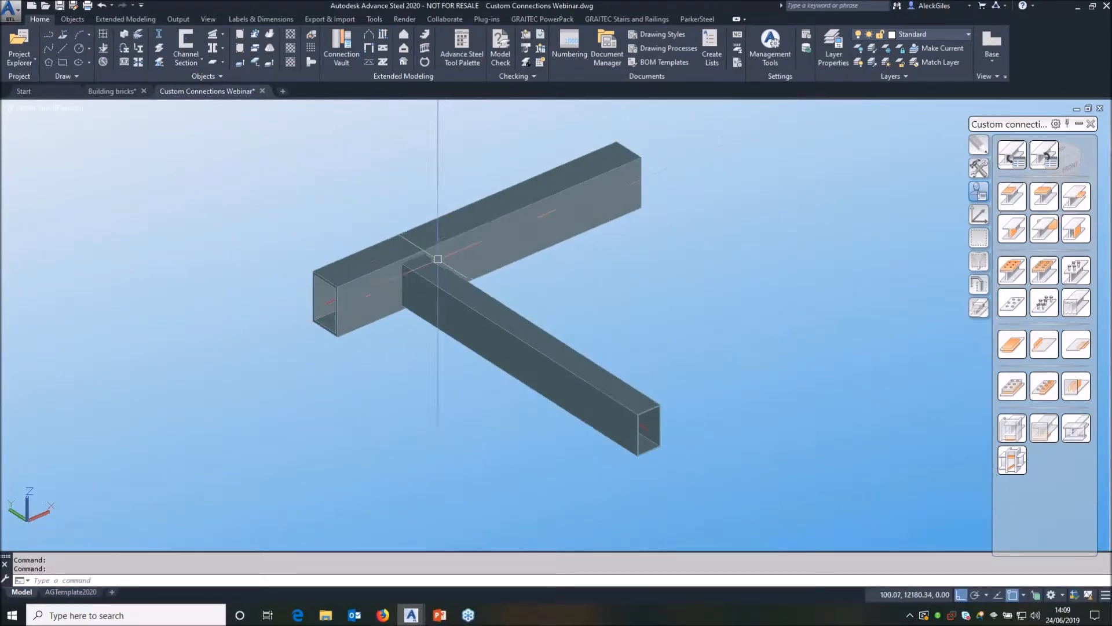
scroll(408, 245, "up", 2)
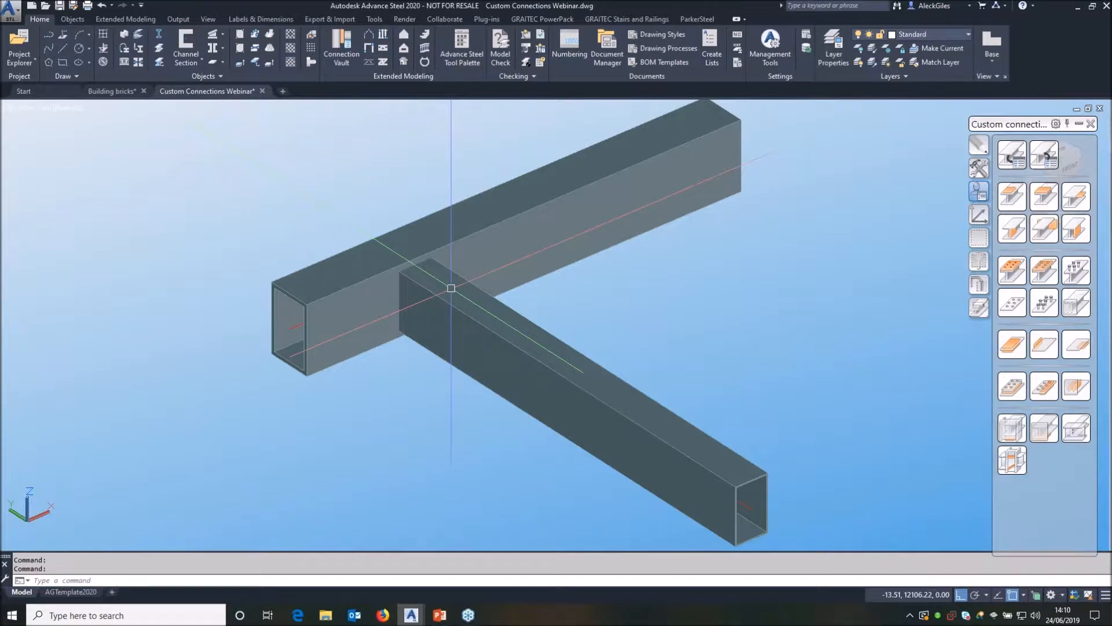
middle_click_drag(437, 270, 524, 218, "shift")
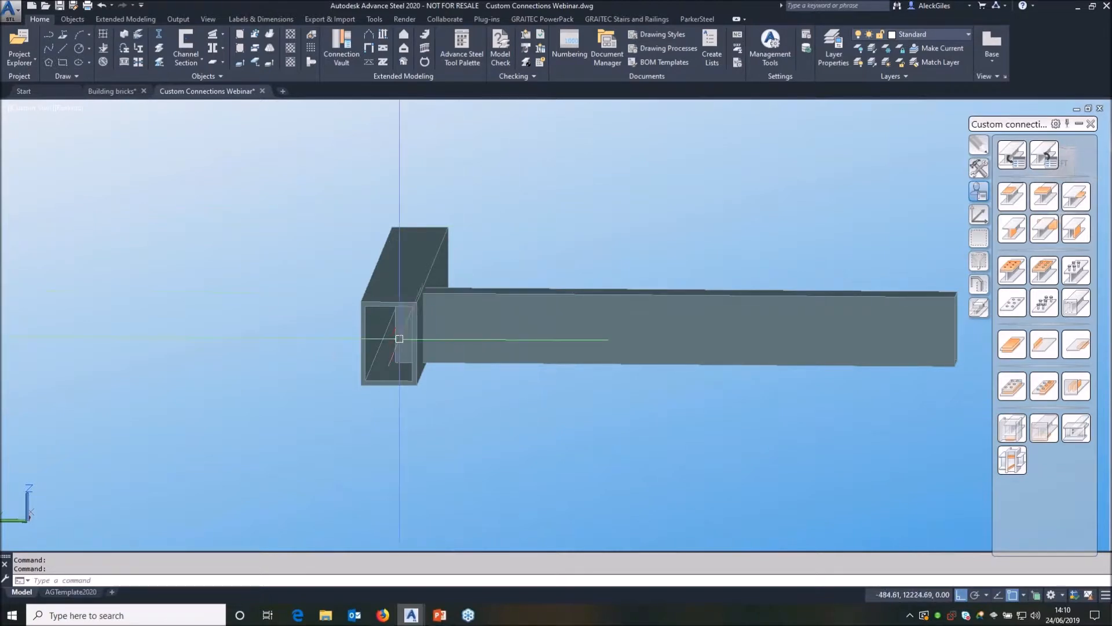
scroll(522, 286, "up", 2)
middle_click_drag(522, 287, 412, 331, "shift")
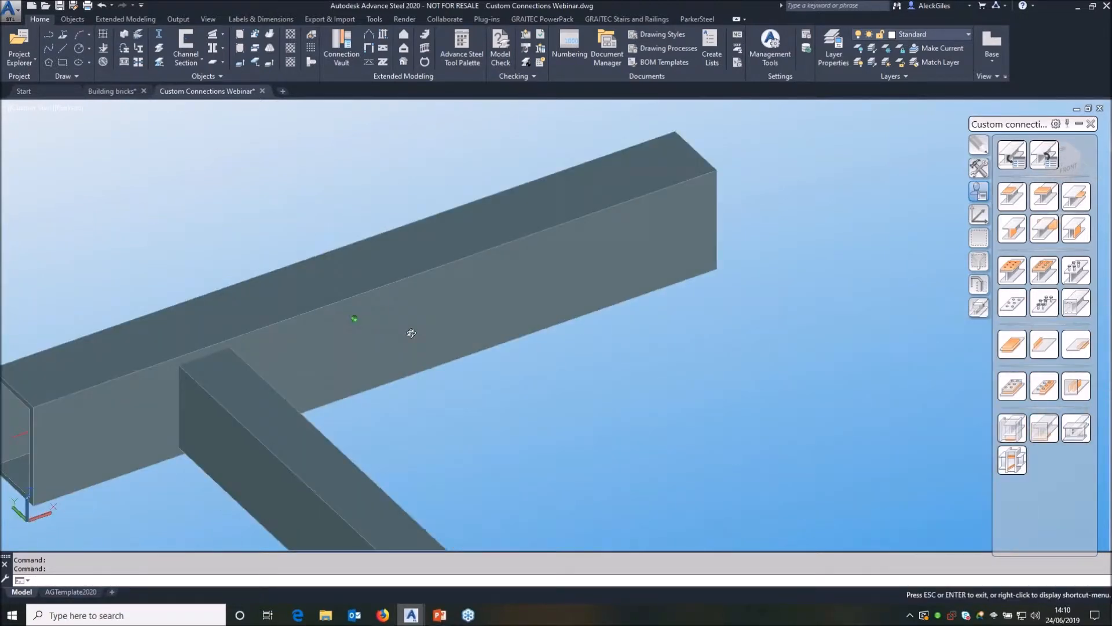
middle_click_drag(306, 361, 577, 247)
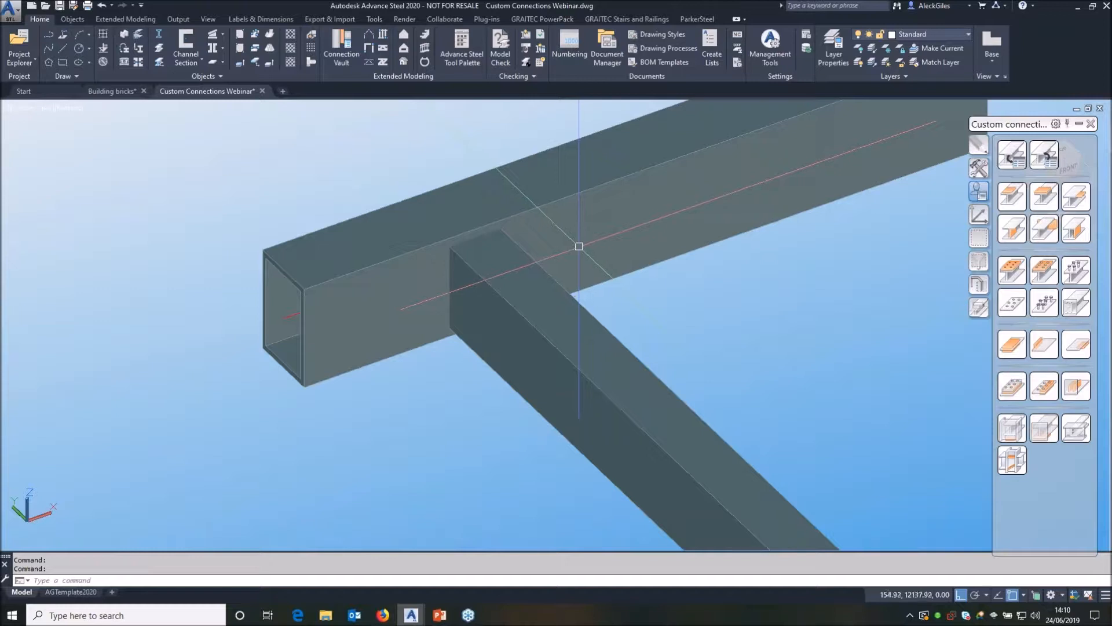
scroll(579, 247, "down", 2)
middle_click_drag(517, 258, 471, 276)
middle_click_drag(488, 278, 514, 273, "shift")
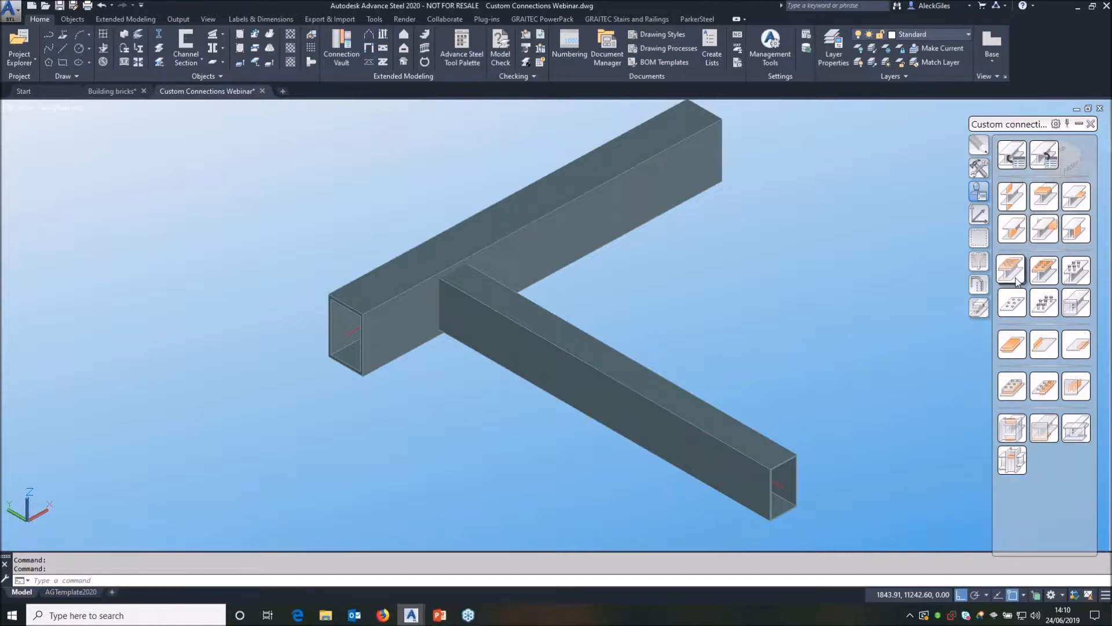
Switch to the Building bricks drawing and examine the plate examples on beam flanges and webs.
left_click(112, 91)
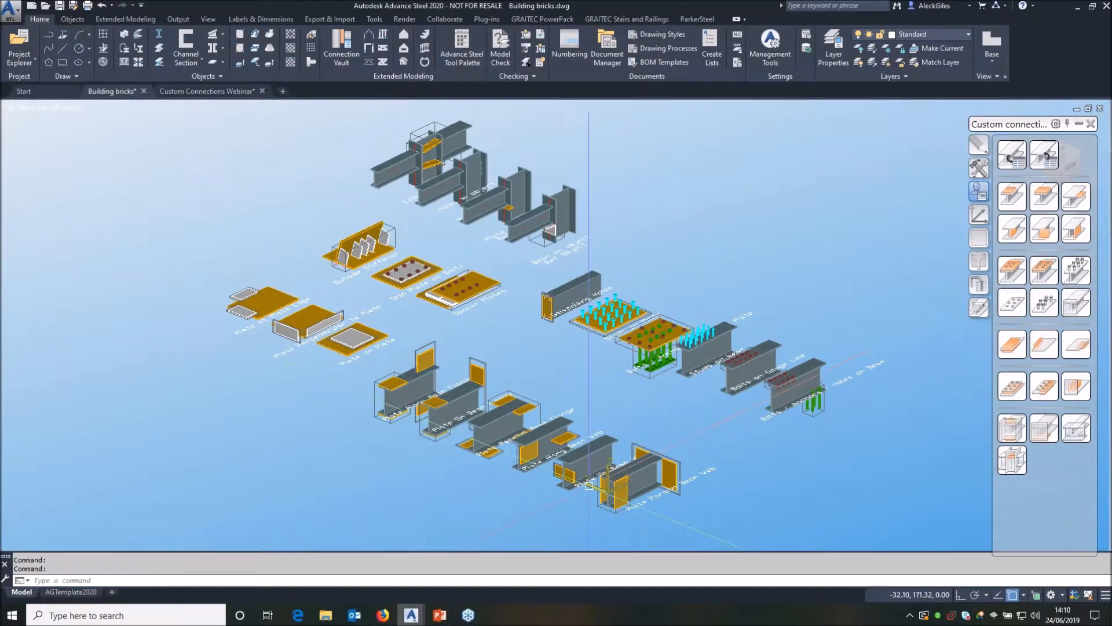
scroll(590, 360, "up", 6)
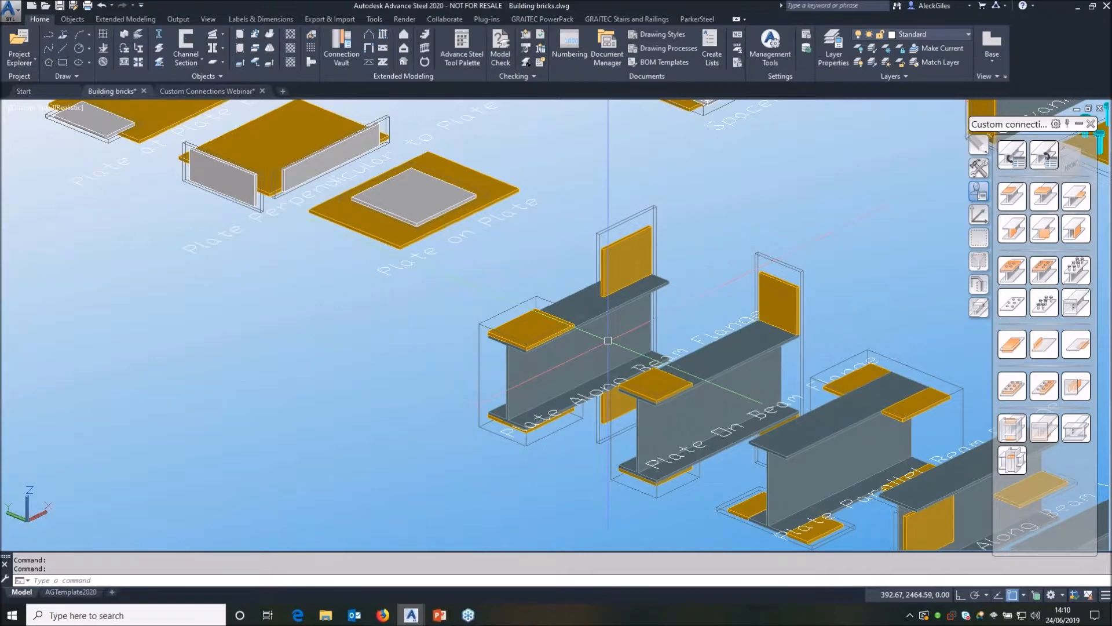
scroll(619, 307, "up", 4)
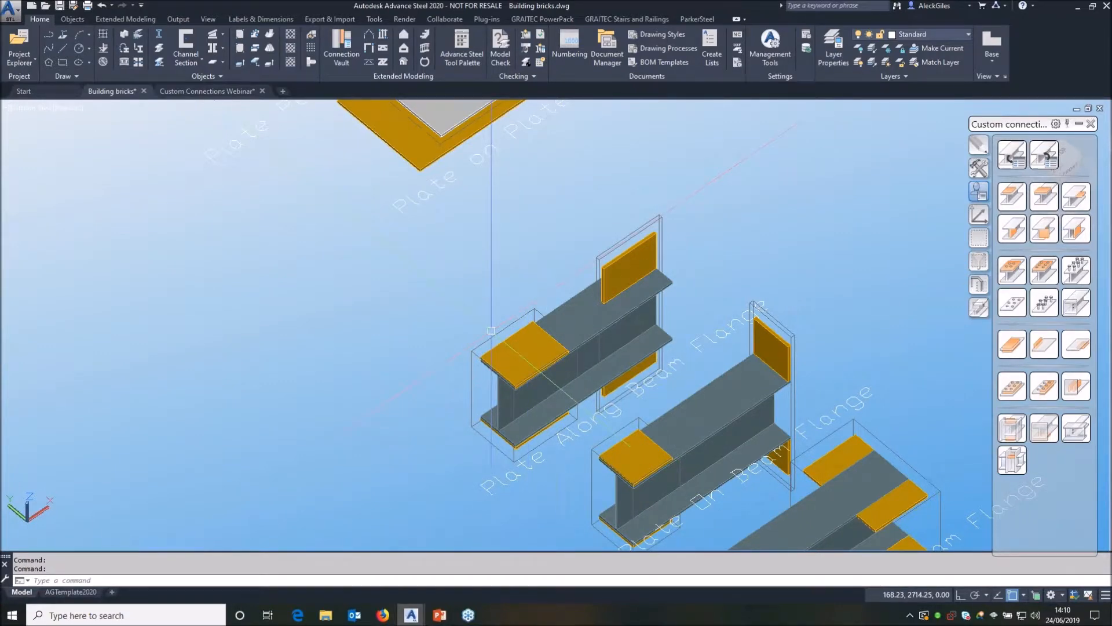
middle_click_drag(697, 406, 632, 242)
middle_click_drag(791, 409, 653, 273)
middle_click_drag(793, 415, 740, 300)
middle_click_drag(741, 231, 519, 346)
middle_click_drag(656, 303, 533, 359, "shift")
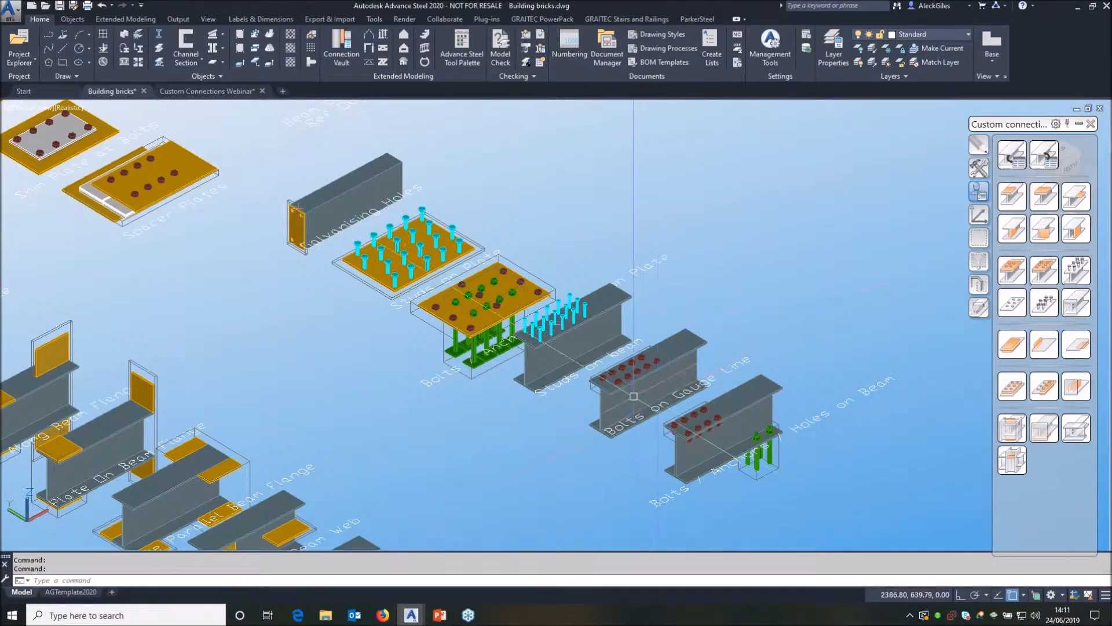
Examine the bolt, stud, anchor and galvanising hole examples on the beams and plates.
scroll(633, 396, "up", 5)
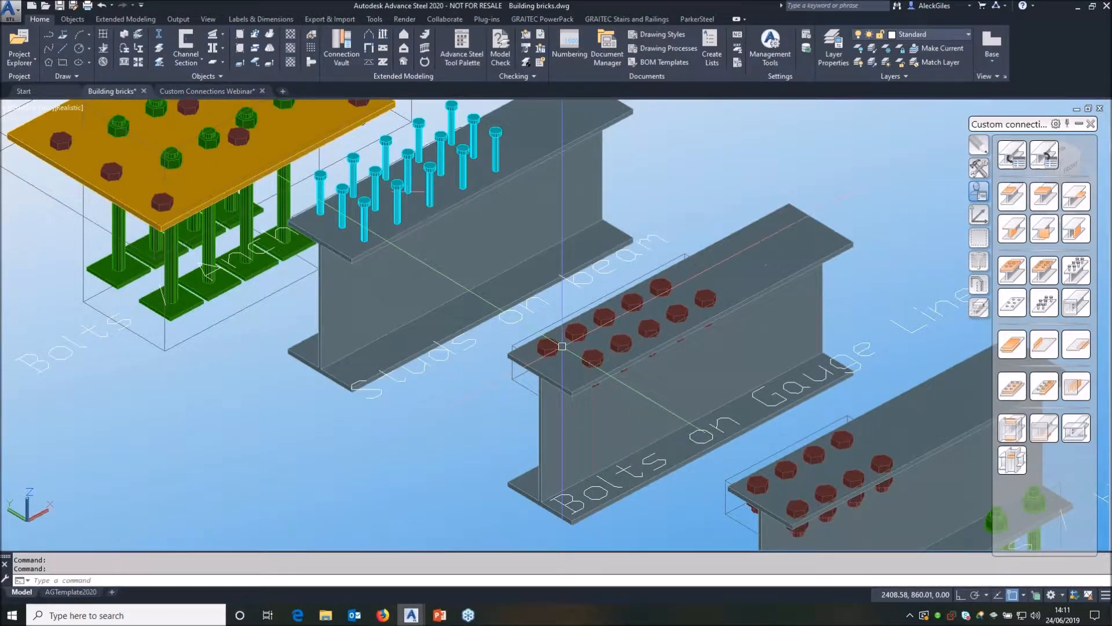
middle_click_drag(462, 275, 660, 388)
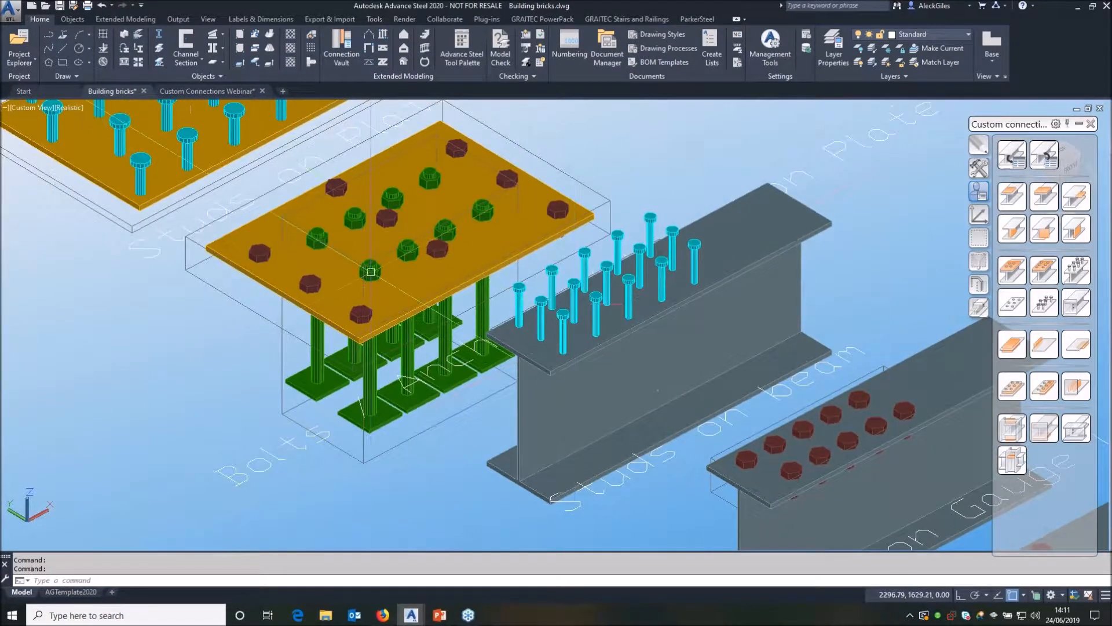
middle_click_drag(374, 300, 487, 338)
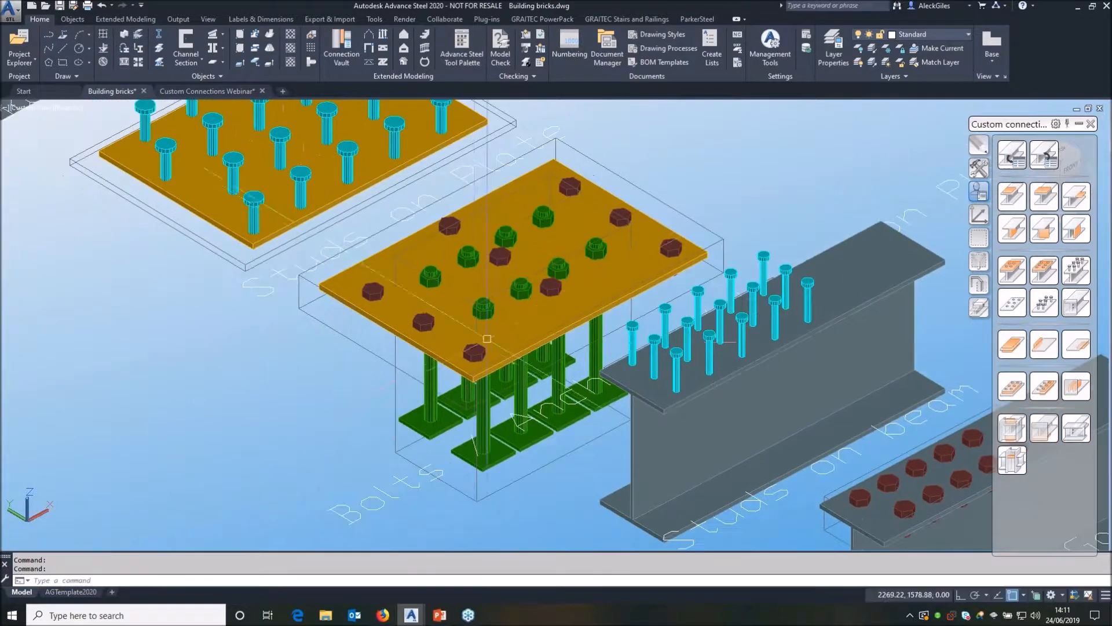
middle_click_drag(272, 248, 514, 352)
middle_click_drag(404, 260, 661, 378)
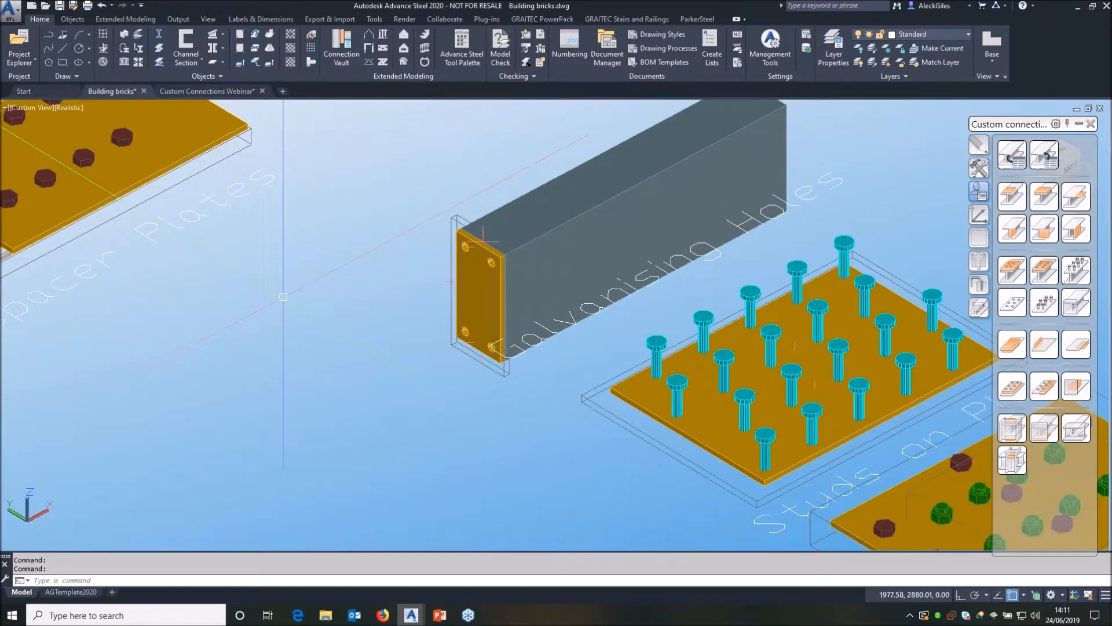
Examine the plate-to-plate examples and isolate the slotted plate of the Spacer Plates example.
scroll(283, 297, "down", 2)
middle_click_drag(220, 298, 821, 382)
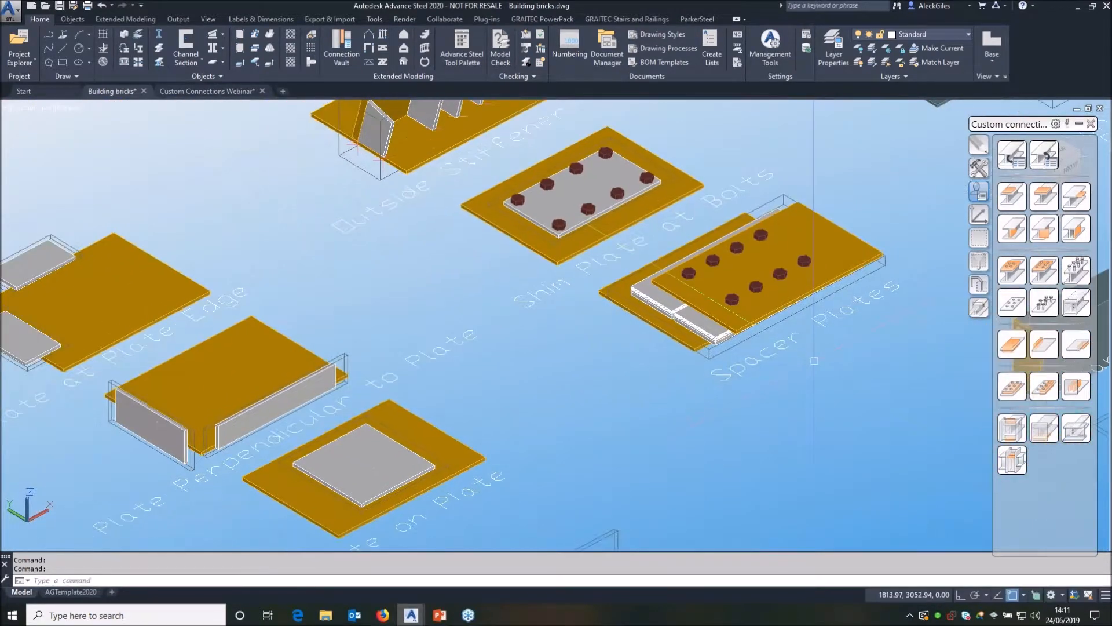
middle_click_drag(258, 347, 302, 342)
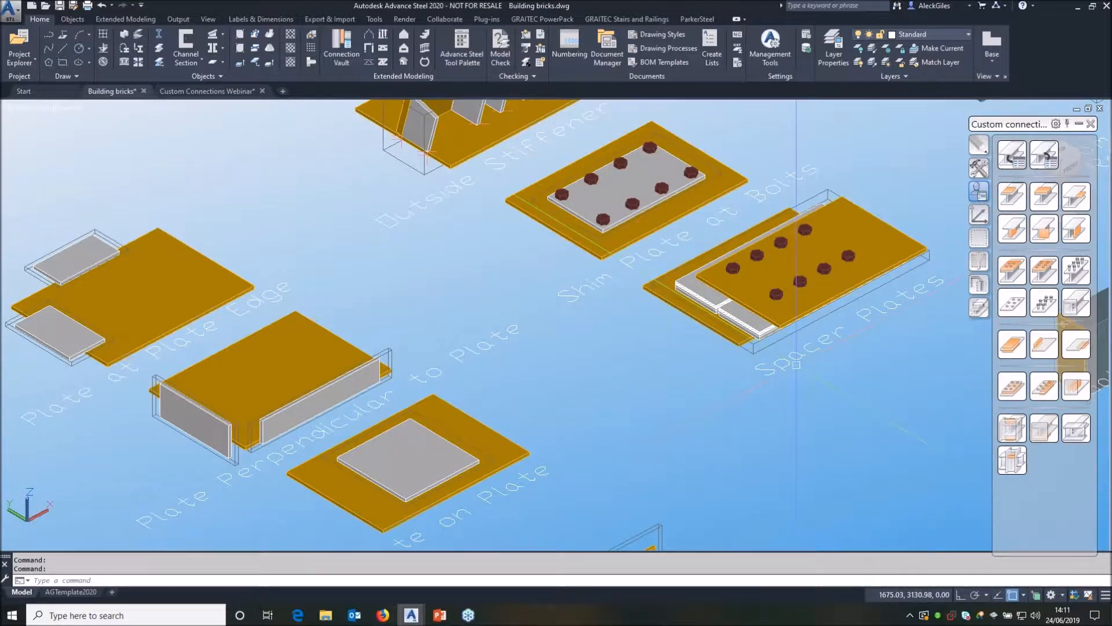
middle_click_drag(703, 282, 706, 370)
left_click(702, 372)
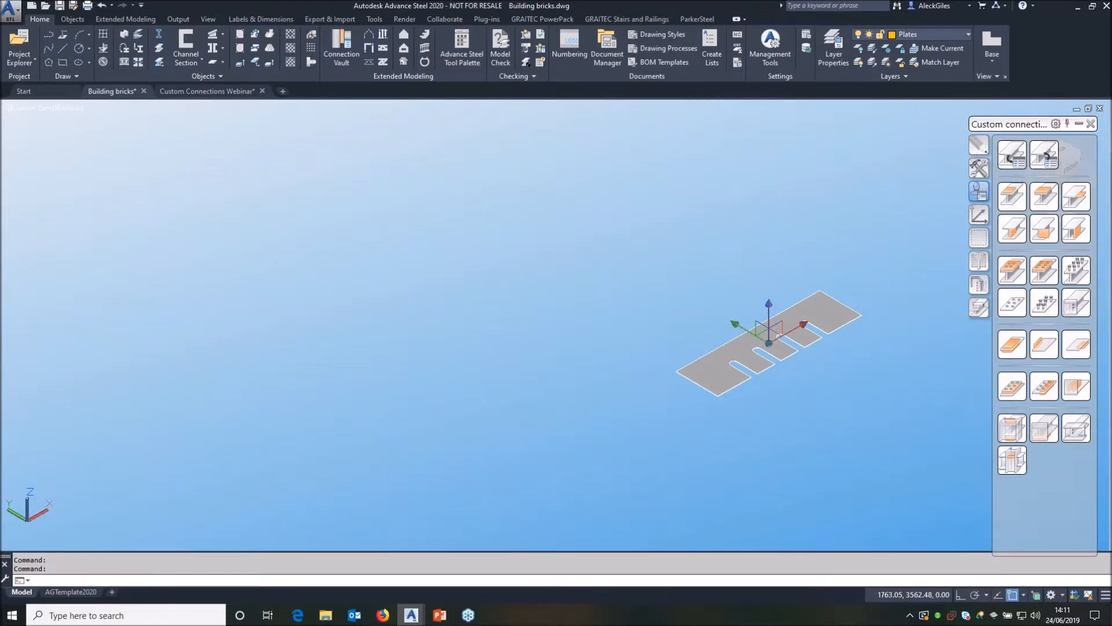
Bring back the hidden objects and examine the outside stiffener, shim plate and beam reference-object examples.
left_click(788, 331)
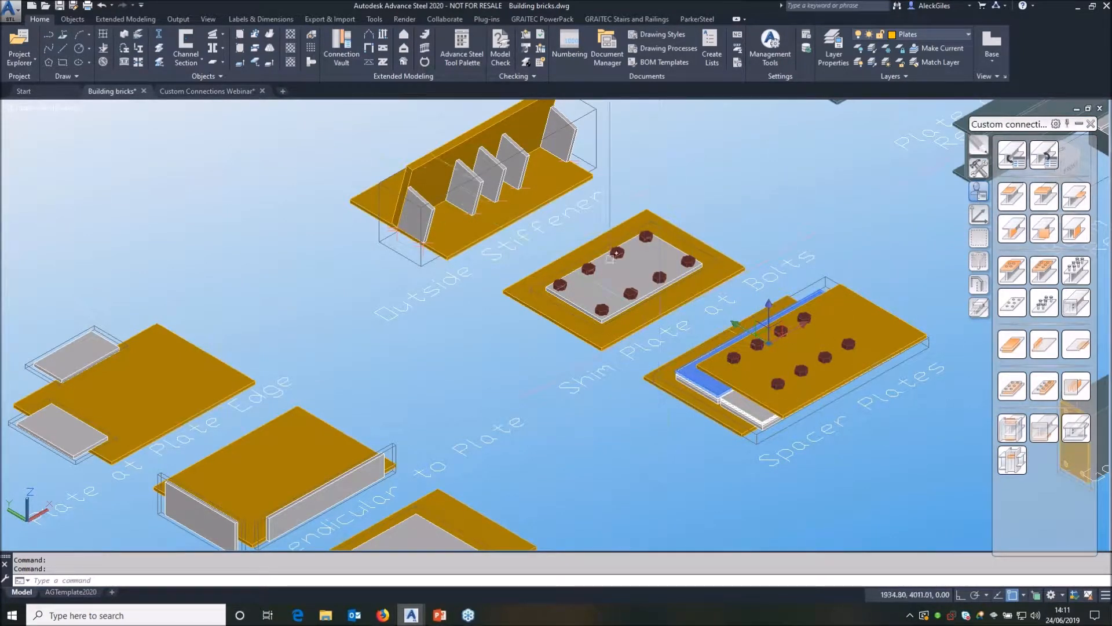
mouse_move(515, 168)
middle_mouse_down()
mouse_move(515, 219)
mouse_move(264, 395)
middle_mouse_up()
mouse_move(556, 366)
middle_mouse_down()
mouse_move(517, 416)
mouse_move(514, 442)
middle_mouse_up()
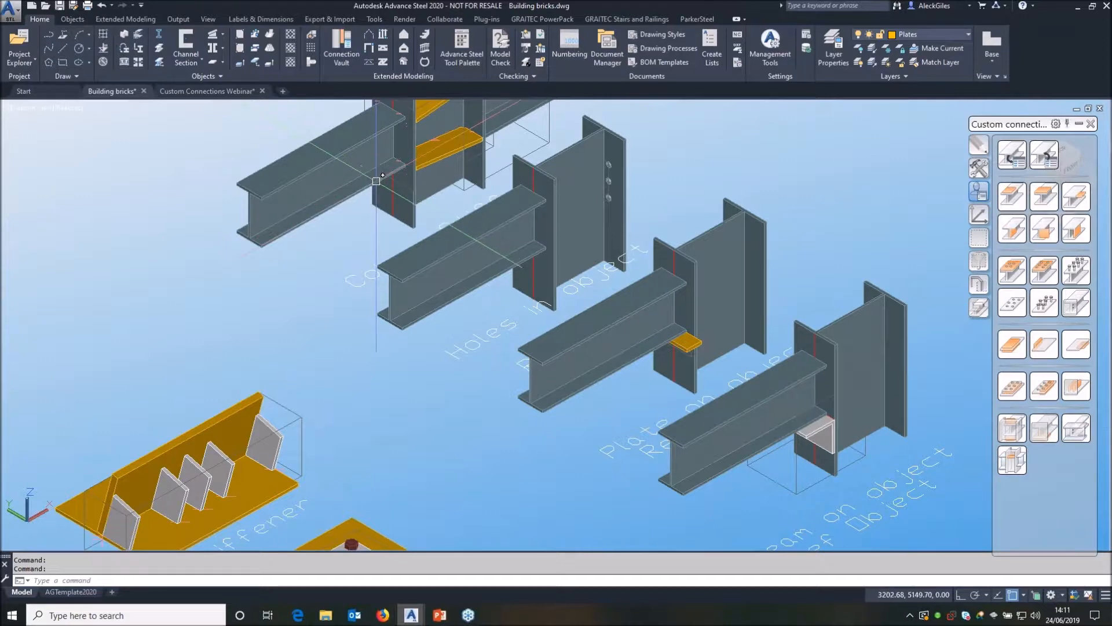
scroll(491, 262, "down", 4)
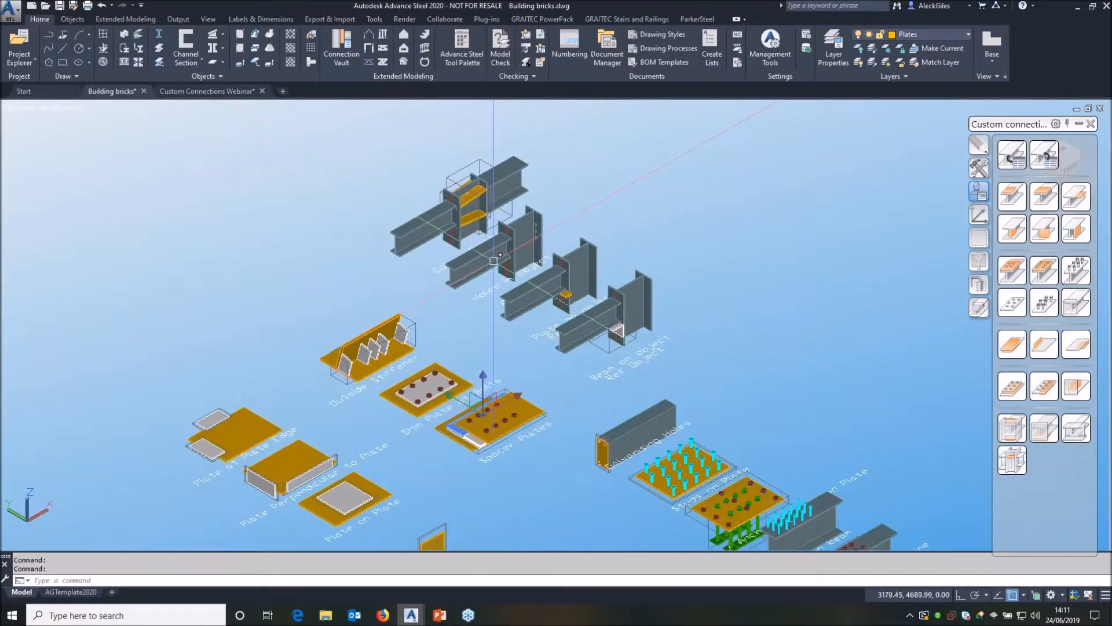
middle_click_drag(522, 319, 481, 240)
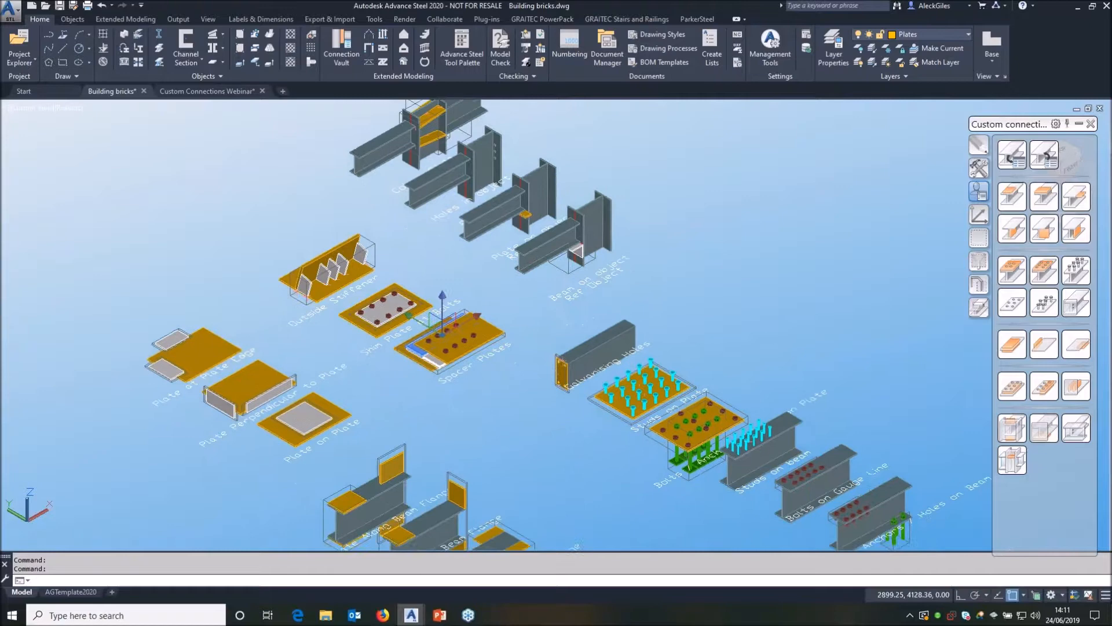
scroll(535, 286, "down", 2)
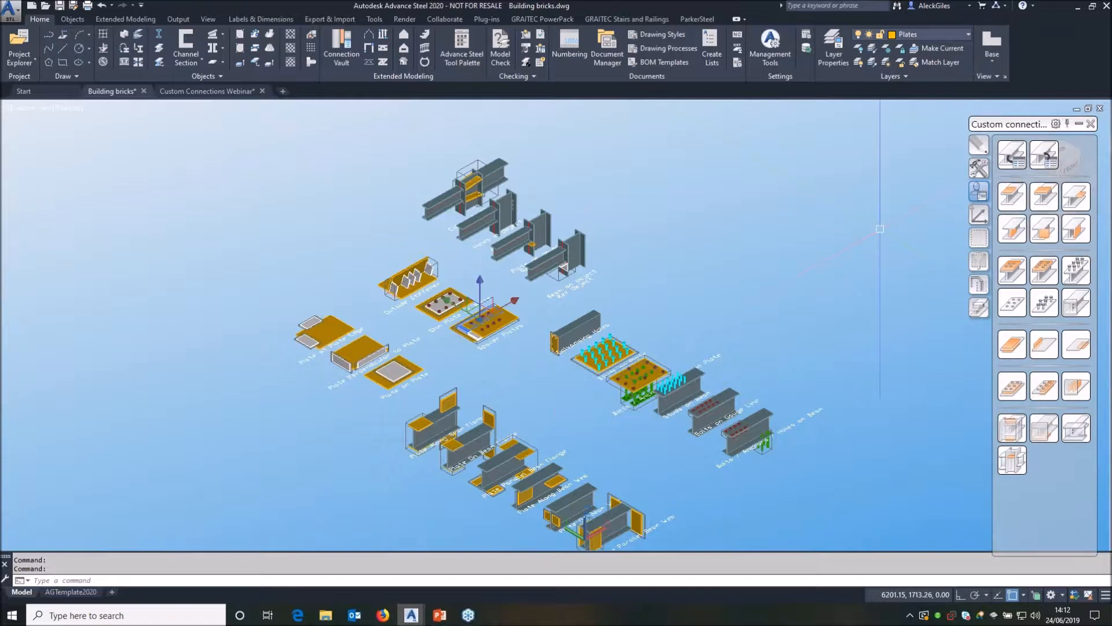
Switch to the Custom Connections Webinar drawing and saw-cut the branch hollow section against the main beam with Cut at object.
left_click(203, 92)
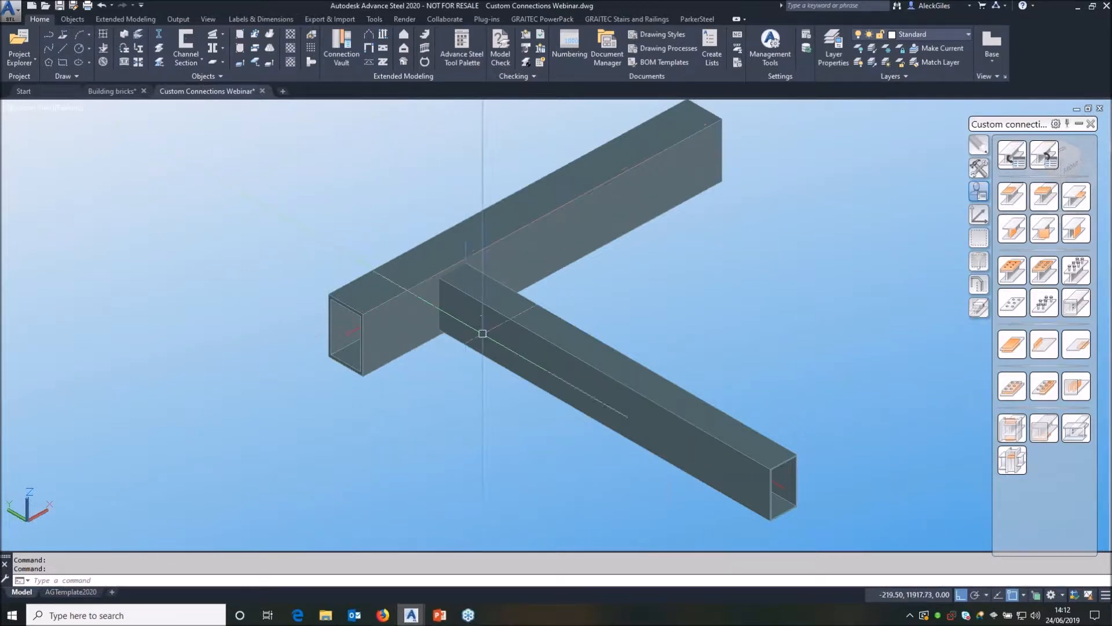
left_click(977, 308)
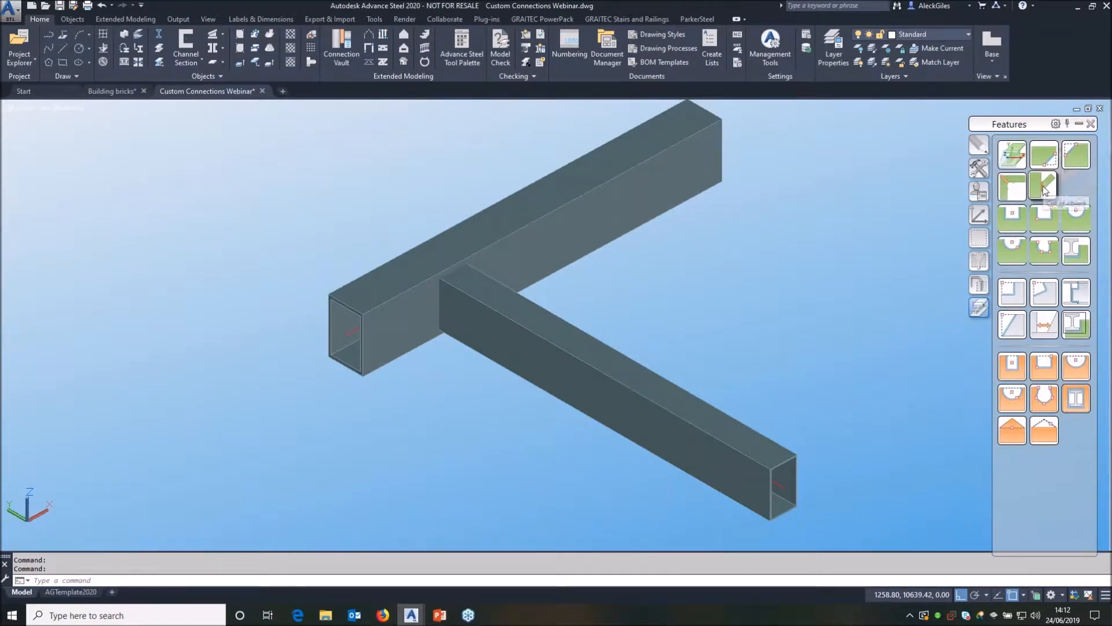
left_click(1044, 187)
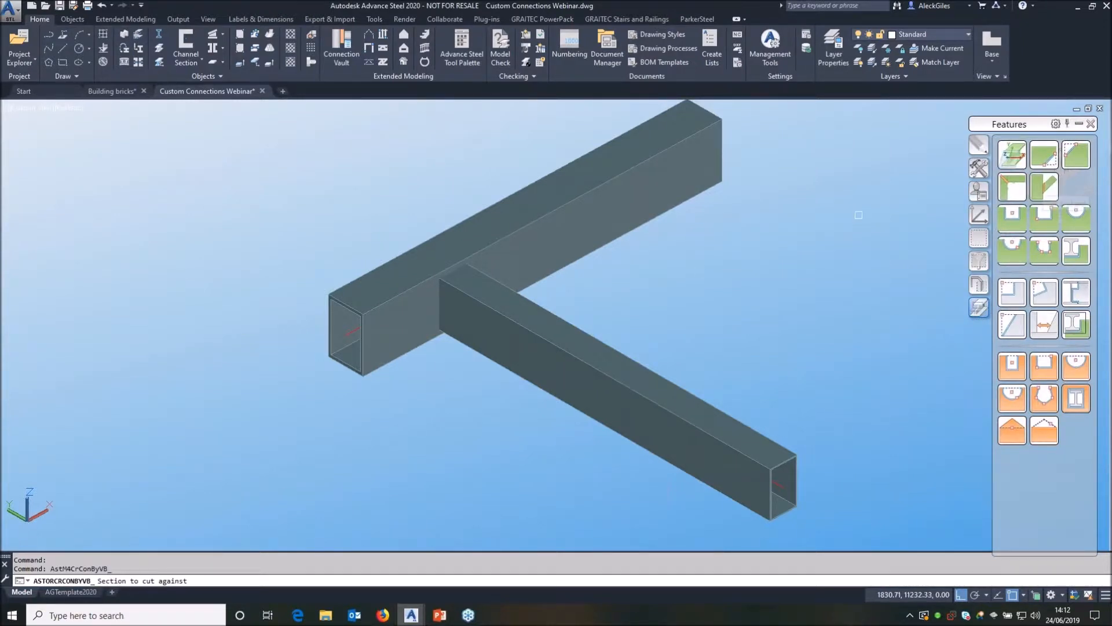
left_click(421, 331)
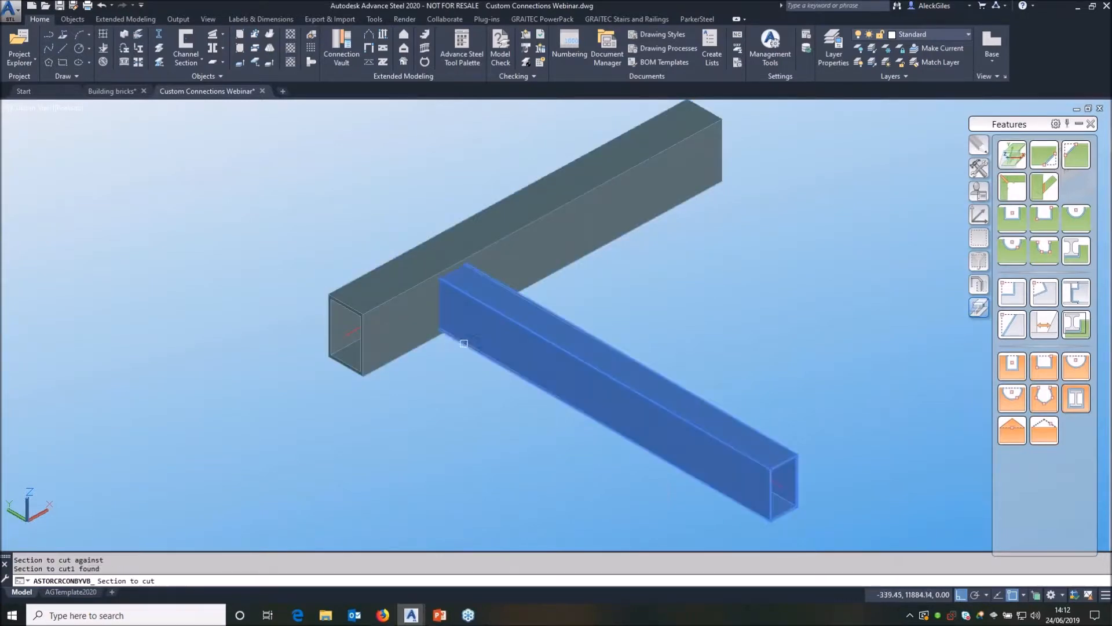
left_click(464, 368)
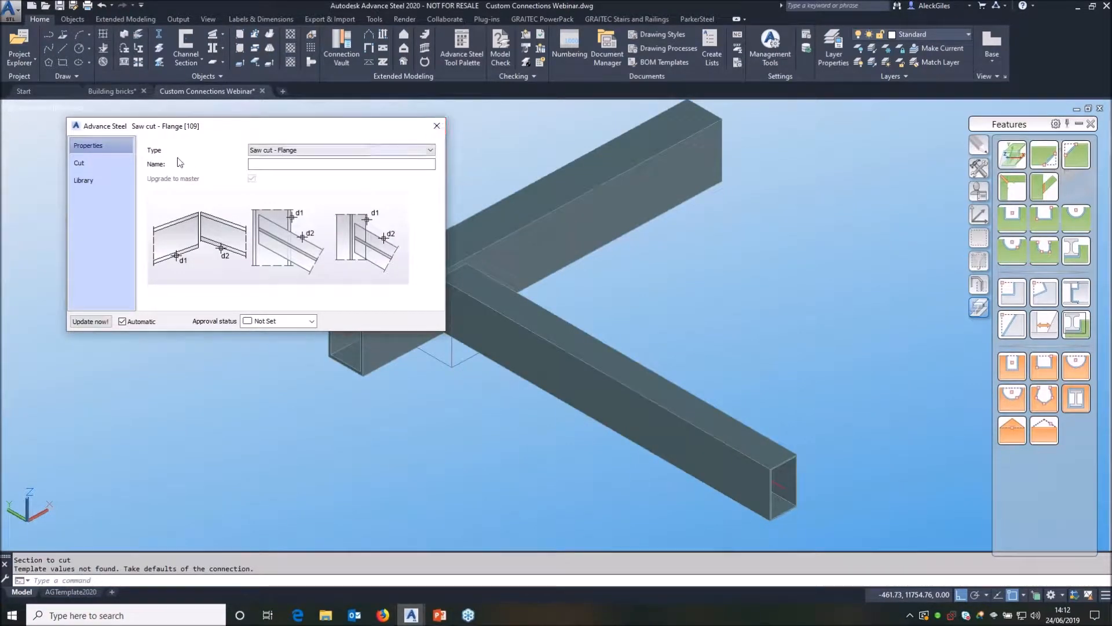
left_click(129, 168)
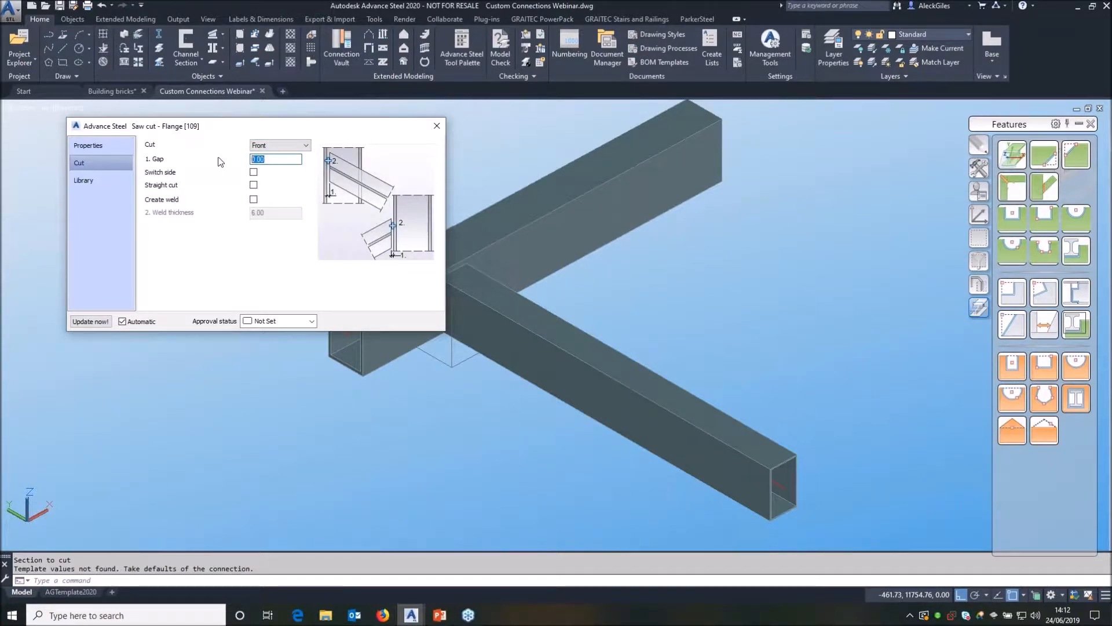
left_click(437, 125)
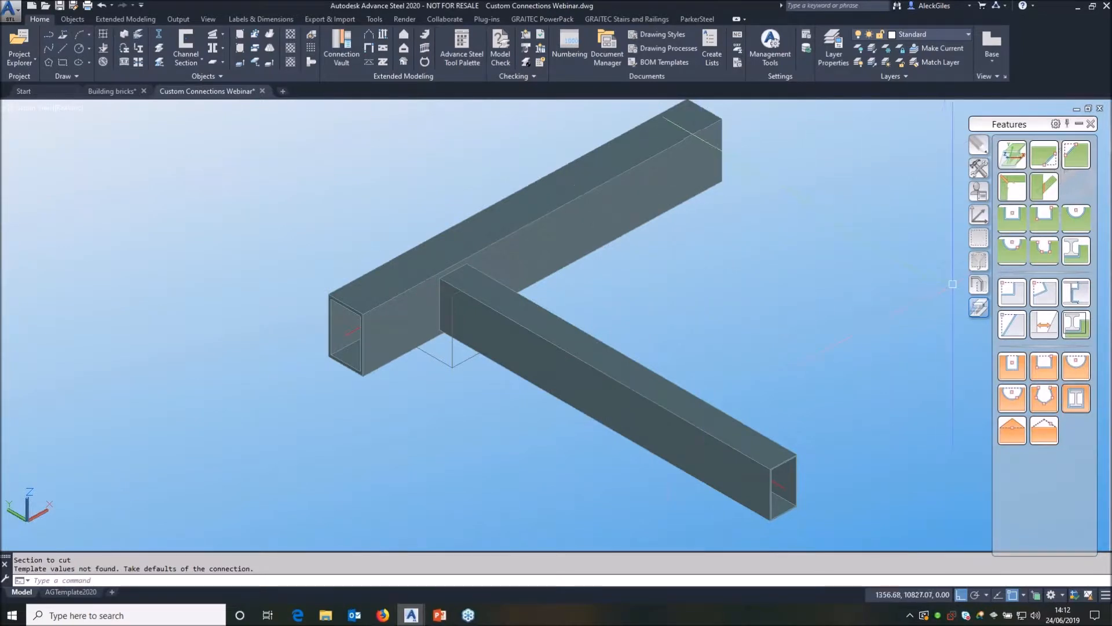
Add a Plate along web brick to the branch beam without a reference point and set its side to Both sides.
left_click(979, 192)
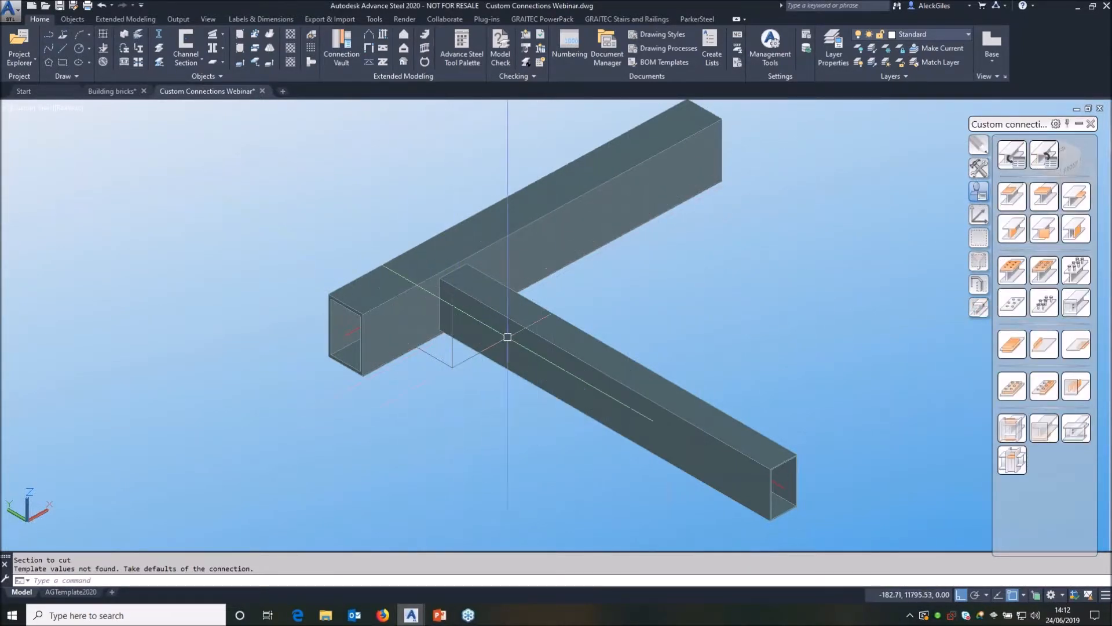
left_click(1011, 231)
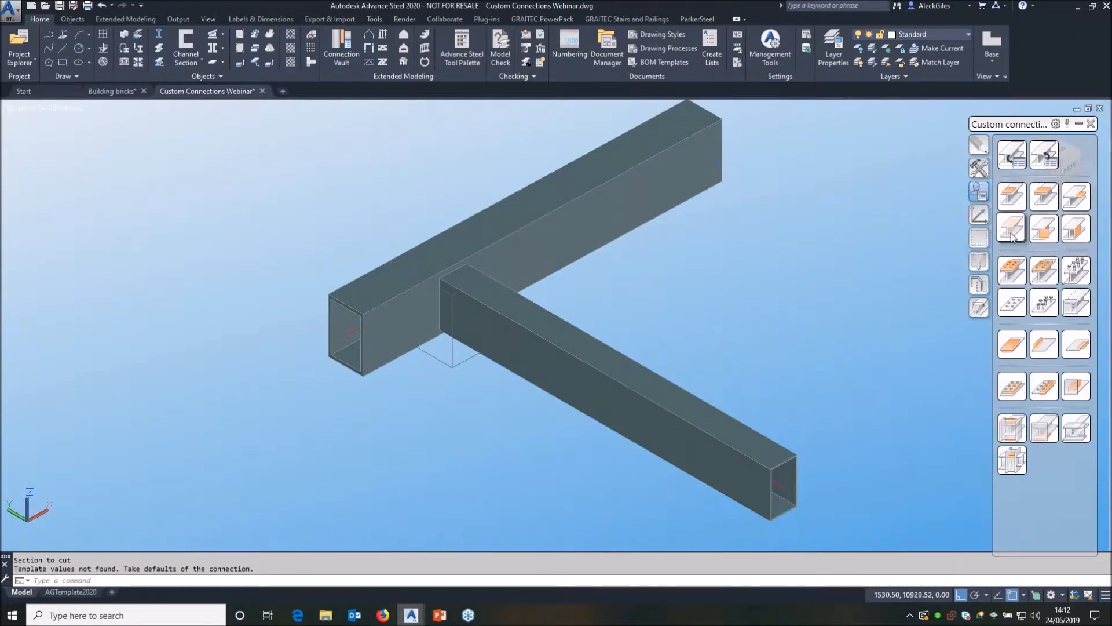
left_click(1012, 232)
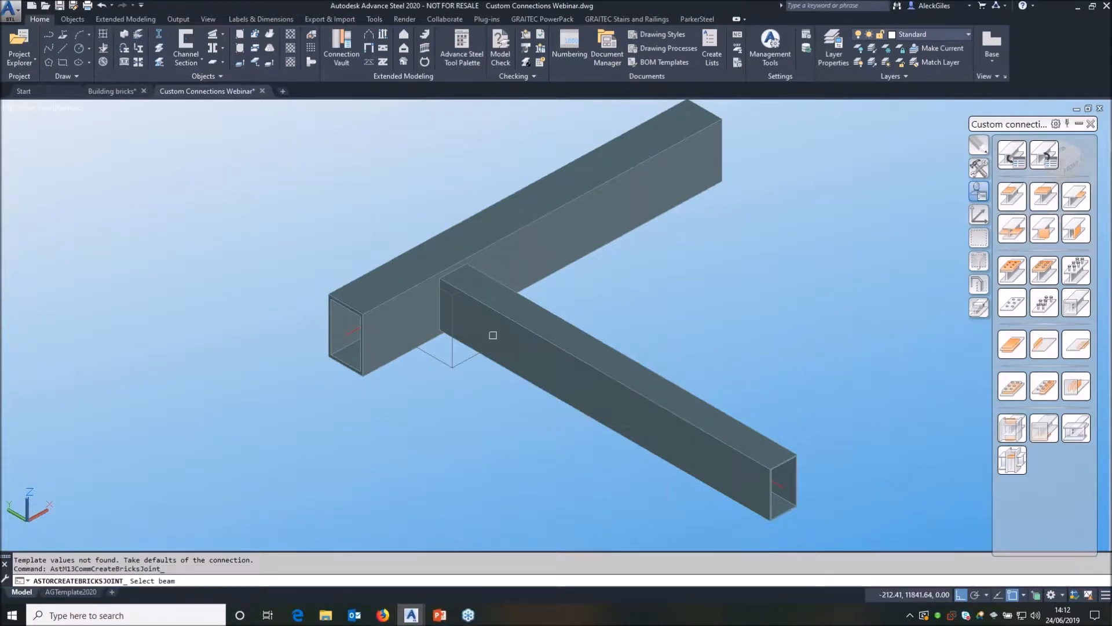
left_click(476, 326)
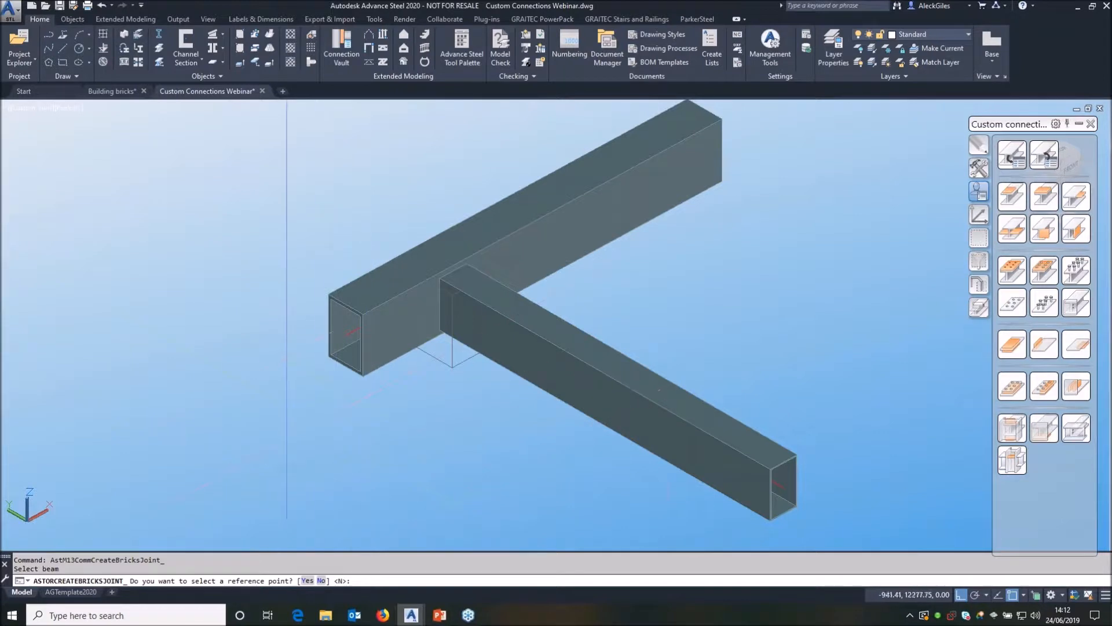
right_click(265, 339)
left_click(286, 385)
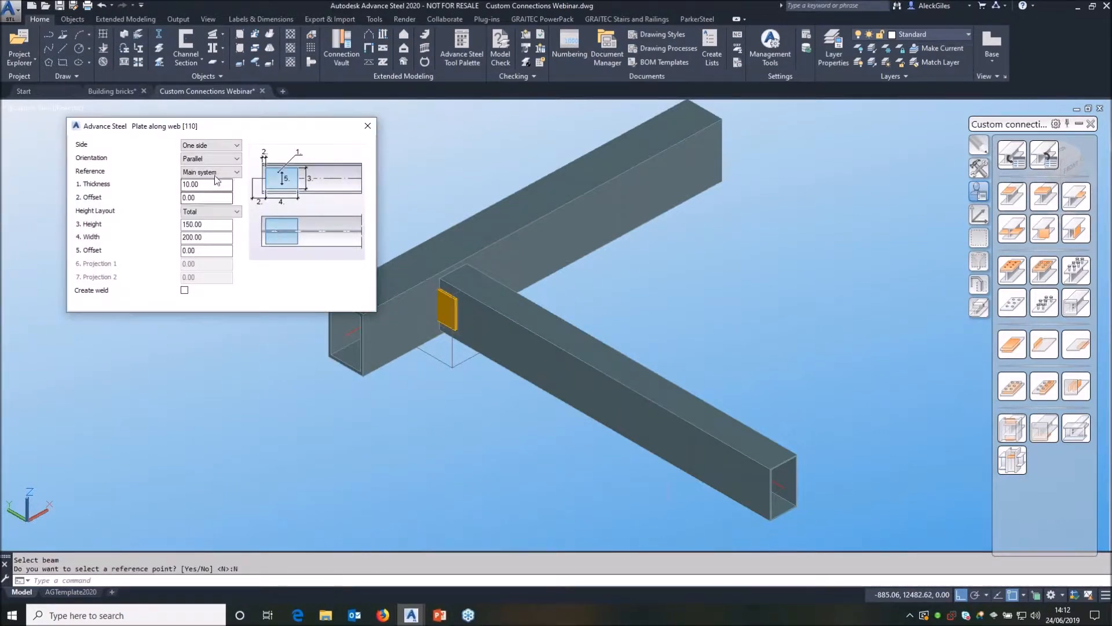
left_click(223, 148)
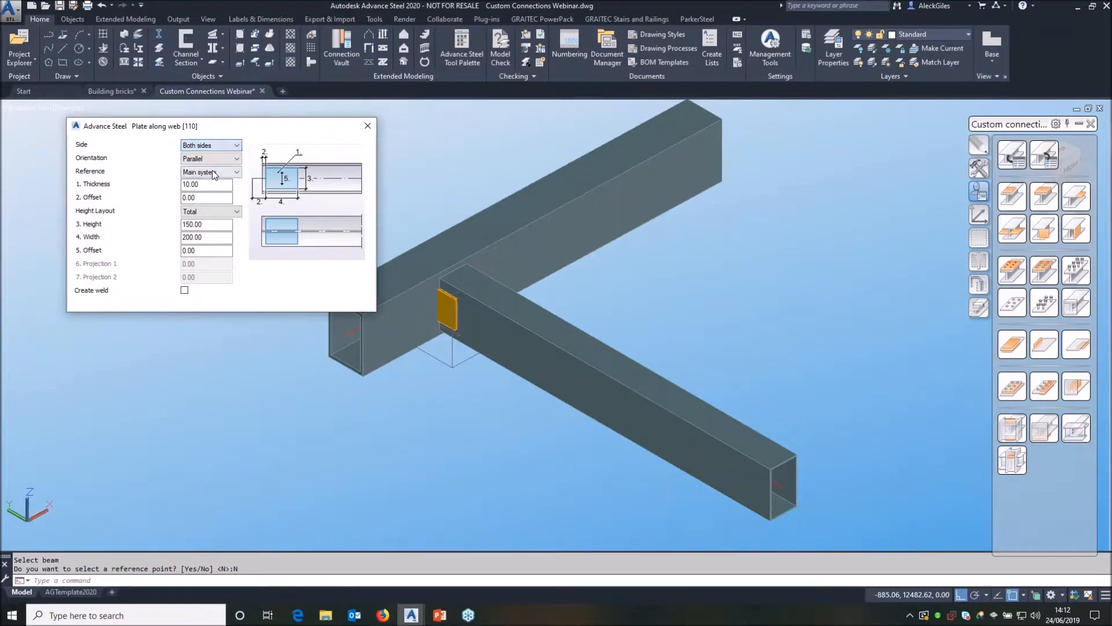
middle_click_drag(571, 322, 586, 298, "shift")
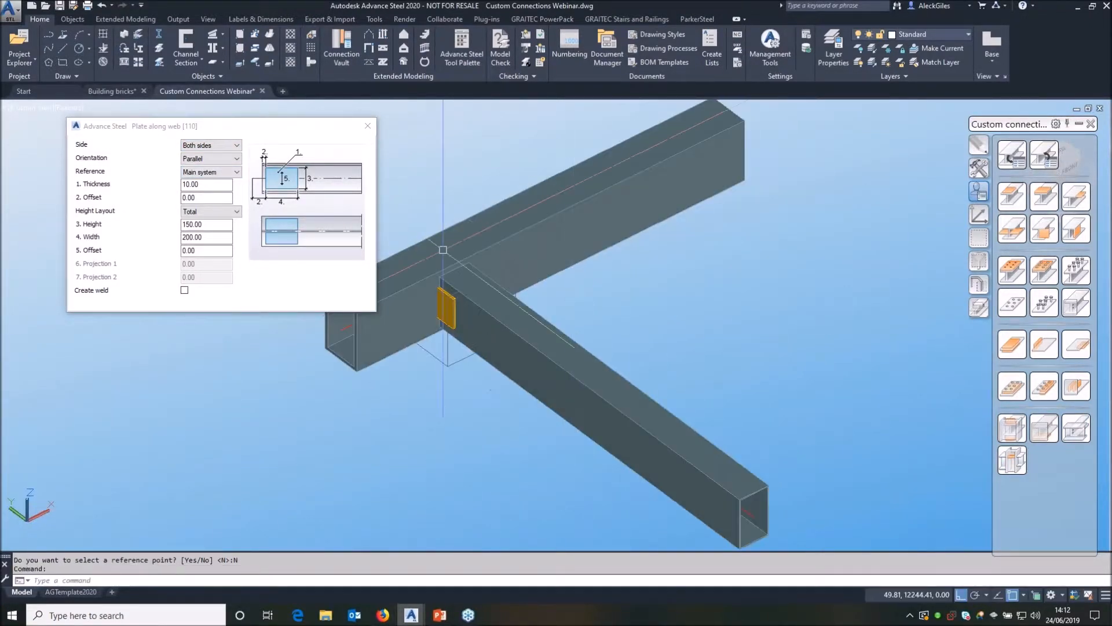
Set the web plates' reference to Main physical and their end offset to -2.
left_click(228, 174)
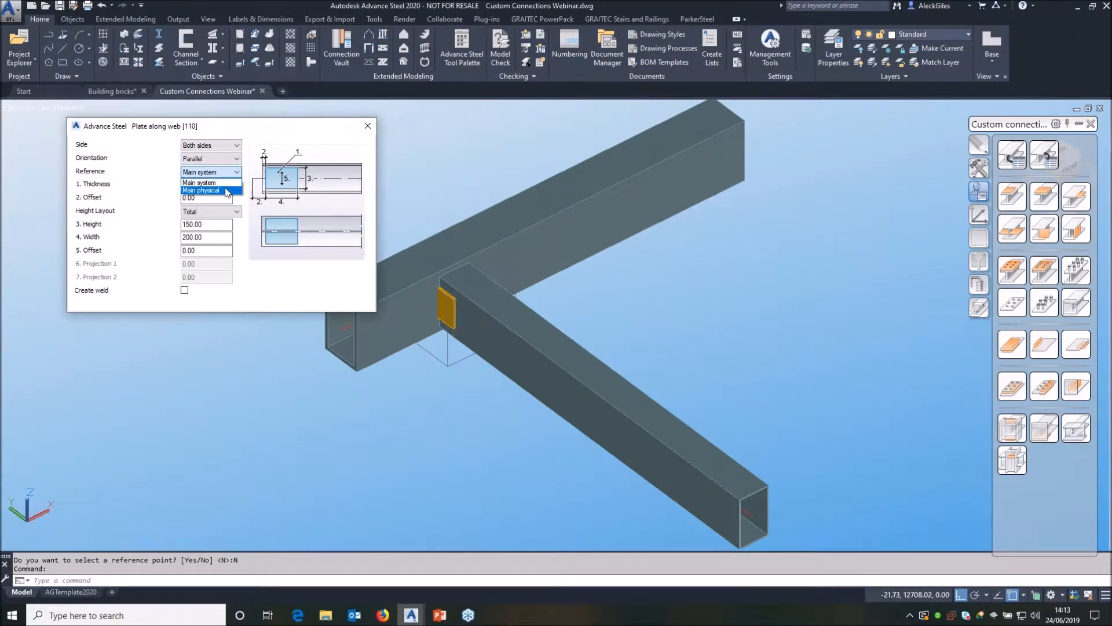
left_click(226, 190)
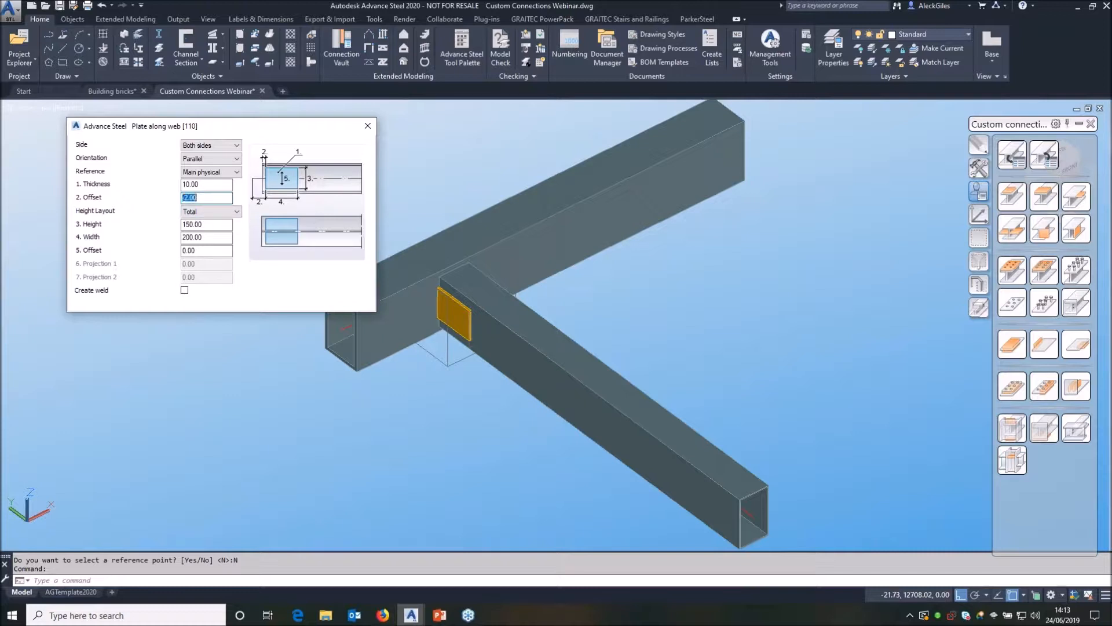
left_click(472, 286)
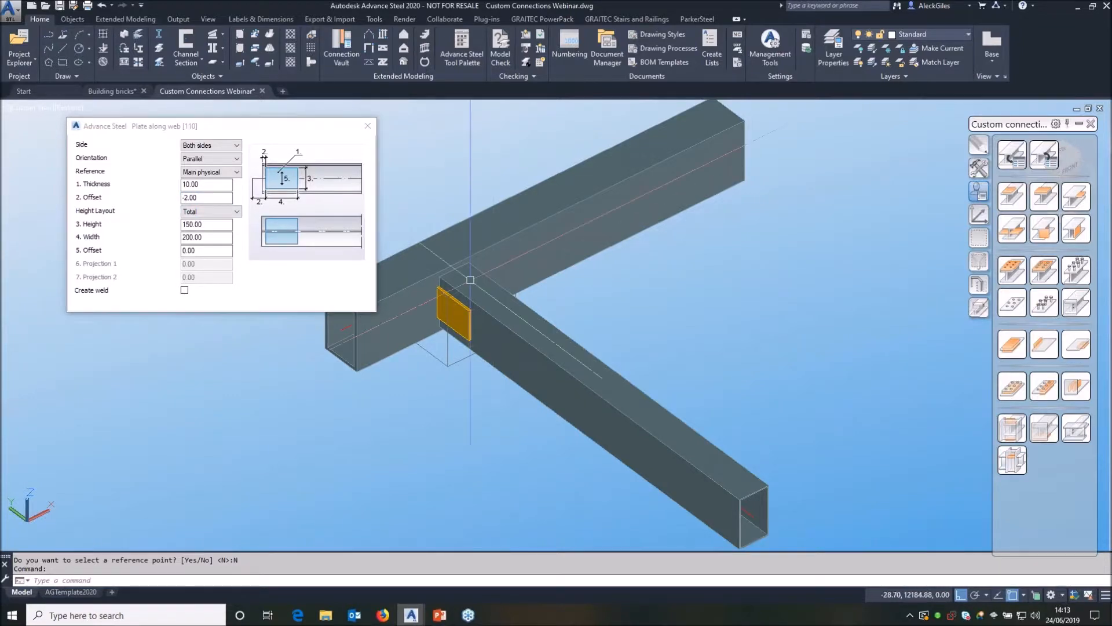
middle_click_drag(486, 286, 601, 340)
scroll(565, 351, "up", 2)
scroll(564, 352, "up", 3)
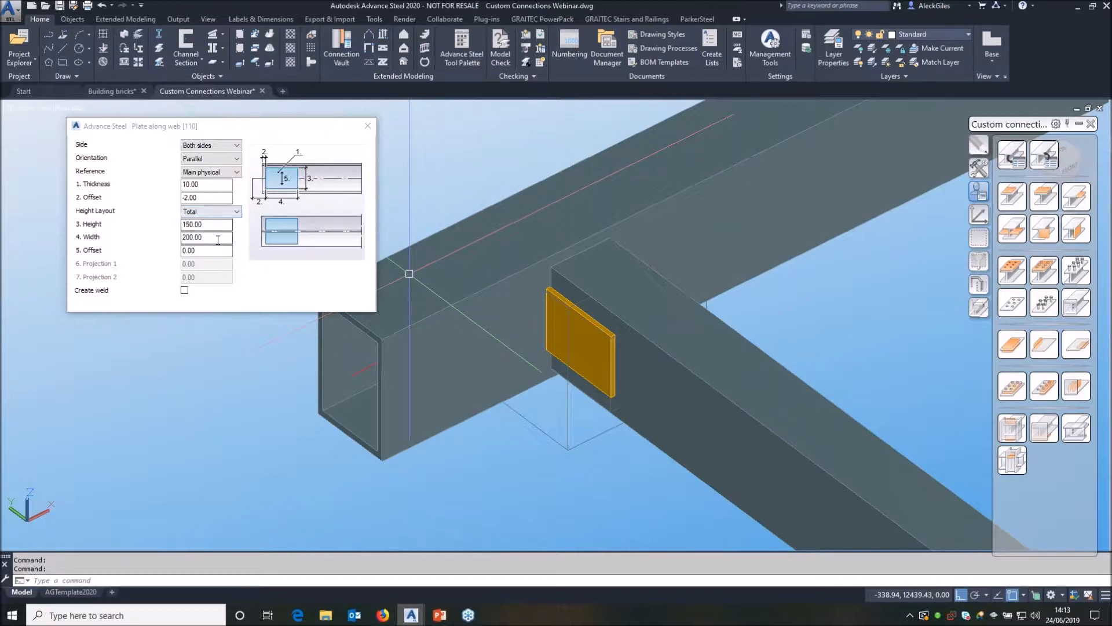
Switch the web plates' height layout to projections and set Projection 1 and Projection 2 to 10.
left_click(225, 214)
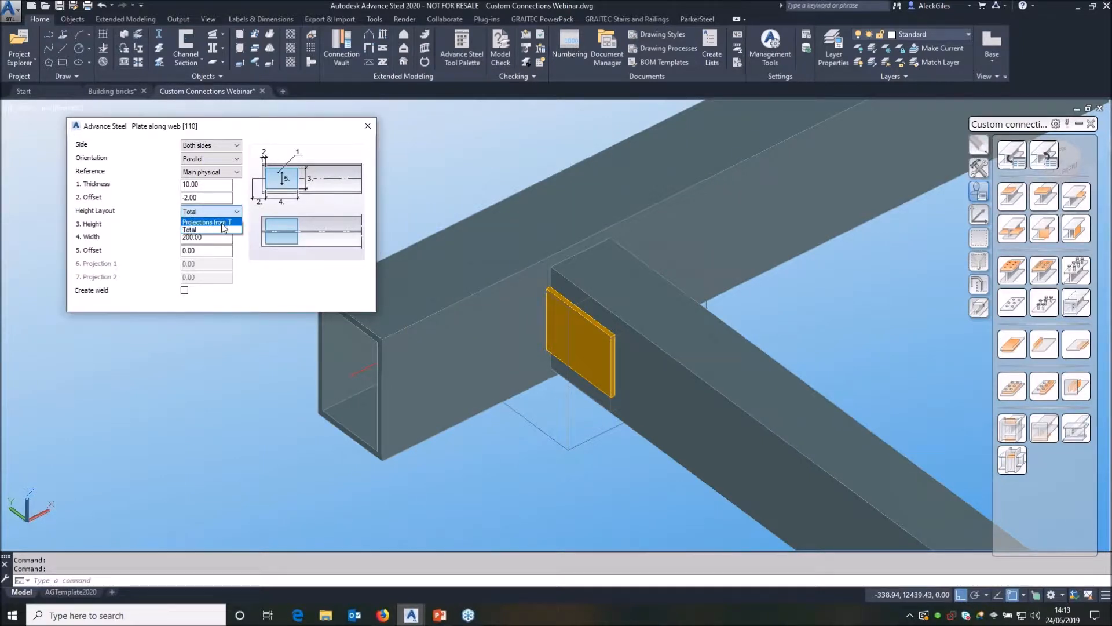
left_click(208, 222)
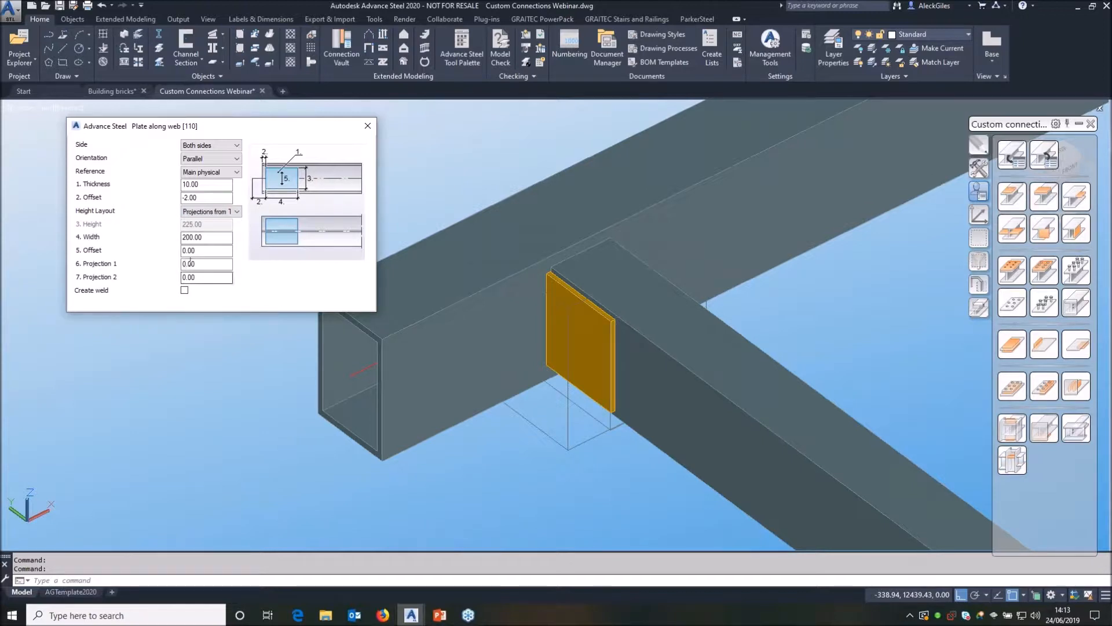
type("10")
key("Return")
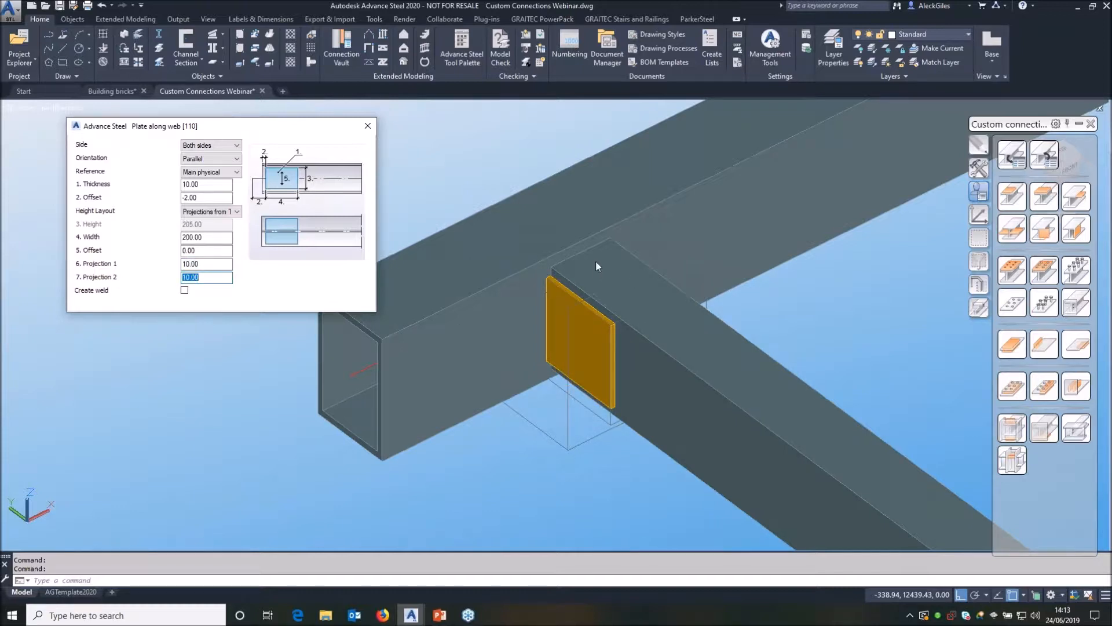
left_click(368, 126)
Check the plates on both sides of the branch, and add outside stiffeners between the main beam and the near web plate.
middle_click_drag(630, 327, 539, 313, "shift")
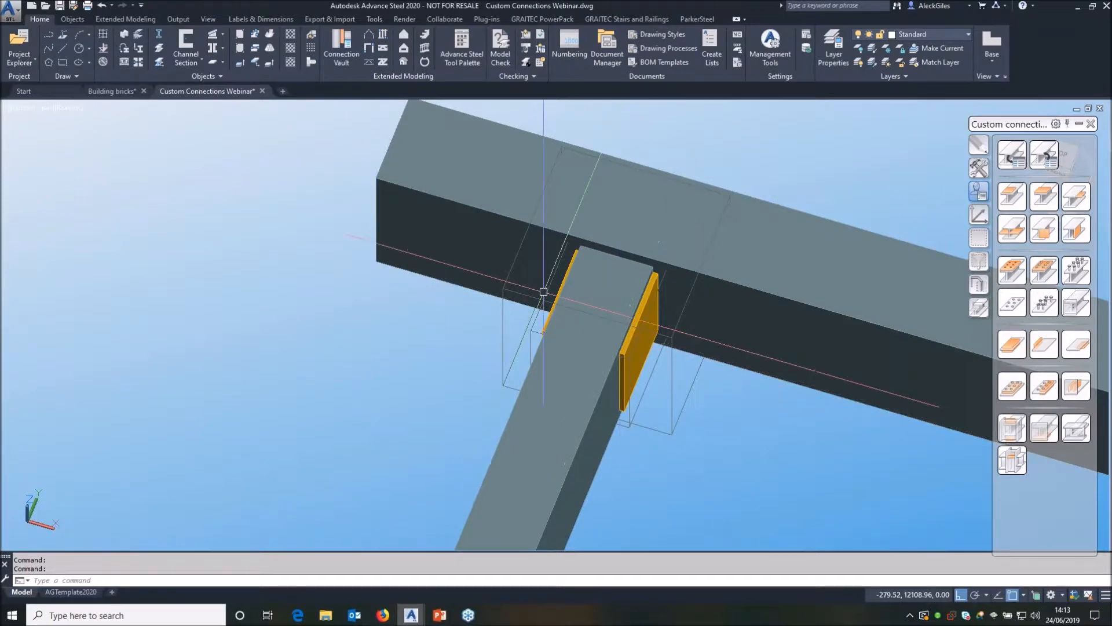
left_click_drag(660, 326, 626, 359)
key("Escape")
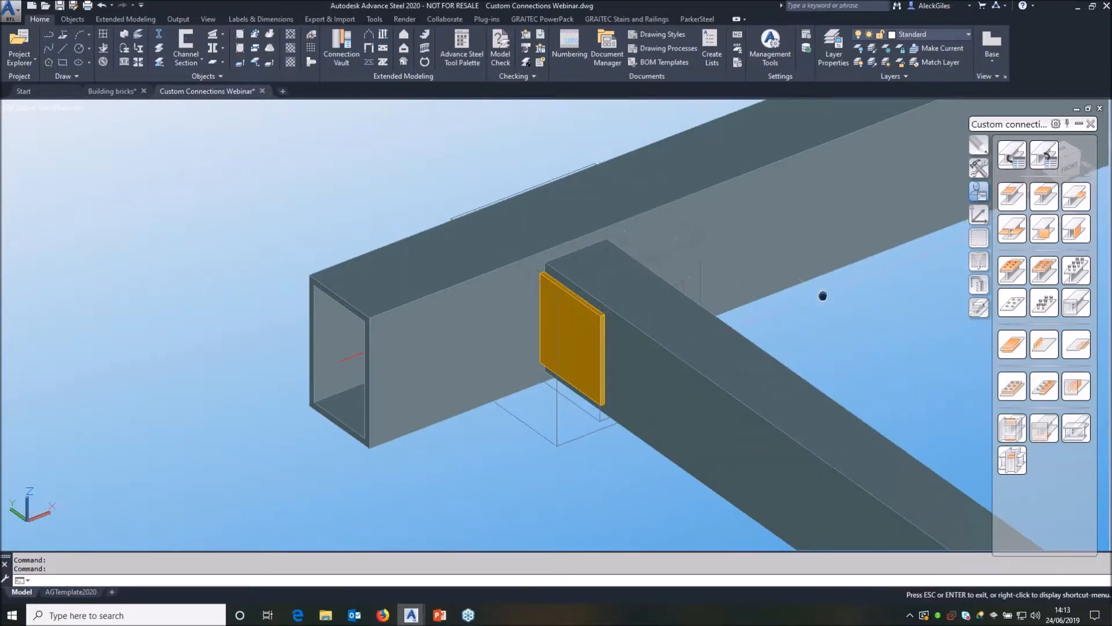
middle_click_drag(824, 296, 714, 294)
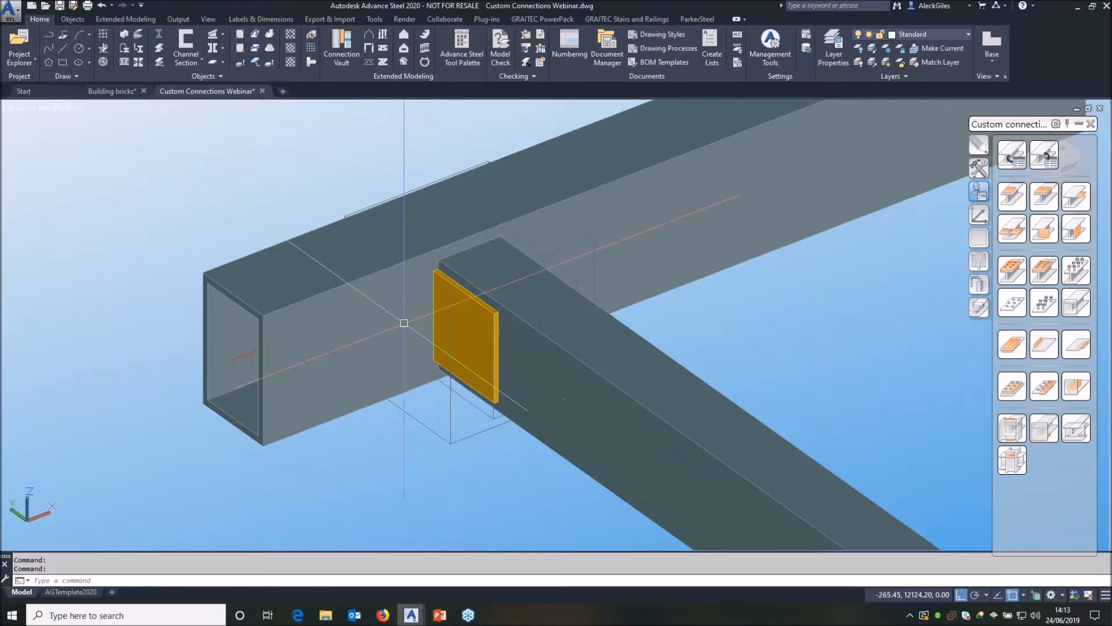
left_click(1071, 384)
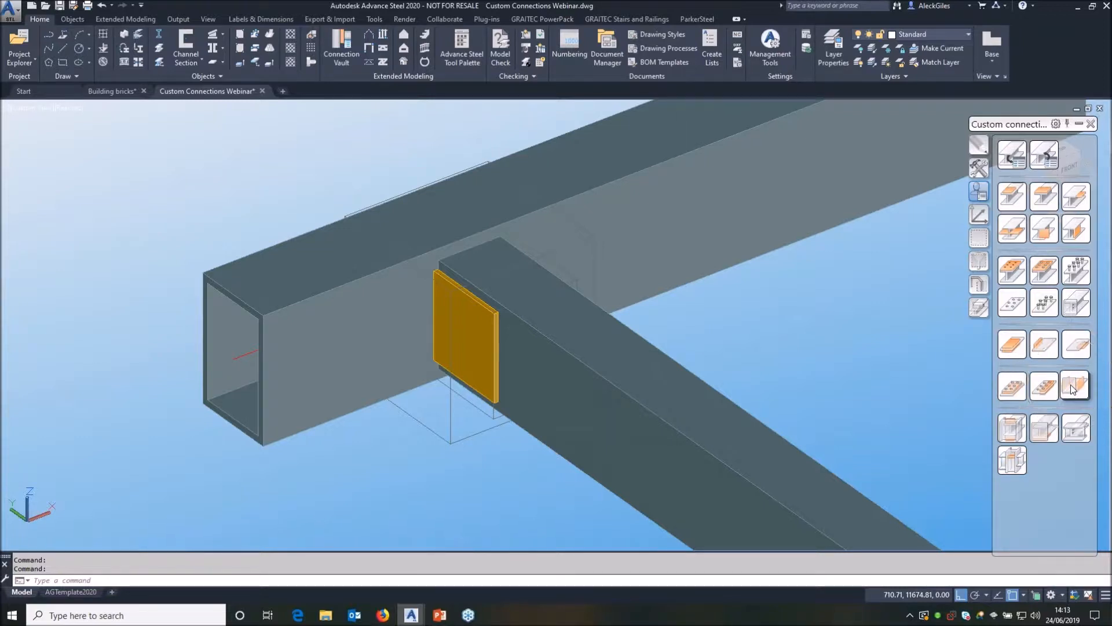
left_click(323, 394)
key("Return")
left_click(468, 379)
key("Return")
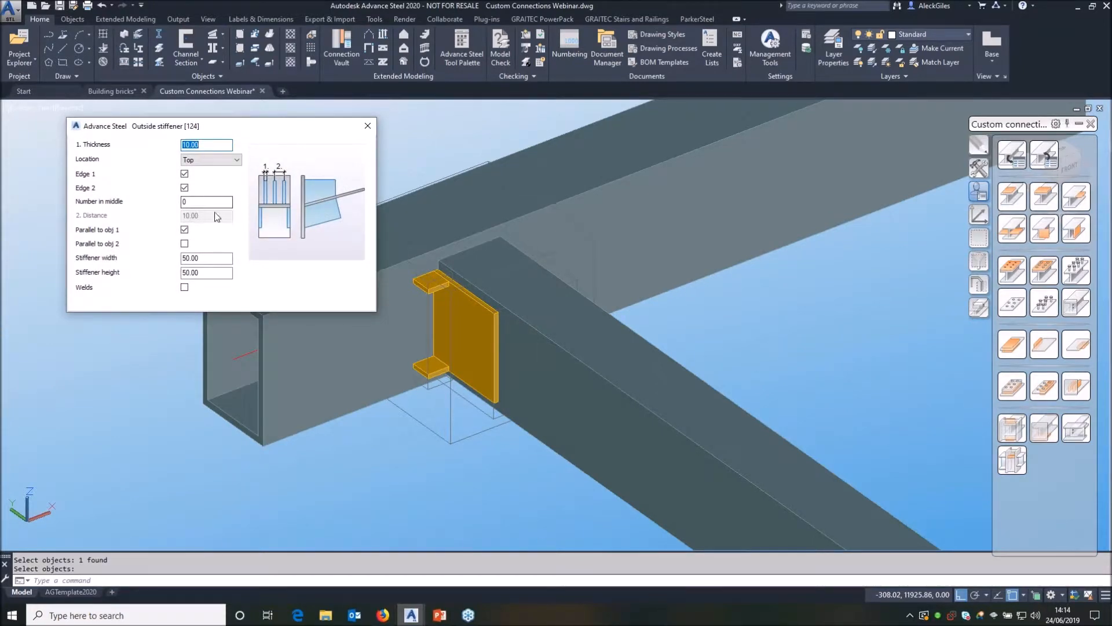
Set the outside stiffeners' width to 80 and height to 120.
left_click_drag(216, 257, 156, 256)
type("80")
key("Tab")
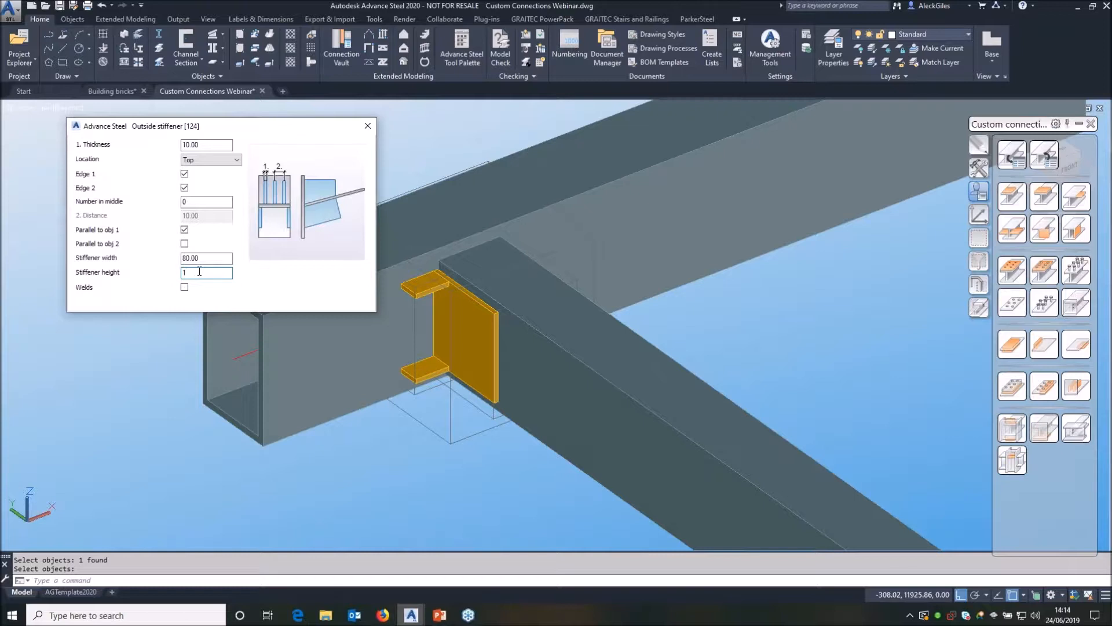
type("120")
key("Return")
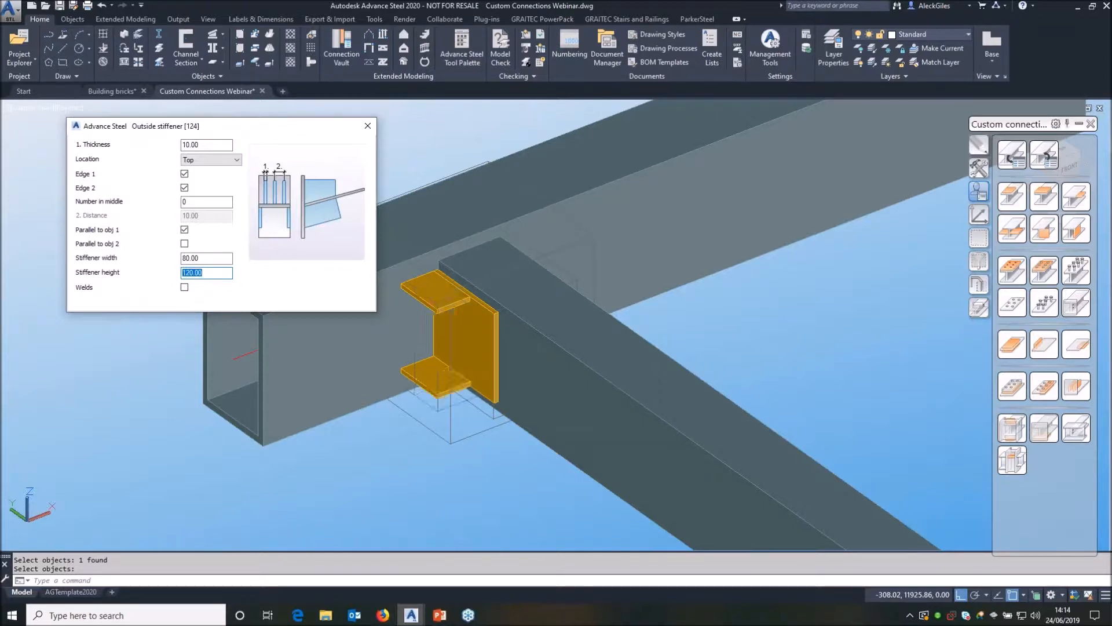
left_click(367, 129)
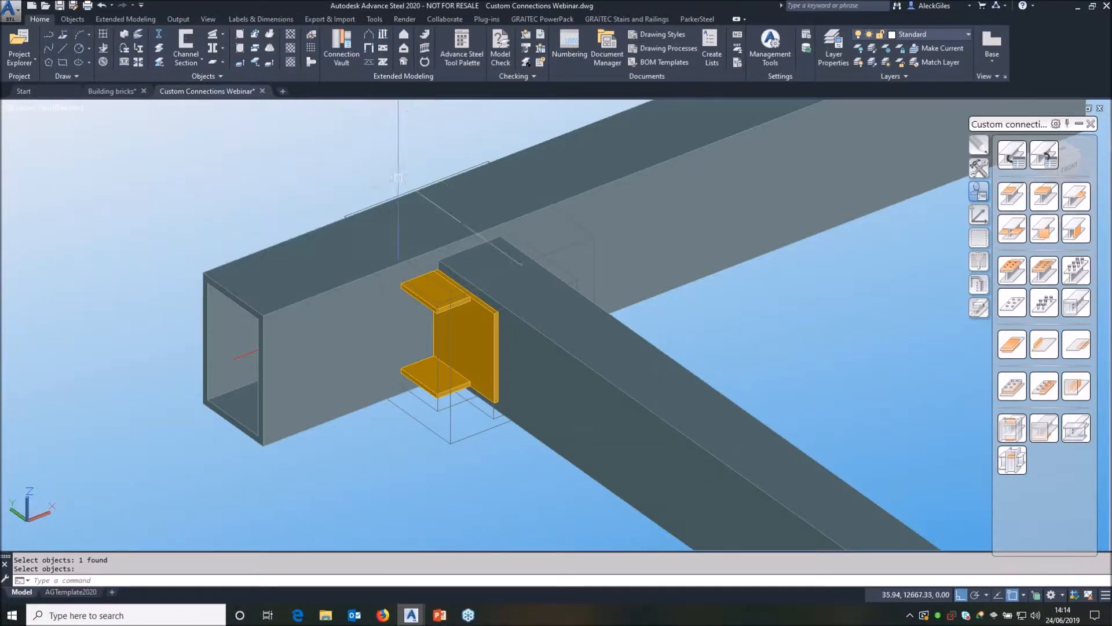
Add outside stiffeners between the main beam and the web plate on the far side of the branch.
left_click(1072, 387)
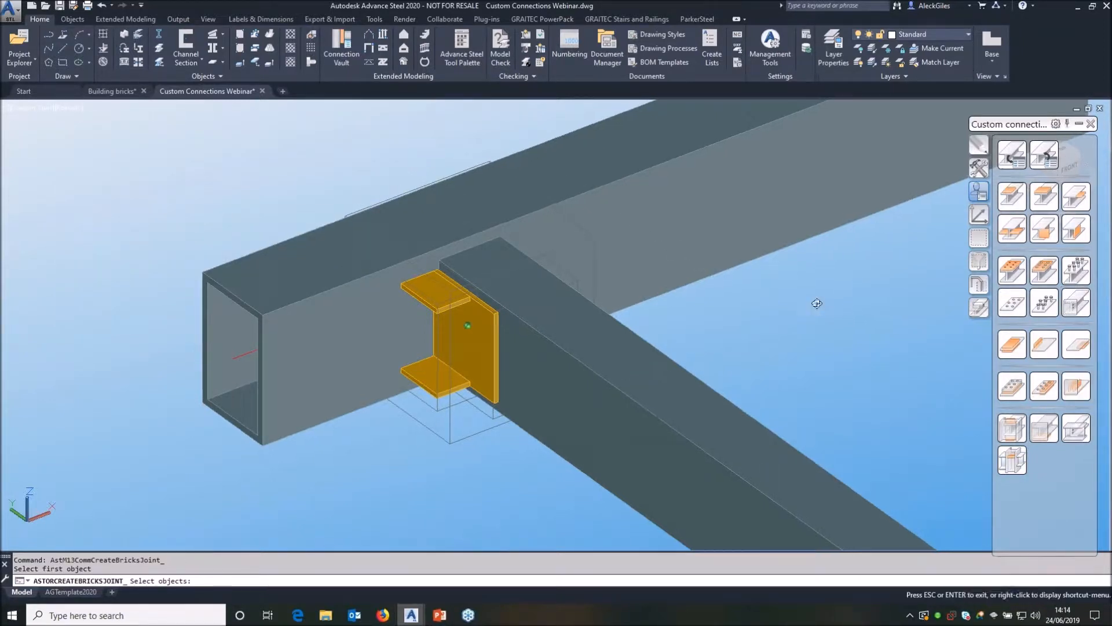
middle_click_drag(815, 305, 650, 305, "shift")
left_click(595, 351)
right_click(536, 352)
left_click(523, 352)
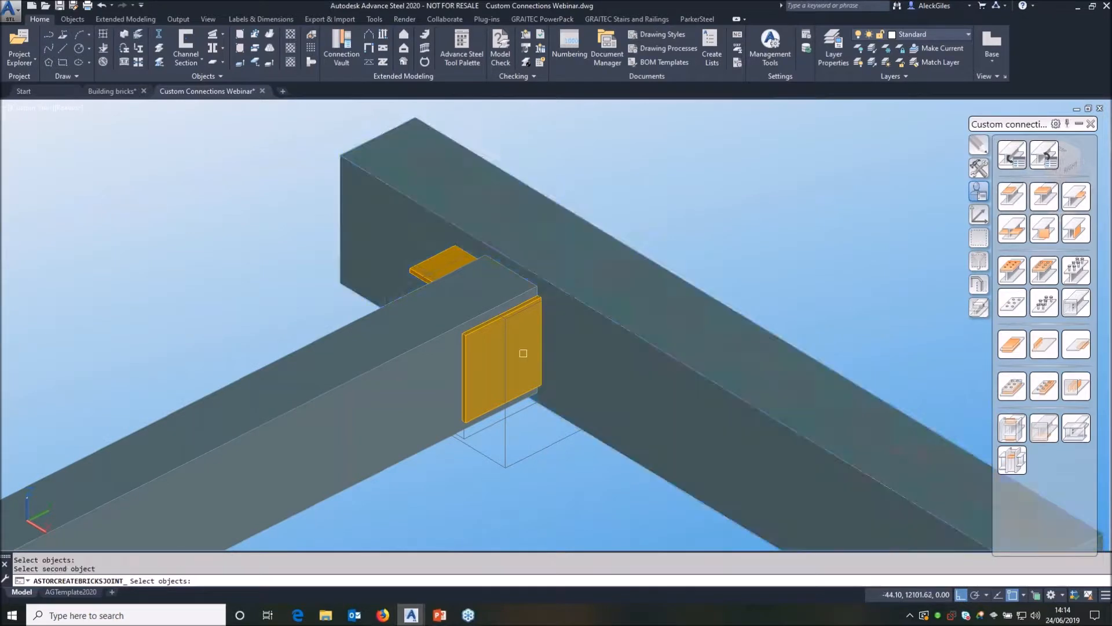
right_click(523, 353)
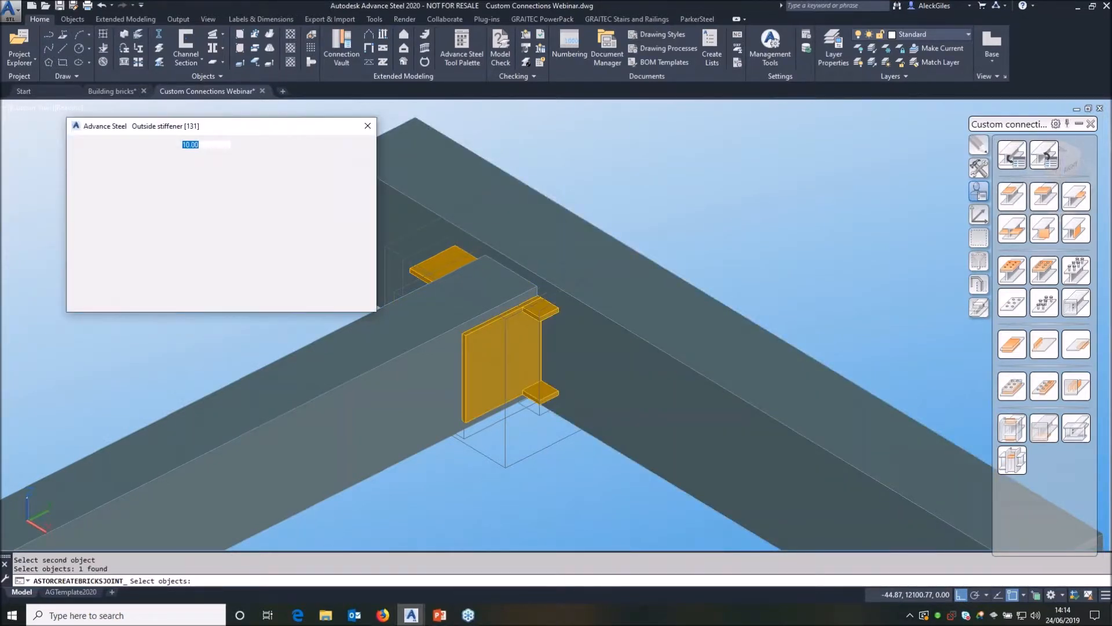
Set the far-side outside stiffeners' width to 80 and height to 120.
double_click(225, 257)
type("80")
key("Tab")
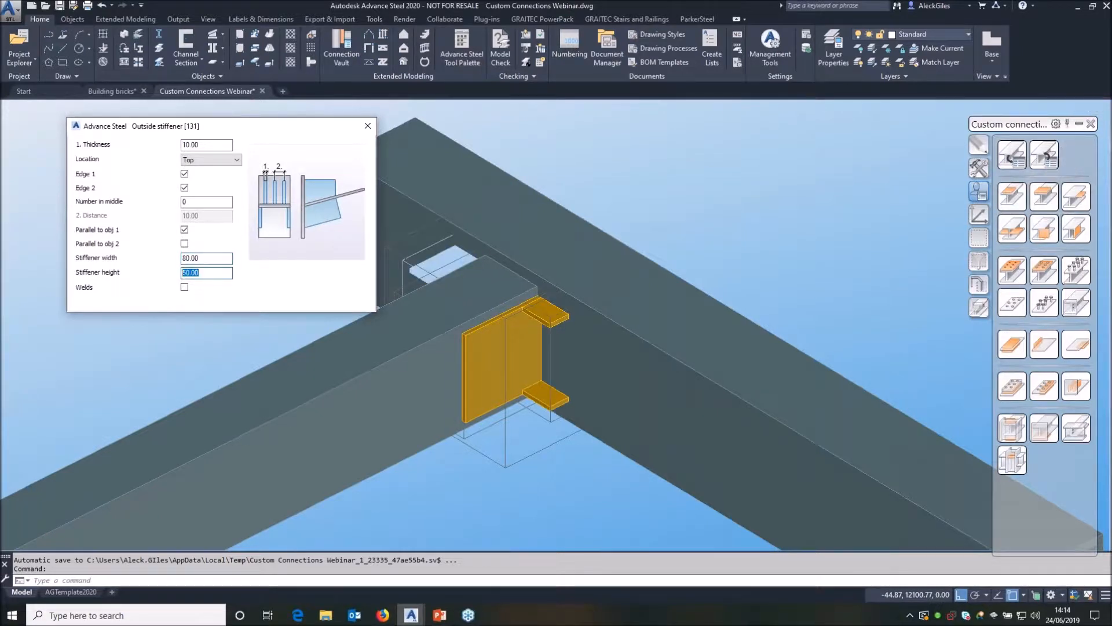
key("Return")
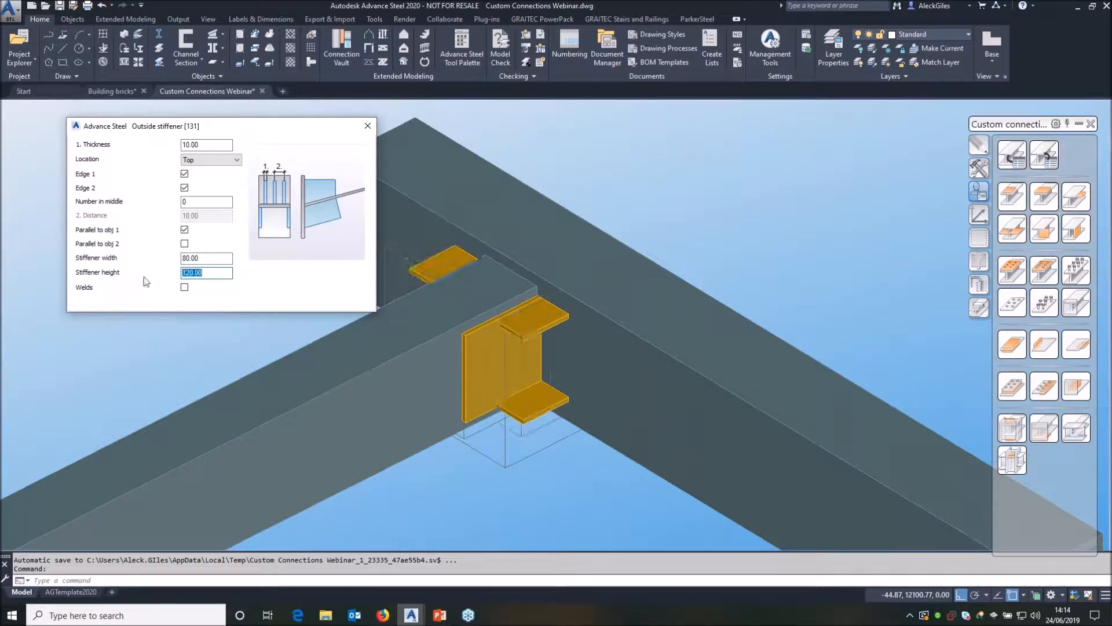
left_click(367, 128)
middle_click_drag(472, 310, 550, 323, "shift")
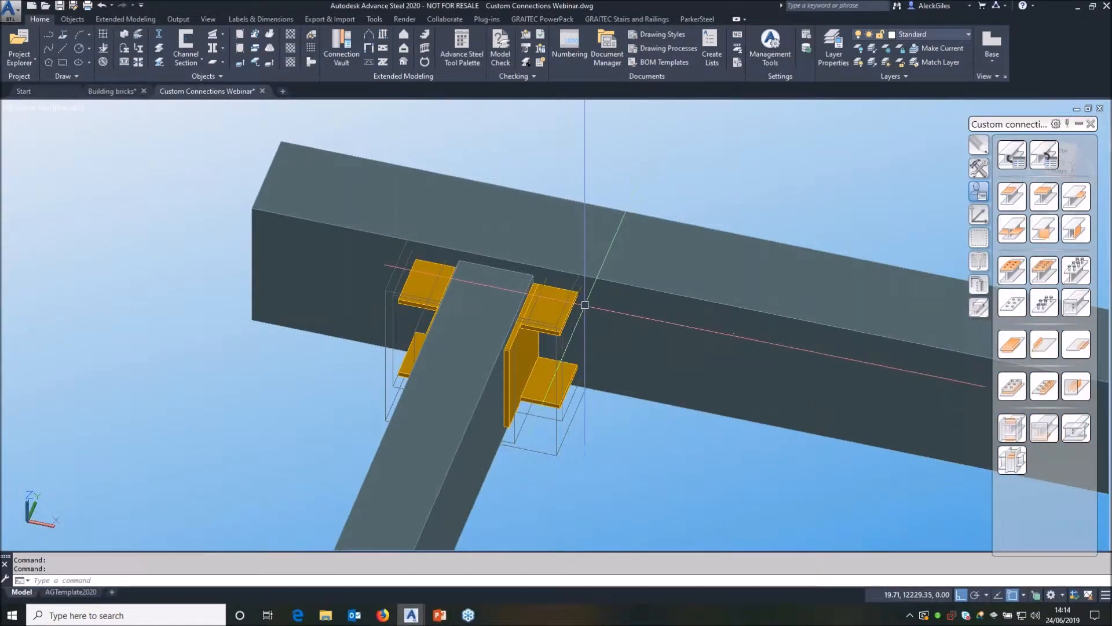
Cut the outer corners of one upper stiffener, with X 60 and Y 100, and of the lower stiffener on the opposite side of the branch.
left_click(978, 308)
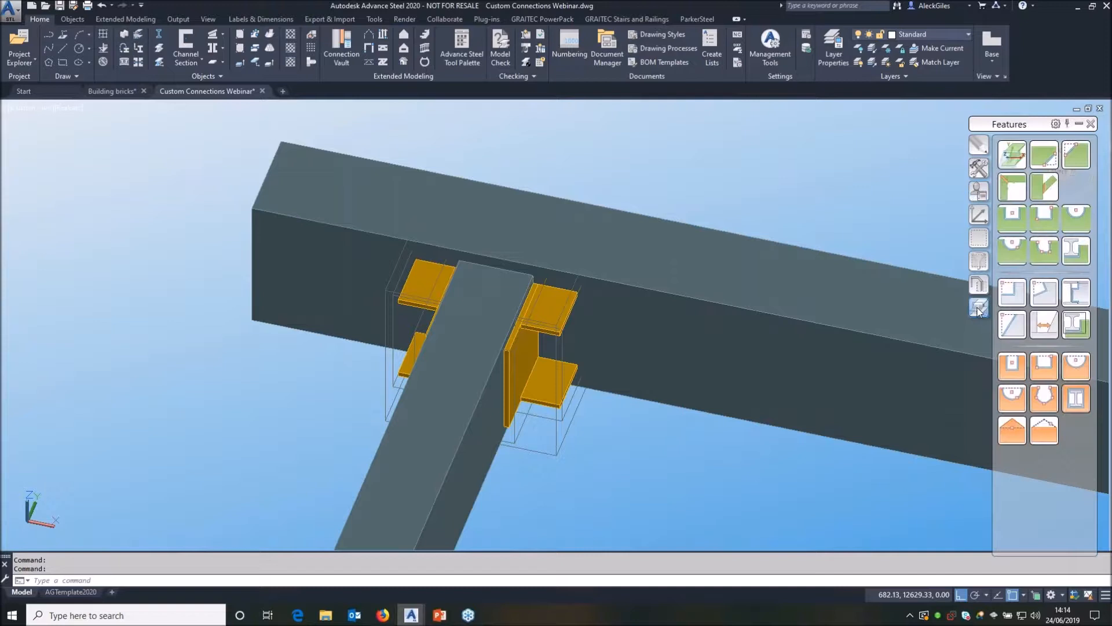
left_click(1073, 155)
scroll(556, 342, "up", 5)
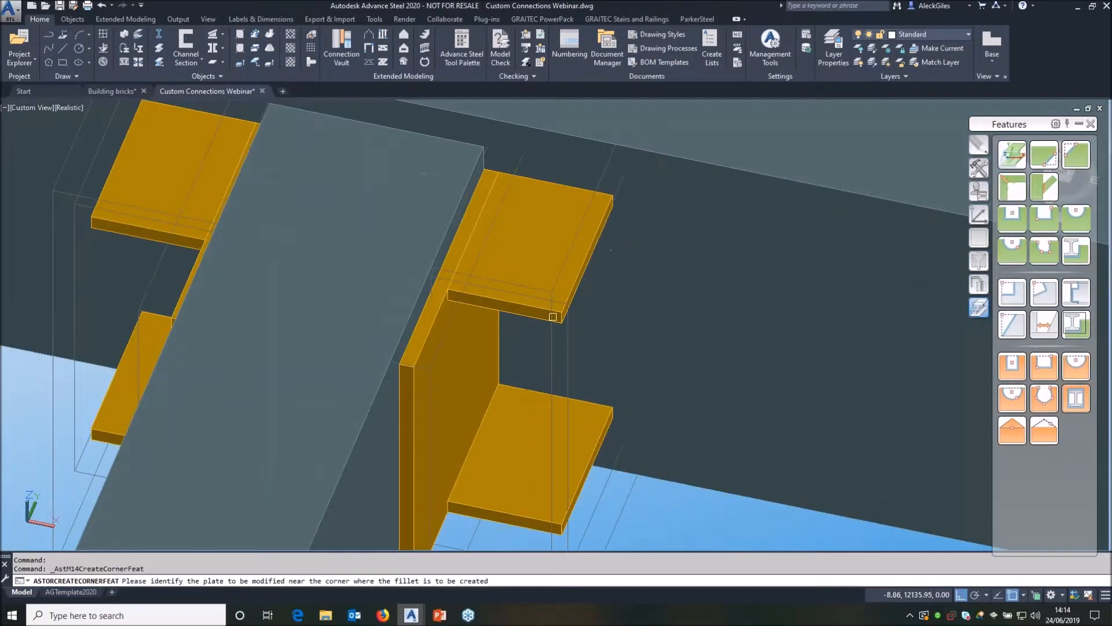
left_click(553, 317)
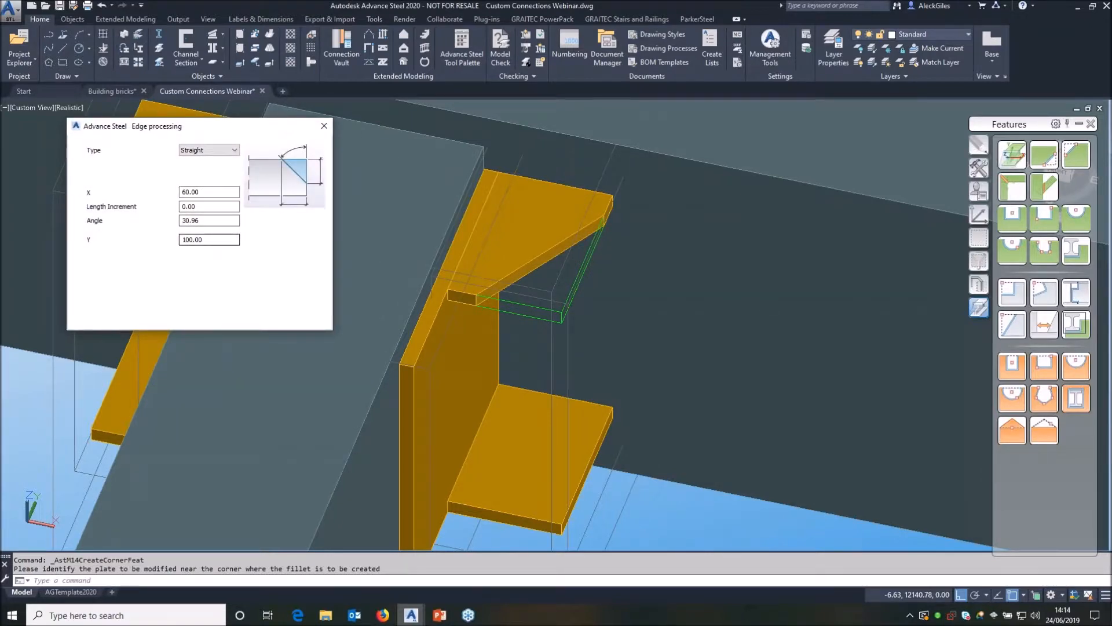
left_click(323, 127)
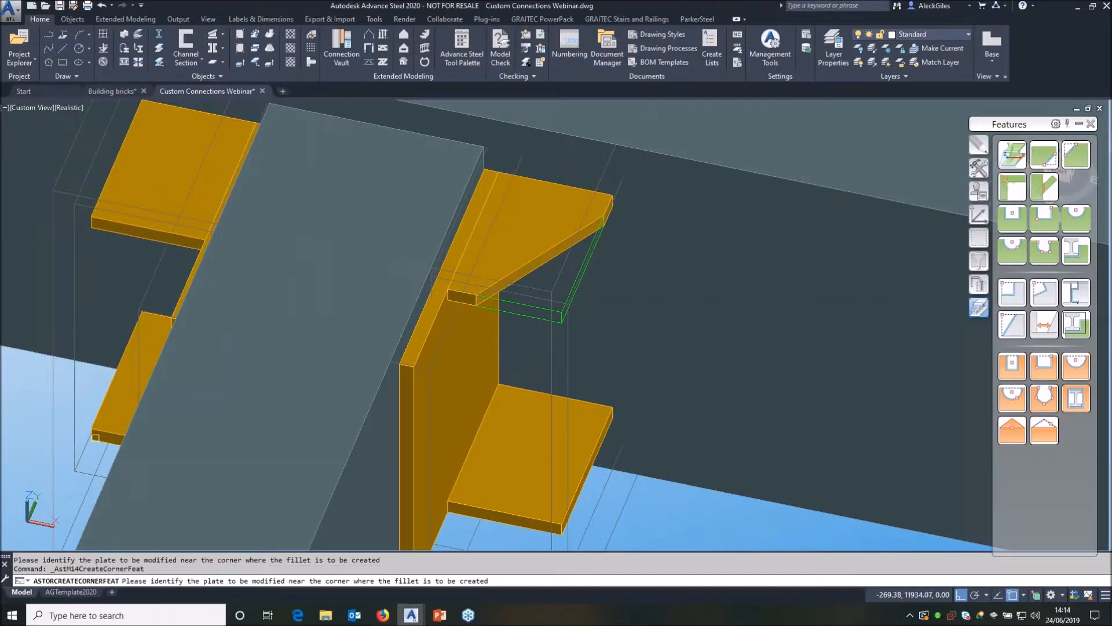
left_click(96, 437)
left_click(324, 133)
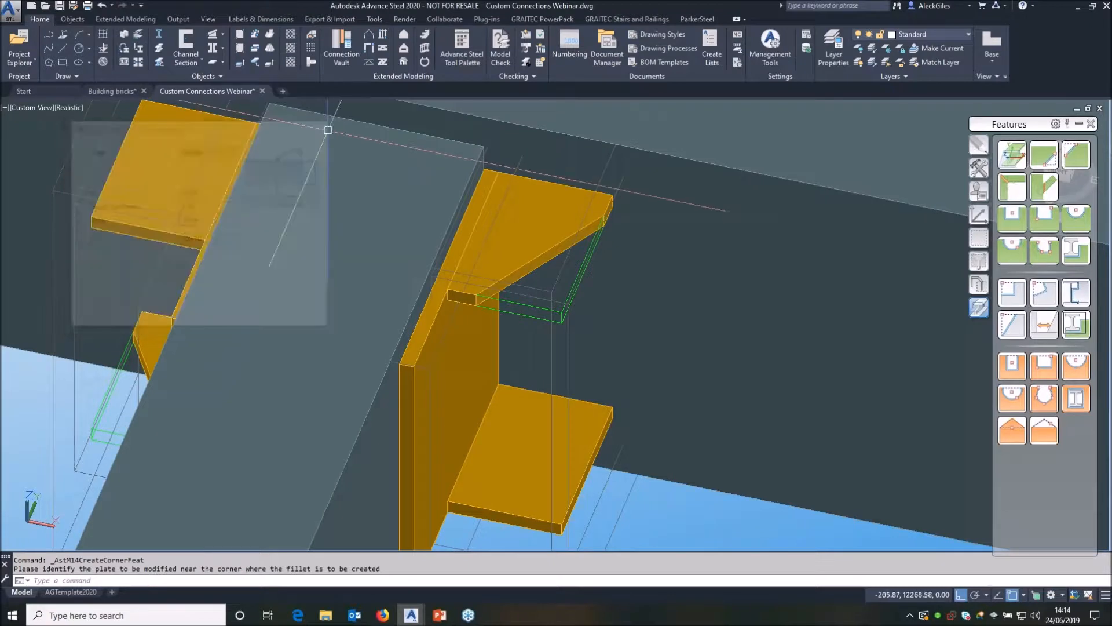
Cut the outer corner of the remaining lower stiffener with a straight edge processing of X 100 and Y 60.
left_click(1076, 164)
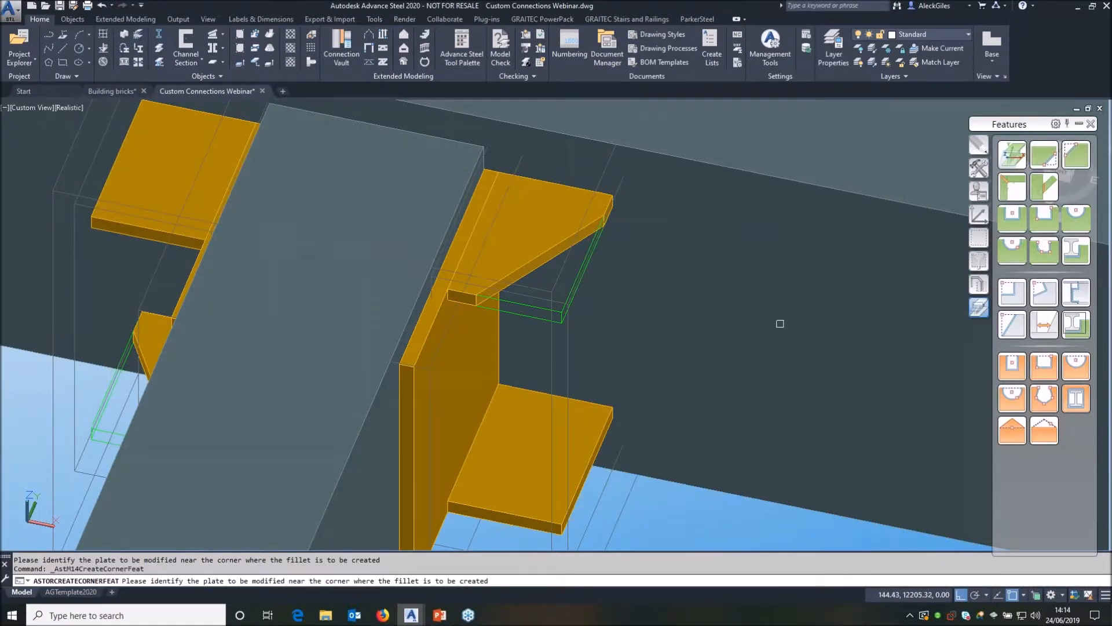
left_click(561, 514)
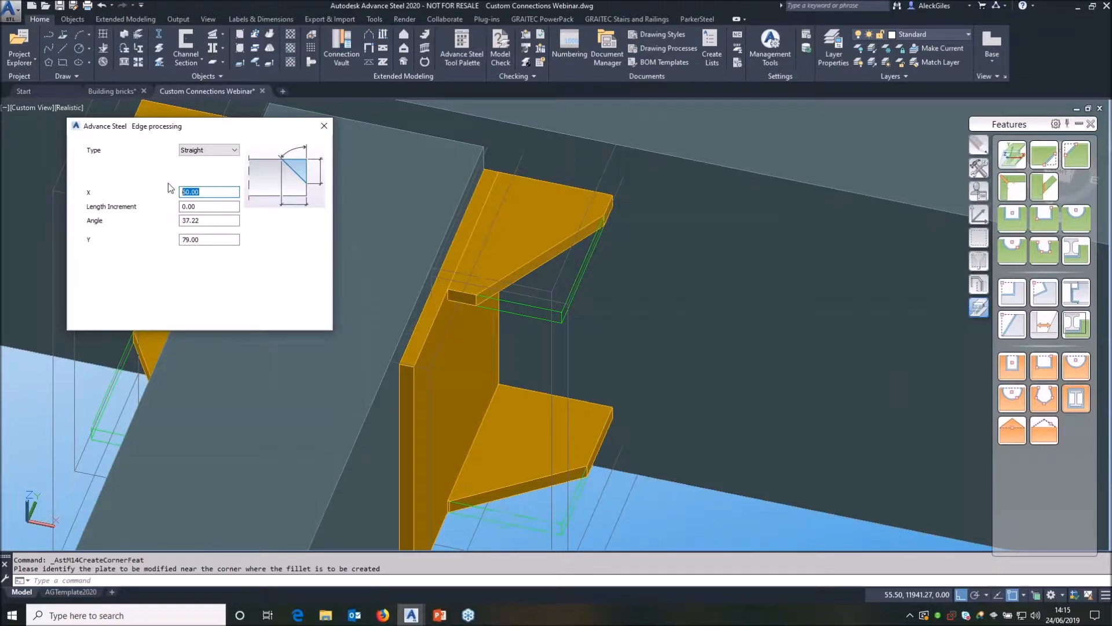
type("100")
left_click(184, 240)
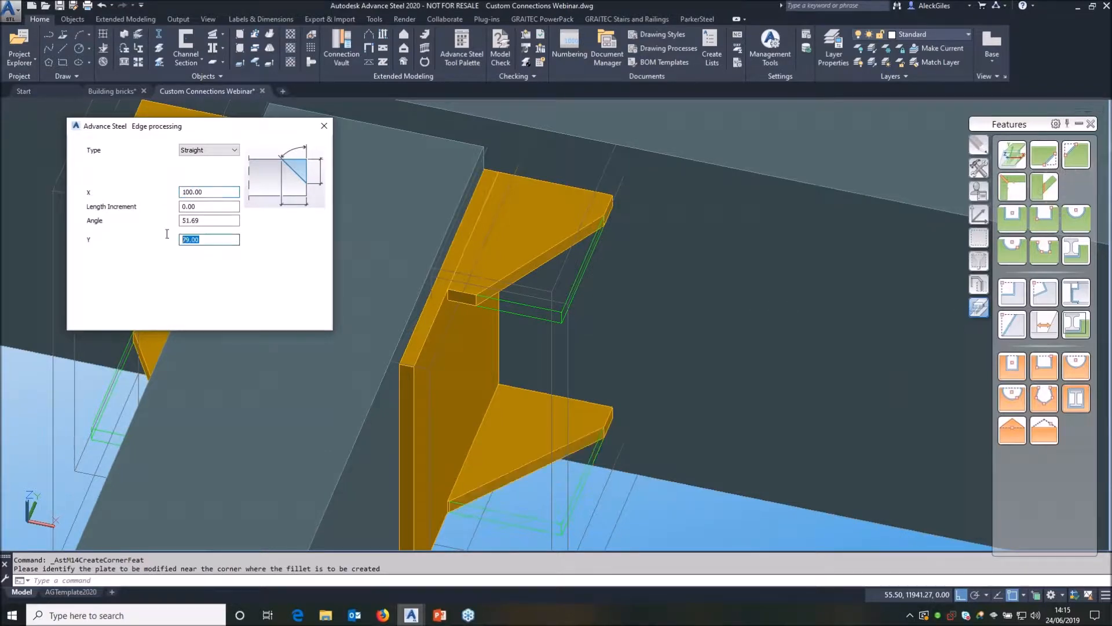
type("80")
key("Return")
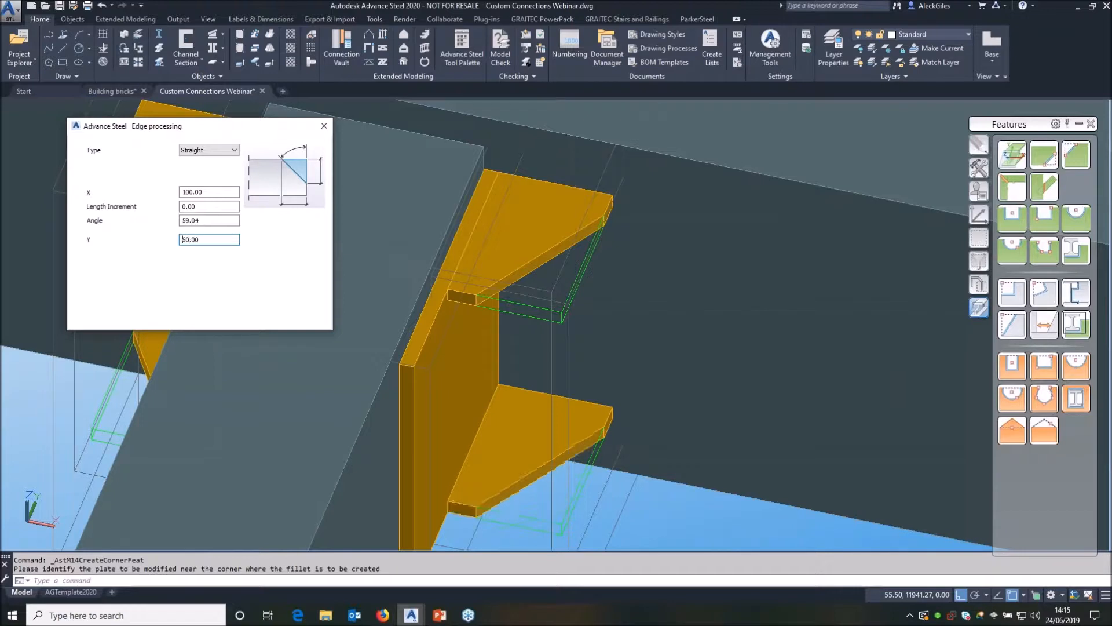
left_click(324, 125)
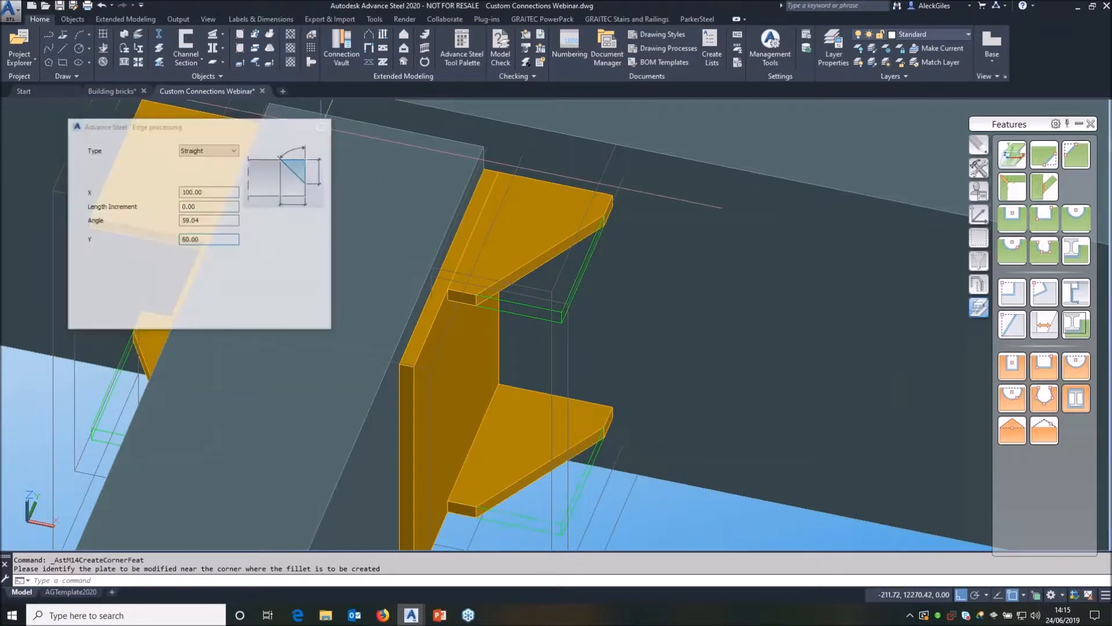
Cut the outer corner of the last upper stiffener straight, with X 100 and Y 60.
left_click(1044, 153)
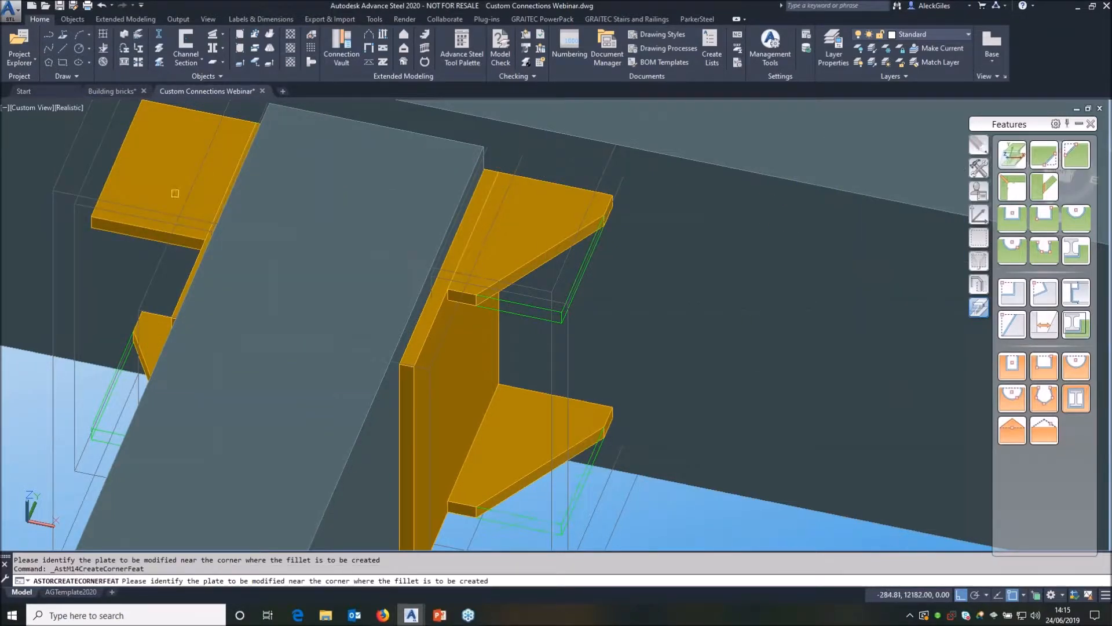
left_click(108, 221)
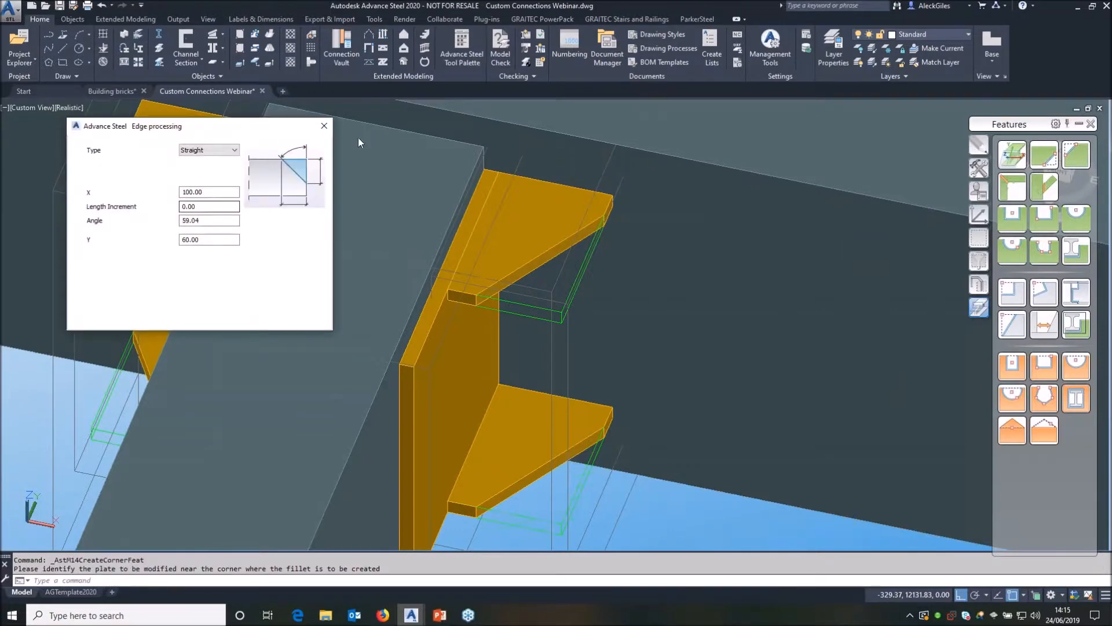
left_click(325, 127)
middle_click_drag(378, 385, 446, 355, "shift")
key("Escape")
scroll(495, 276, "down", 3)
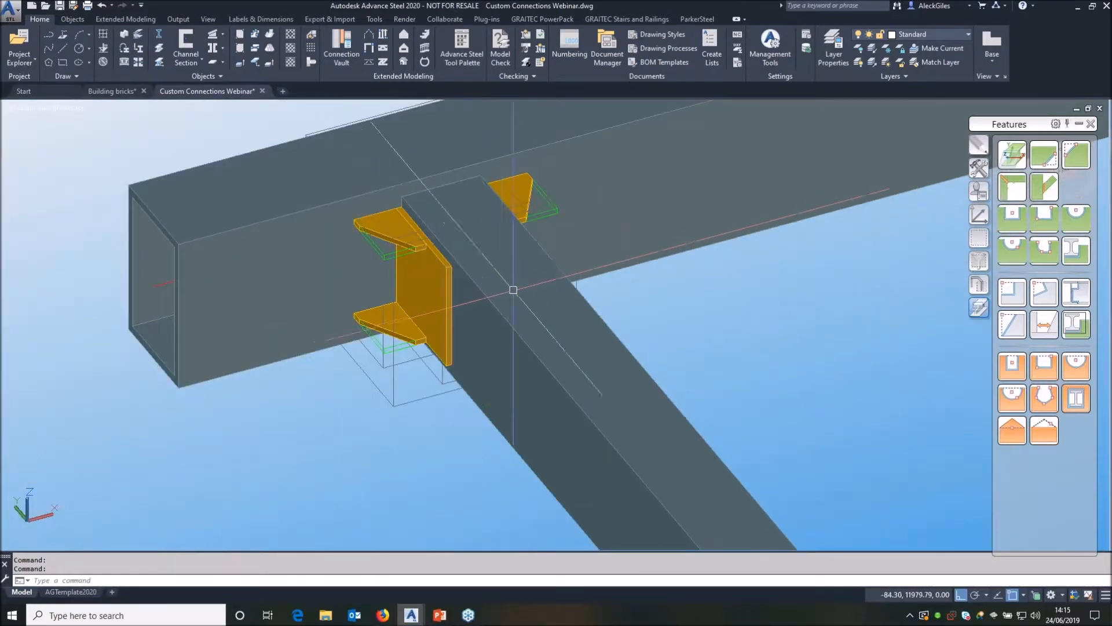
Add bolts on the near web plate, connecting it to the branch beam and the opposite web plate.
left_click(974, 194)
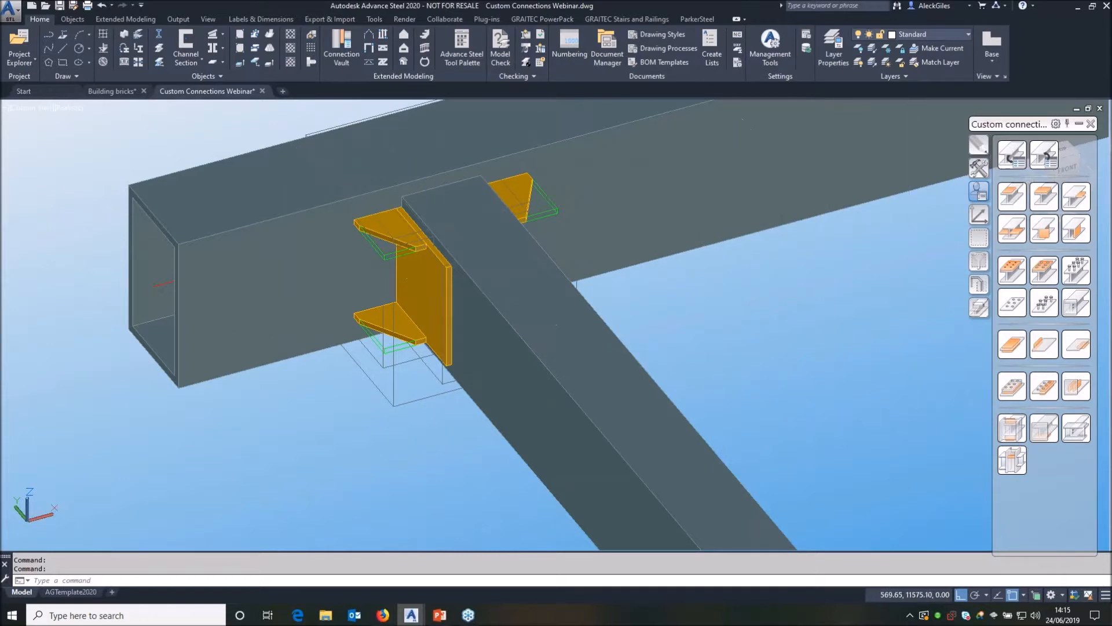
left_click(1013, 302)
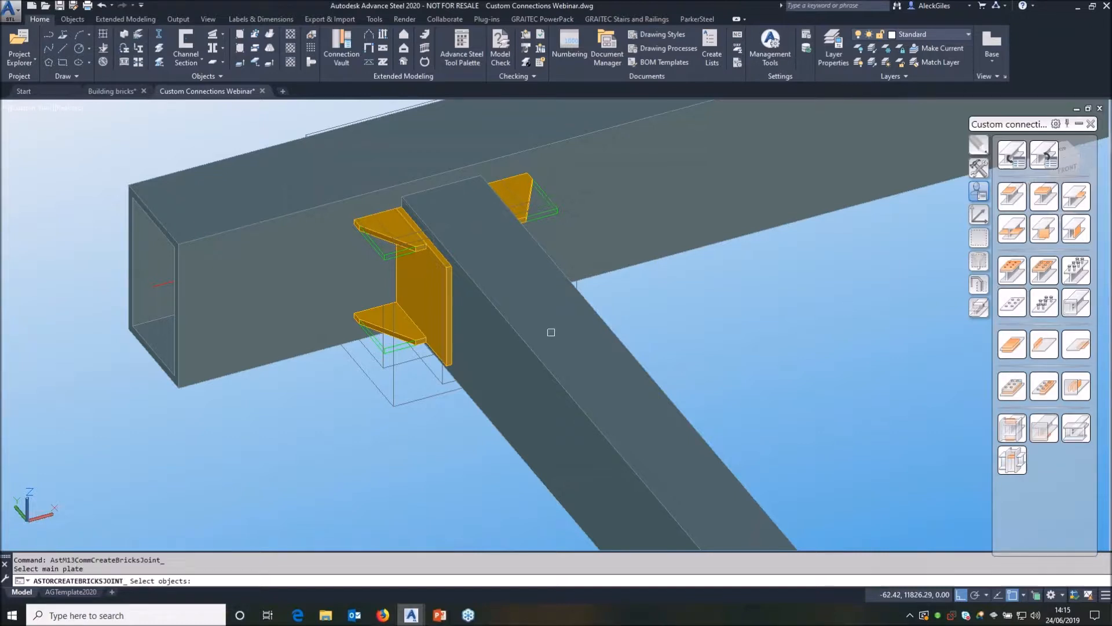
left_click(446, 317)
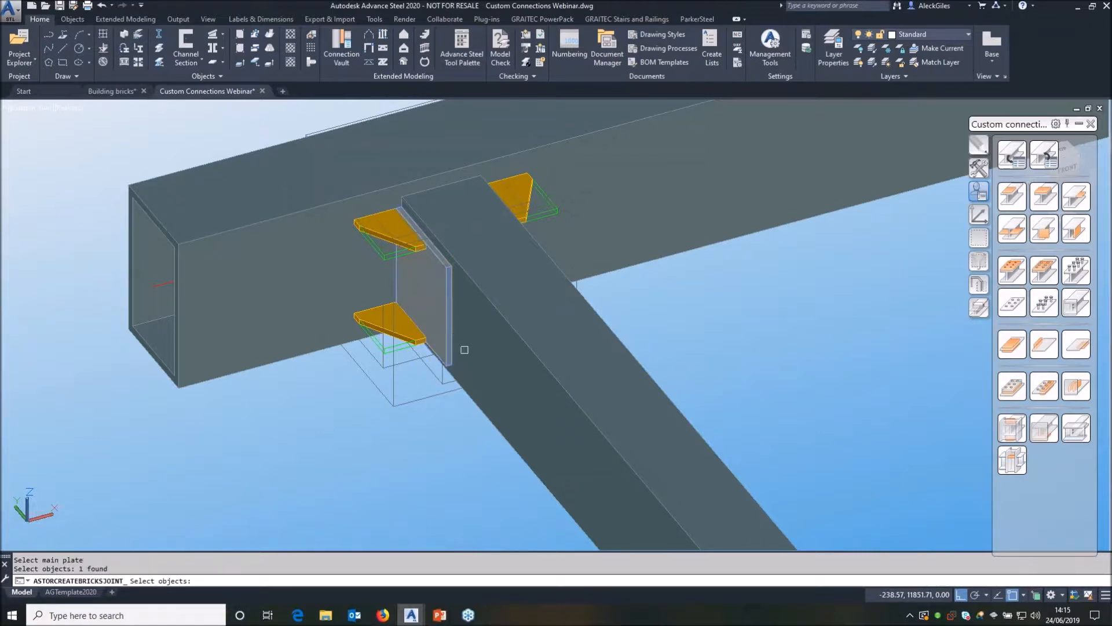
key("Return")
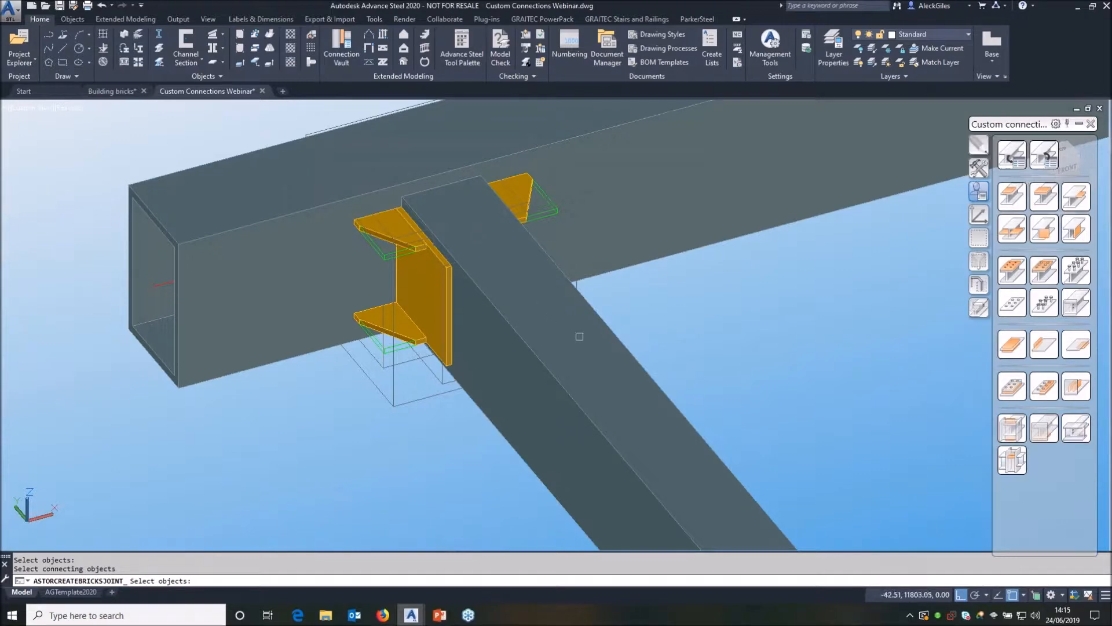
left_click(608, 360)
middle_click_drag(819, 323, 479, 311, "shift")
left_click(469, 307)
middle_click_drag(380, 306, 430, 366, "shift")
key("Return")
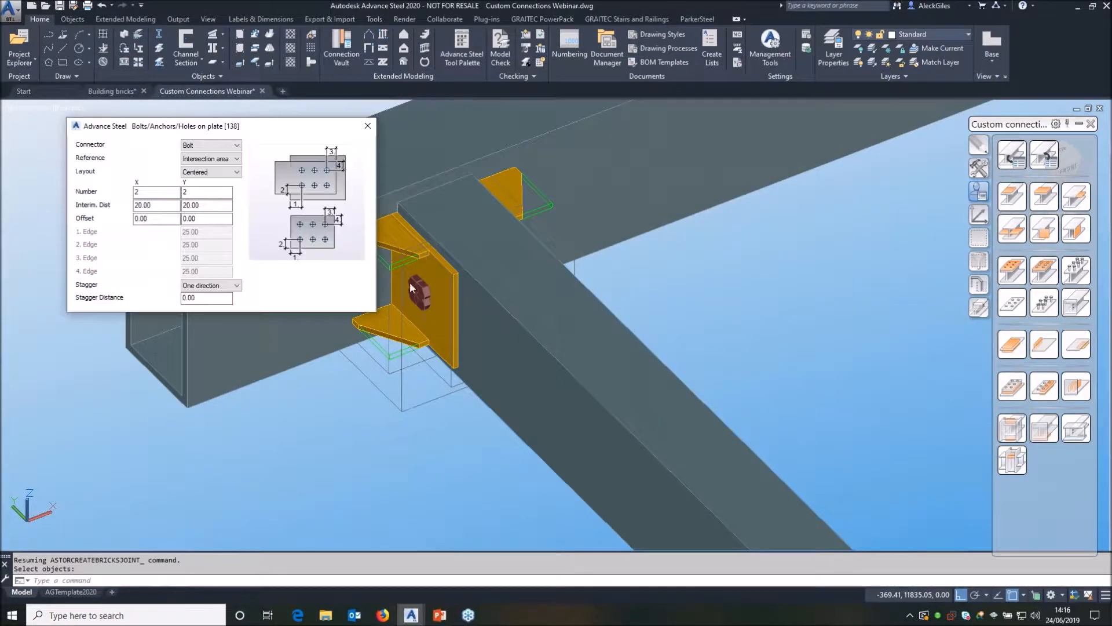
Set the bolt pattern's intermediate distance to 80 in both X and Y.
left_click_drag(169, 205, 105, 206)
type("80")
left_click_drag(207, 205, 112, 214)
type("80")
key("Return")
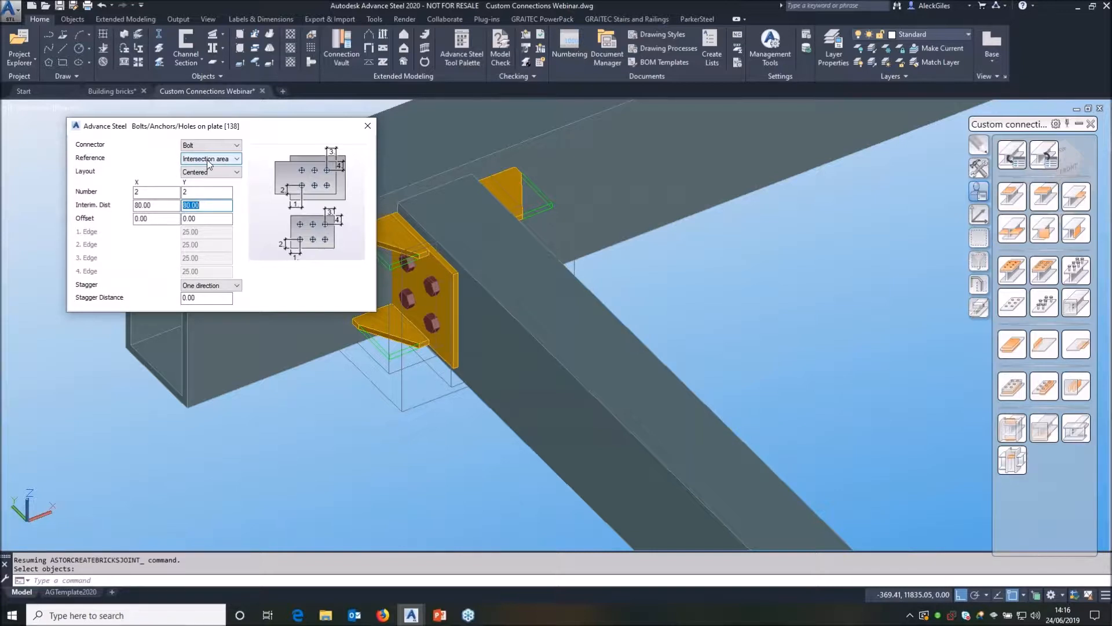
left_click(368, 125)
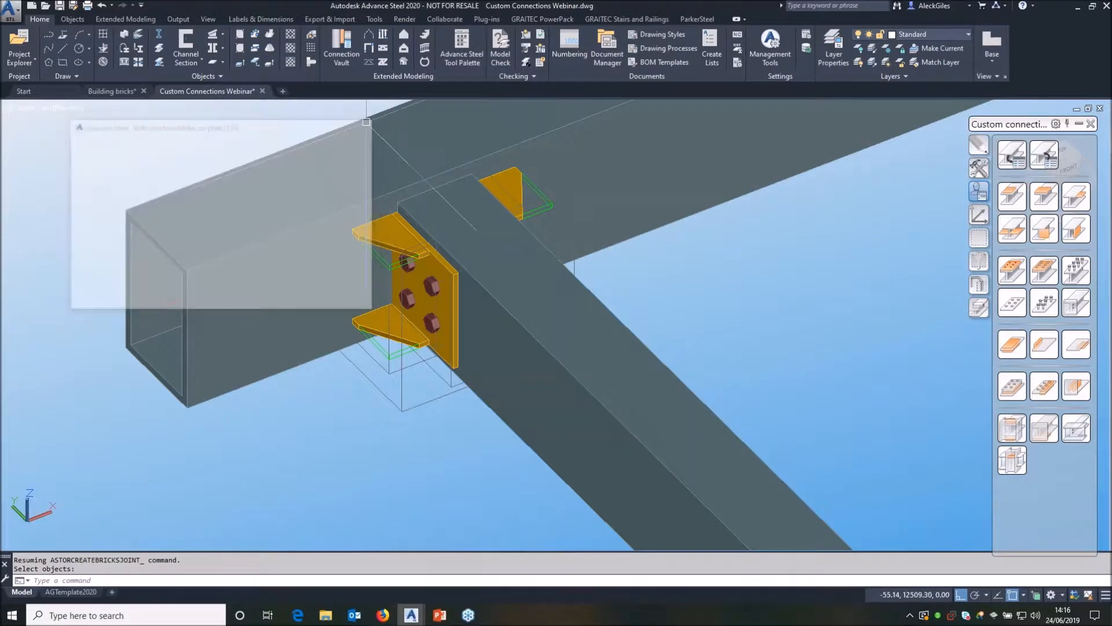
Set the web plate bolts' diameter to 16 mm and turn off Finish calculation at gap.
double_click(415, 290)
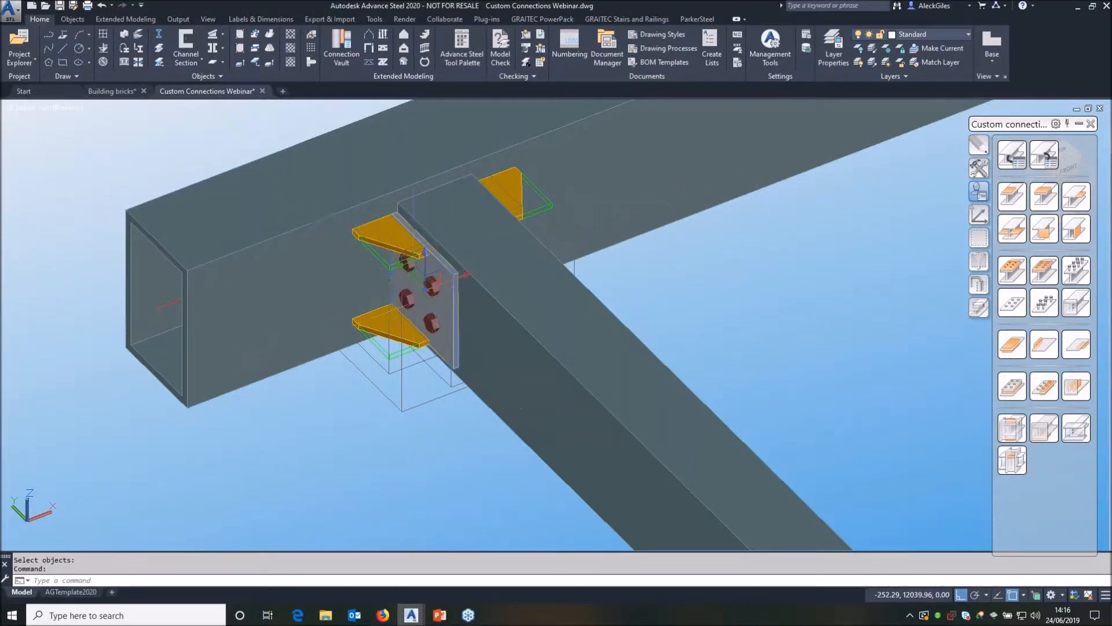
left_click(401, 125)
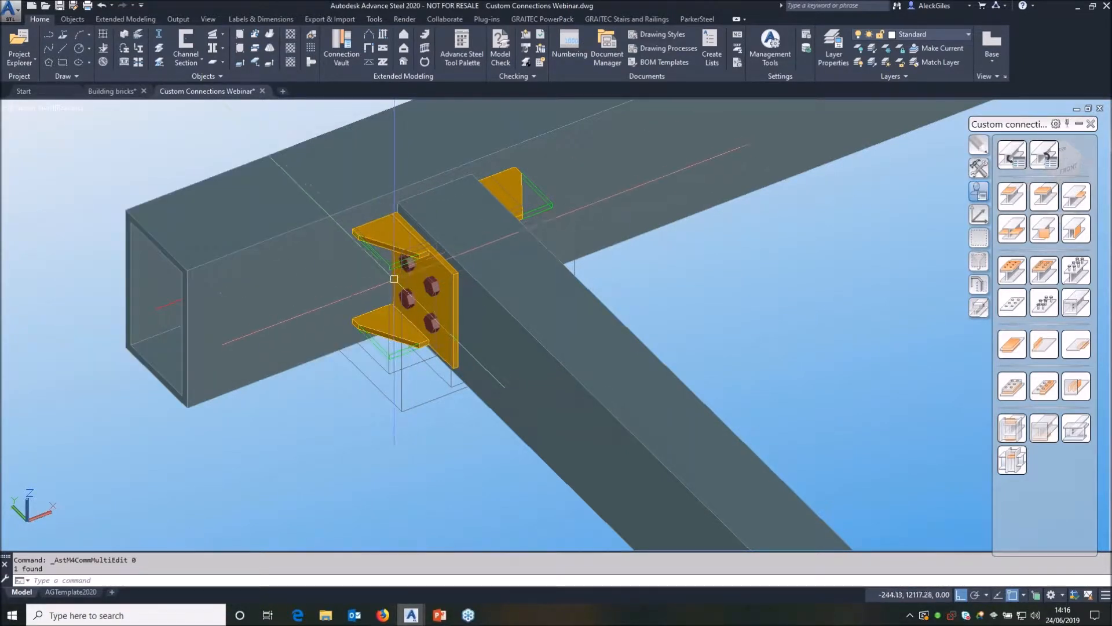
double_click(411, 301)
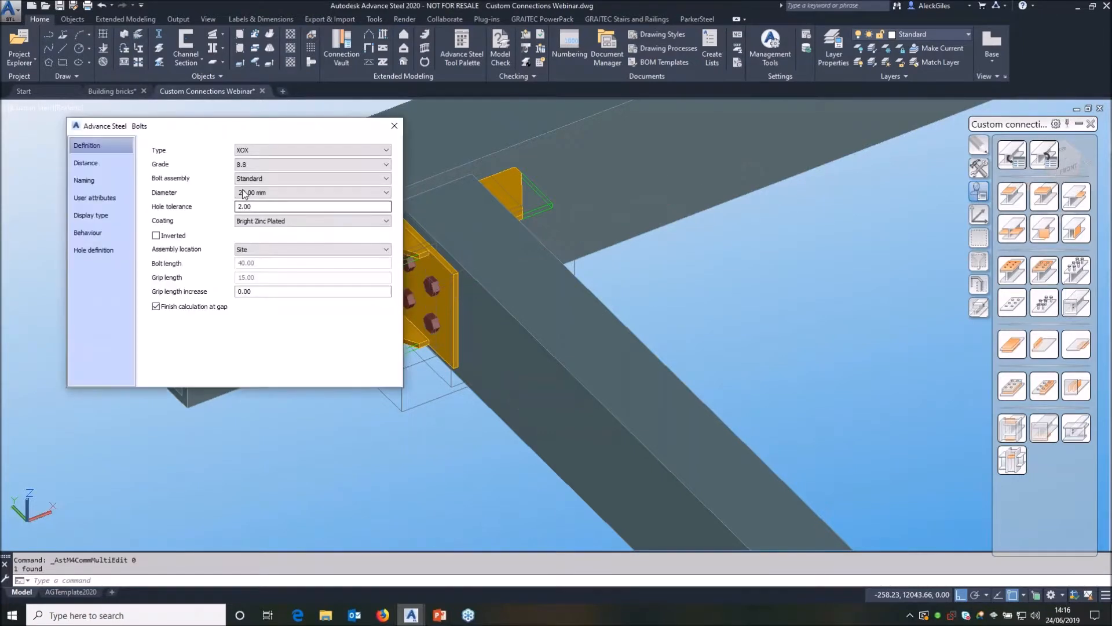
left_click(273, 192)
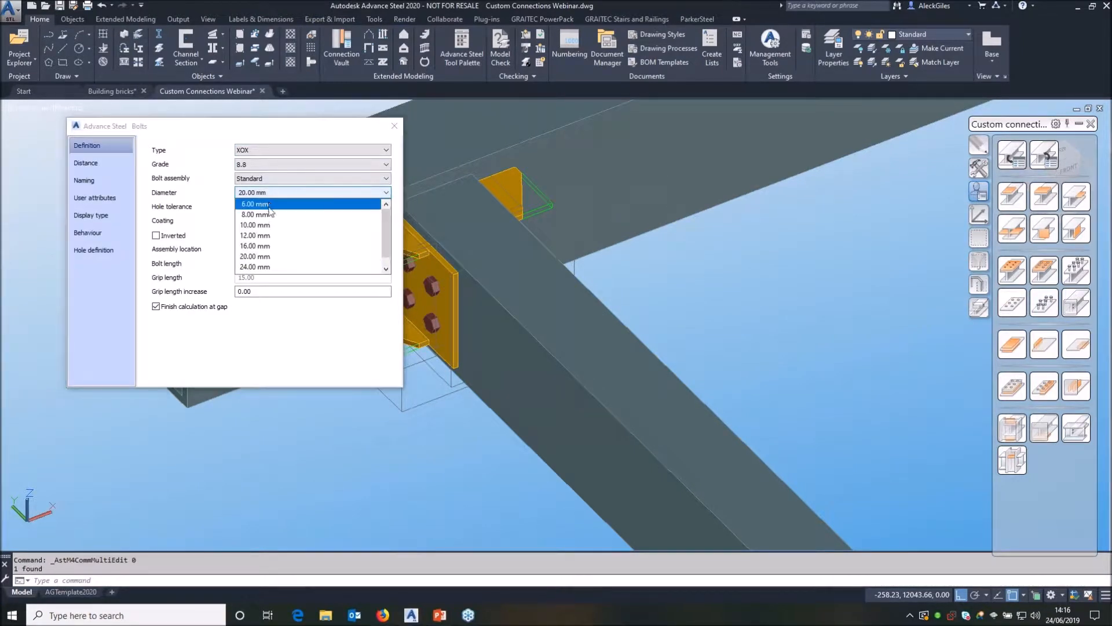
left_click(272, 249)
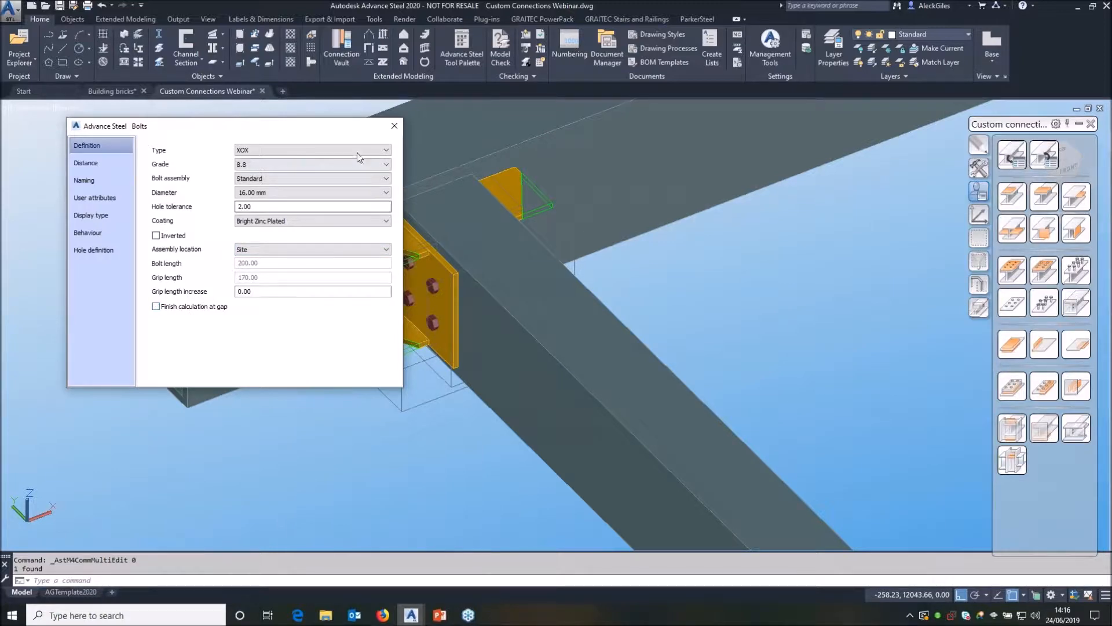
left_click(395, 126)
middle_click_drag(396, 337, 587, 306, "shift")
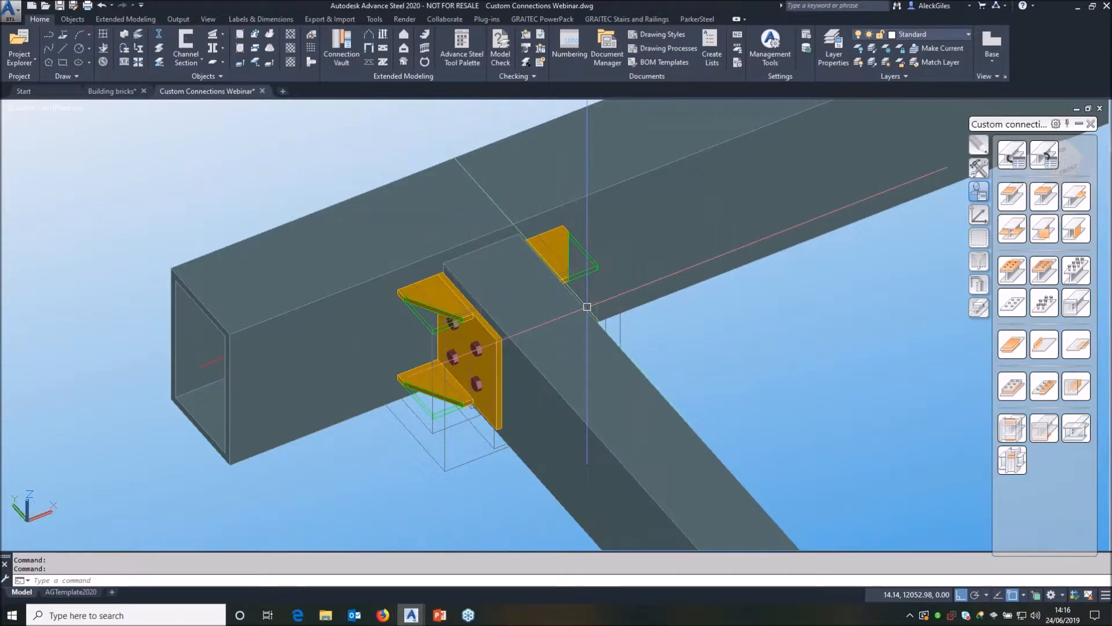
Change the branch beam's display representation to show its saw cut feature.
left_click(1010, 154)
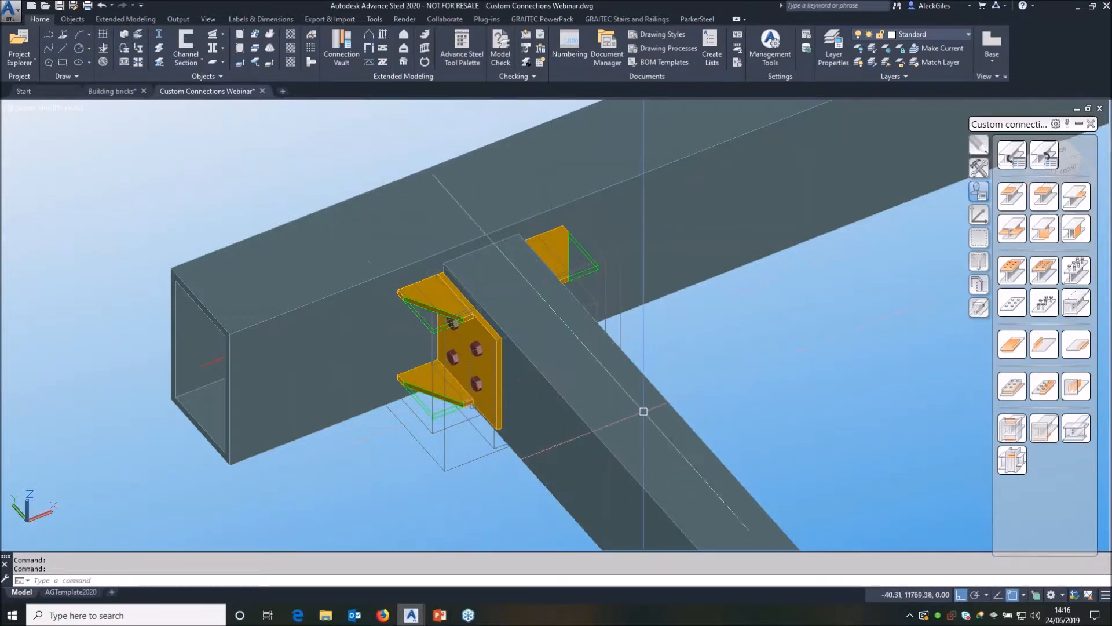
left_click(979, 284)
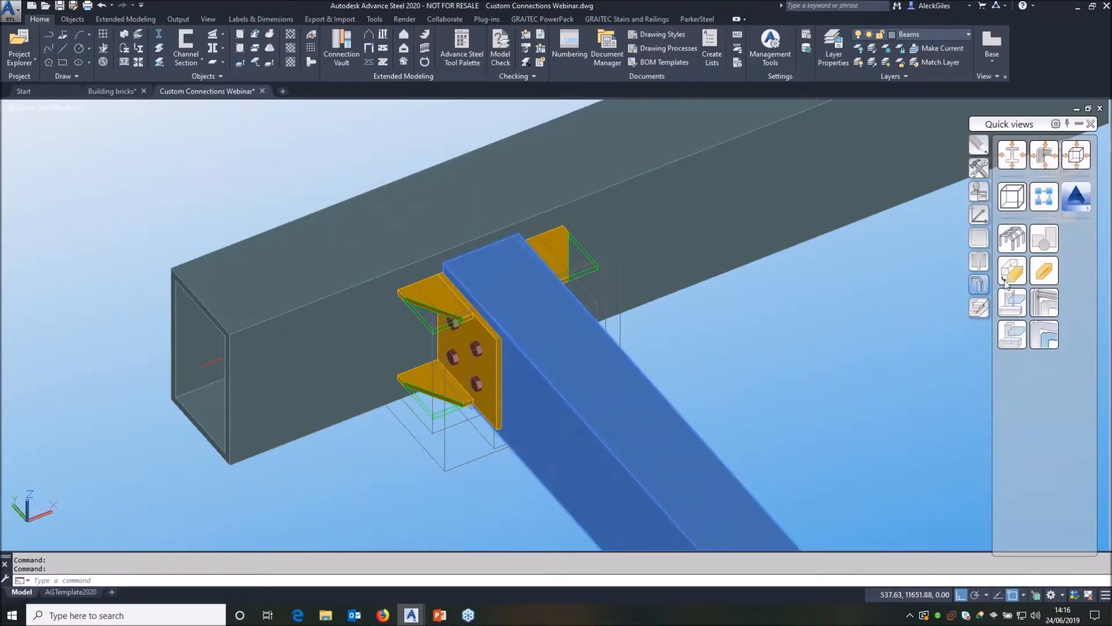
left_click(1018, 278)
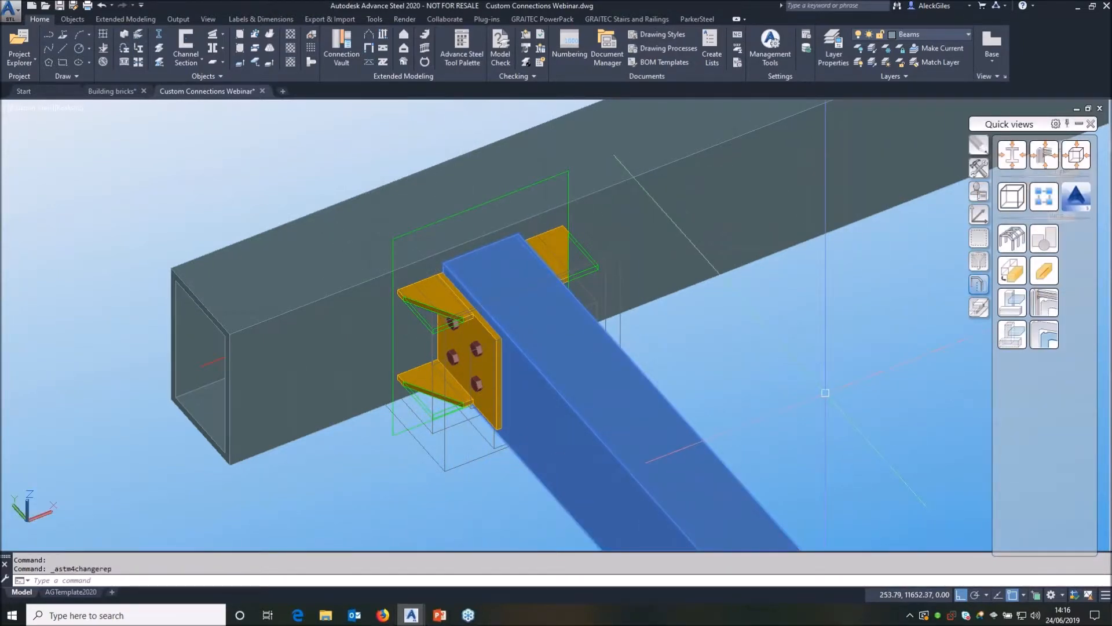
Start a custom connection template with the 2 beams definition method, using the main beam and the branch beam as input beams.
key("Escape")
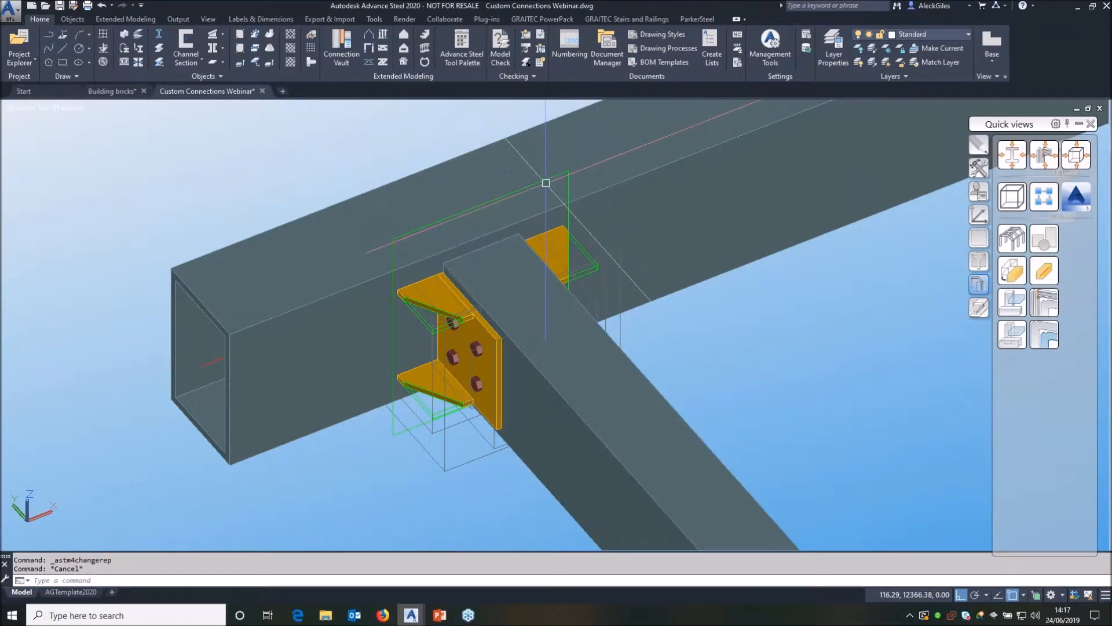
scroll(546, 183, "down", 2)
middle_click_drag(566, 213, 592, 282)
scroll(562, 250, "down", 2)
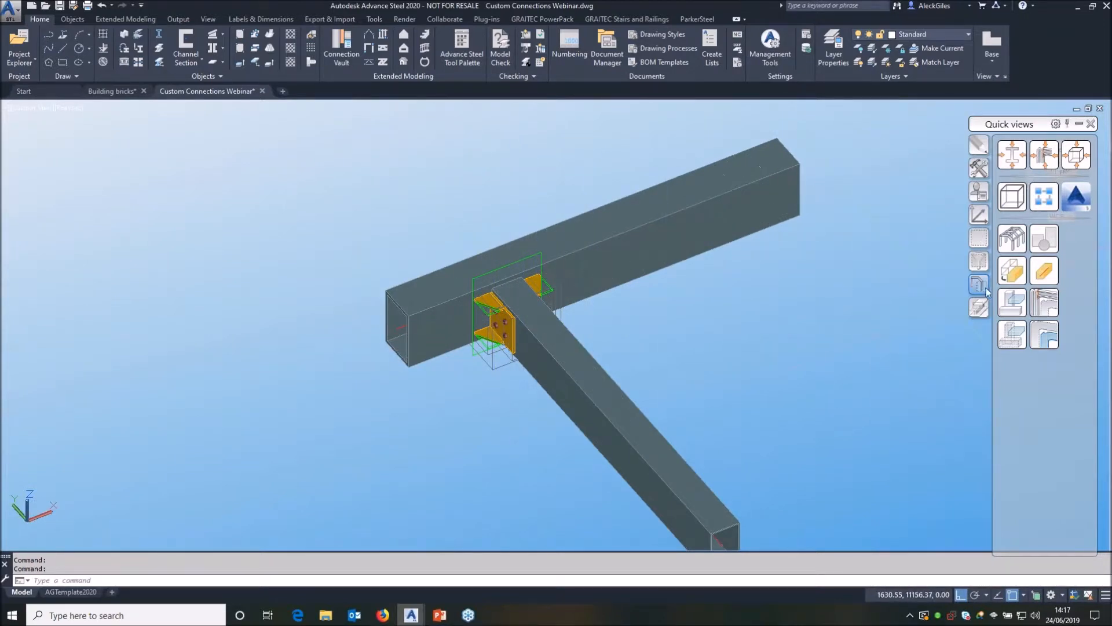
left_click(983, 193)
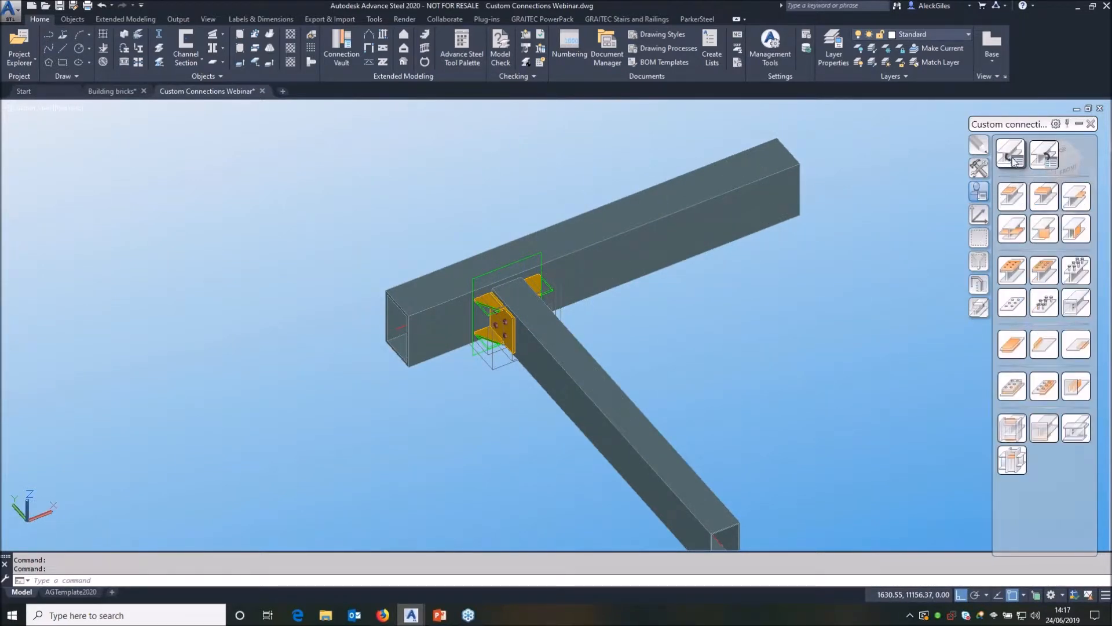
left_click(1012, 155)
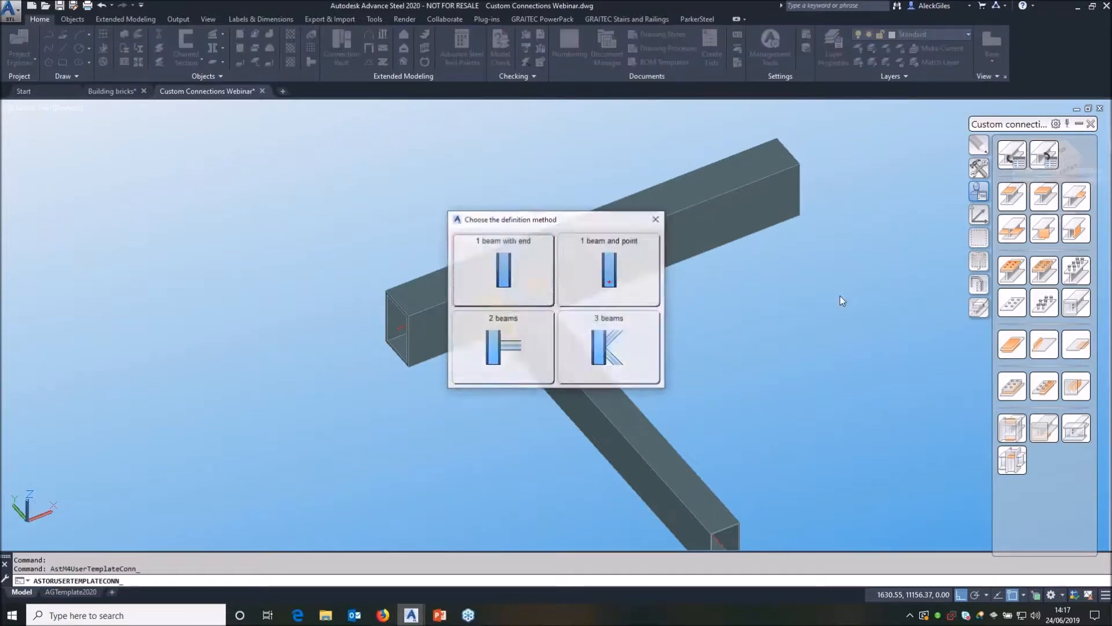
left_click(504, 346)
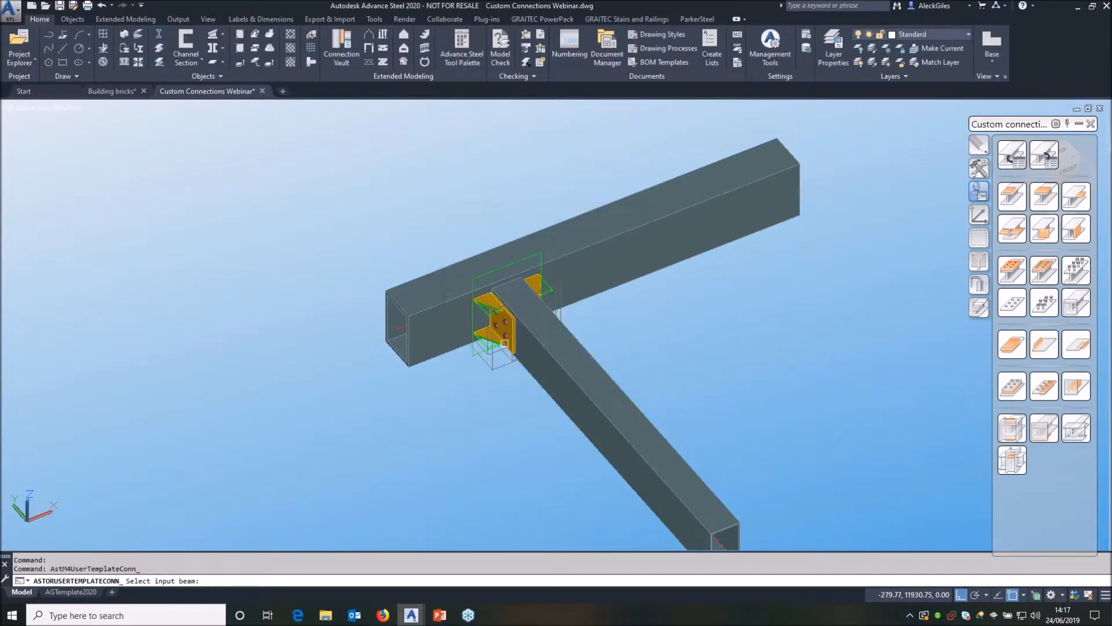
left_click(611, 278)
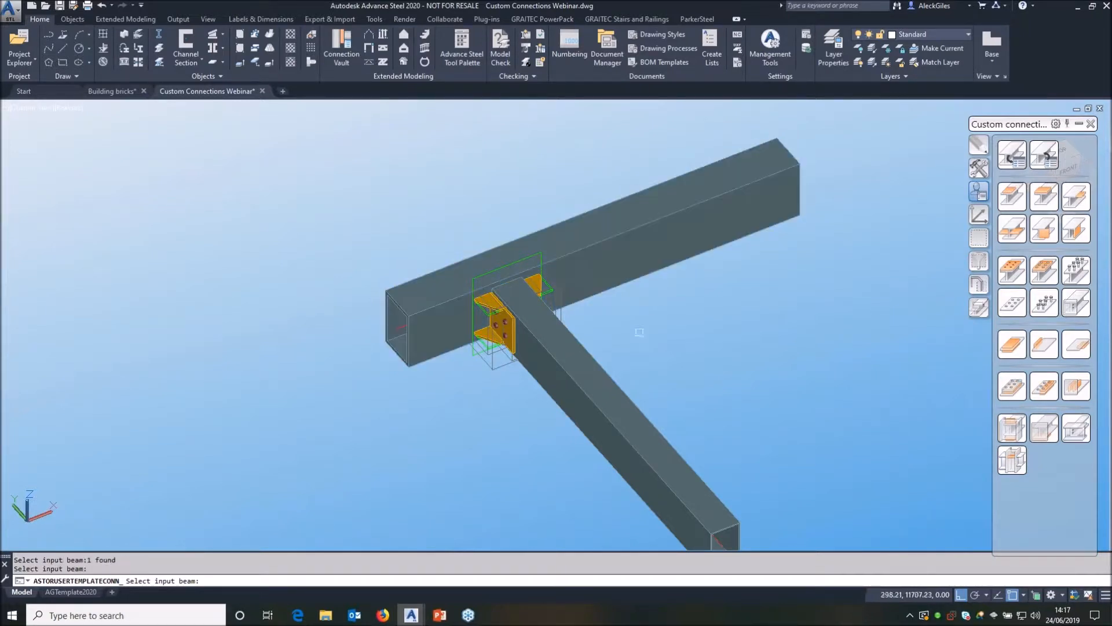
left_click(654, 332)
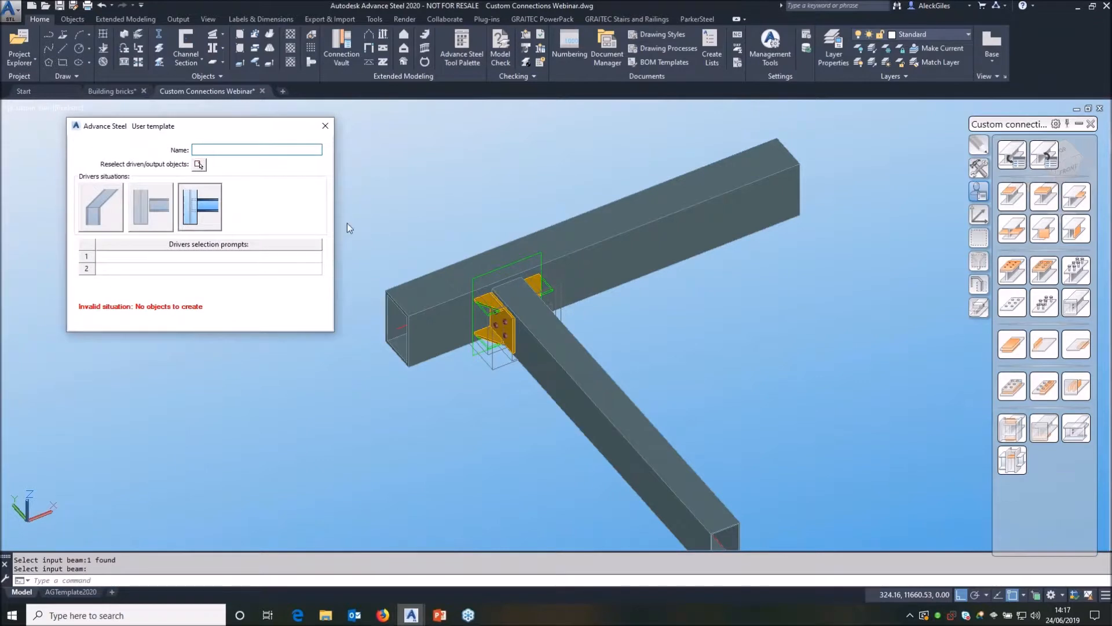
Name the connection template RHS Socket and set the driver selection prompts to Main Beam and Secondary Beam.
type("RHS Socket")
left_click(269, 254)
type("Main Beam")
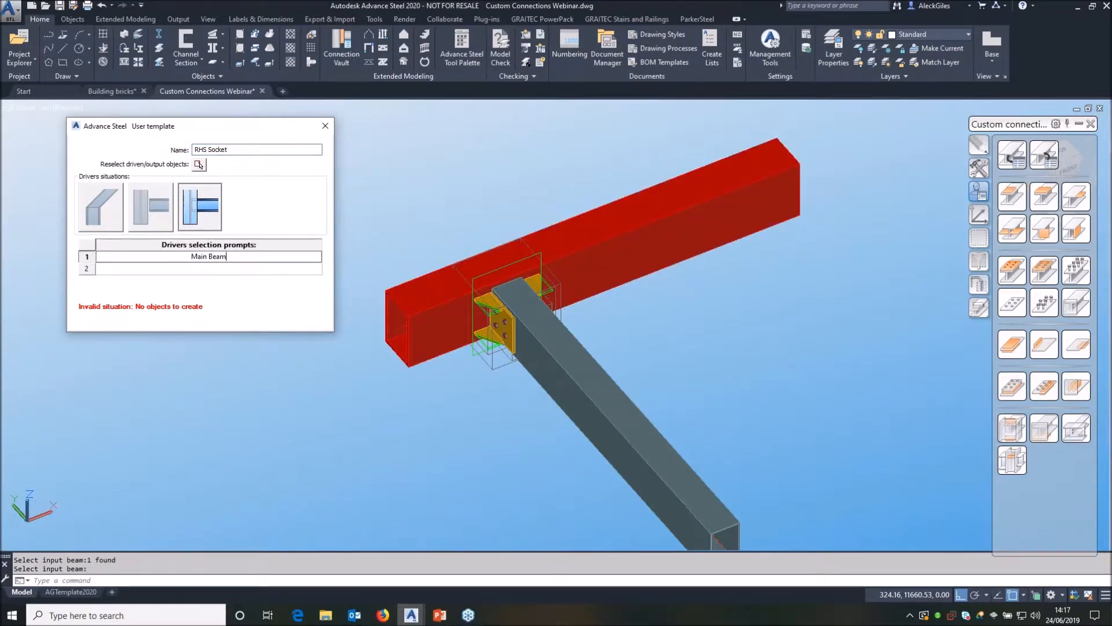
key("Return")
left_click(260, 269)
type("Secondary Beam")
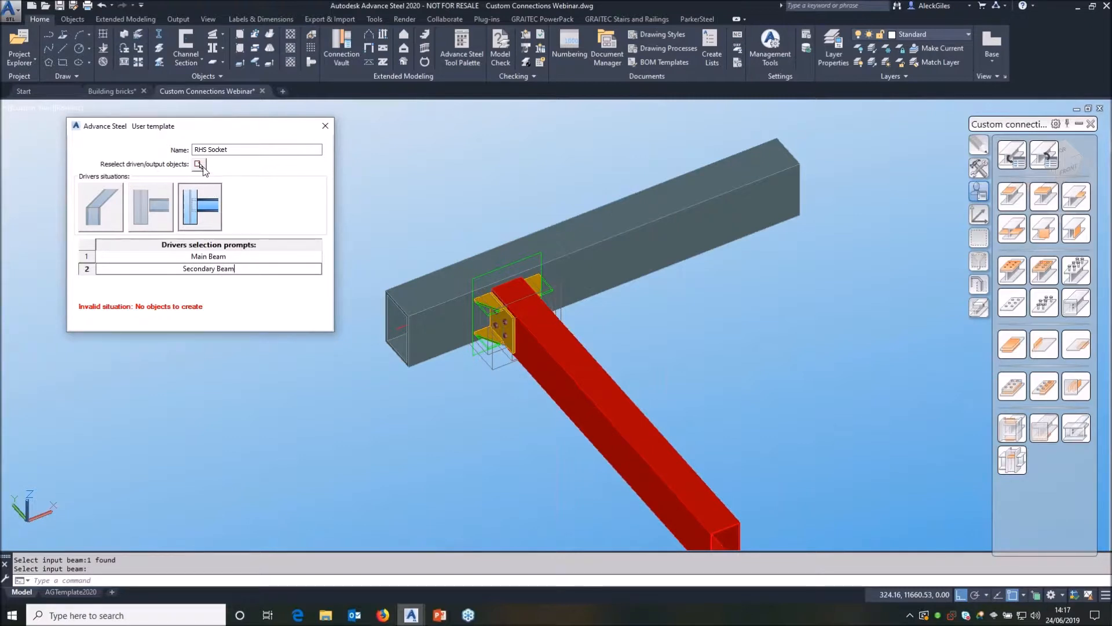
Pick all plates, bolts and features around the T-joint as the template's driven objects and finish the template definition.
left_click(198, 165)
left_click(379, 189)
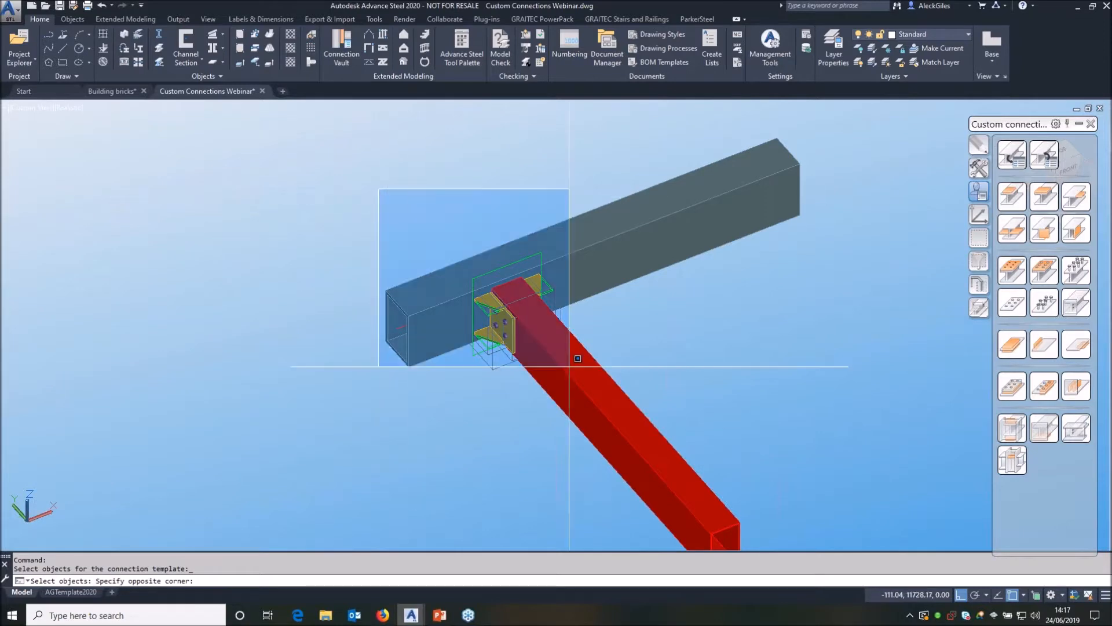
left_click(650, 427)
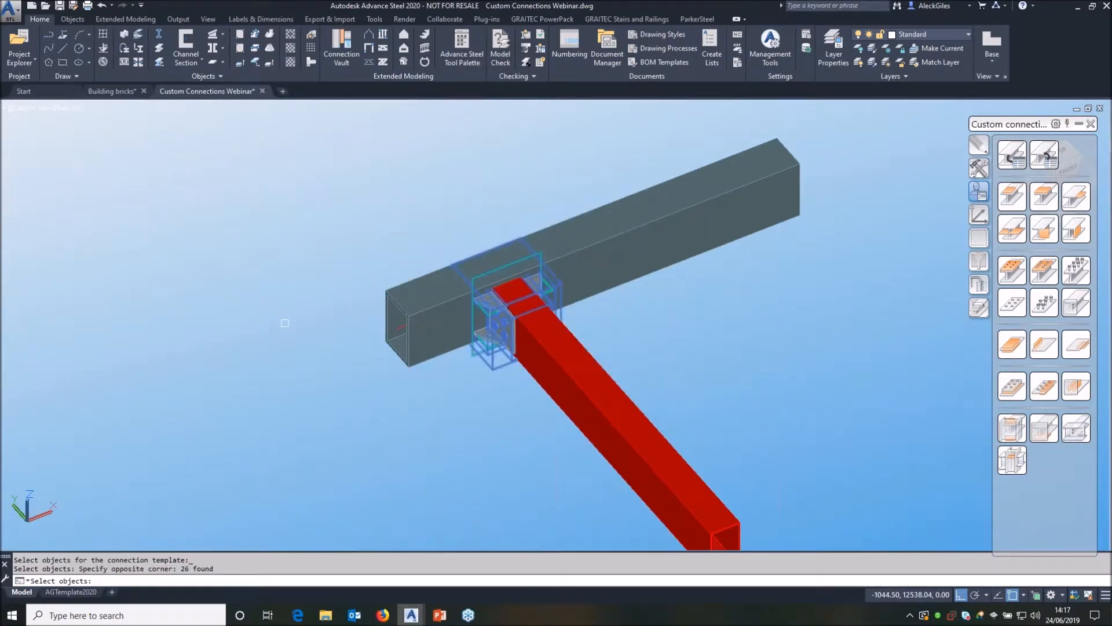
key("Return")
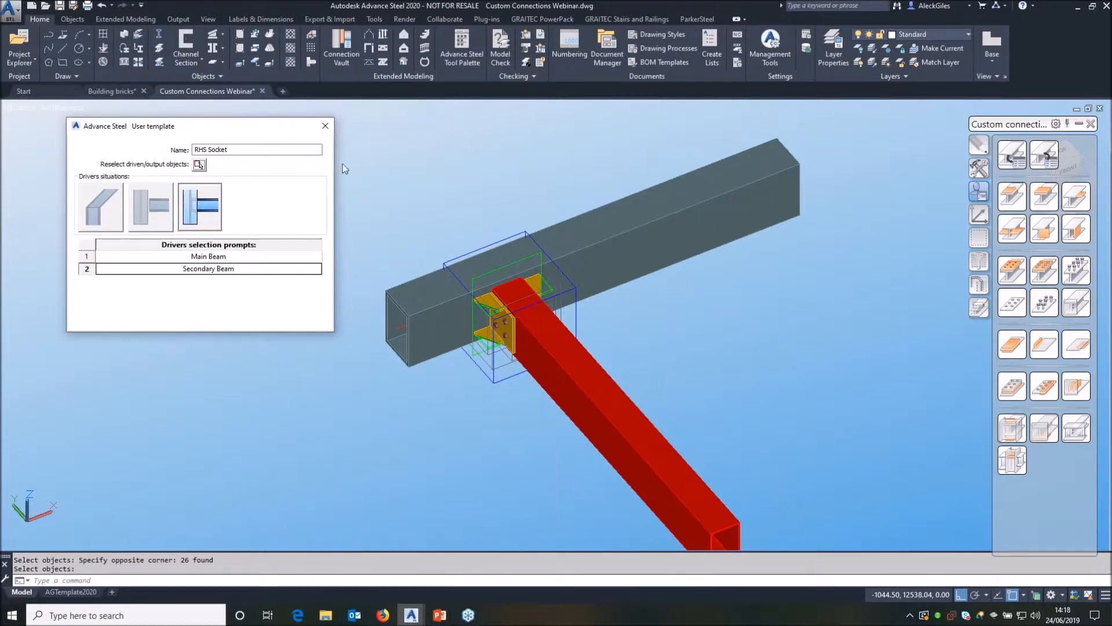
left_click(325, 126)
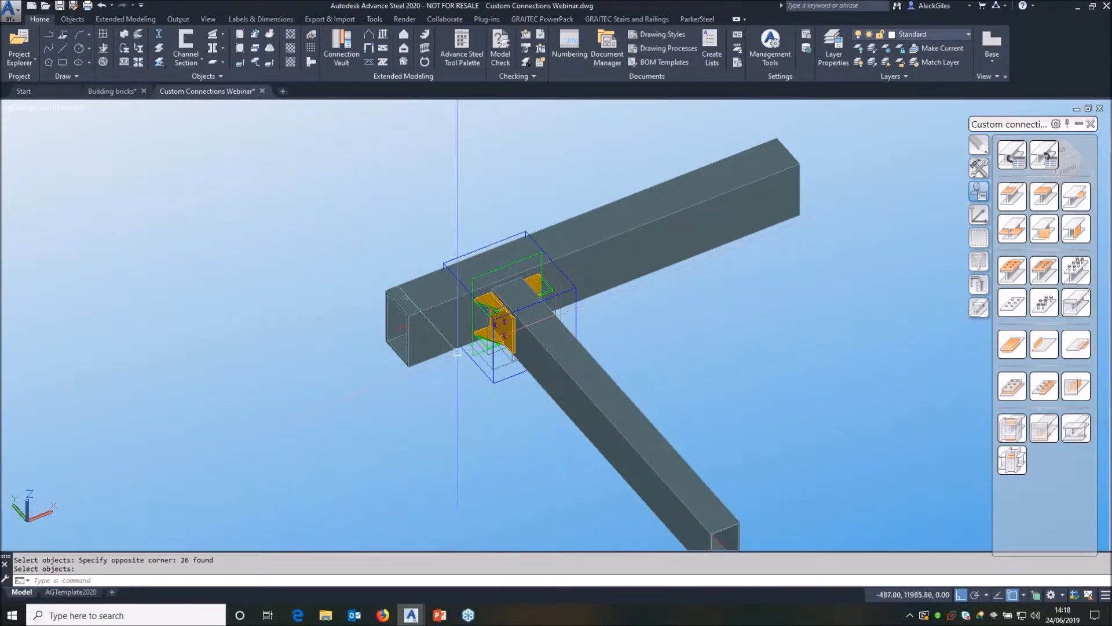
Turn on welds in the joint properties of the outside stiffeners on the near web plate.
scroll(459, 349, "up", 4)
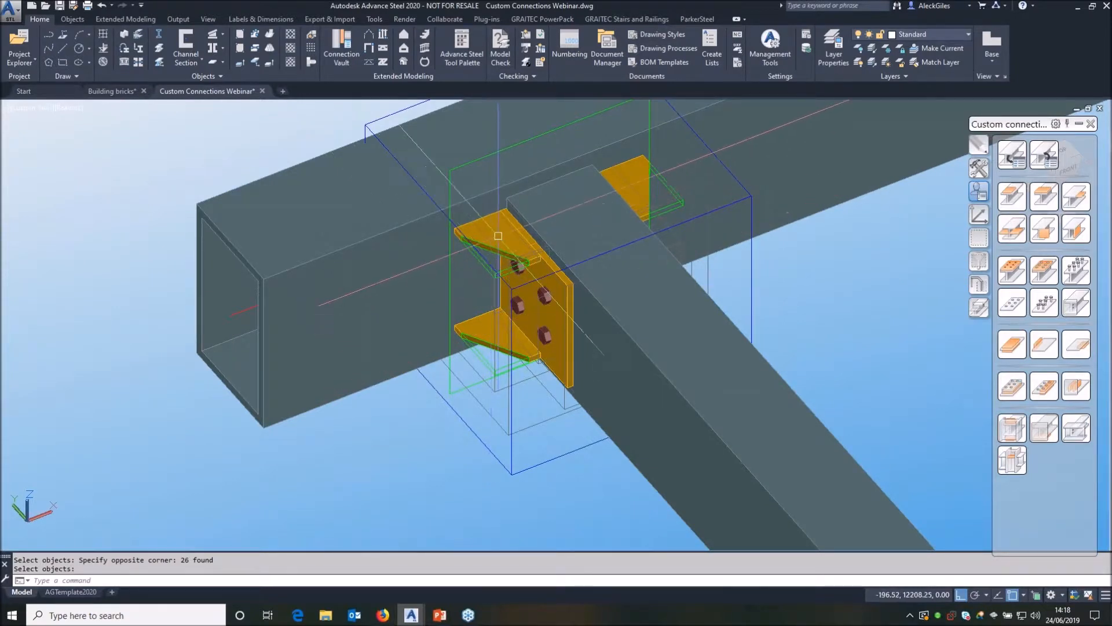
left_click(498, 234)
right_click(183, 142)
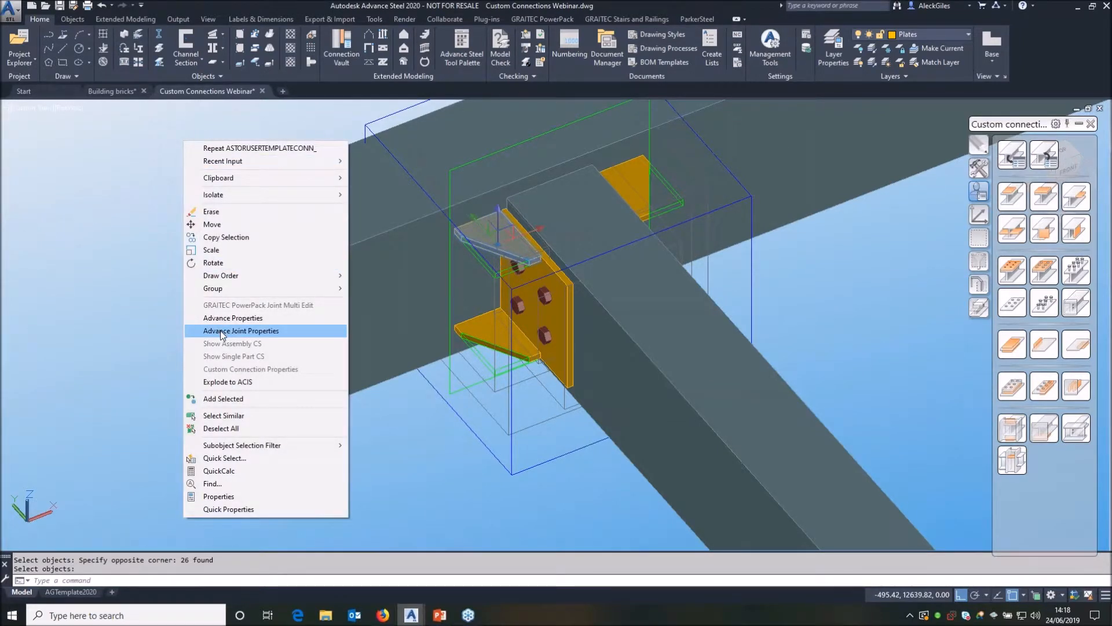
left_click(220, 330)
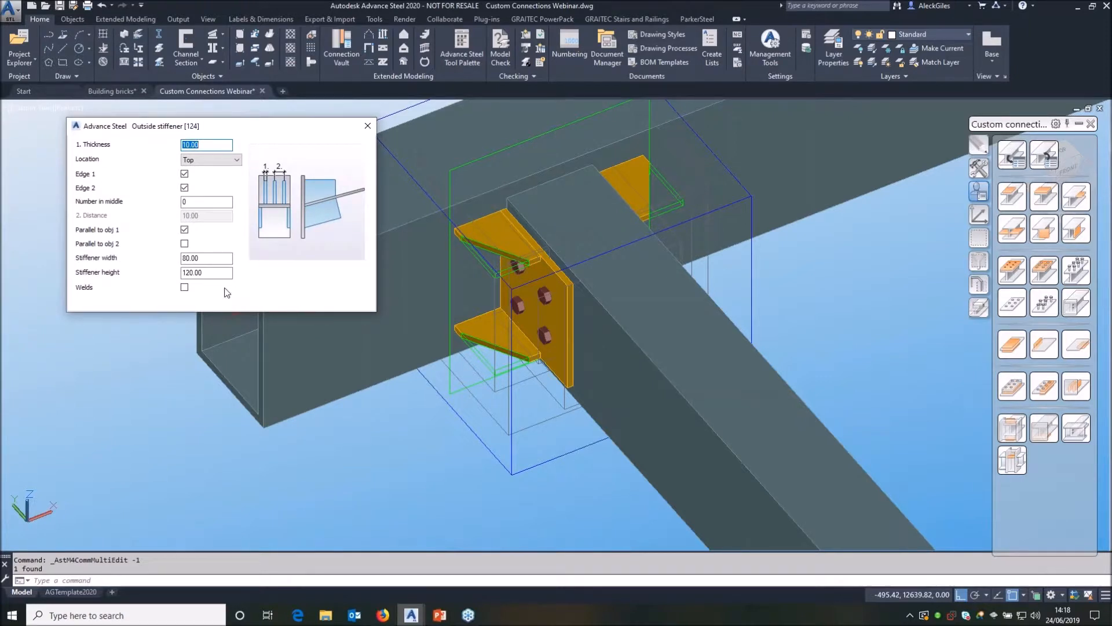
left_click(184, 288)
left_click(368, 125)
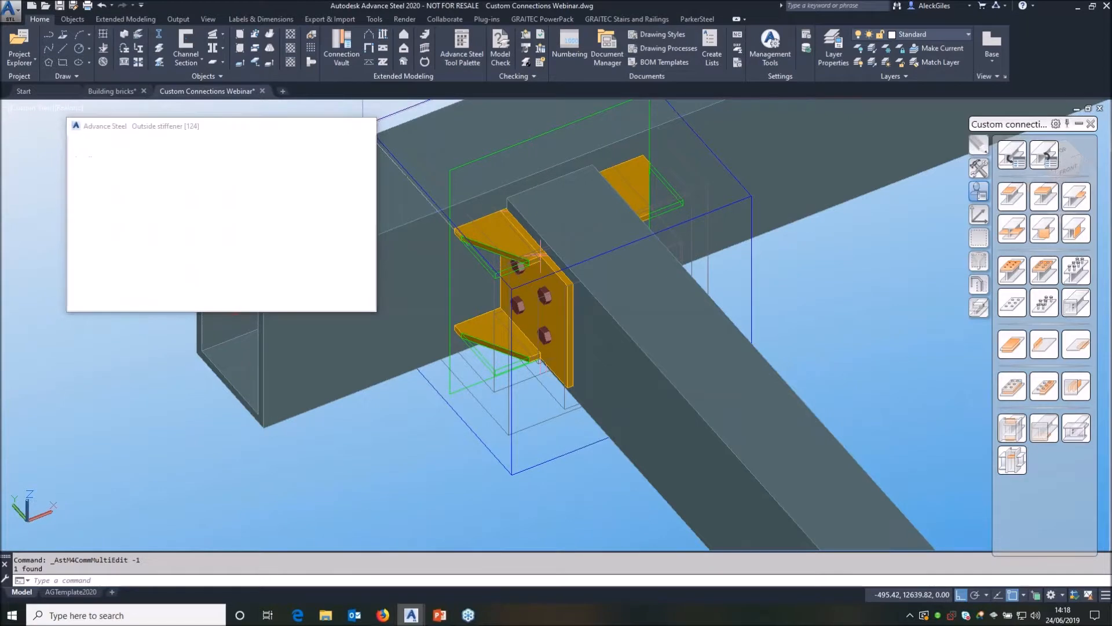
Turn on welds in the joint properties of the outside stiffeners on the opposite web plate.
left_click(641, 176)
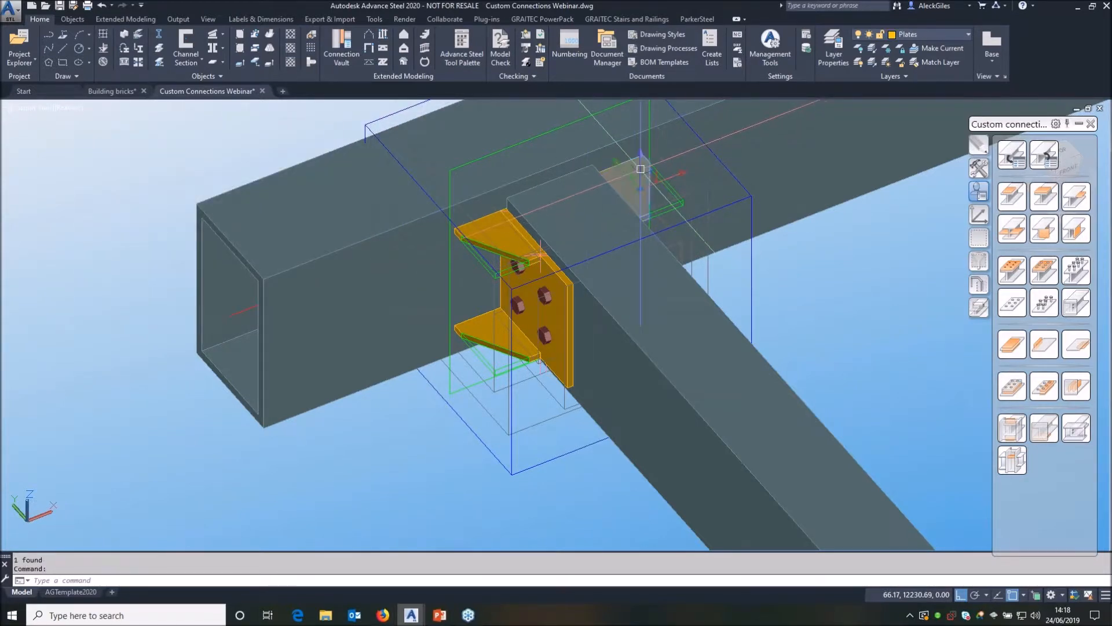
right_click(229, 168)
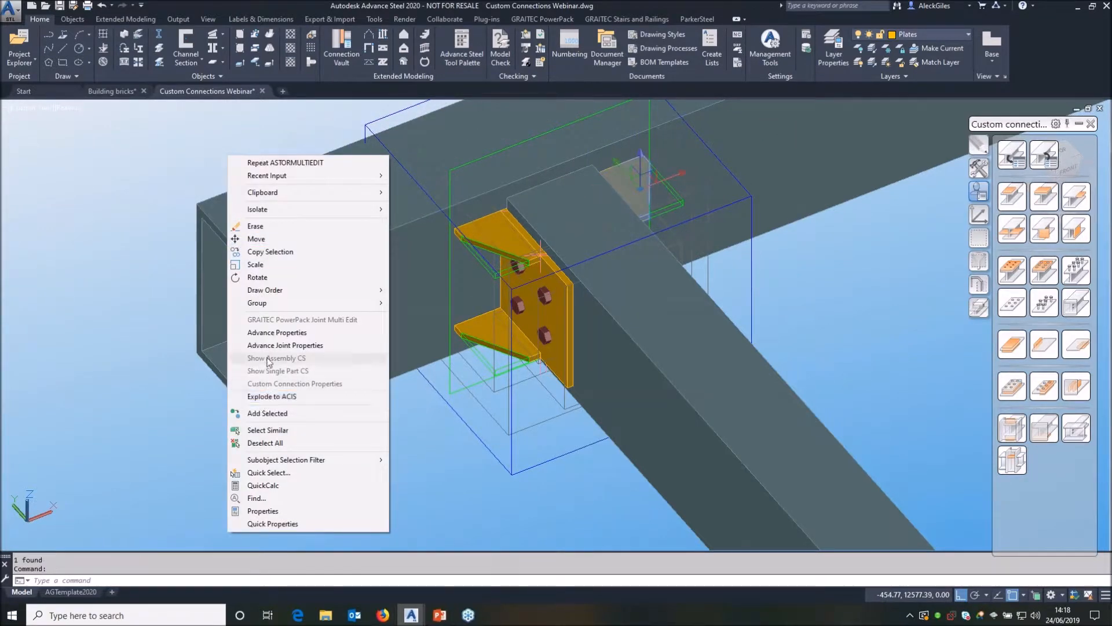
left_click(292, 345)
left_click(185, 287)
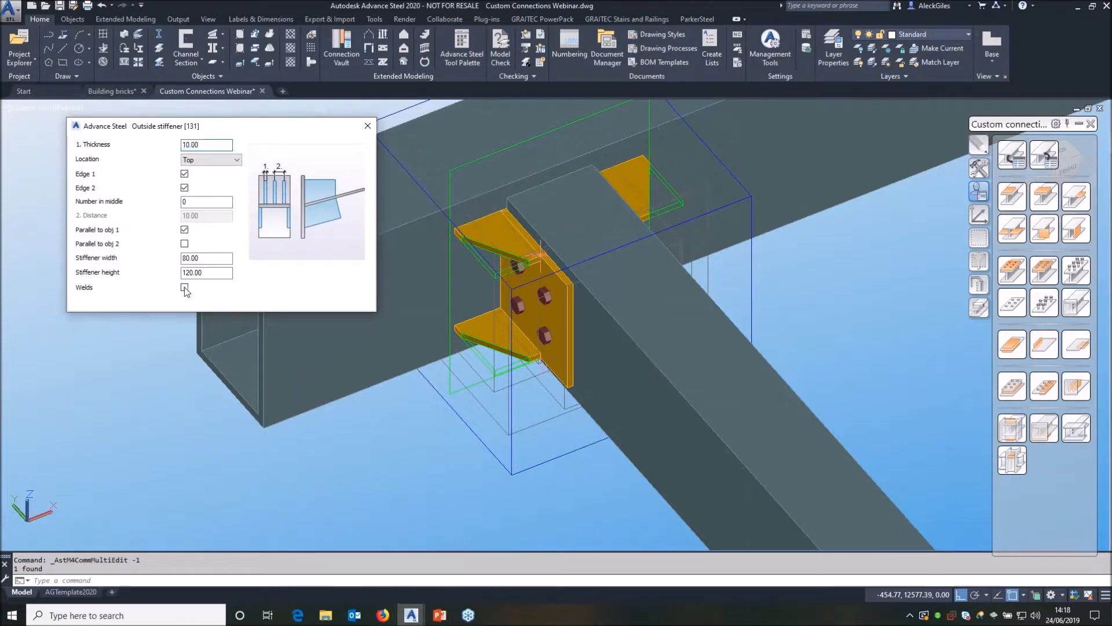
left_click(368, 126)
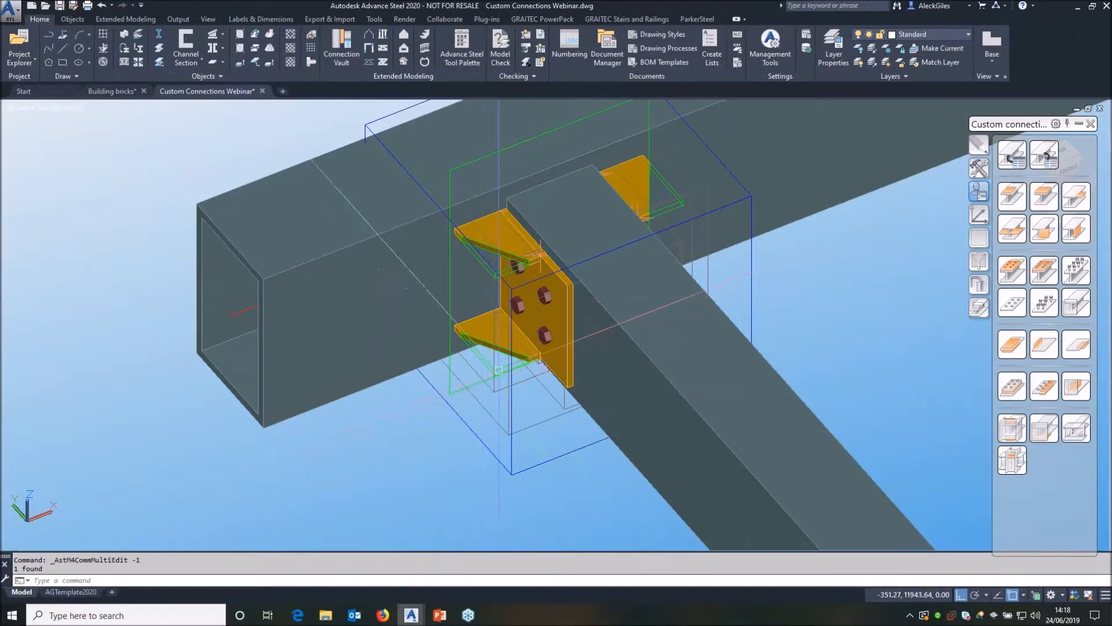
Add an End plate connection to the curved beam's end where it meets the column.
scroll(498, 362, "down", 8)
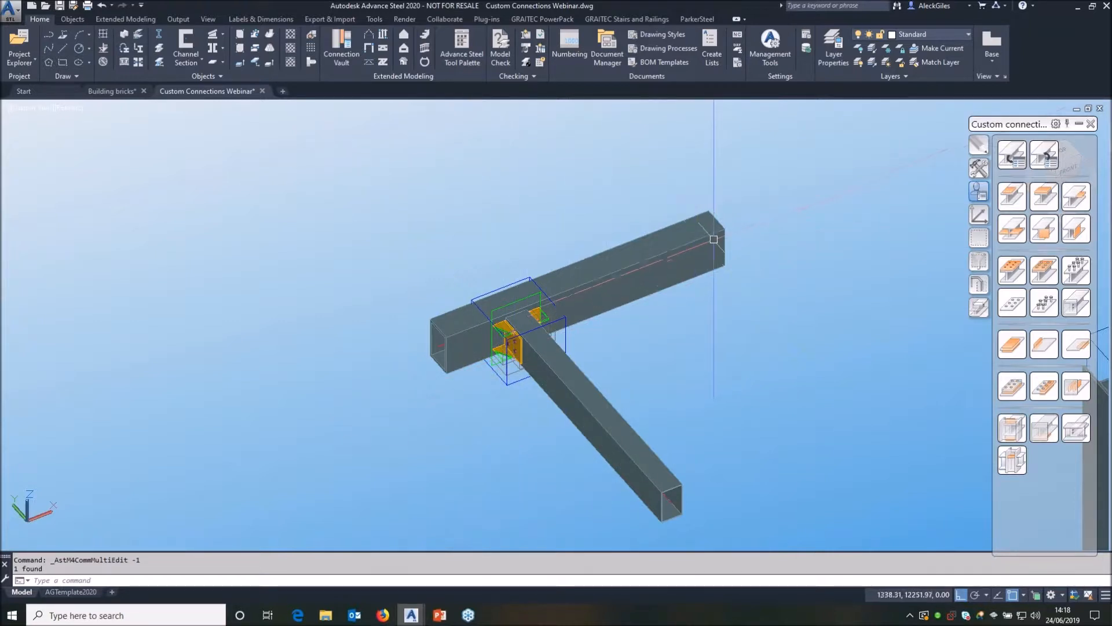
middle_click_drag(764, 220, 355, 377)
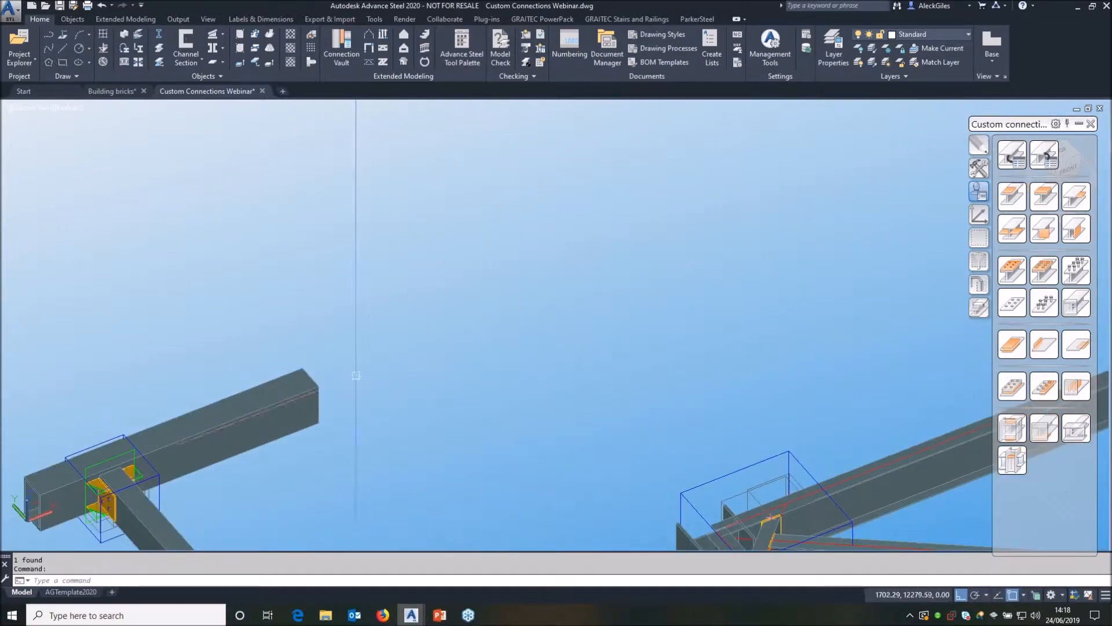
middle_click_drag(489, 353, 601, 623, "shift")
scroll(555, 158, "up", 4)
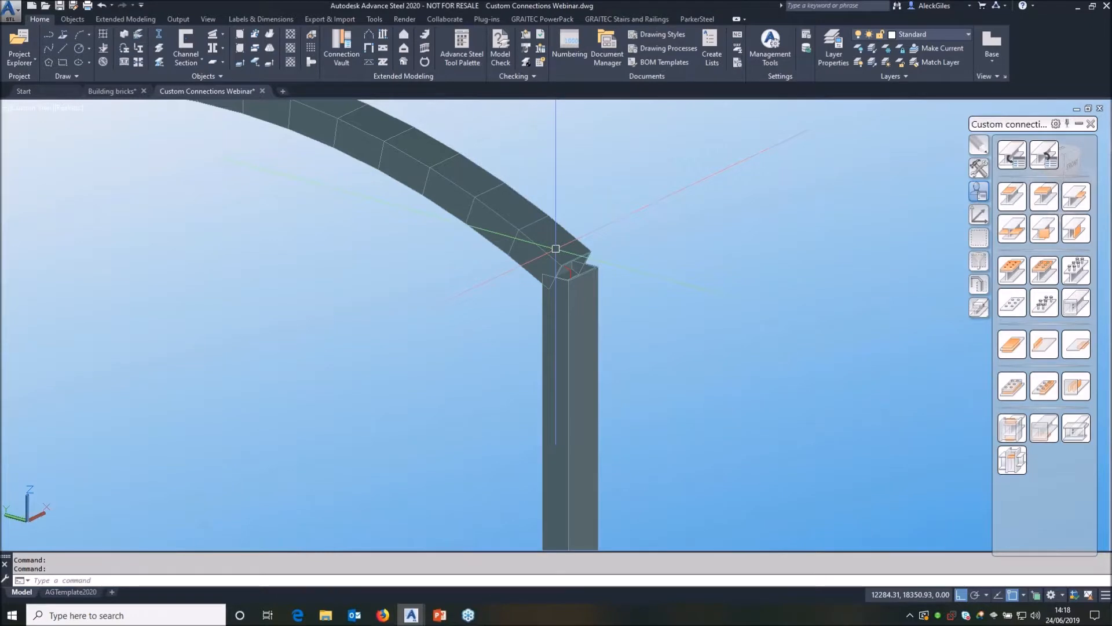
scroll(555, 249, "down", 2)
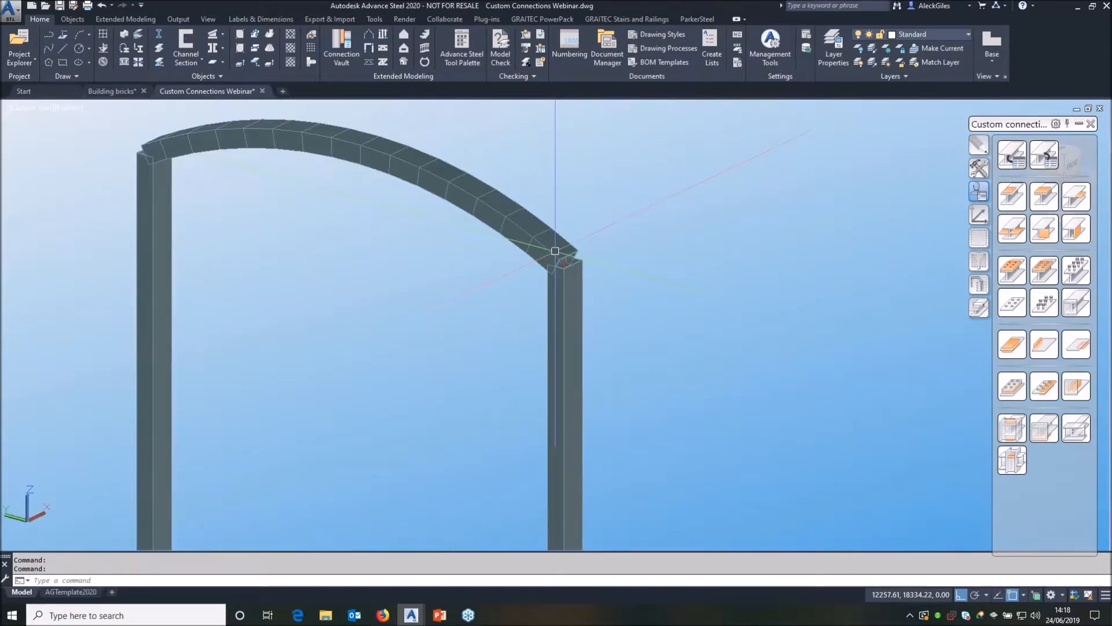
scroll(555, 250, "up", 5)
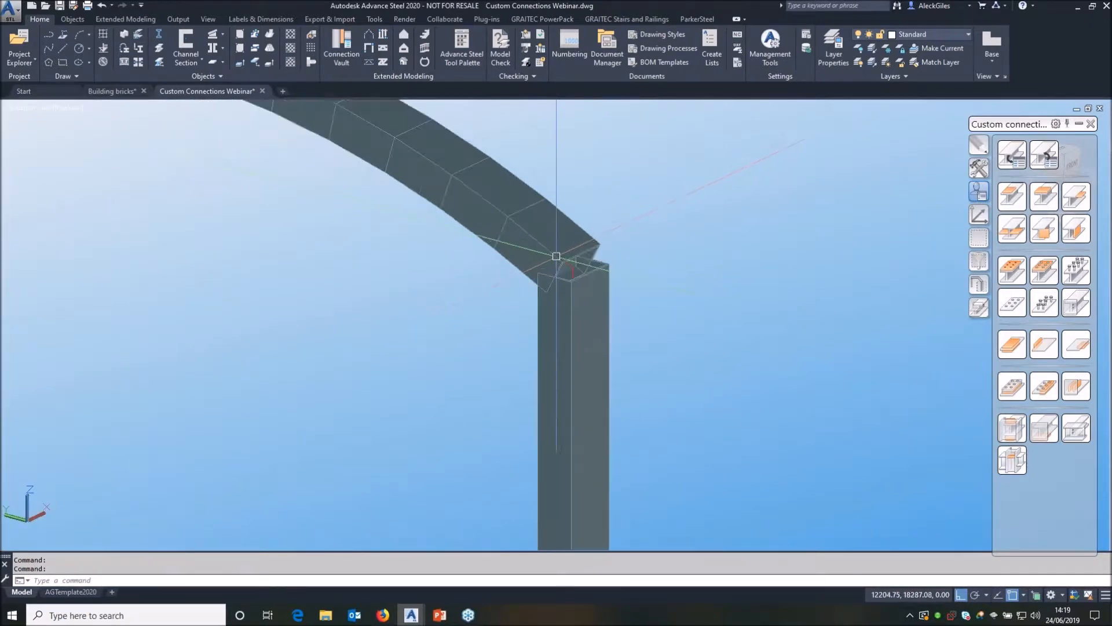
scroll(556, 257, "down", 4)
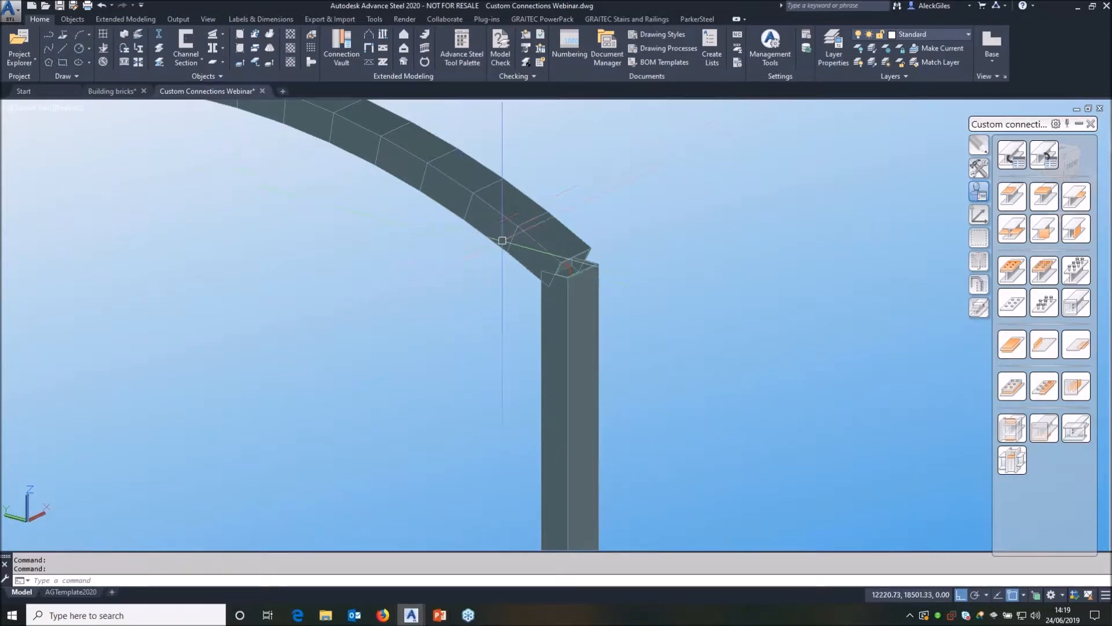
scroll(562, 256, "up", 3)
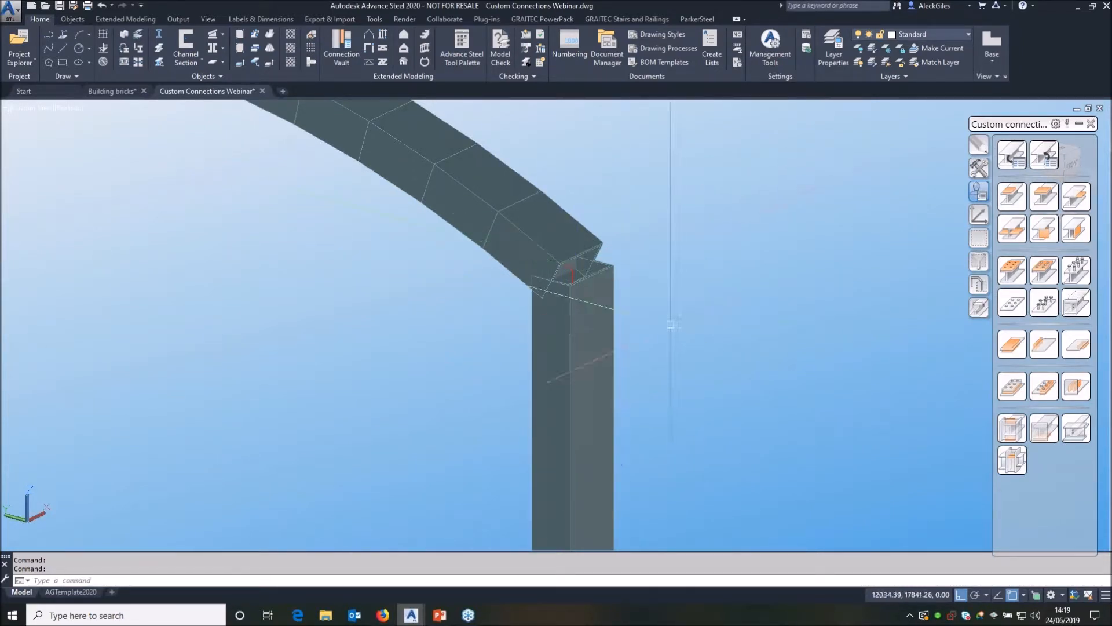
left_click(336, 51)
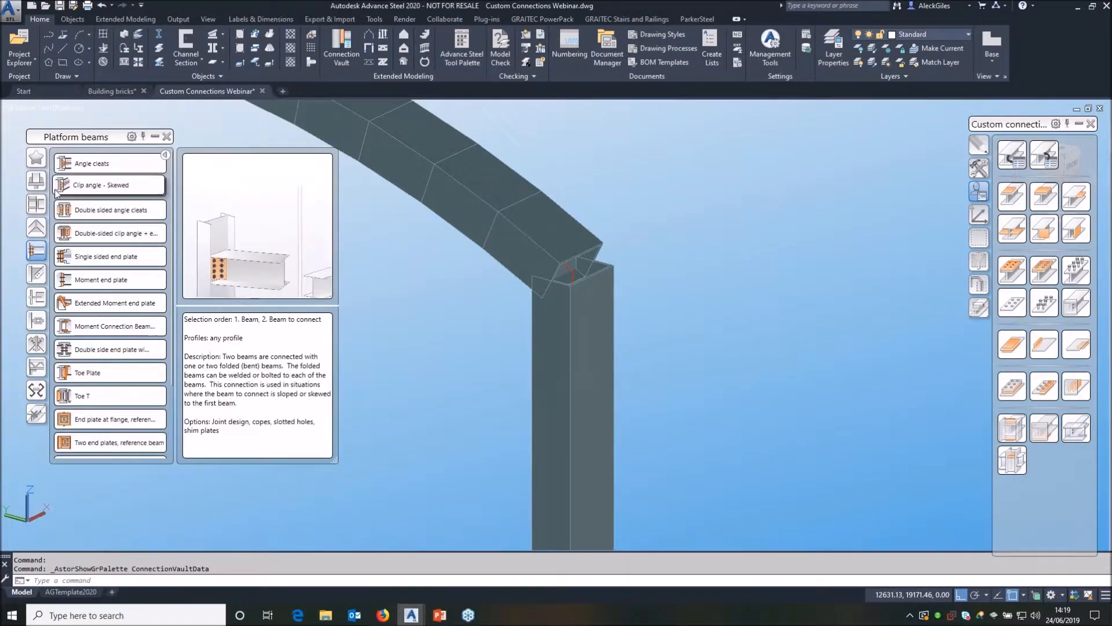
left_click(35, 180)
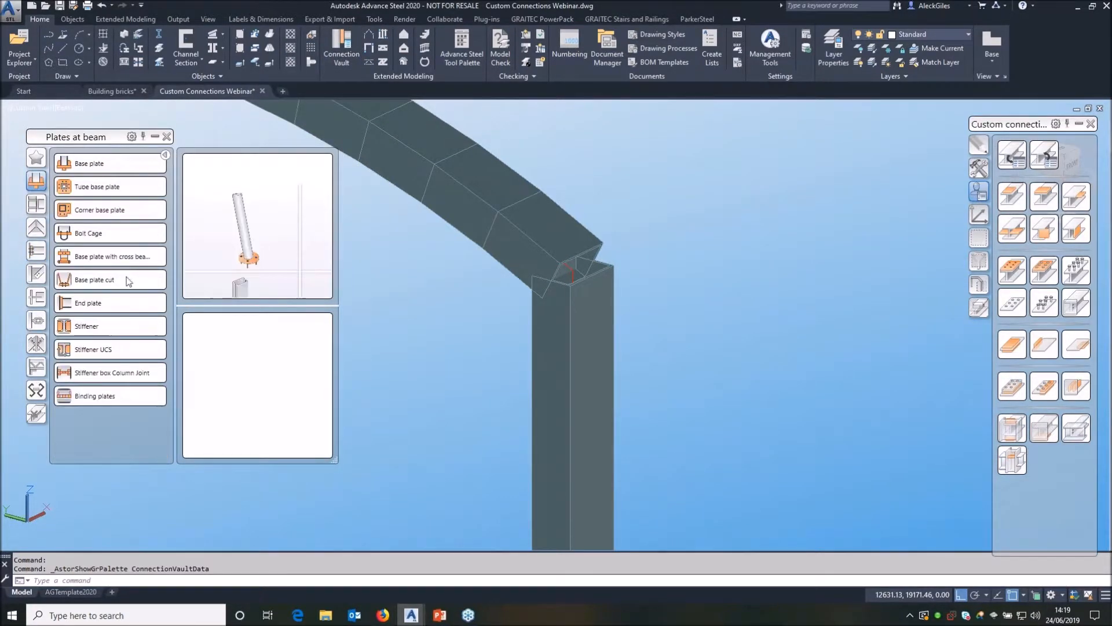
left_click(79, 303)
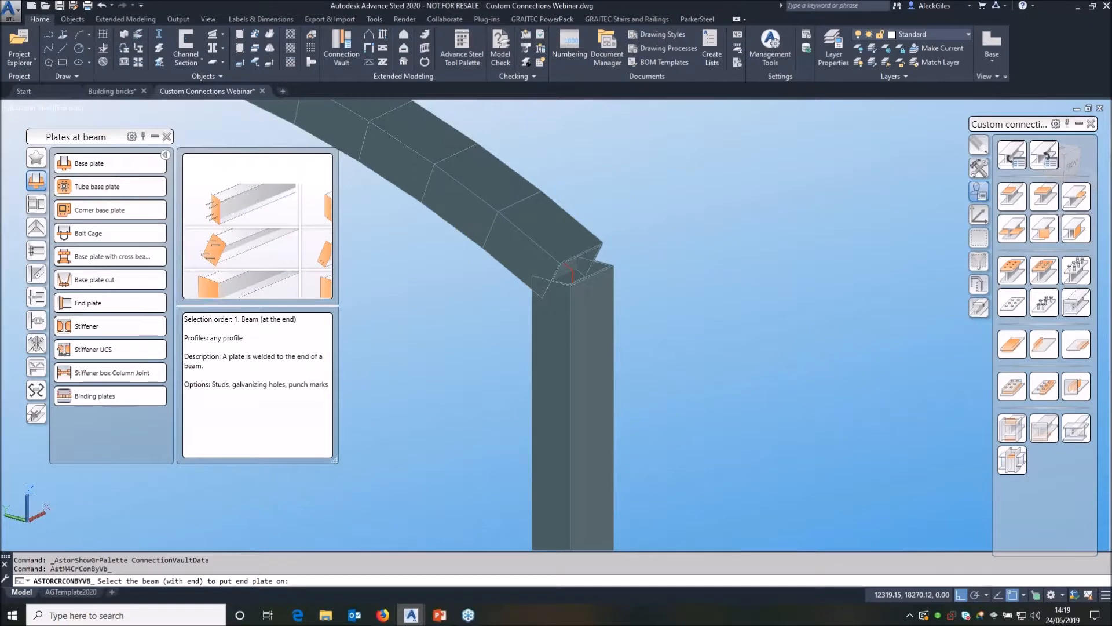
left_click(588, 270)
Set the end plate's Shortening option to value and enter a negative shortening value.
left_click(84, 163)
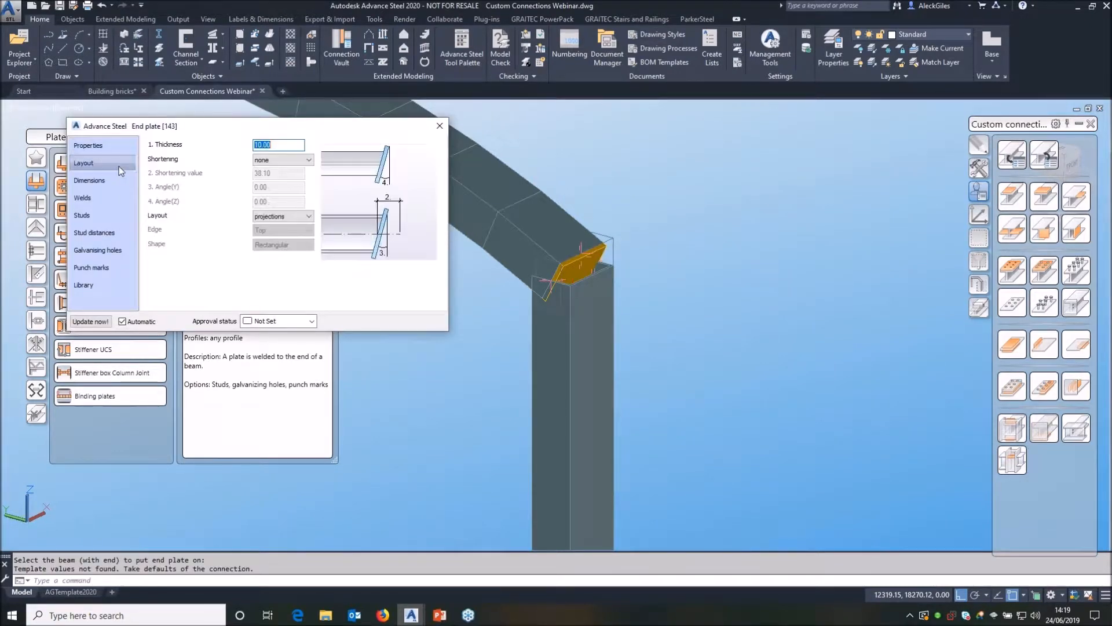
left_click(283, 160)
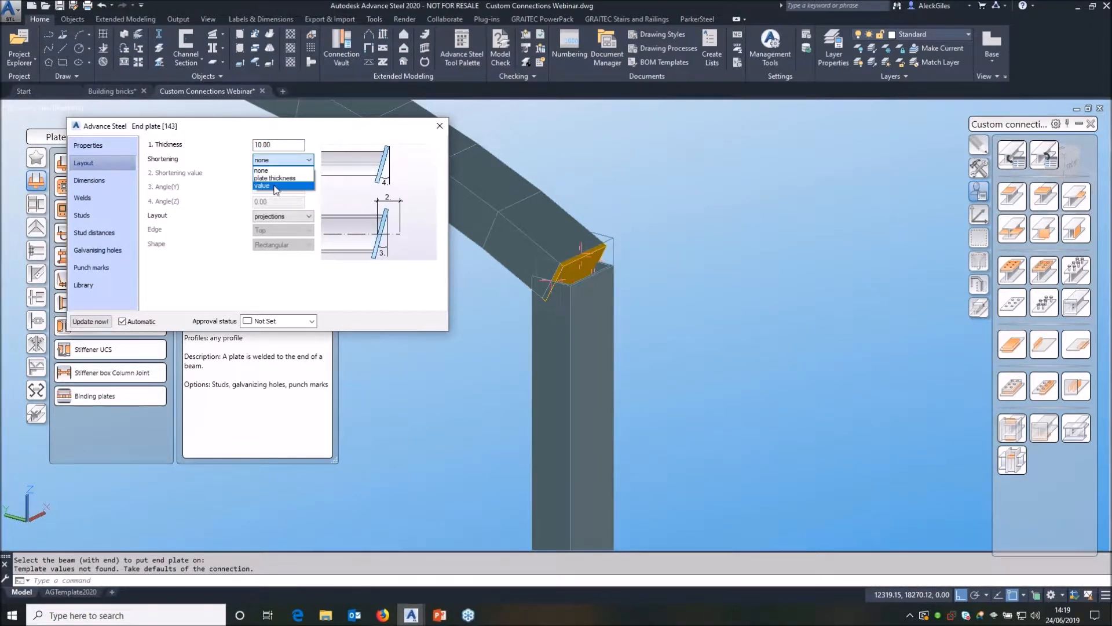
left_click(262, 185)
type("-")
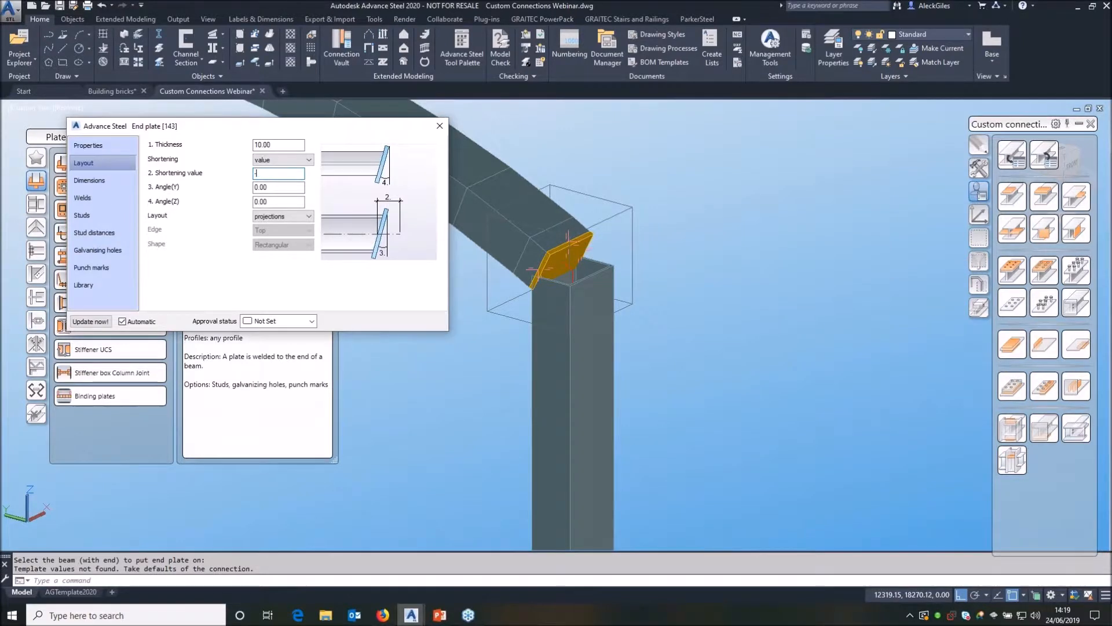
Set the shortening value of the curved beam's end plate to -150 mm and finish editing the plate.
type("150")
key("Return")
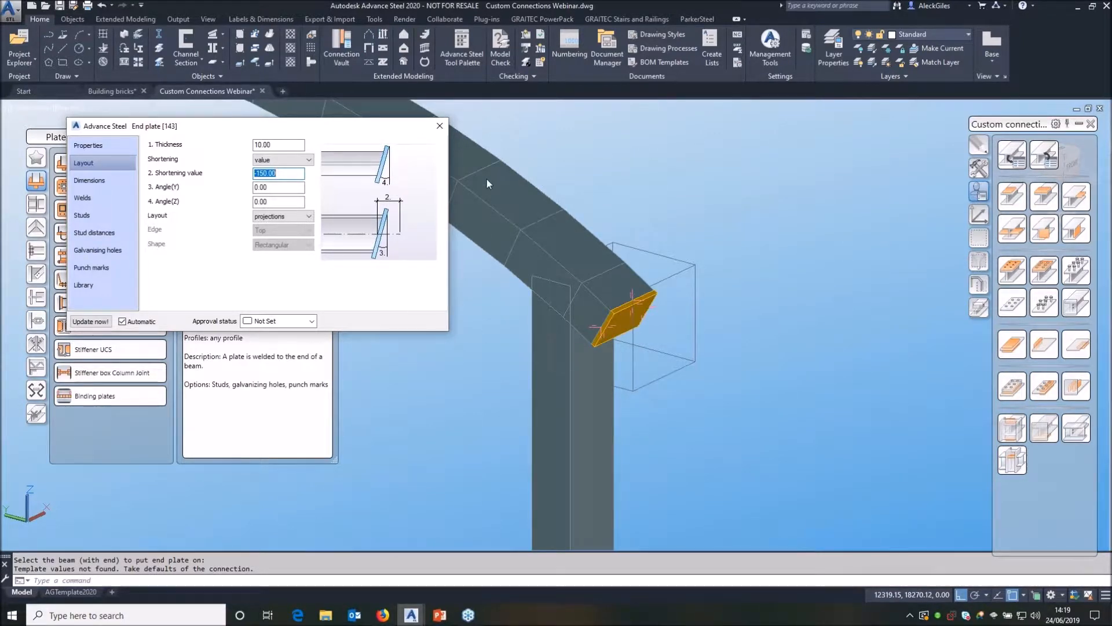
left_click(440, 126)
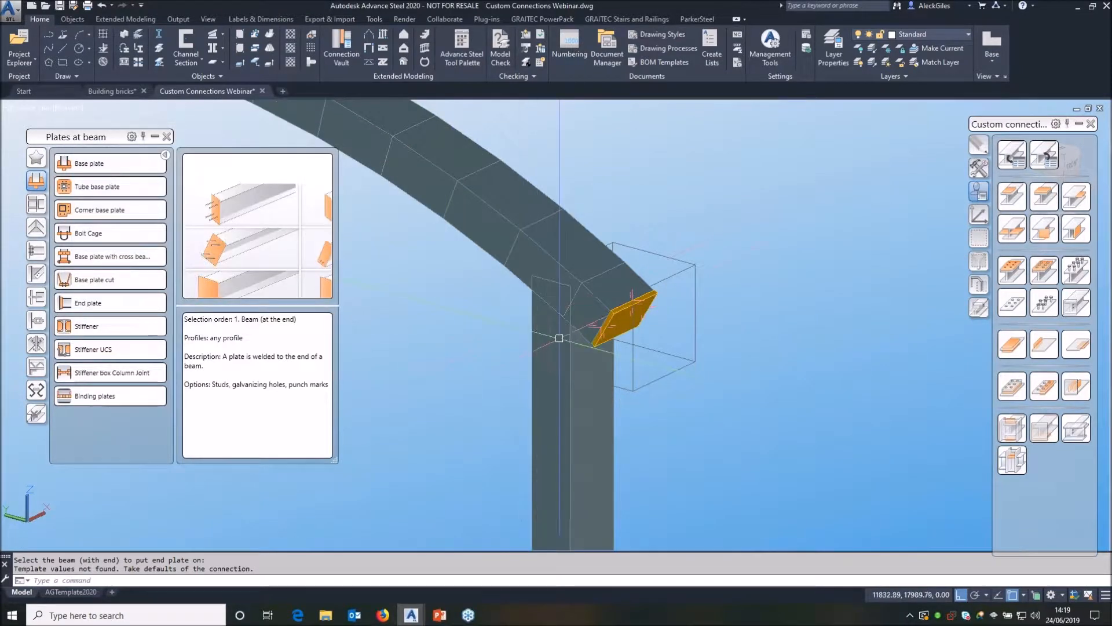
Apply a flange saw cut to the column's upper end against the curved beam.
scroll(559, 304, "up", 2)
middle_click_drag(555, 328, 573, 316, "shift")
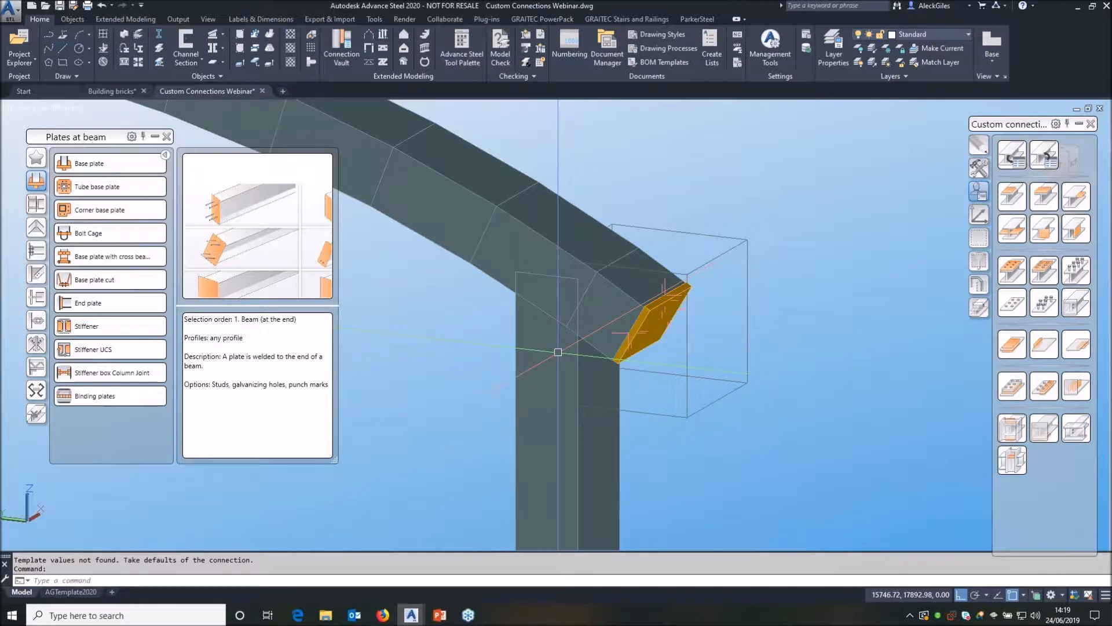
middle_click_drag(558, 352, 638, 319)
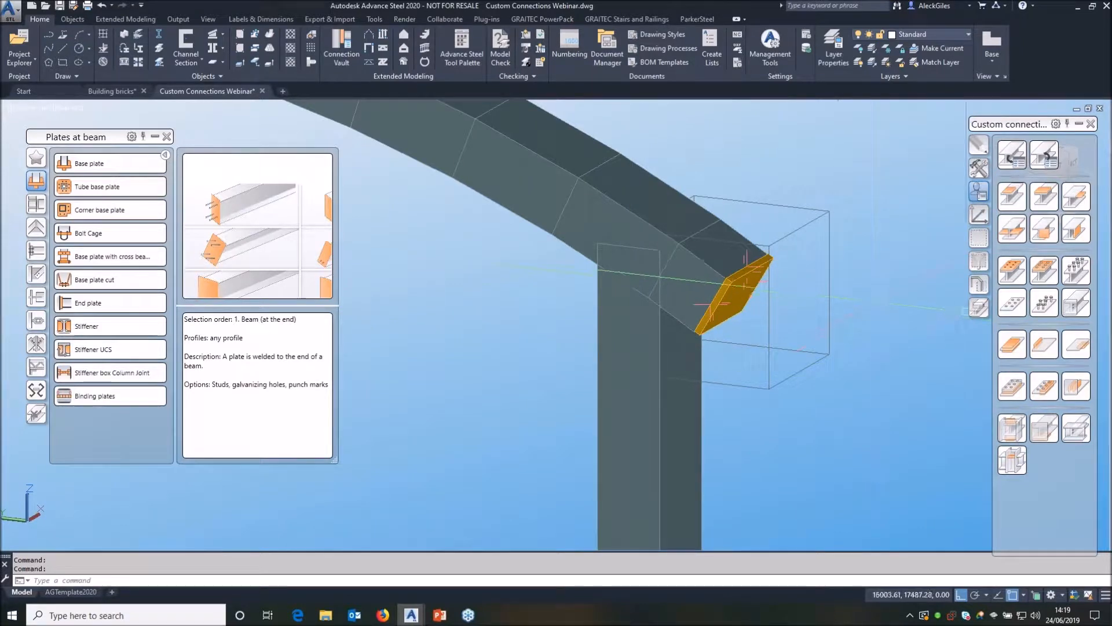
left_click(979, 307)
left_click(1012, 219)
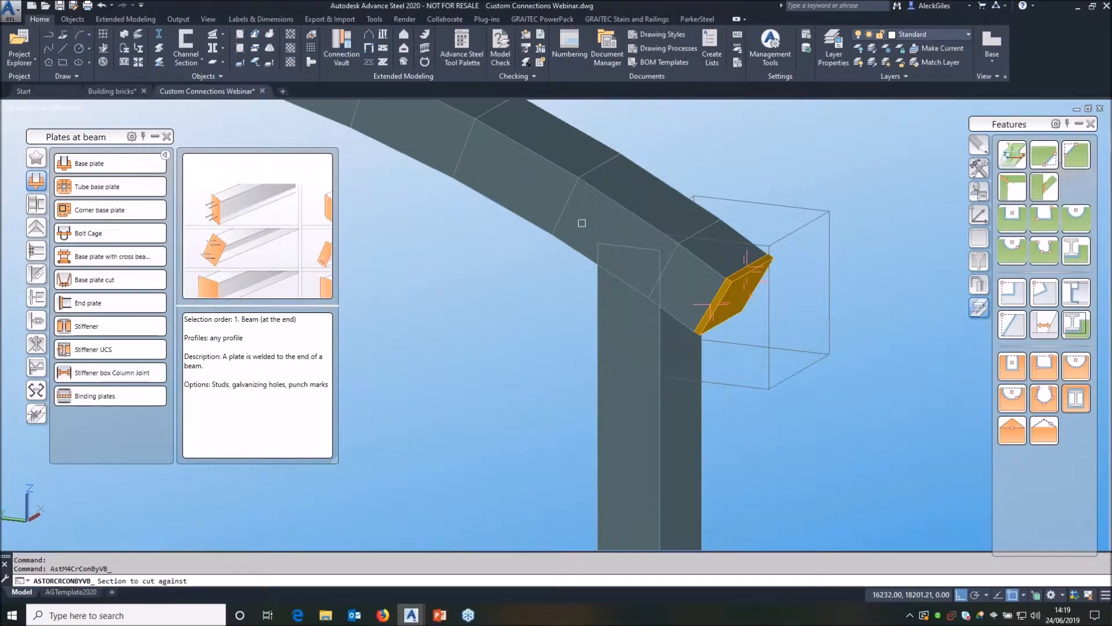
left_click(582, 223)
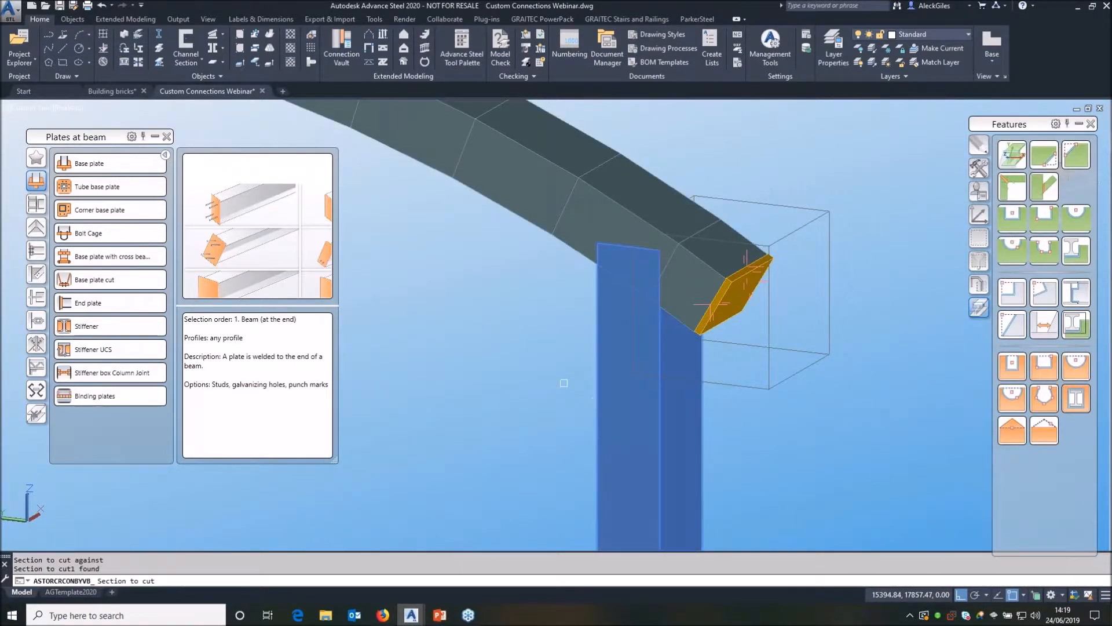
left_click(564, 383)
Set the column saw cut's gap to 10 mm and finish editing the cut.
left_click(123, 163)
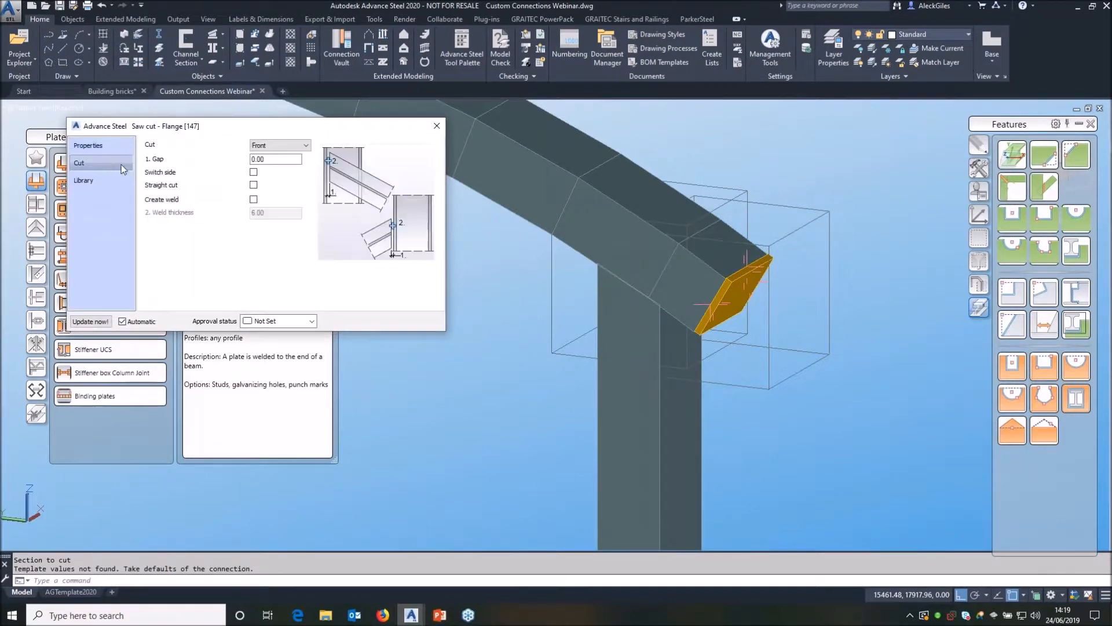
type("1")
key("Return")
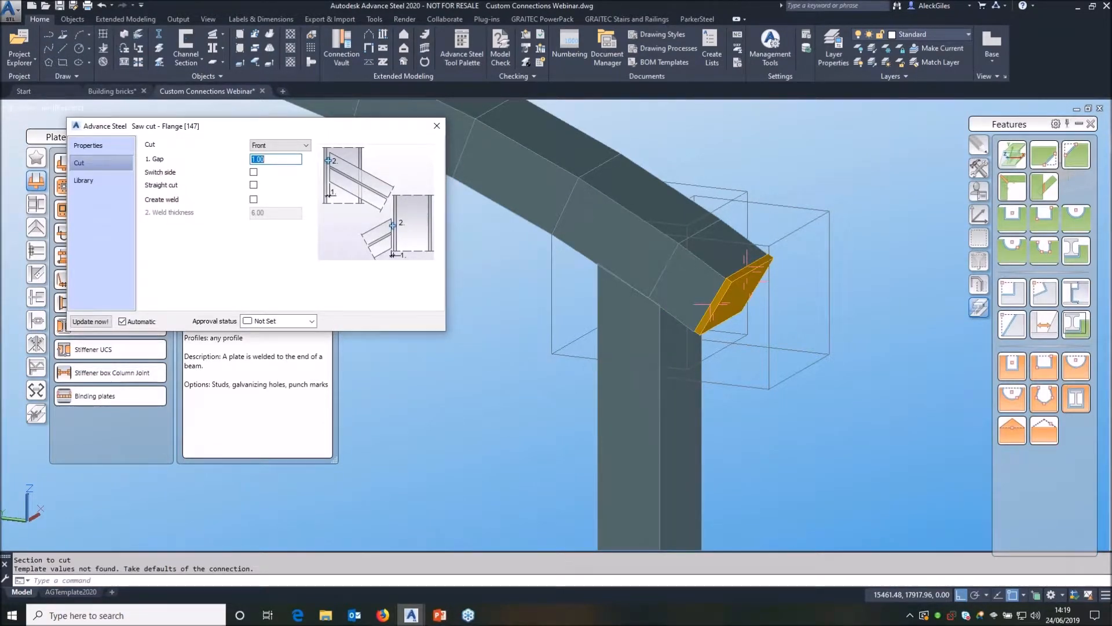
type("10")
key("Return")
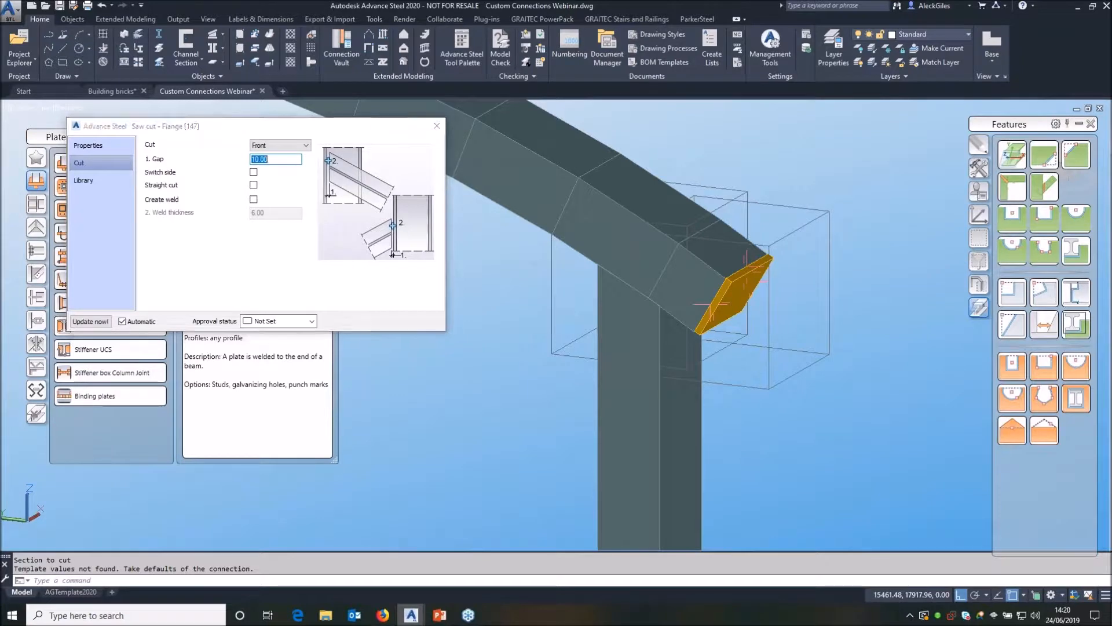
left_click(437, 125)
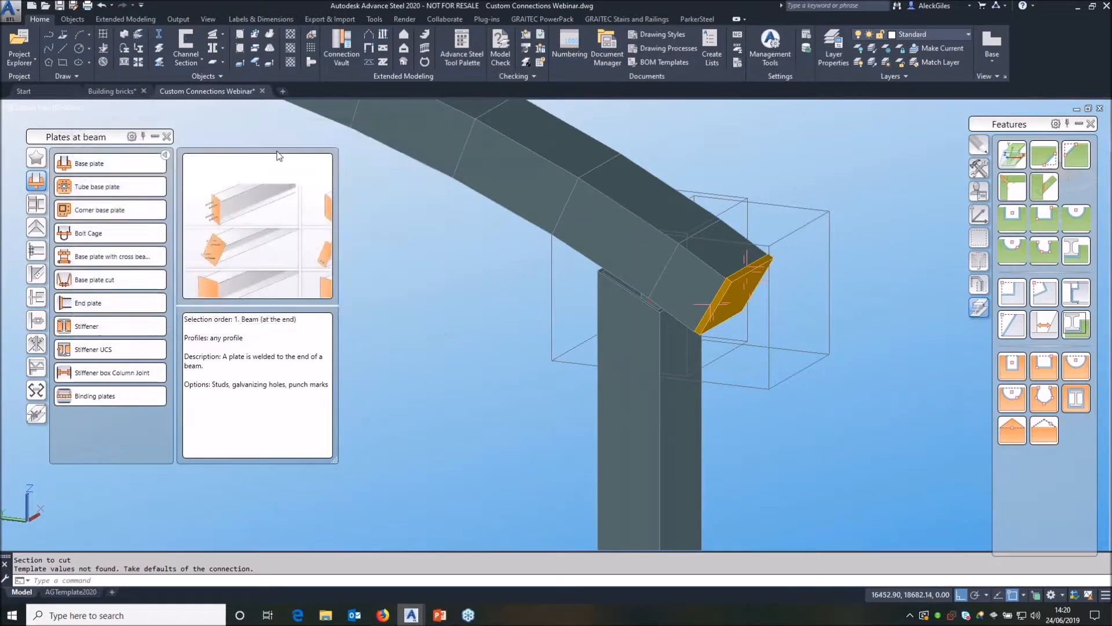
Dismiss the Plates at beam connection library and switch the model's visual style to Wireframe.
left_click(166, 136)
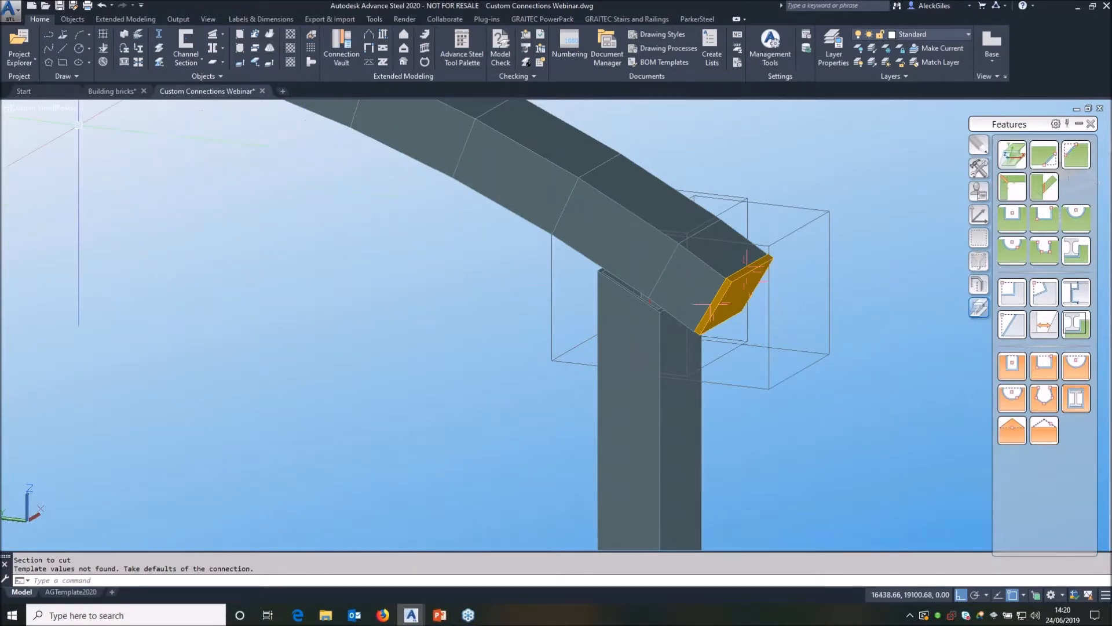
left_click(69, 108)
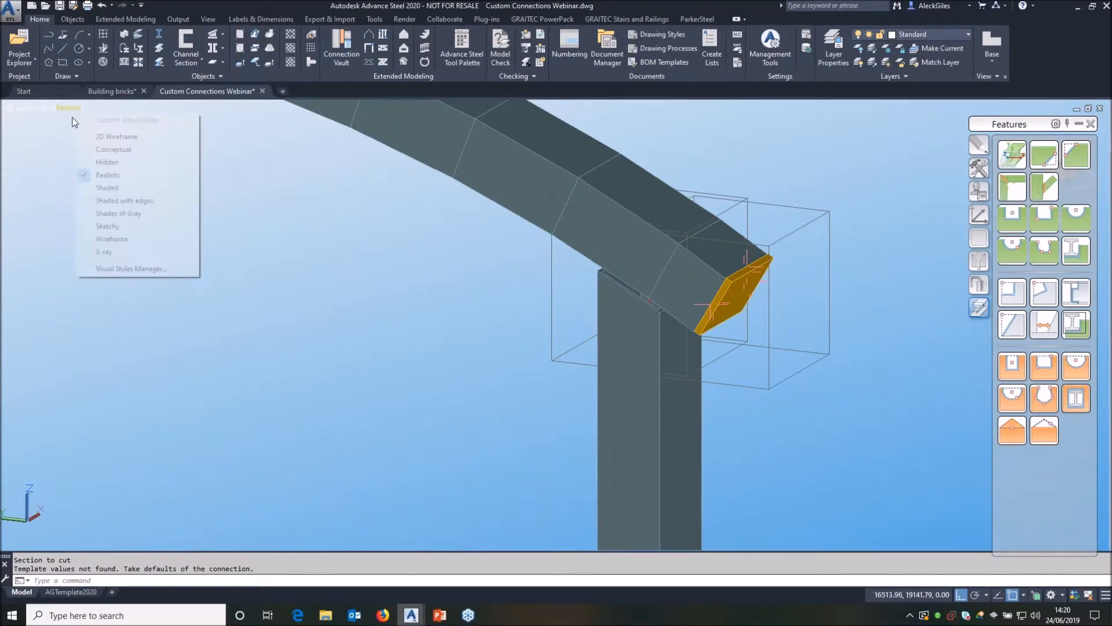
left_click(104, 239)
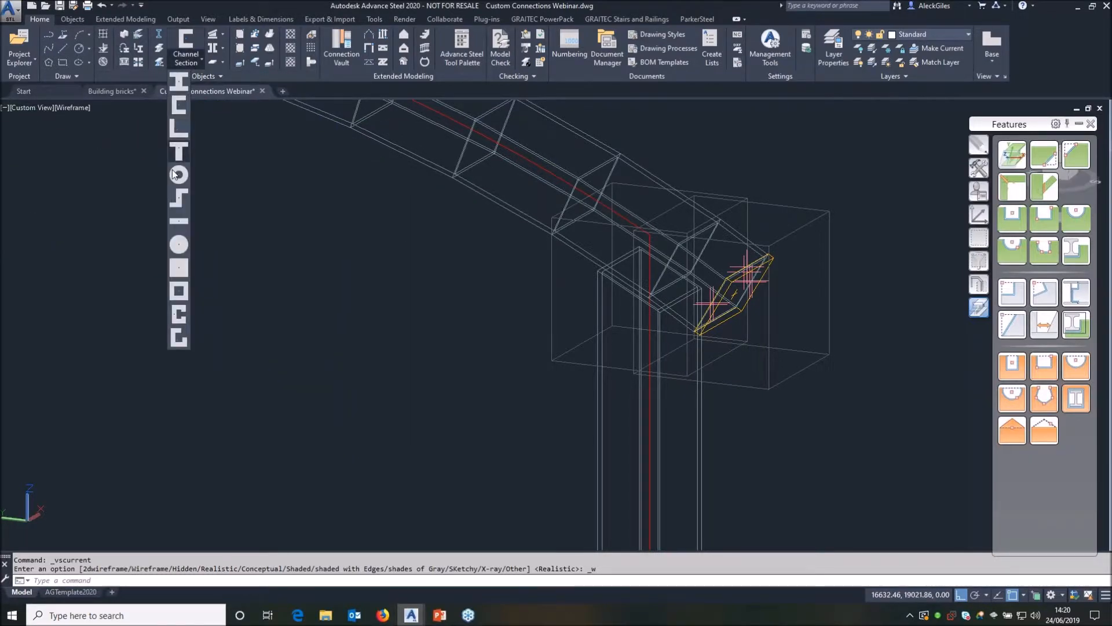
Create a 260 mm long rectangular hollow section running down the column's axis from its upper end node.
left_click(178, 291)
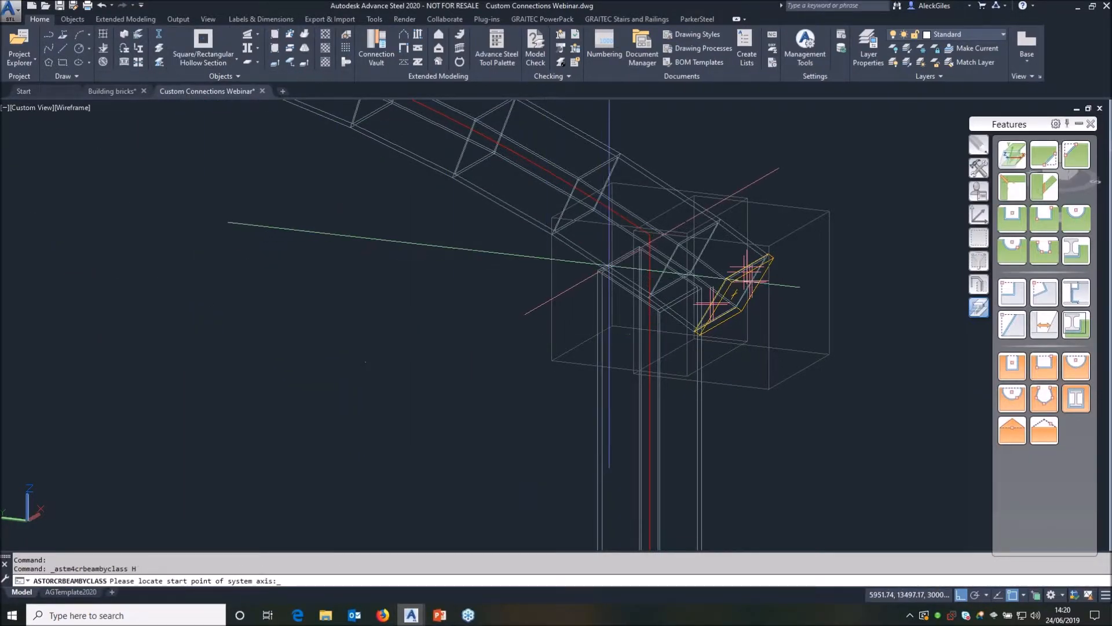
left_click(644, 315)
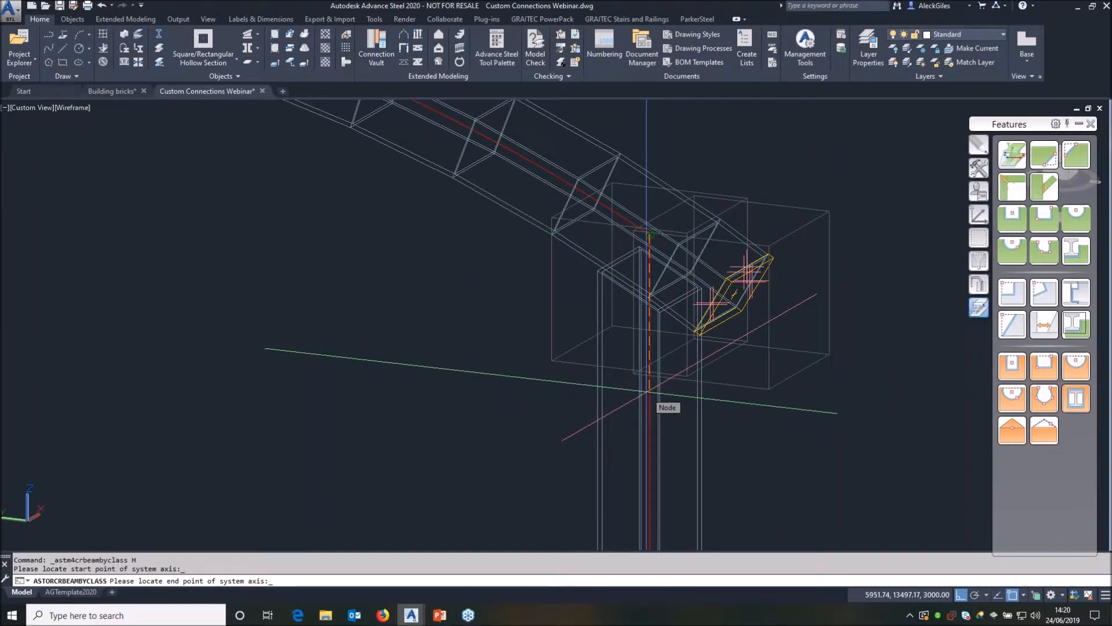
type("260")
key("Return")
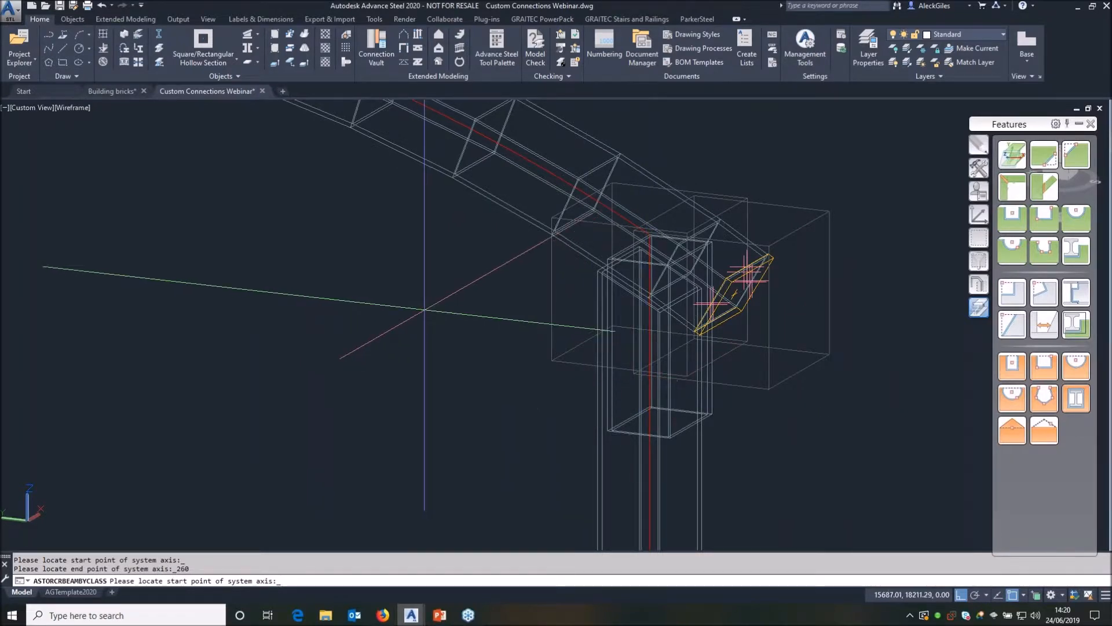
key("Return")
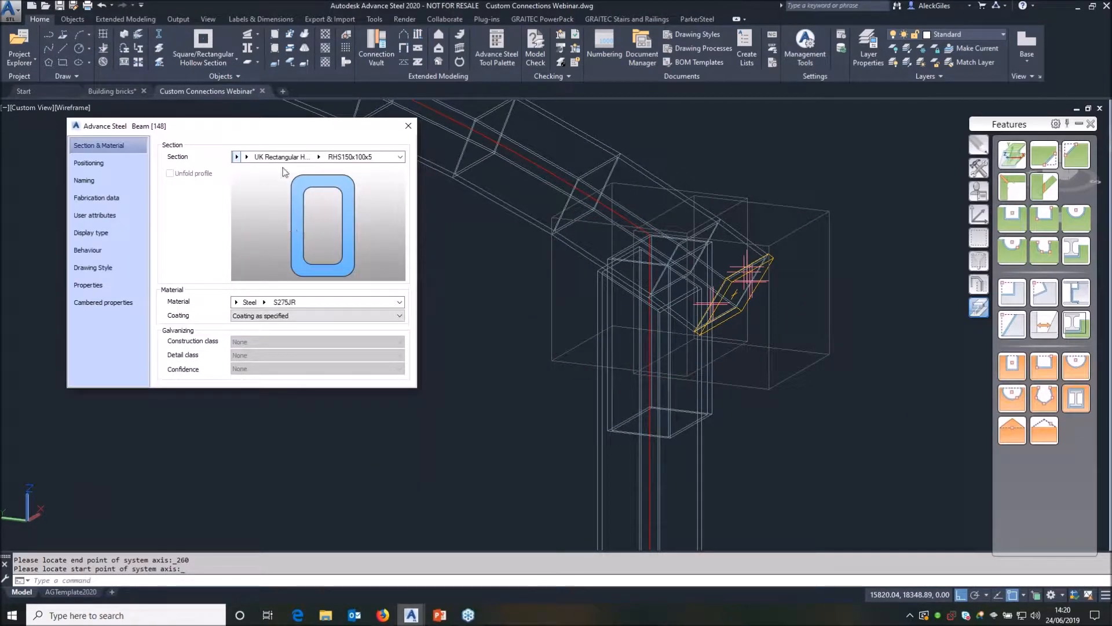
Change the short inner beam's section to RHS120x80x5 and centre its offset on the column's system axis.
left_click(318, 156)
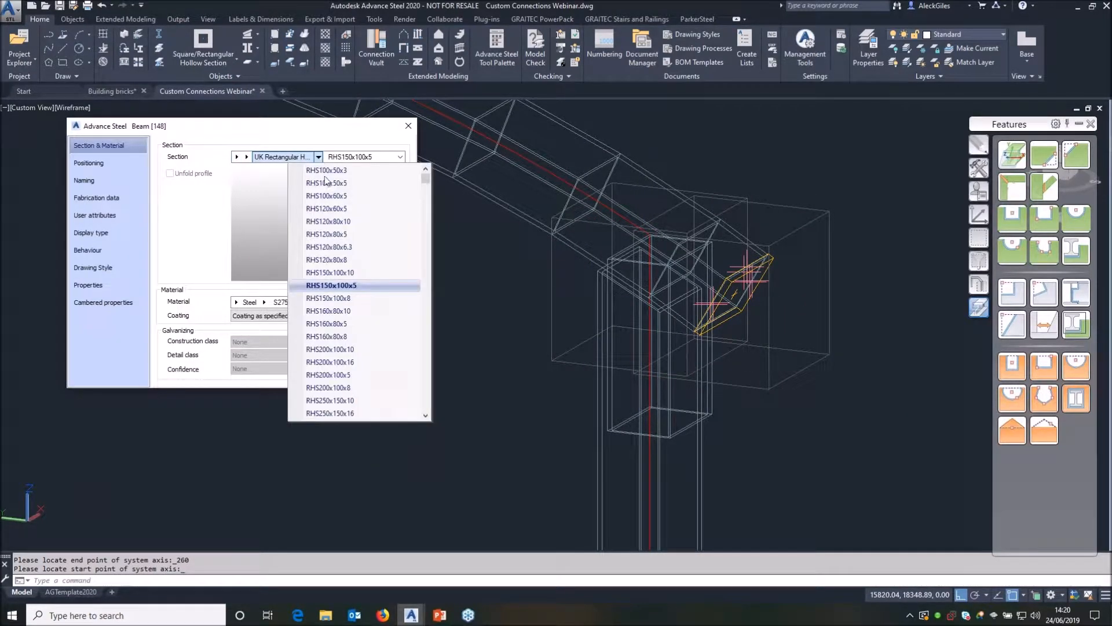
left_click(326, 235)
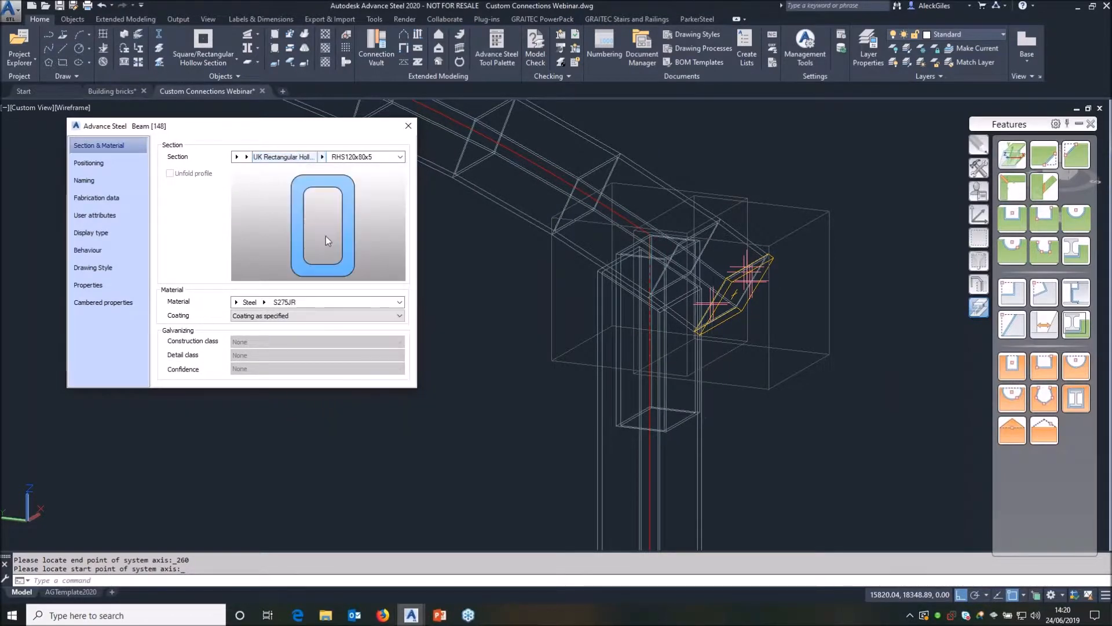
left_click(130, 165)
left_click(215, 175)
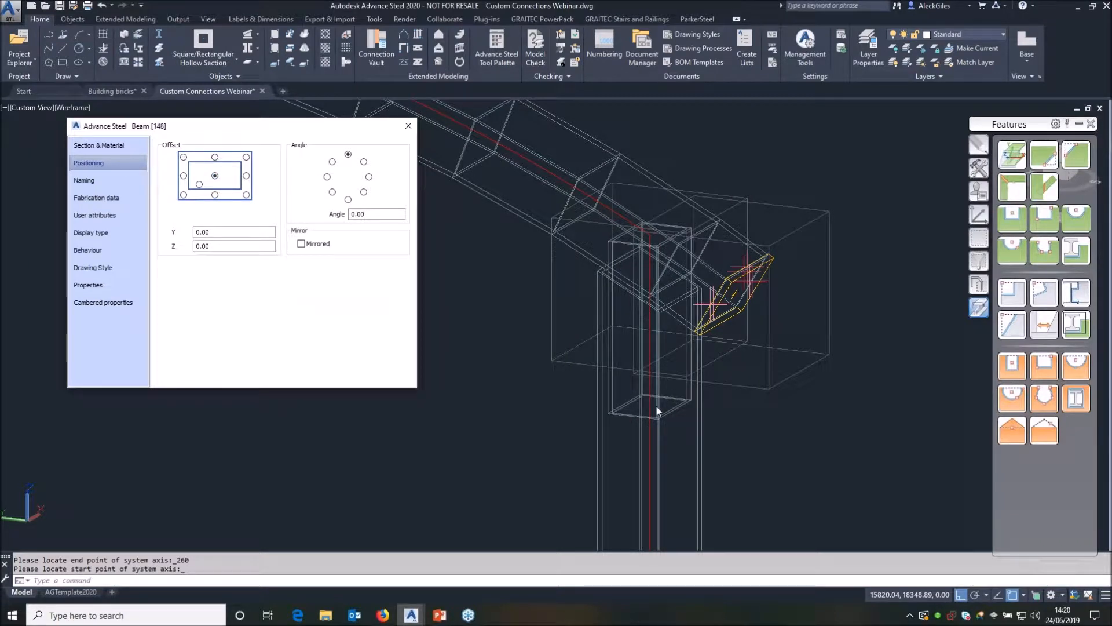
left_click(409, 126)
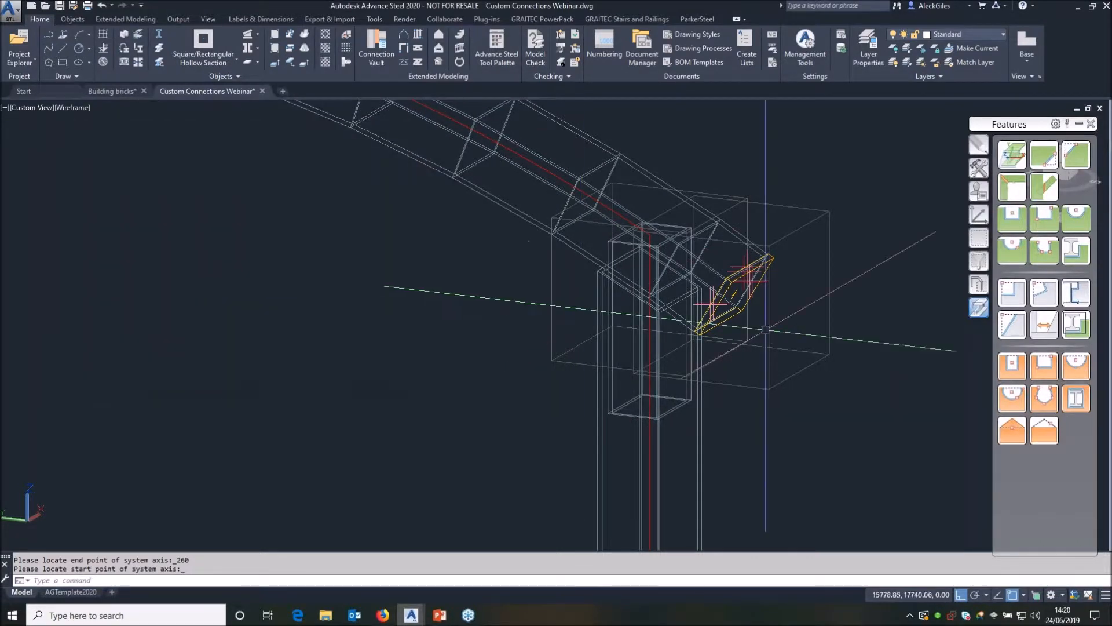
Apply a flange saw cut to the short inner RHS against the curved beam, with weld creation enabled.
left_click(1012, 187)
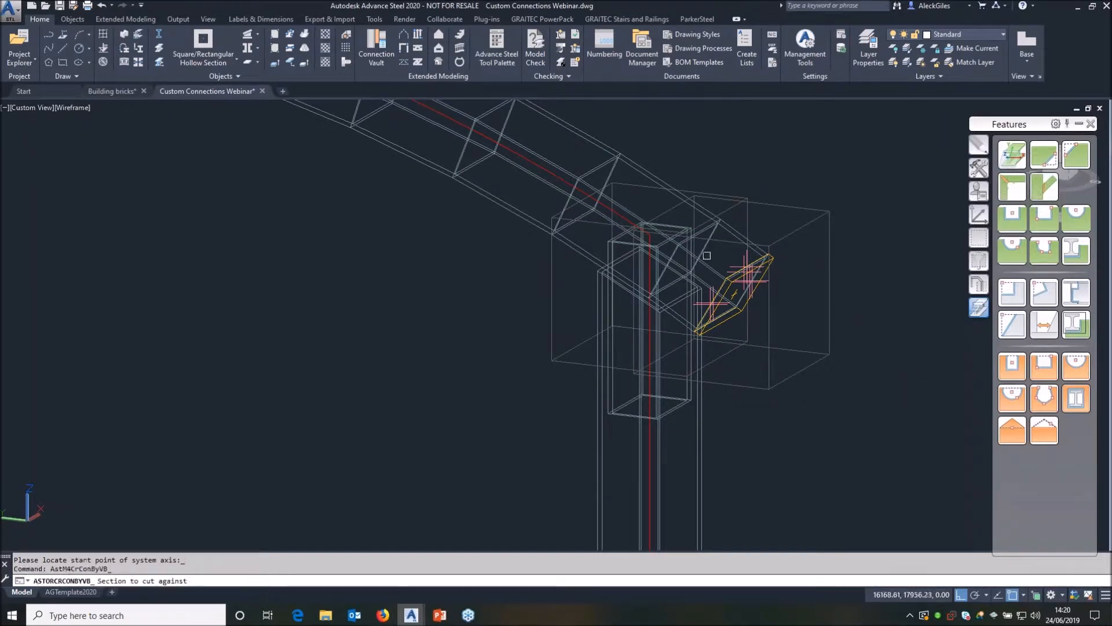
left_click(589, 252)
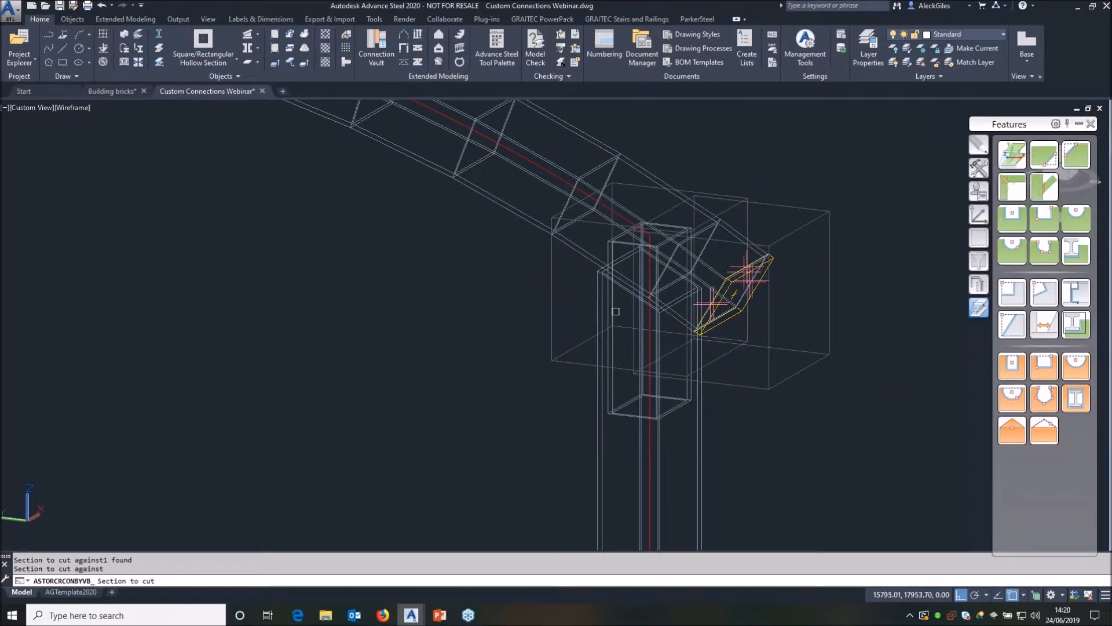
left_click(614, 309)
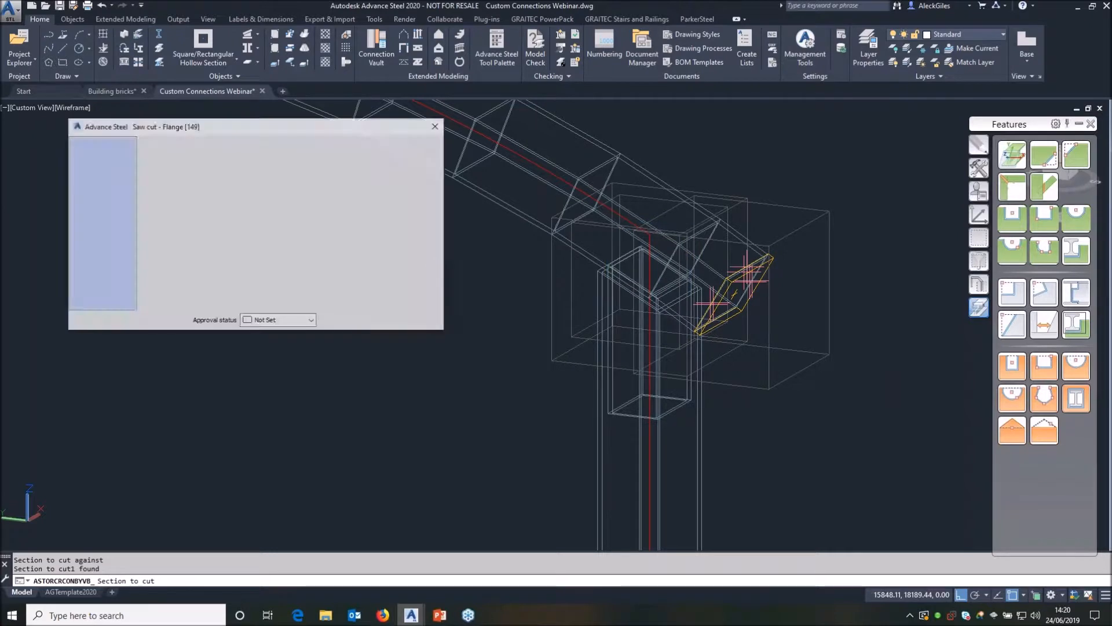
left_click(101, 164)
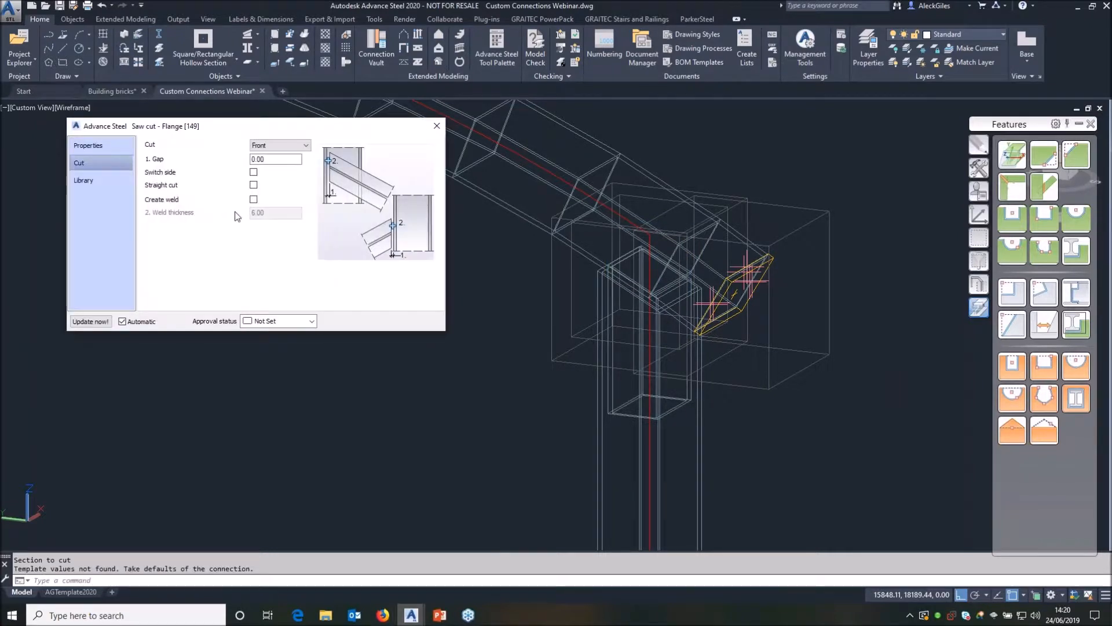
left_click(254, 199)
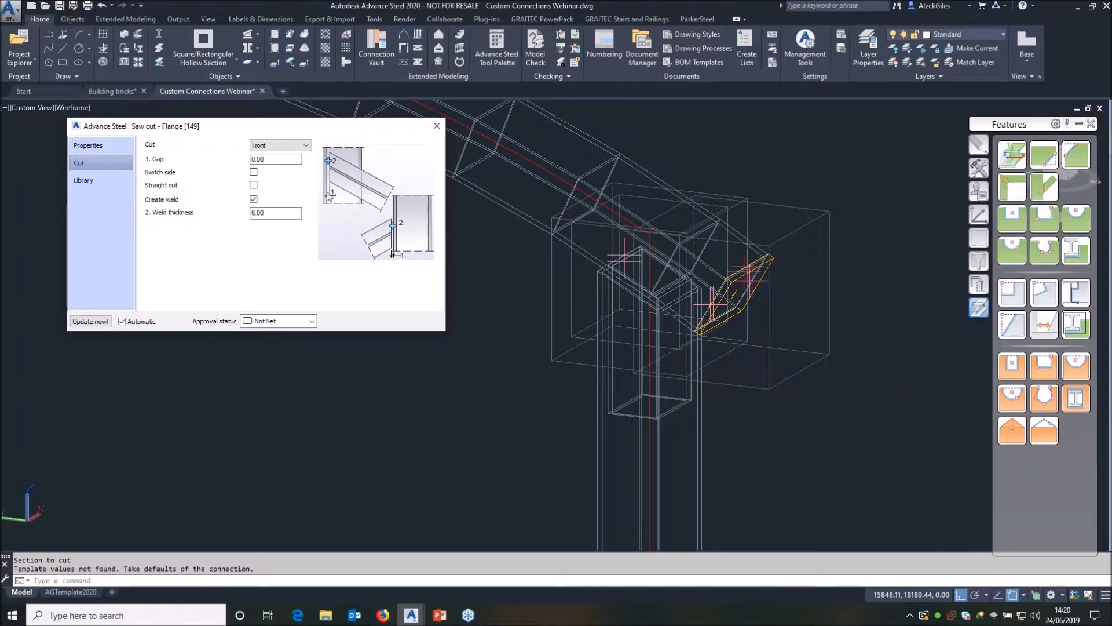
left_click(437, 126)
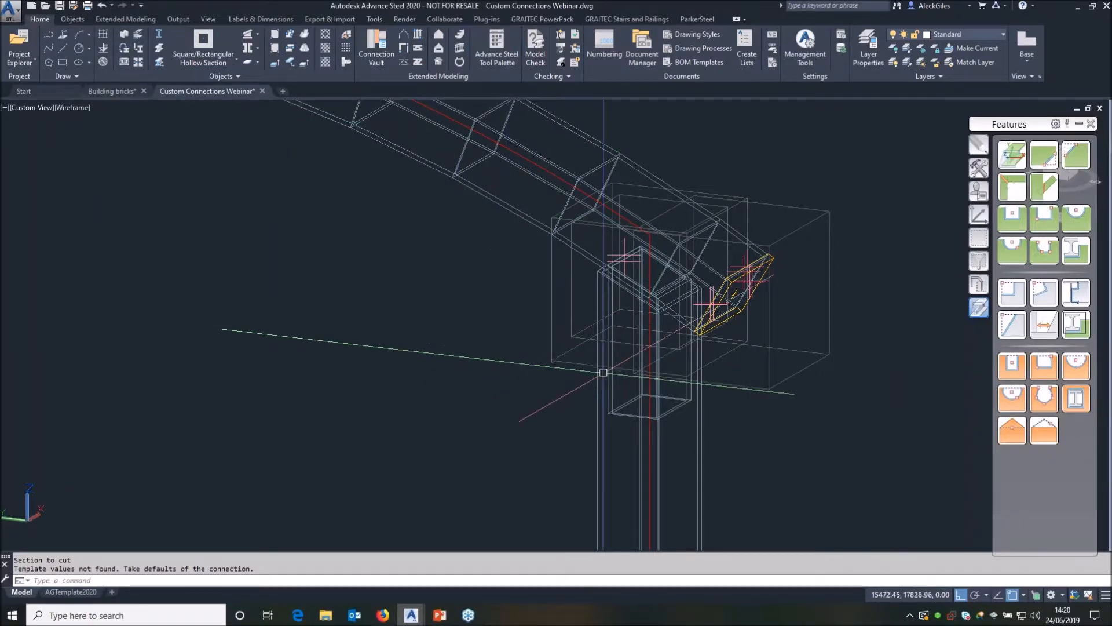
Add a bolts-on-beam custom connection to the short inner RHS, selecting the column as the connected object.
middle_click_drag(555, 393, 495, 396, "shift")
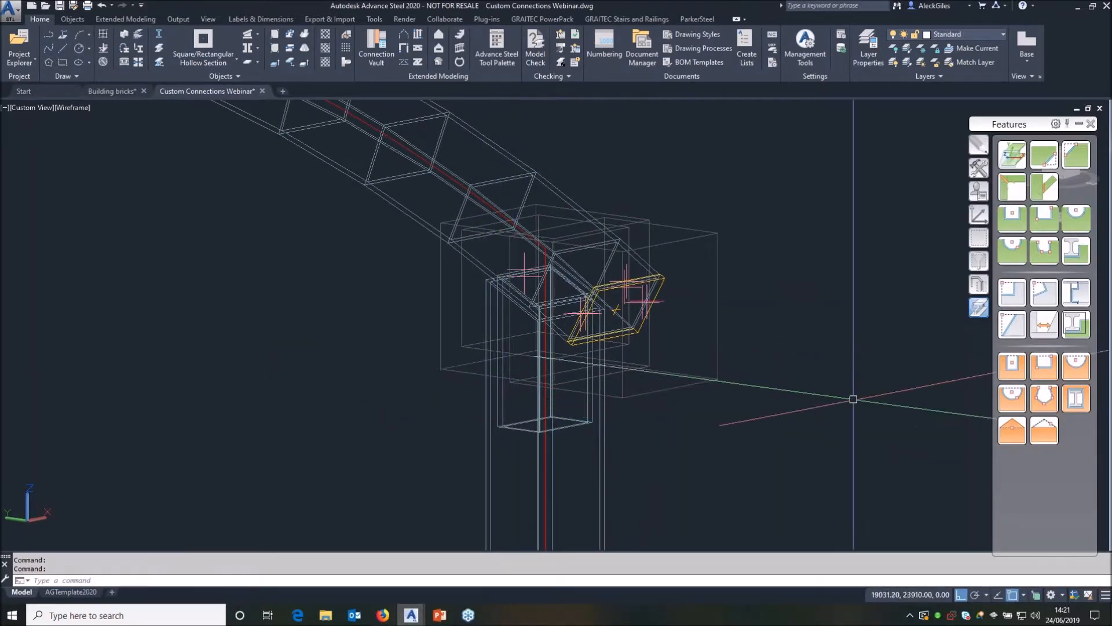
left_click(979, 191)
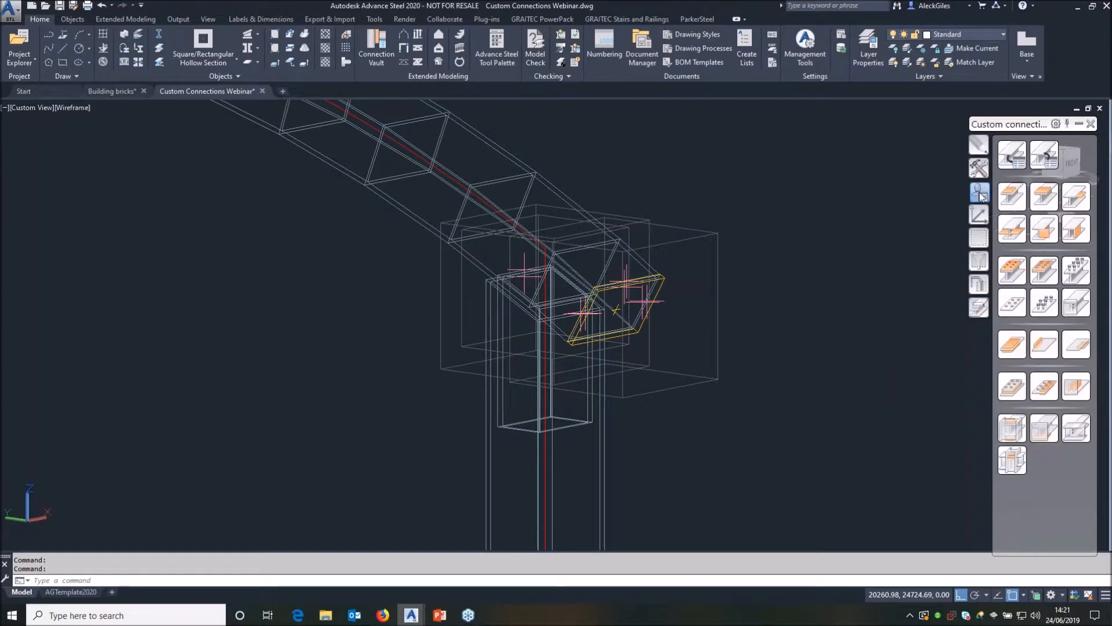
left_click(1011, 270)
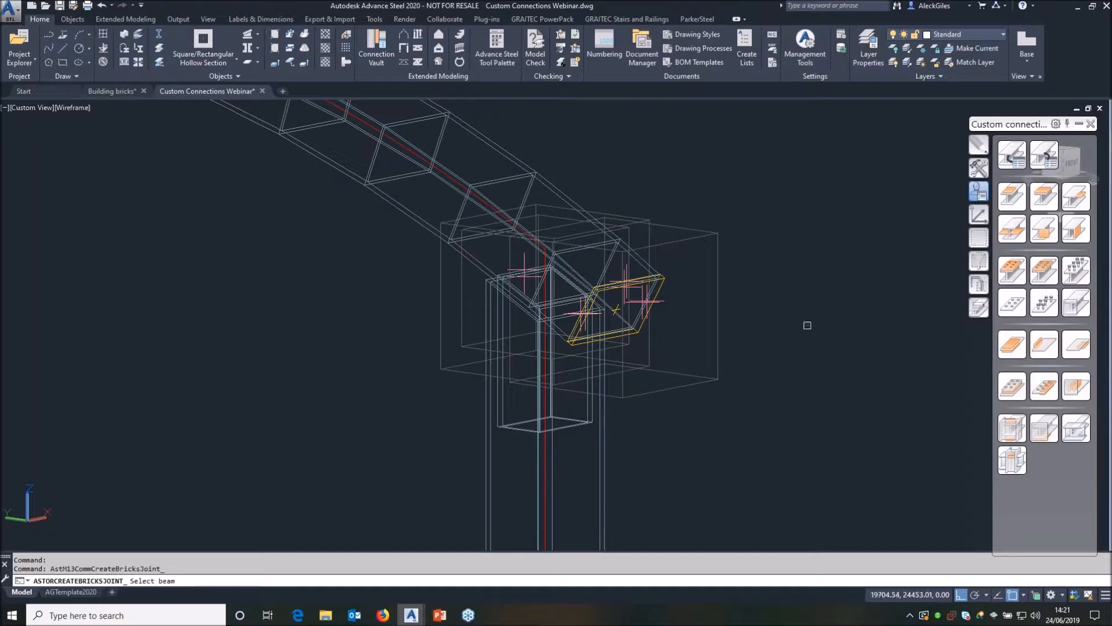
left_click(515, 430)
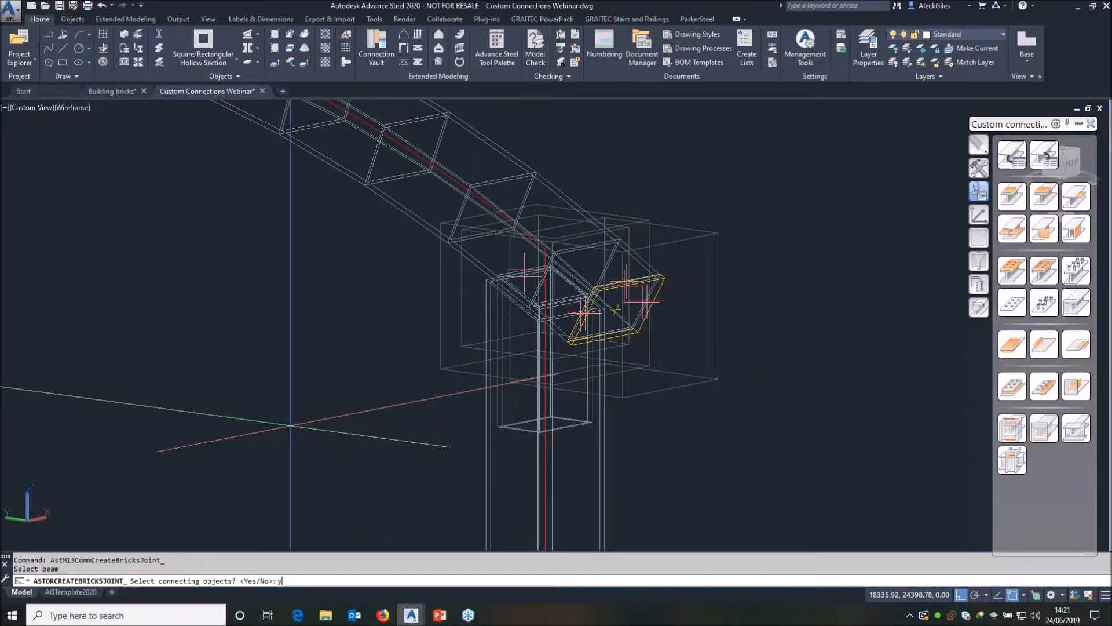
type("y")
key("Return")
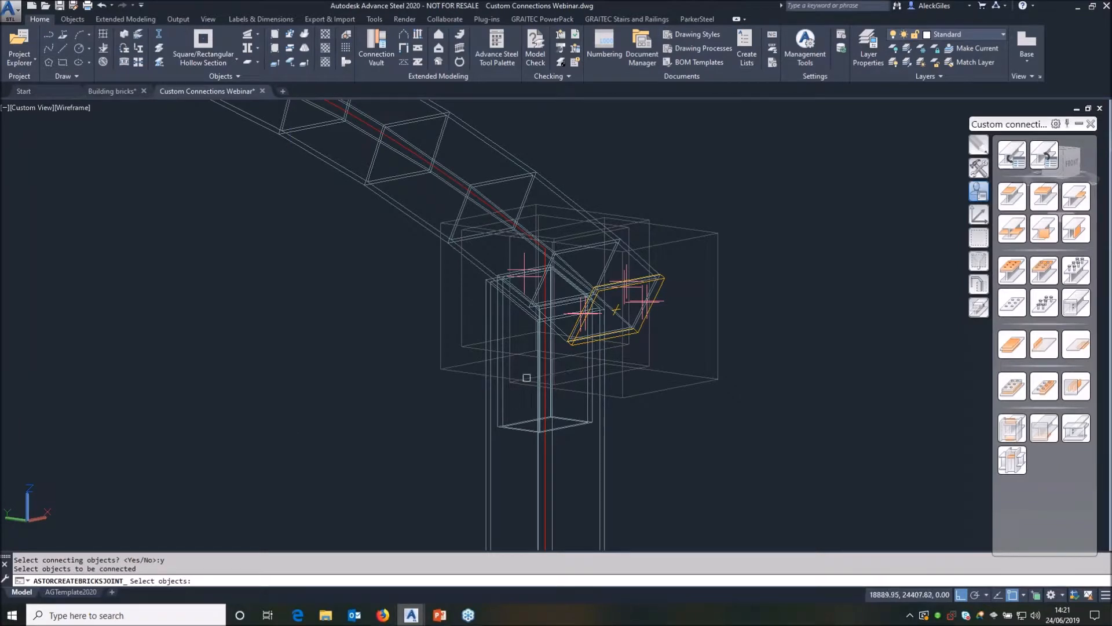
left_click(492, 392)
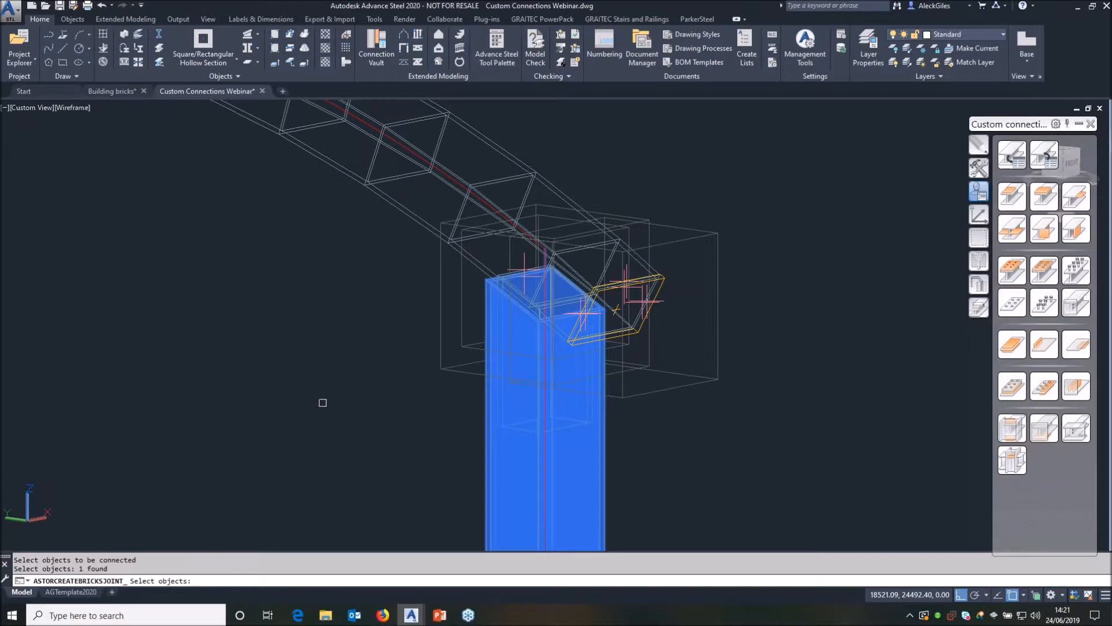
key("Return")
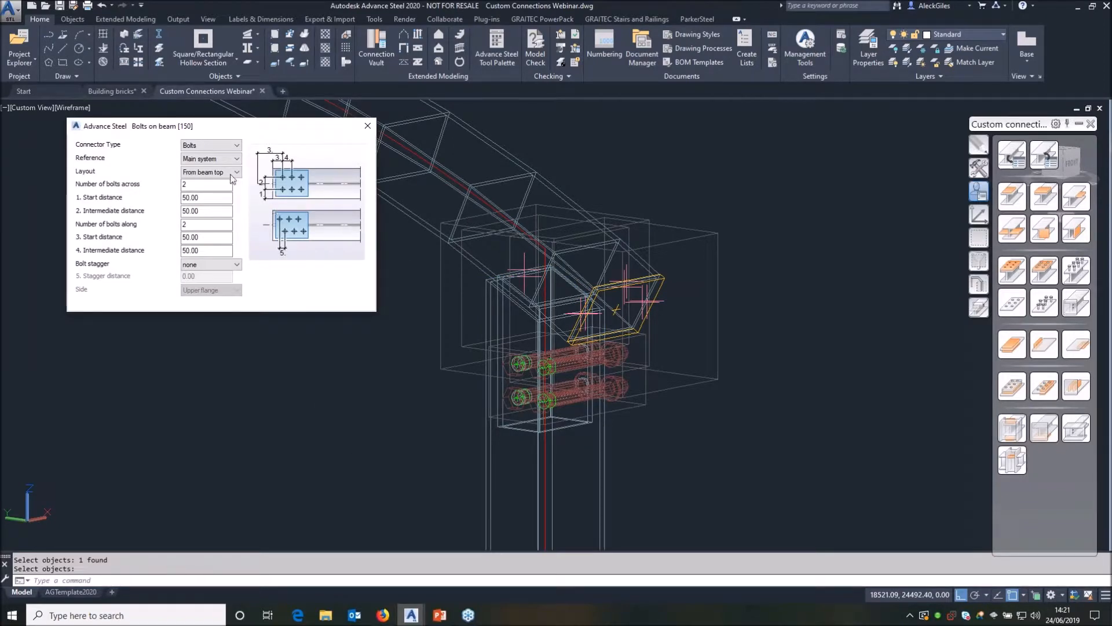
Set the stub's bolt pattern to 1 bolt across, with a 60 mm start distance and 80 mm intermediate distance along the beam.
double_click(194, 184)
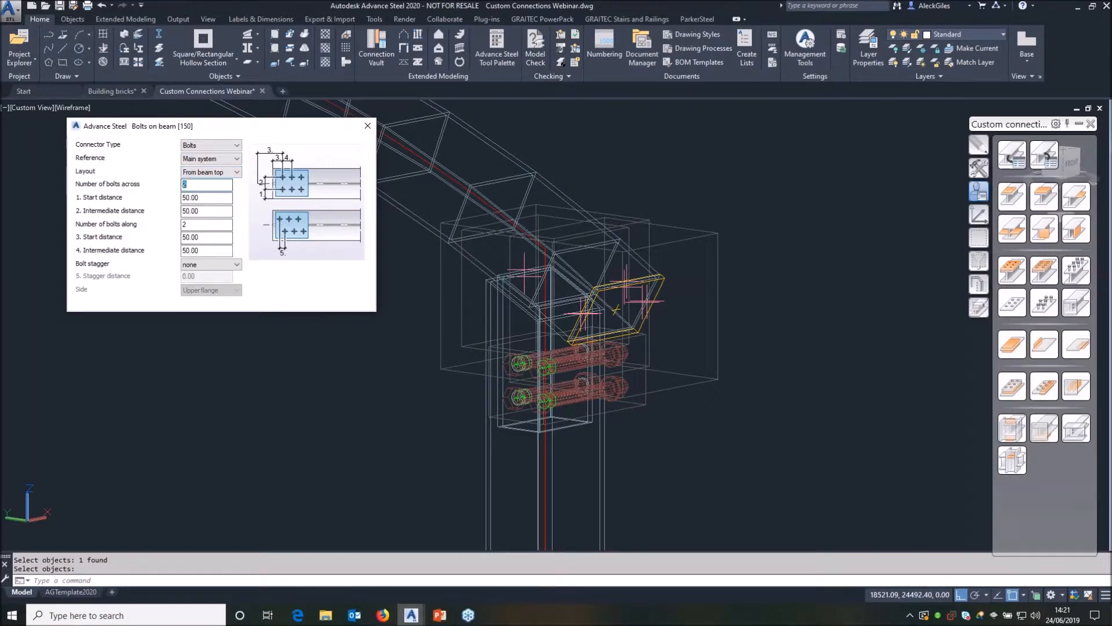
type("1")
key("Tab")
key("Tab")
key("Tab")
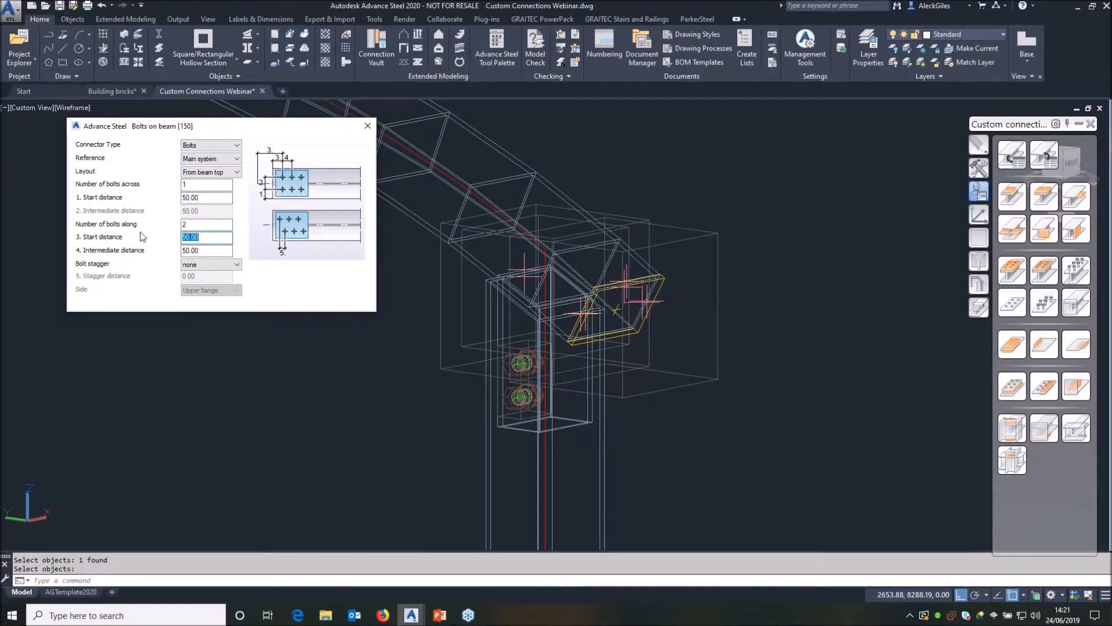
type("60")
key("Tab")
type("80")
key("Tab")
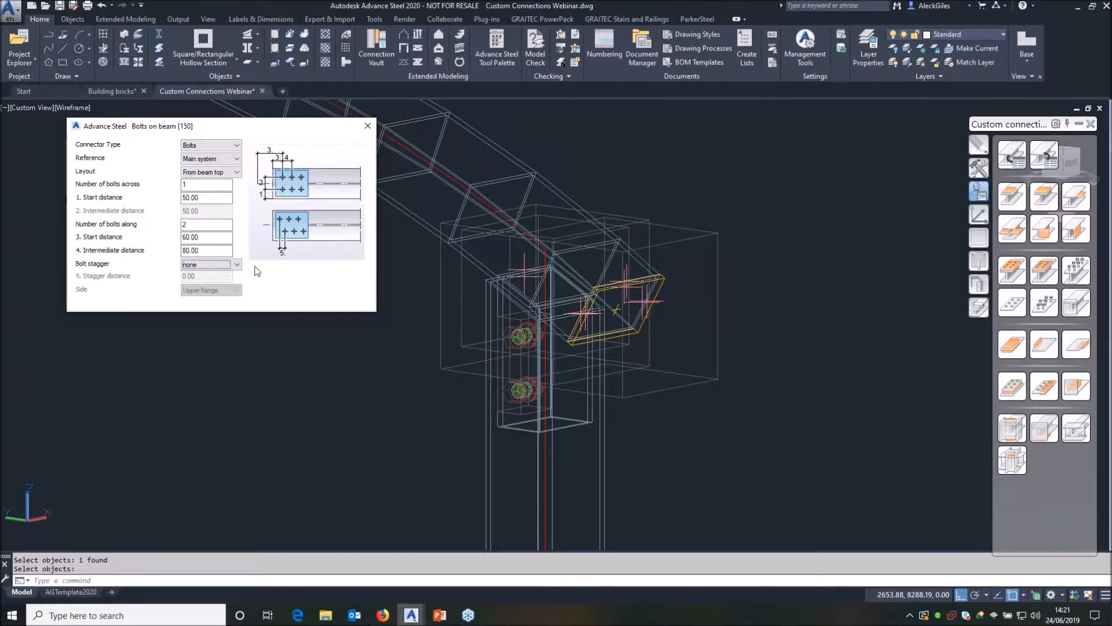
left_click(368, 125)
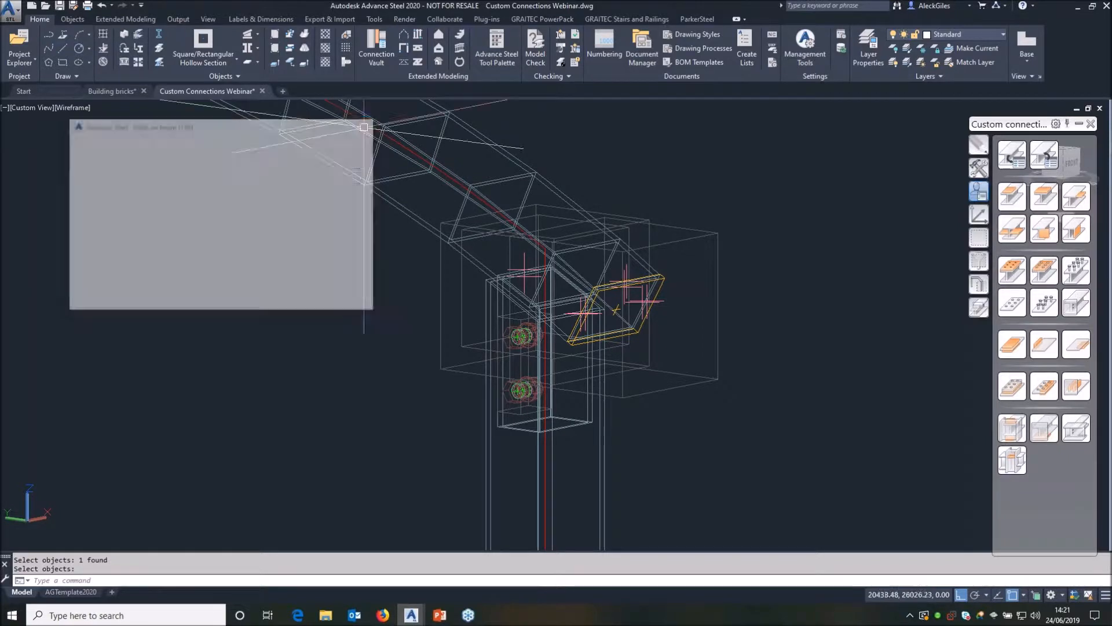
Change the stub's bolts to 16 mm diameter and turn off the finish calculation at gap.
left_click(521, 337)
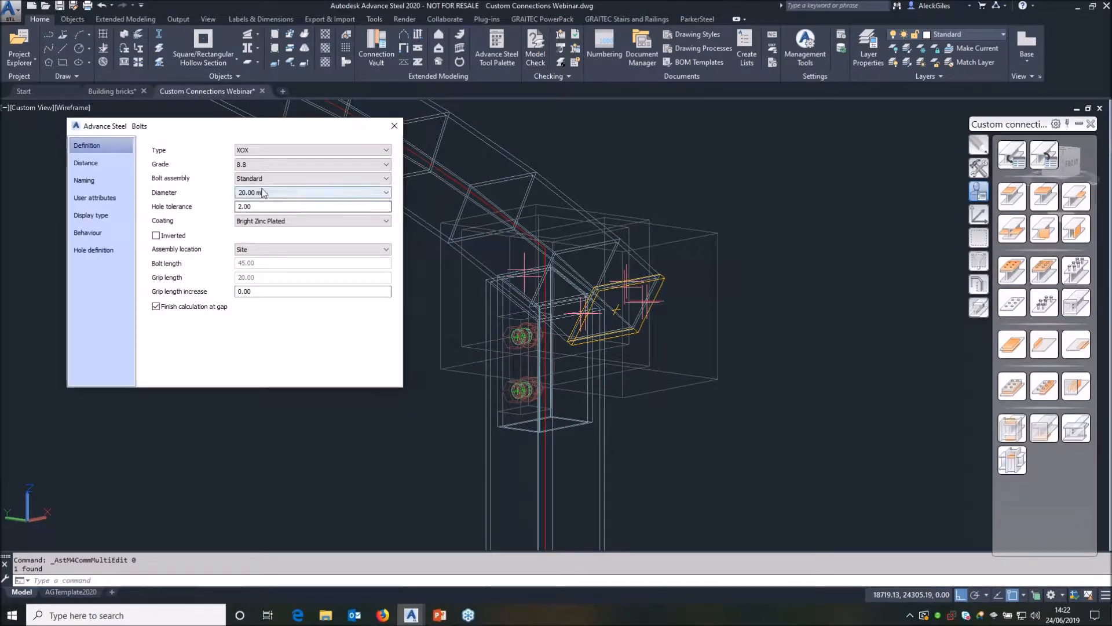
left_click(265, 193)
left_click(254, 245)
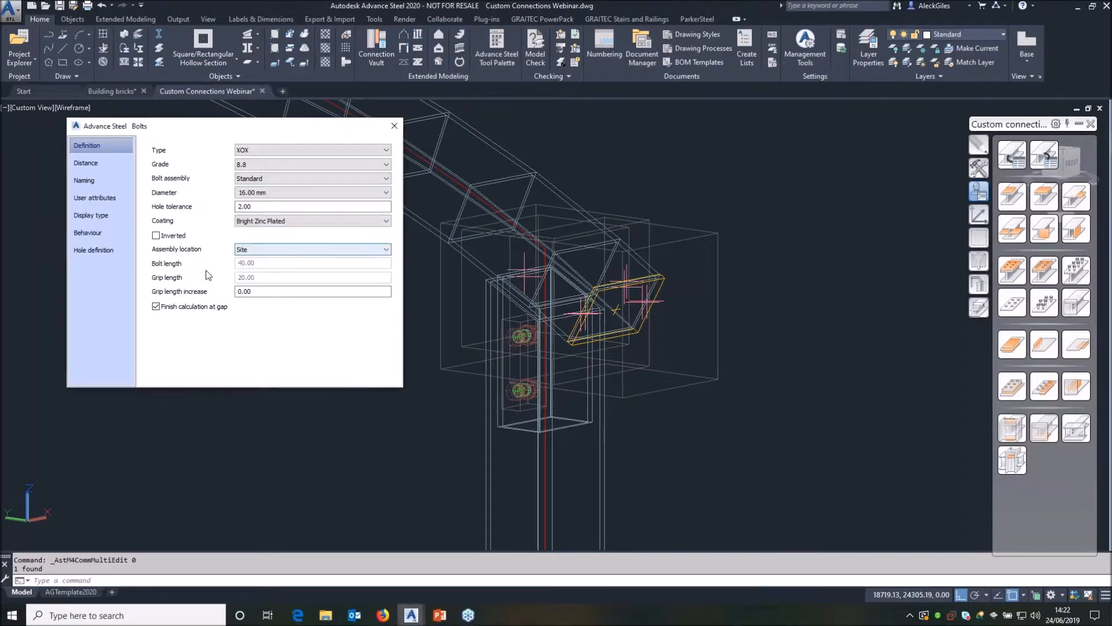
left_click(189, 307)
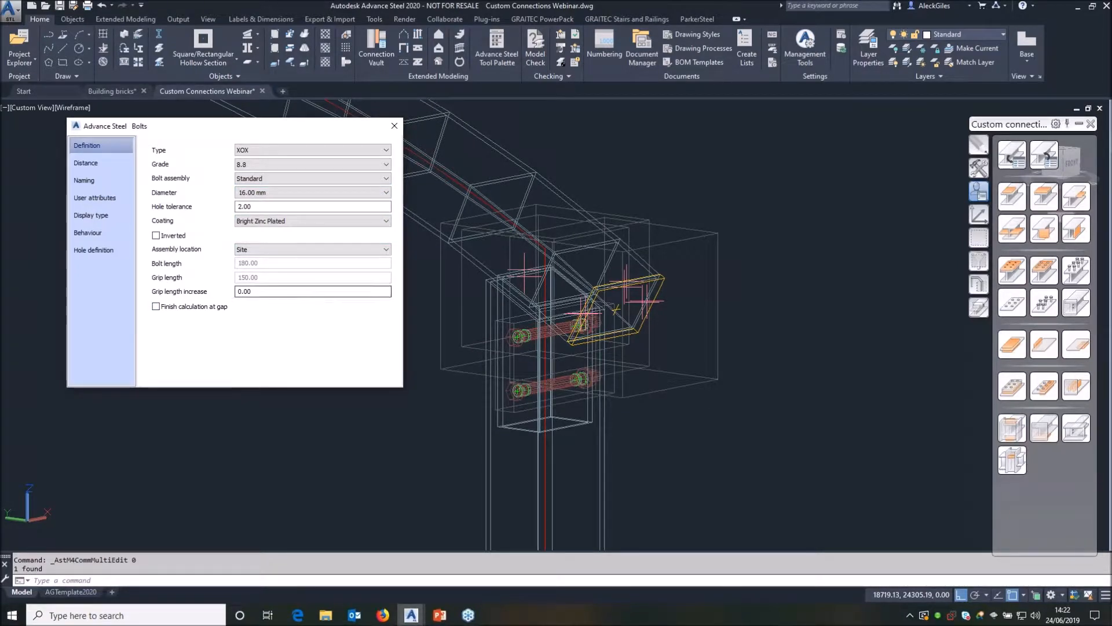
left_click(394, 126)
Change the visual style to Realistic to inspect the finished beam-to-column joint.
left_click(80, 110)
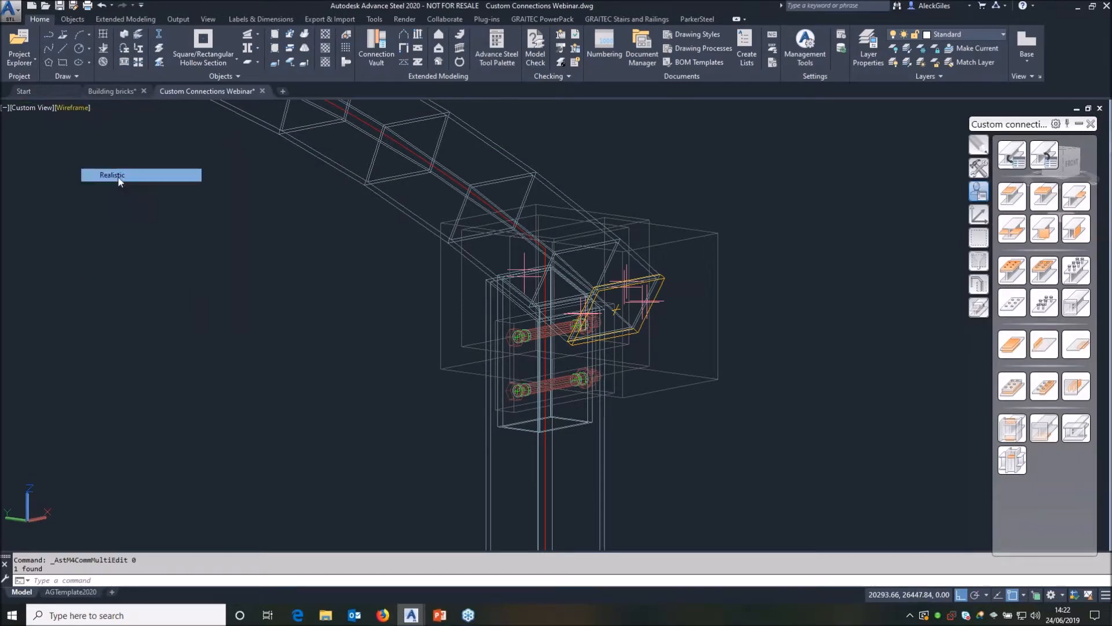
left_click(113, 175)
middle_click_drag(555, 347, 578, 353, "shift")
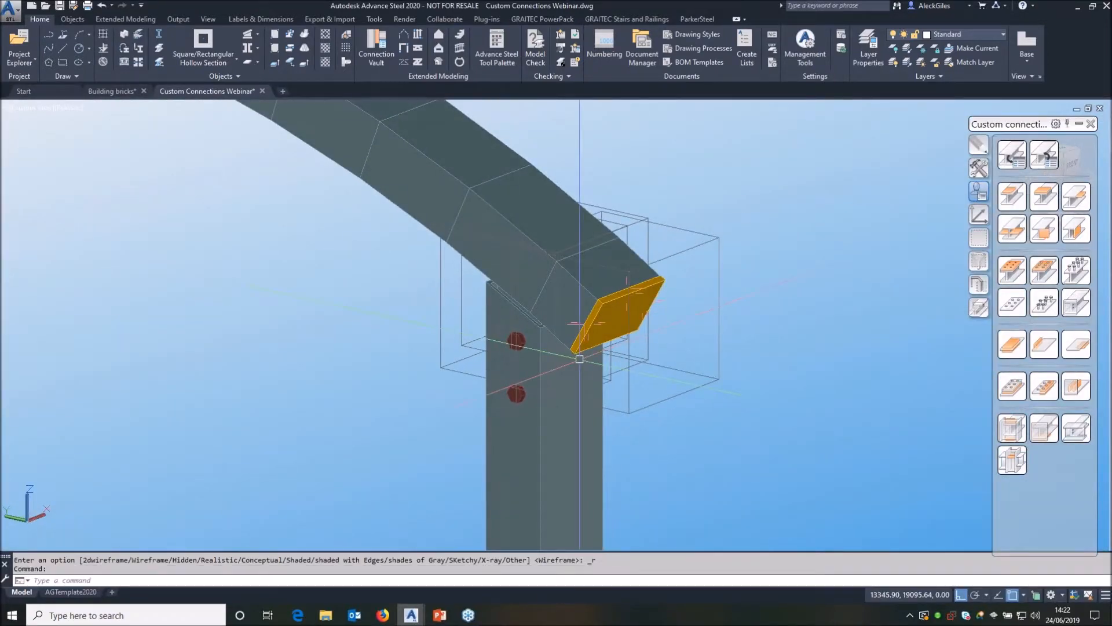
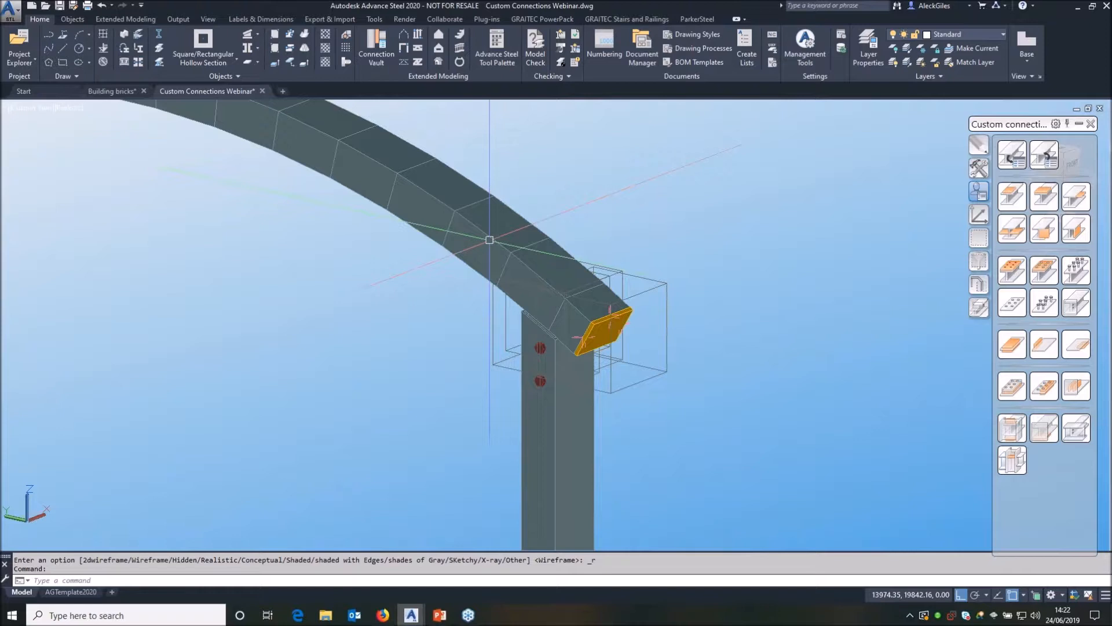
Create a connection template using the 2 beams definition, with the column as first and the curved beam as second input.
left_click(1012, 155)
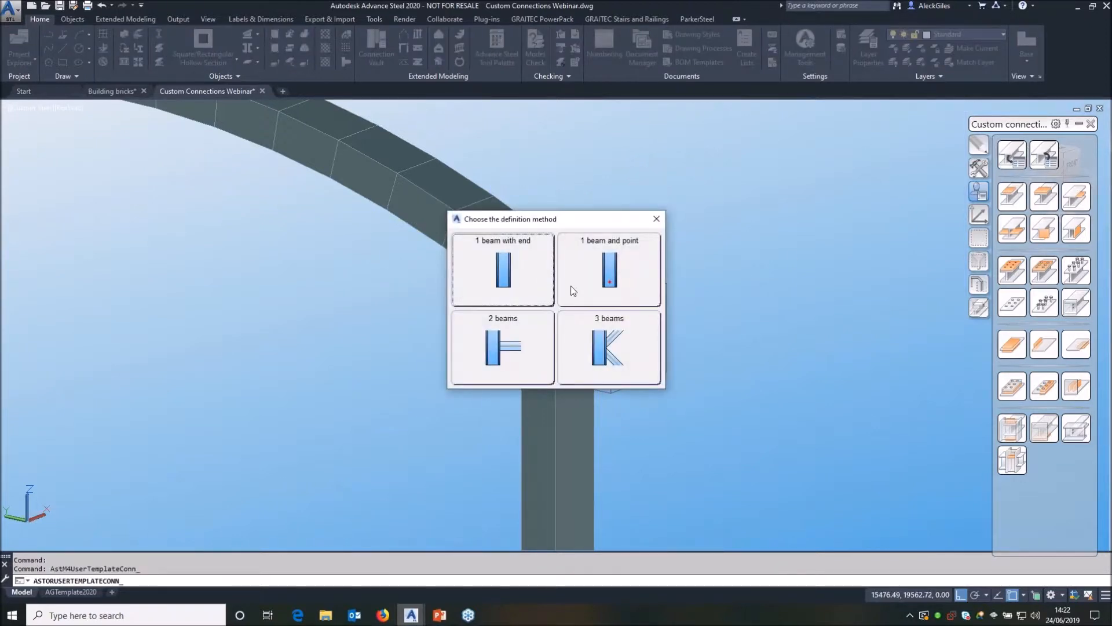
left_click(510, 339)
left_click(520, 434)
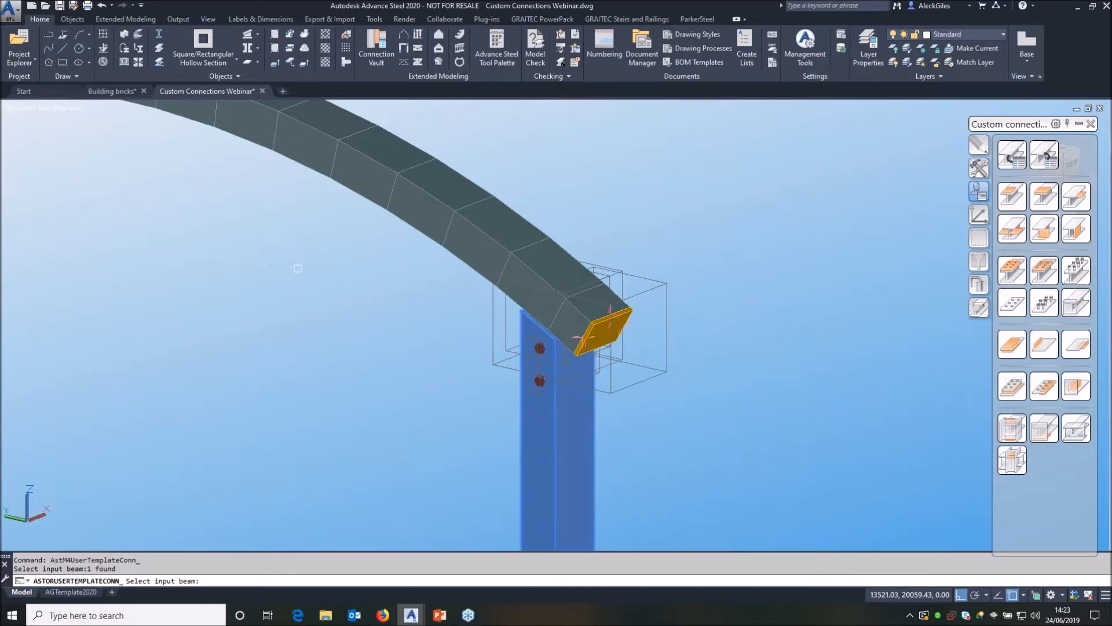
left_click(420, 222)
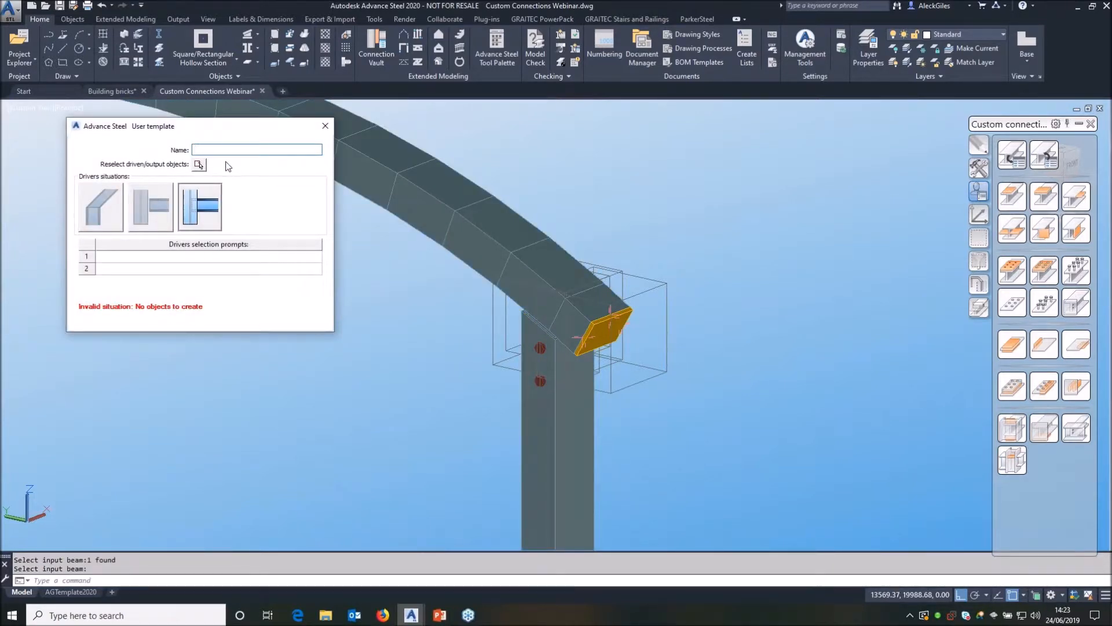
Name the connection template Shelter Top and set its driver selection prompts to Post and Rafter.
type("Shelter Top")
left_click(172, 257)
type("Post")
key("Return")
type("Rafter")
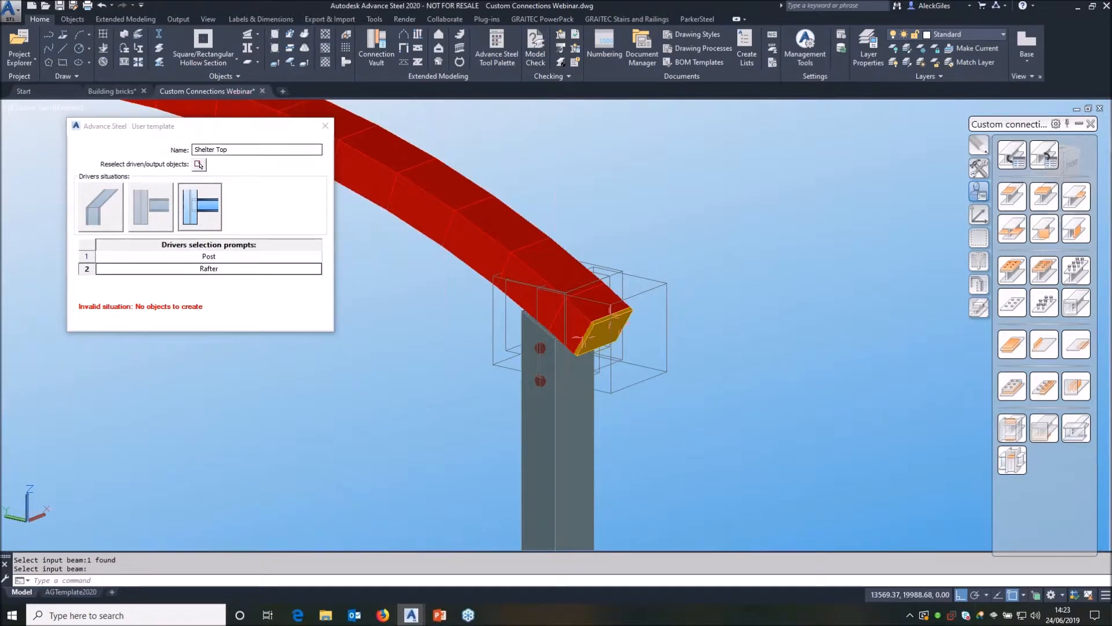
Select all the connection objects around the joint as the Shelter Top template's output objects and finish the template.
left_click(199, 165)
left_click(360, 447)
left_click(815, 226)
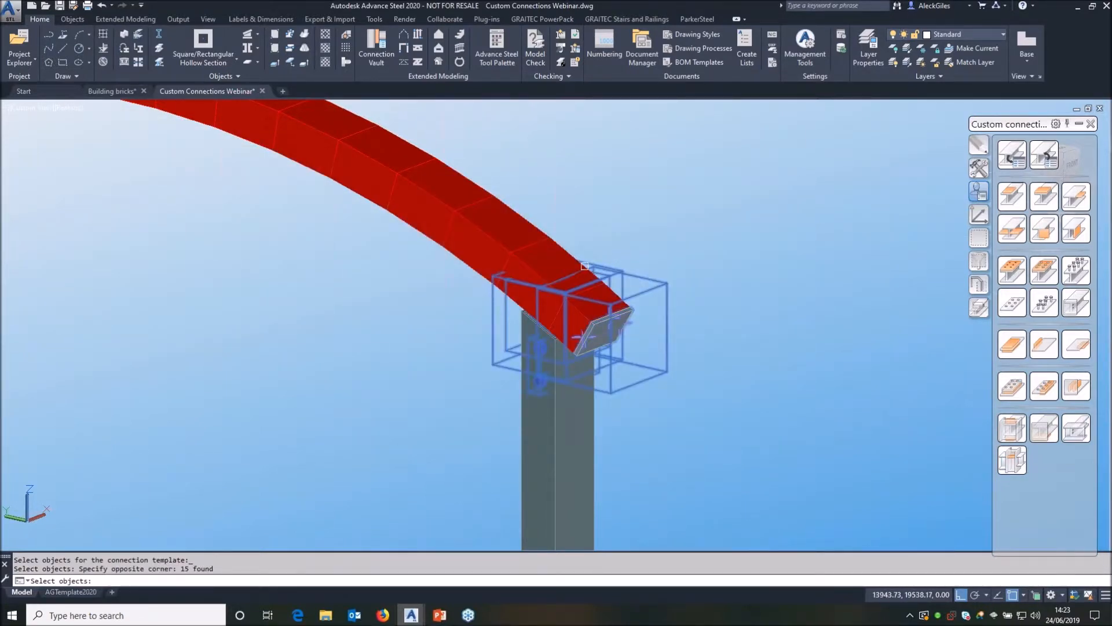
key("Return")
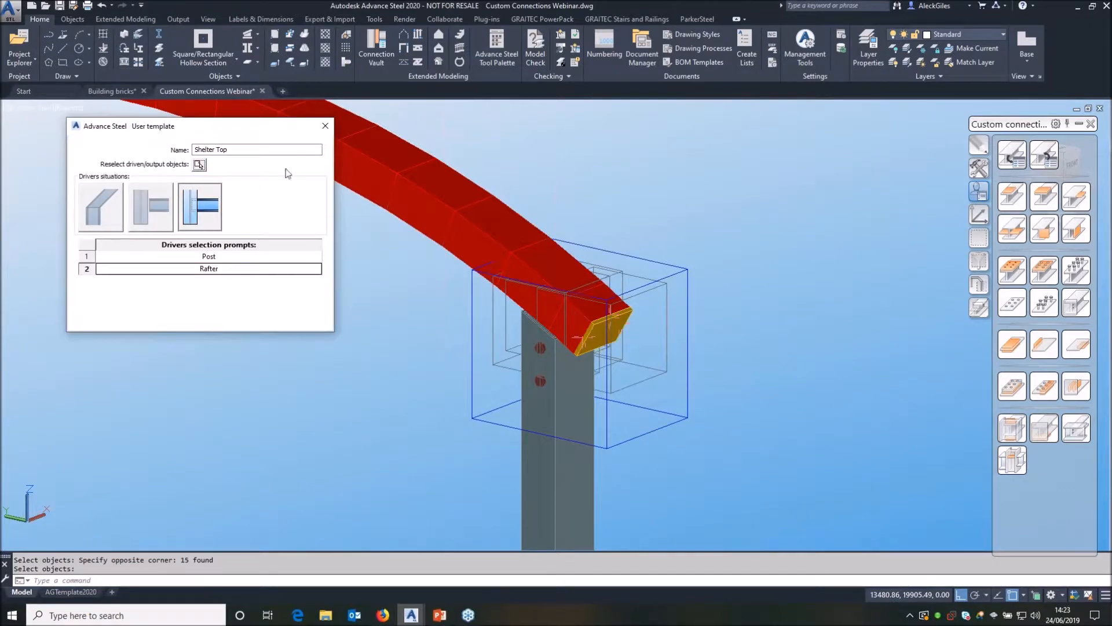
left_click(320, 131)
Delete the custom connection at the top of the rear column in the hipped roof frame.
scroll(276, 253, "down", 5)
scroll(378, 255, "down", 7)
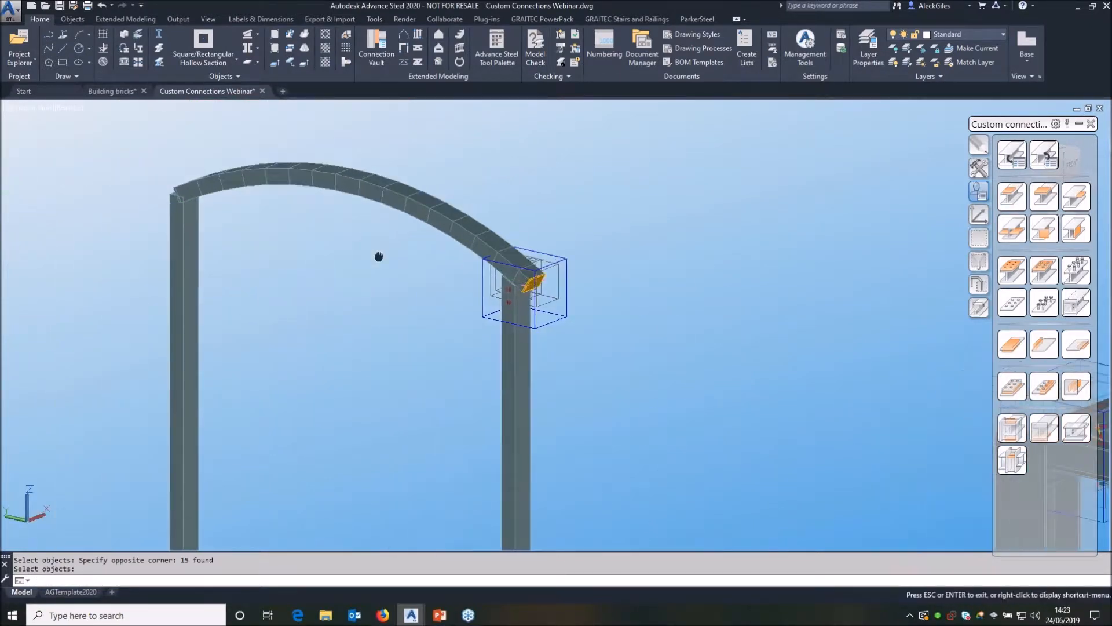
middle_click_drag(426, 323, 382, 280)
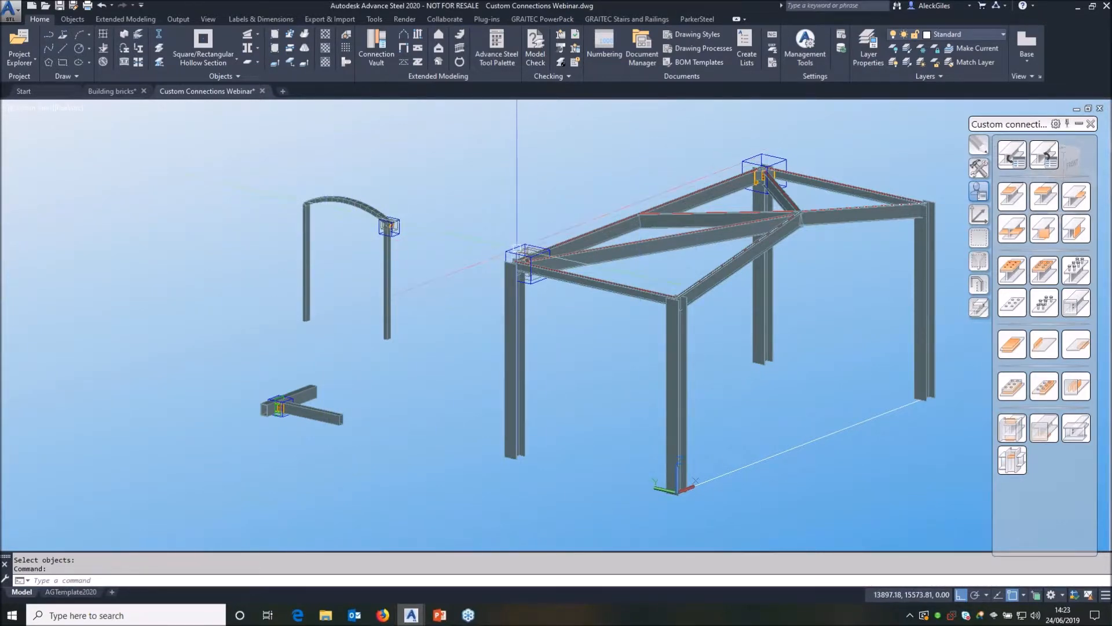
scroll(734, 169, "up", 2)
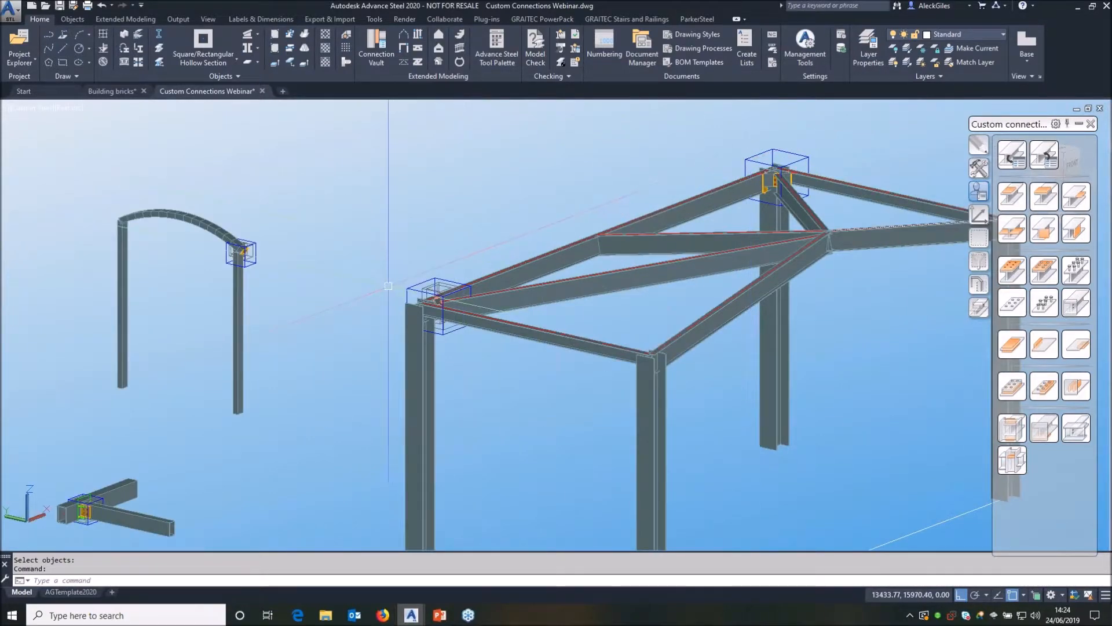
left_click(435, 293)
key("Escape")
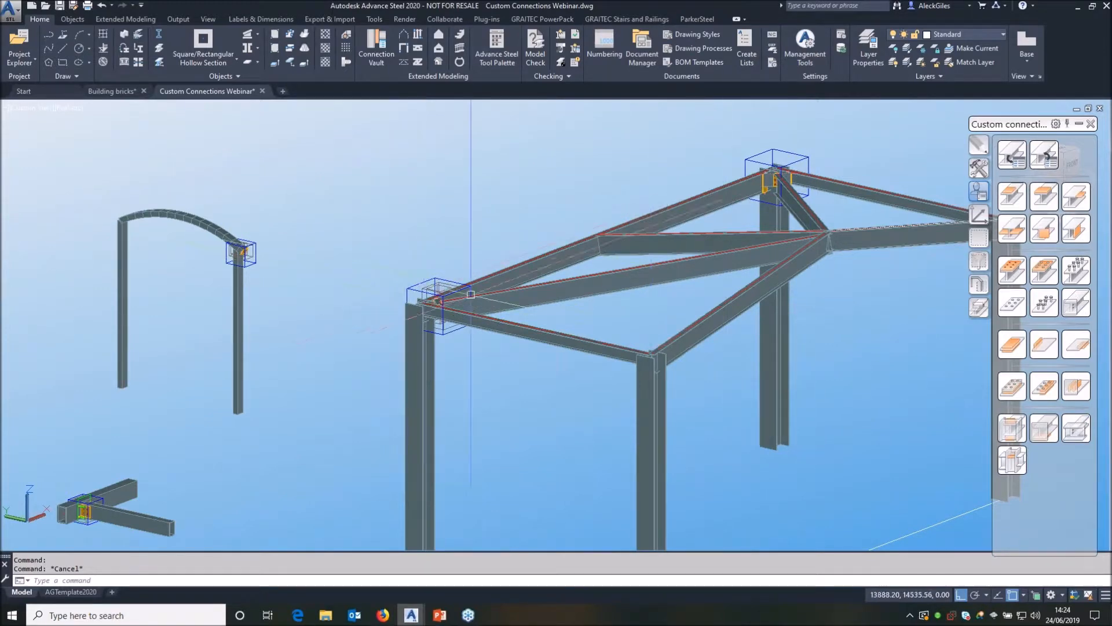
scroll(787, 170, "up", 5)
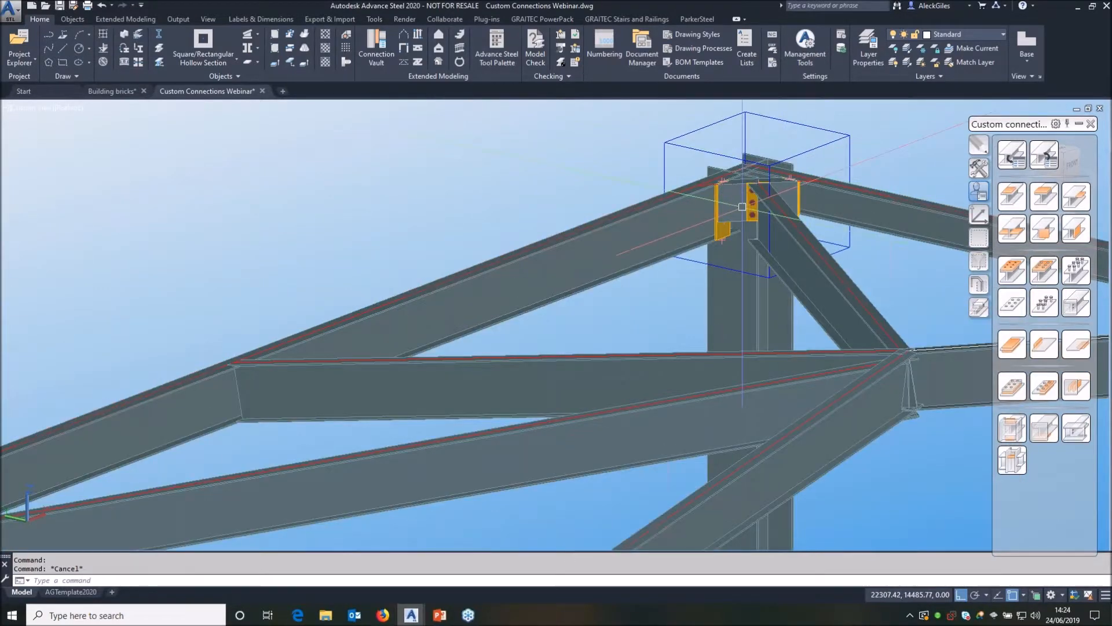
scroll(739, 206, "up", 1)
left_click(734, 206)
key("Delete")
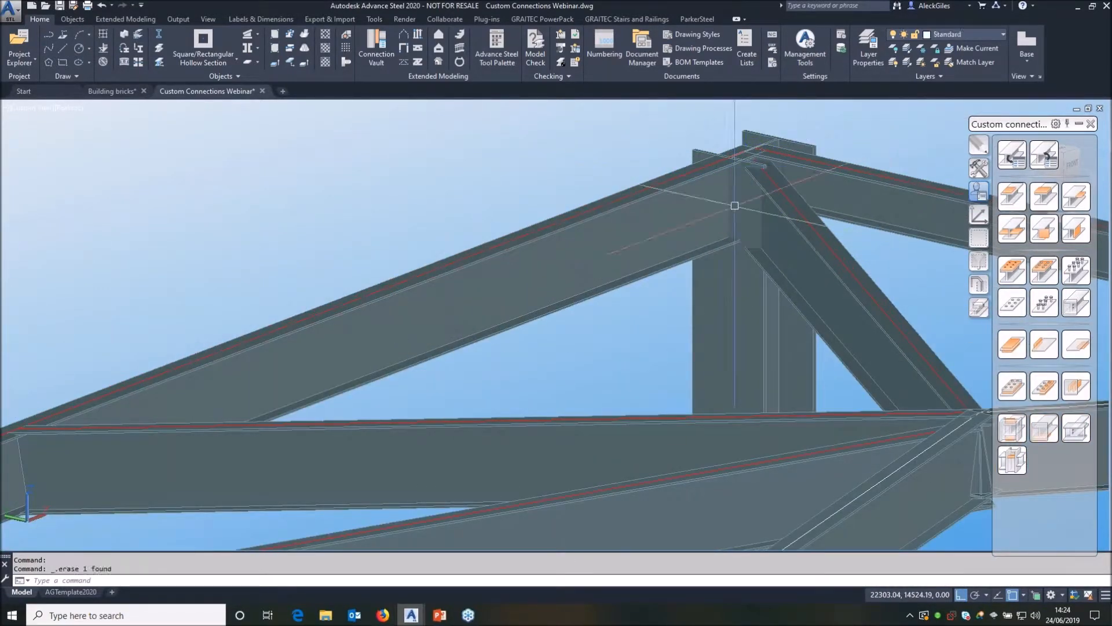
Save the drawing with all its custom connection templates.
scroll(734, 206, "down", 6)
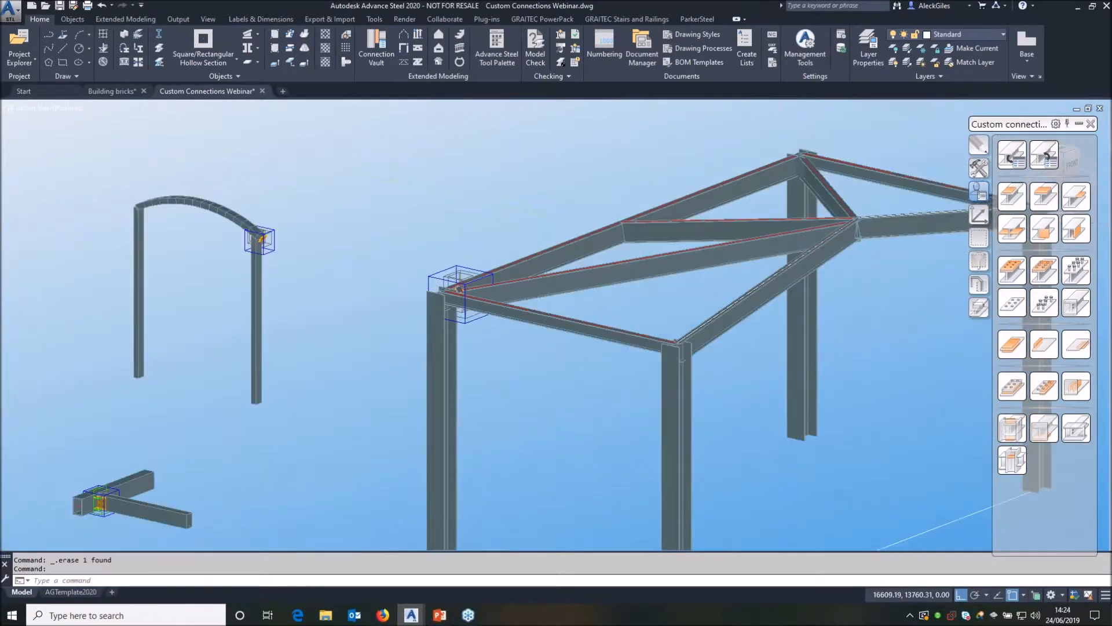
scroll(626, 257, "down", 3)
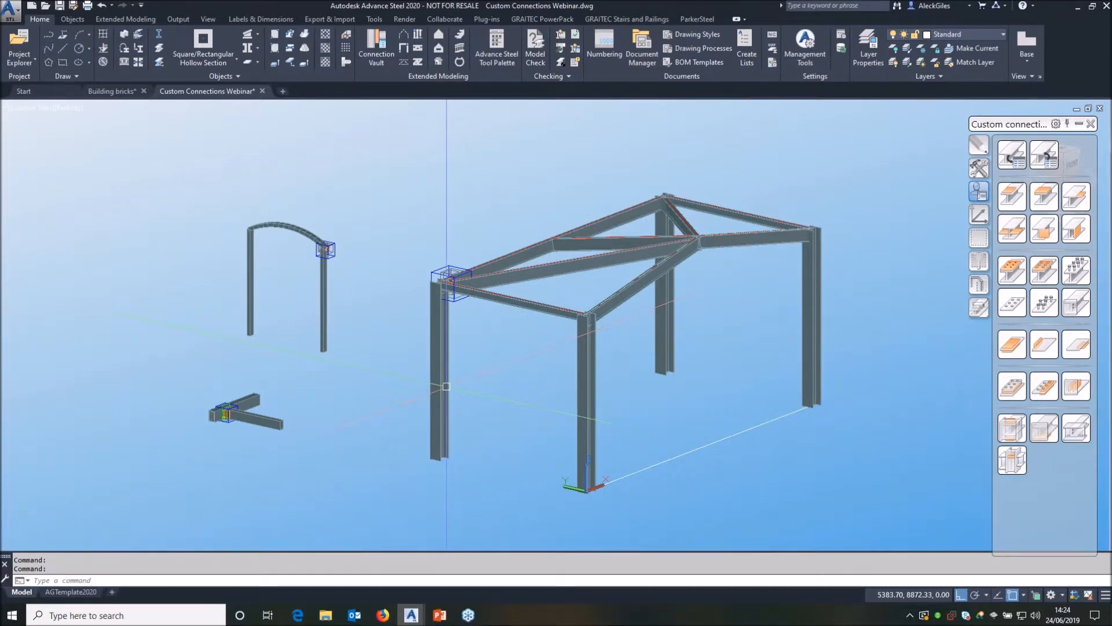
left_click(60, 5)
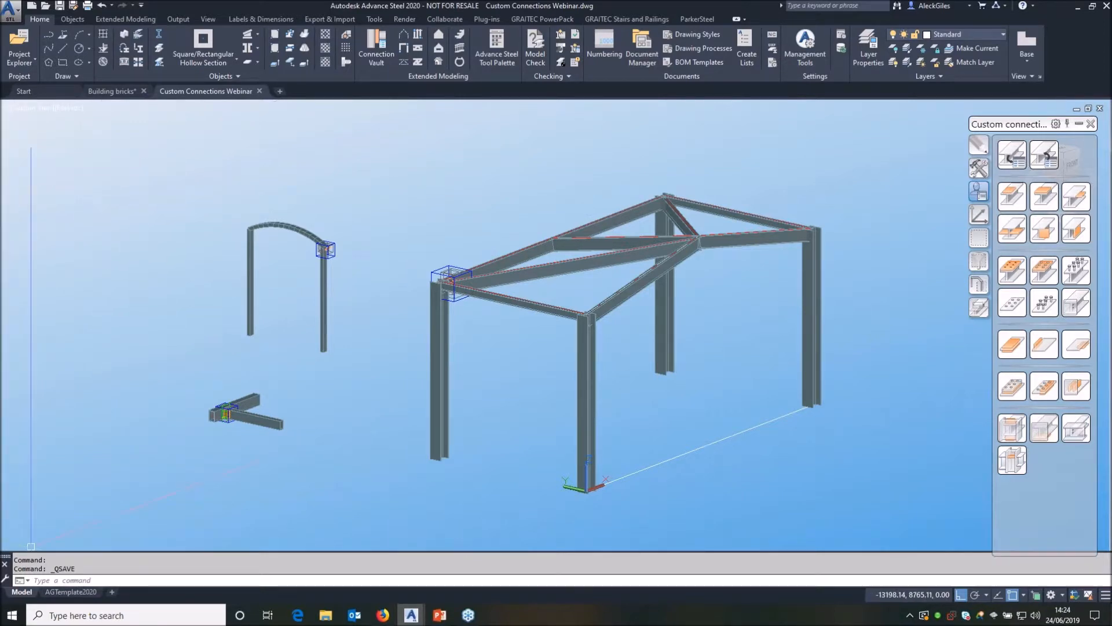
Switch to File Explorer and browse to the ConnectionTemplates folder under ProgramData, Autodesk, Advance Steel 2020, GBR, Shared.
left_click(325, 616)
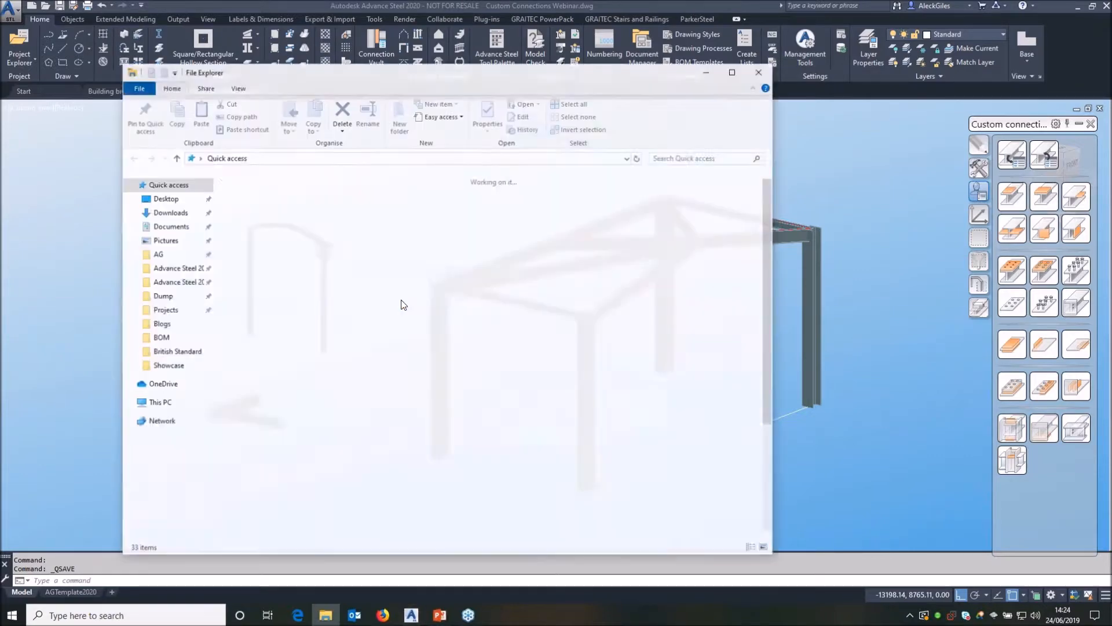
left_click(198, 283)
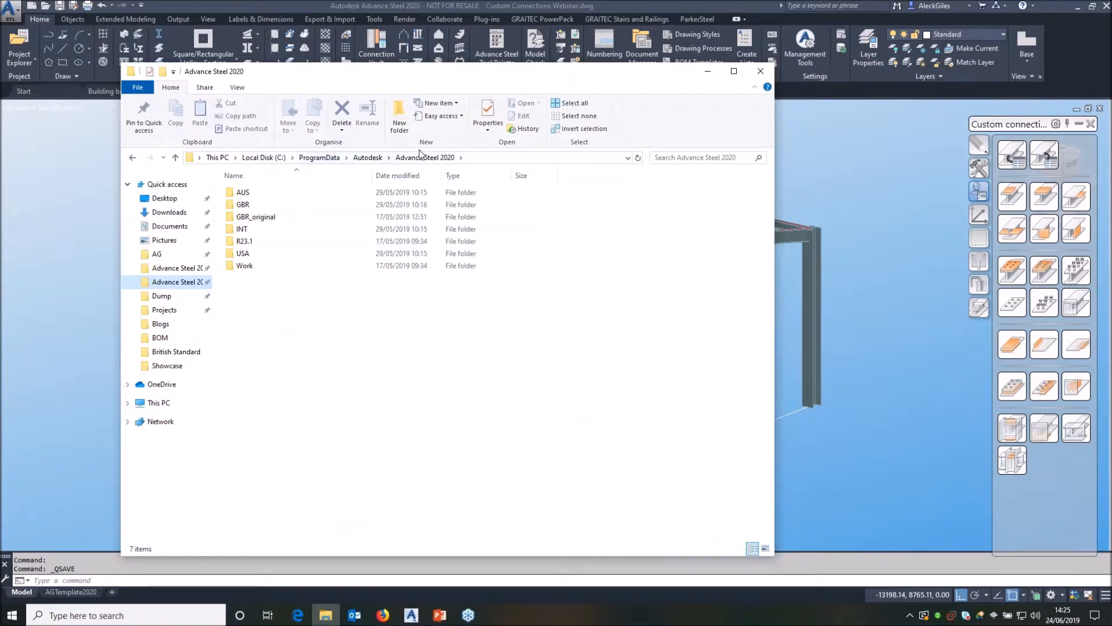
left_click(240, 88)
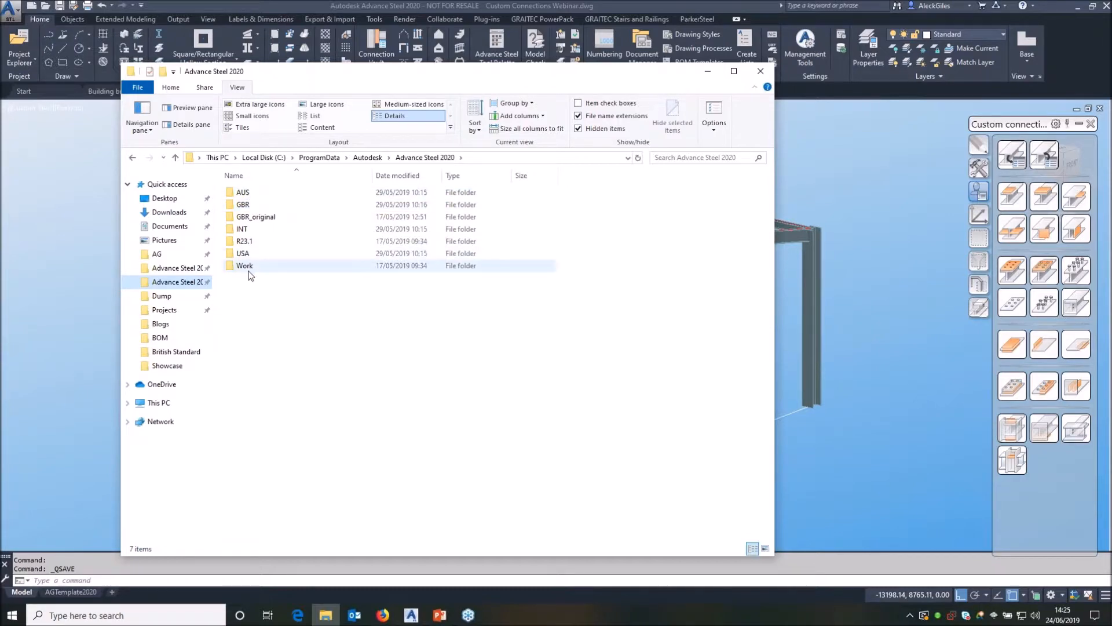
double_click(255, 204)
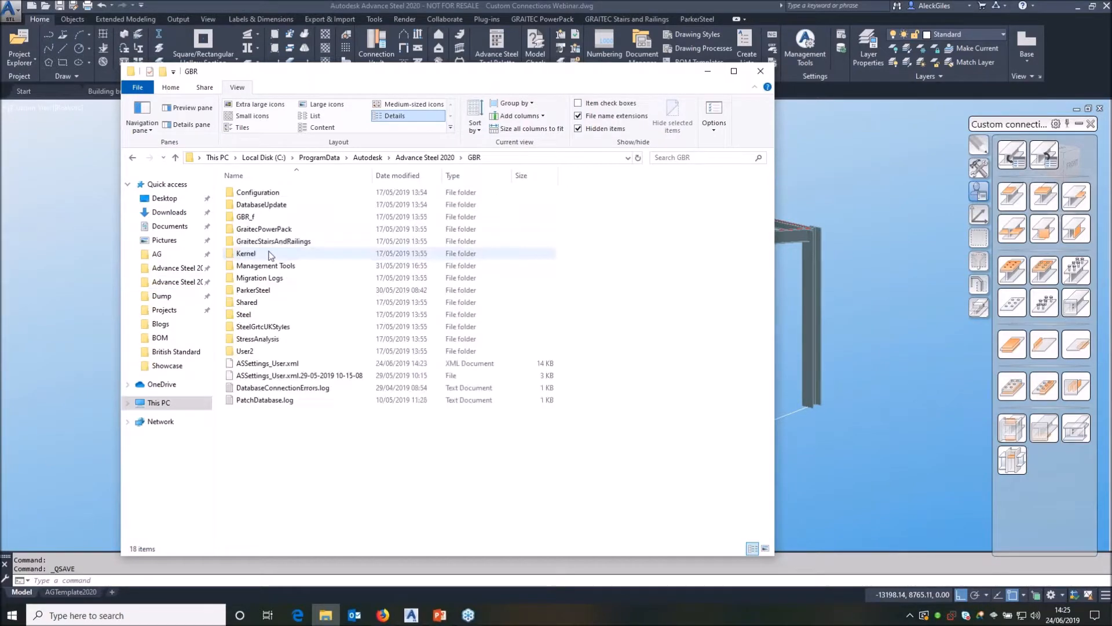
double_click(255, 303)
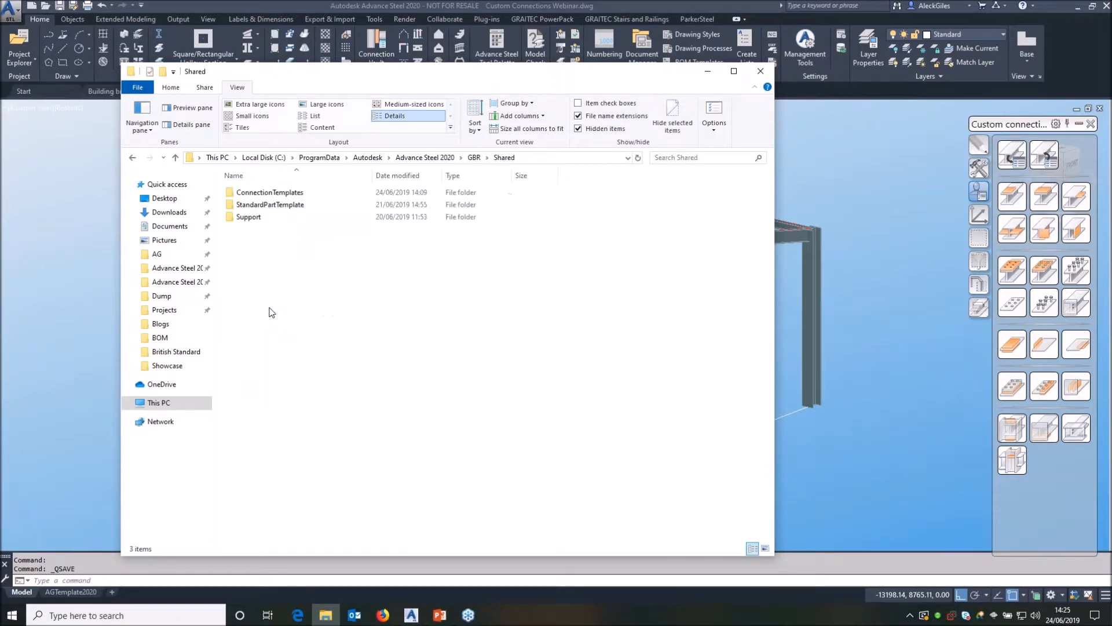
double_click(276, 194)
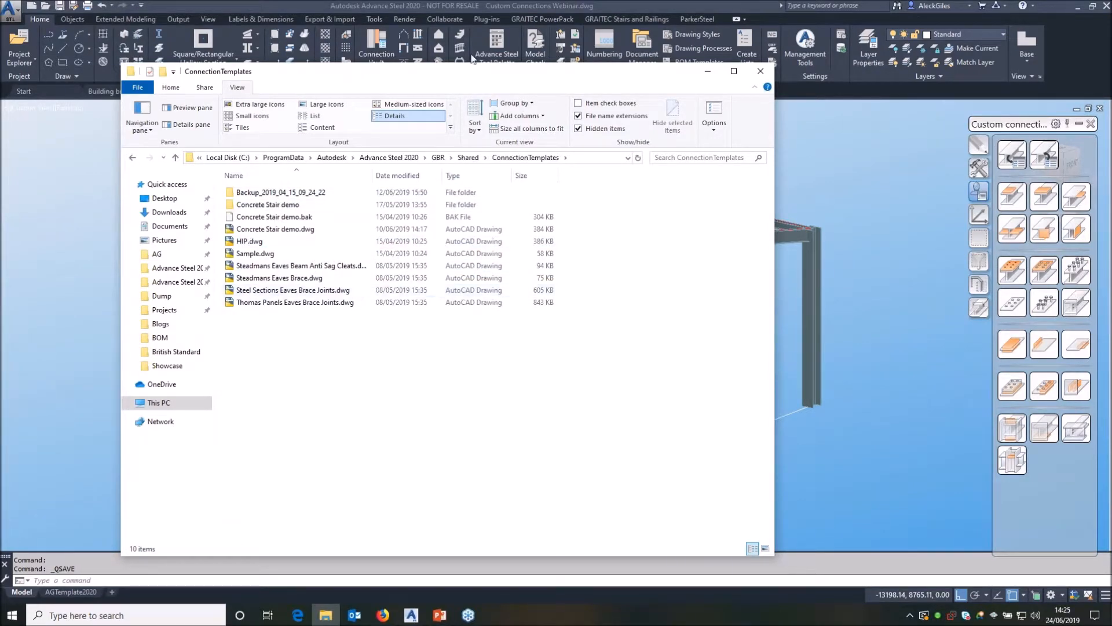
Save Custom Connections Webinar.dwg under the same name into ProgramData, Autodesk, Advance Steel 2020, GBR, Shared, ConnectionTemplates.
left_click(463, 8)
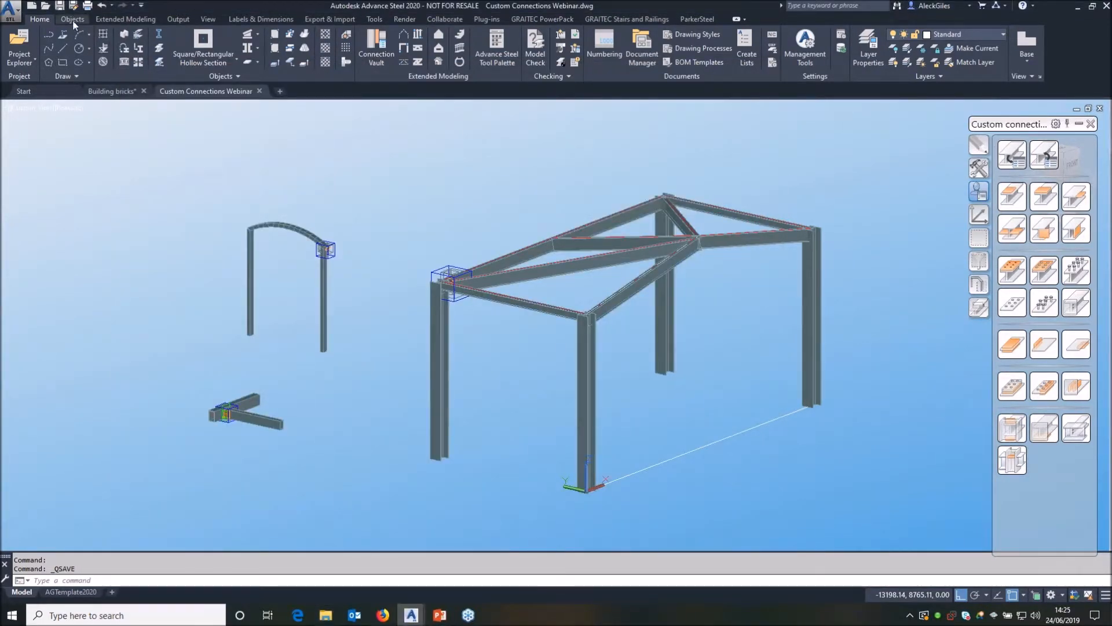
left_click(73, 5)
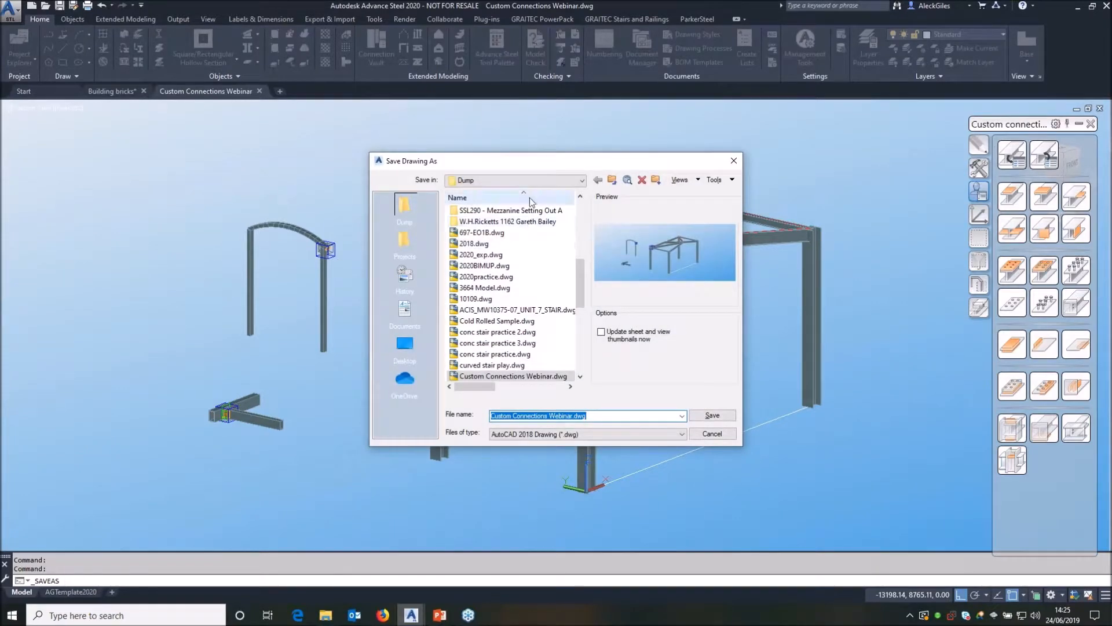
left_click(493, 180)
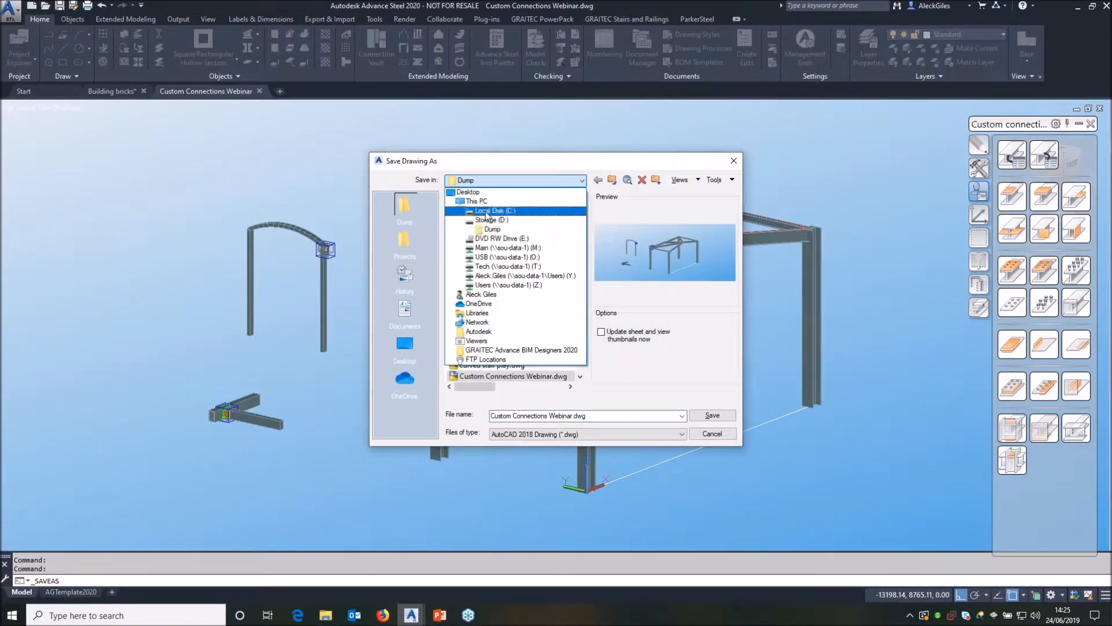
left_click(493, 210)
double_click(476, 244)
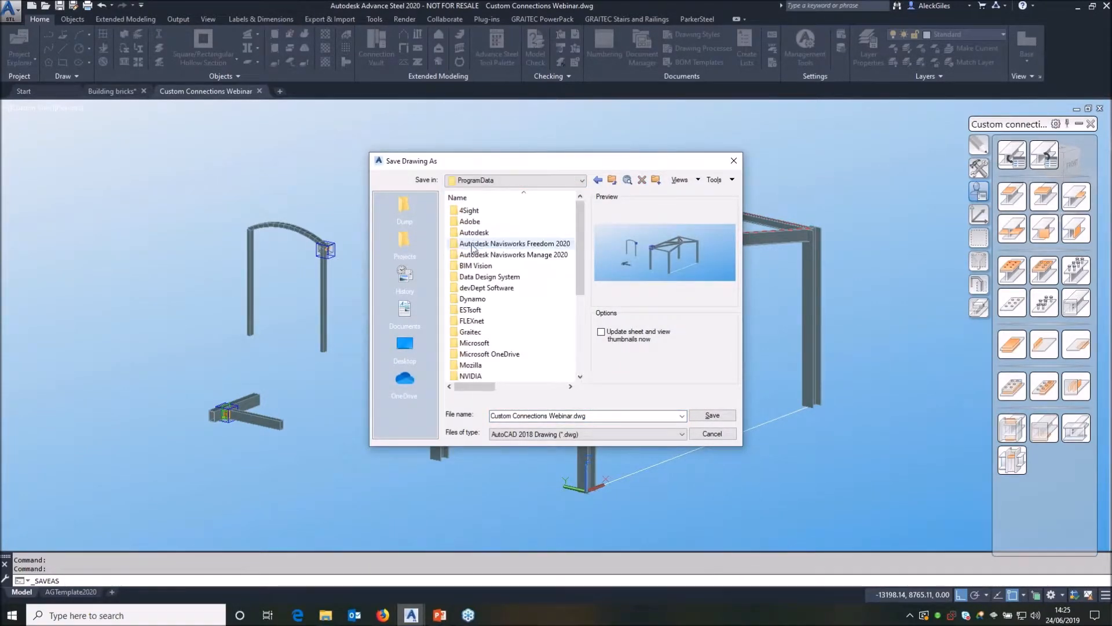
double_click(474, 232)
double_click(493, 354)
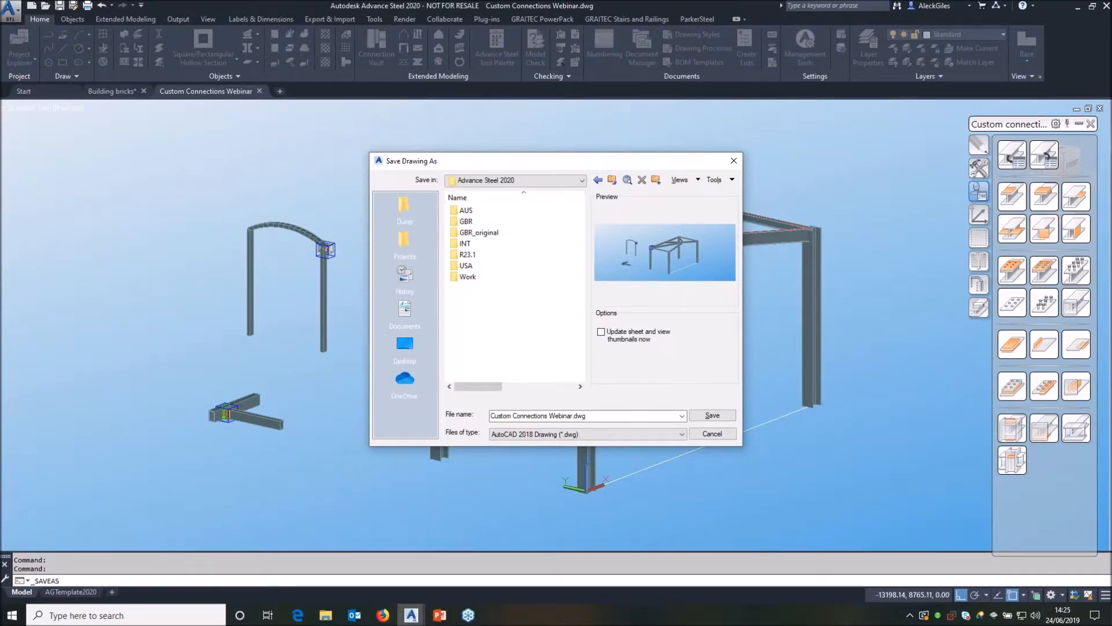
double_click(476, 222)
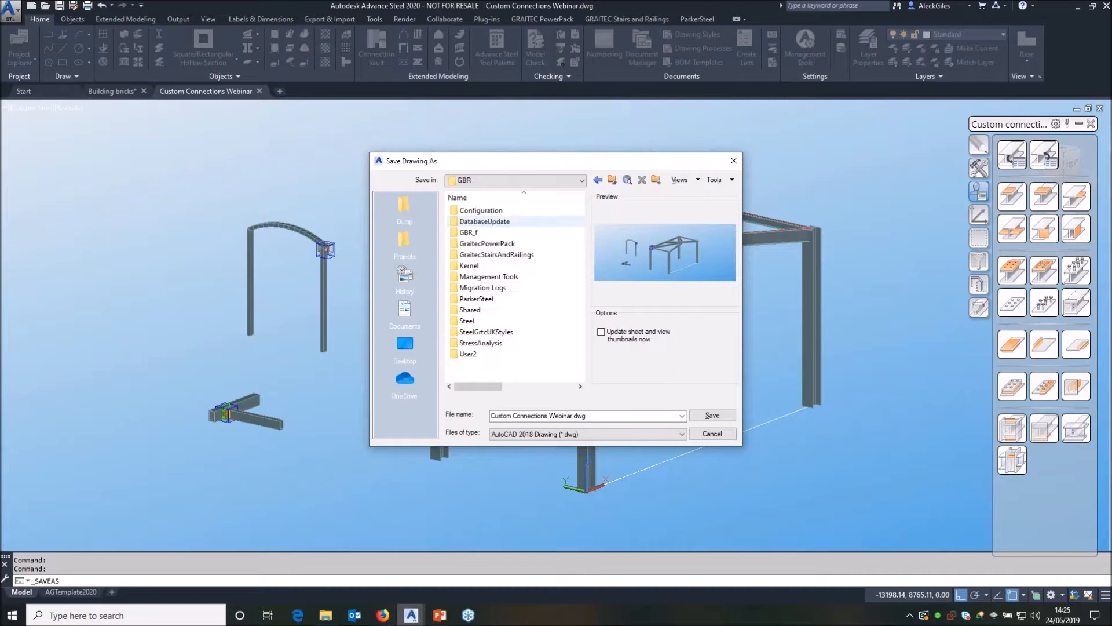
double_click(474, 311)
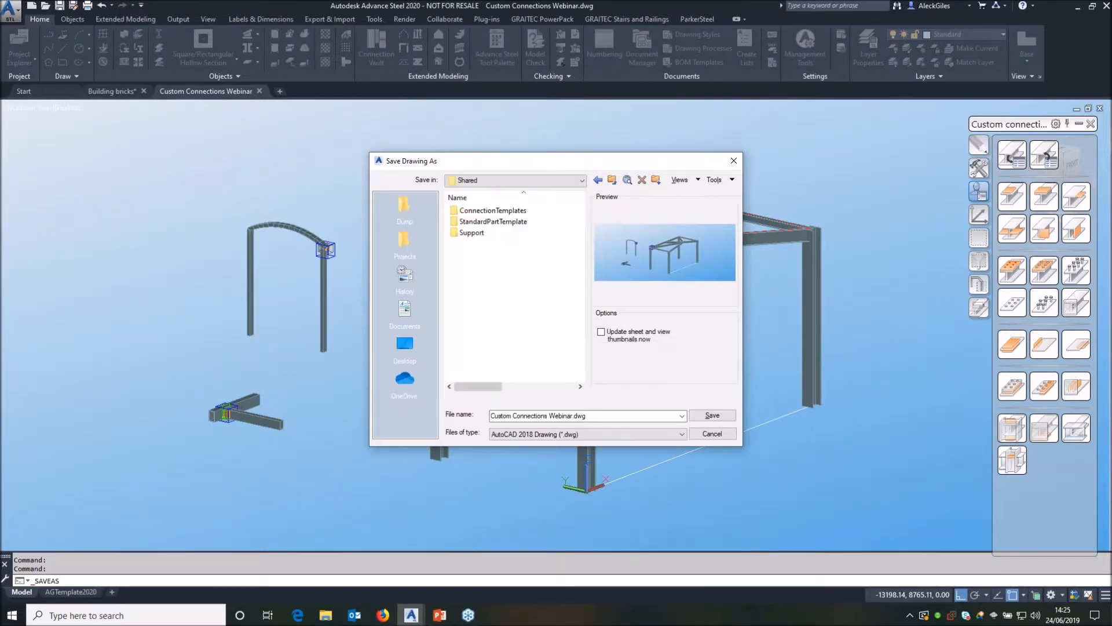
double_click(492, 211)
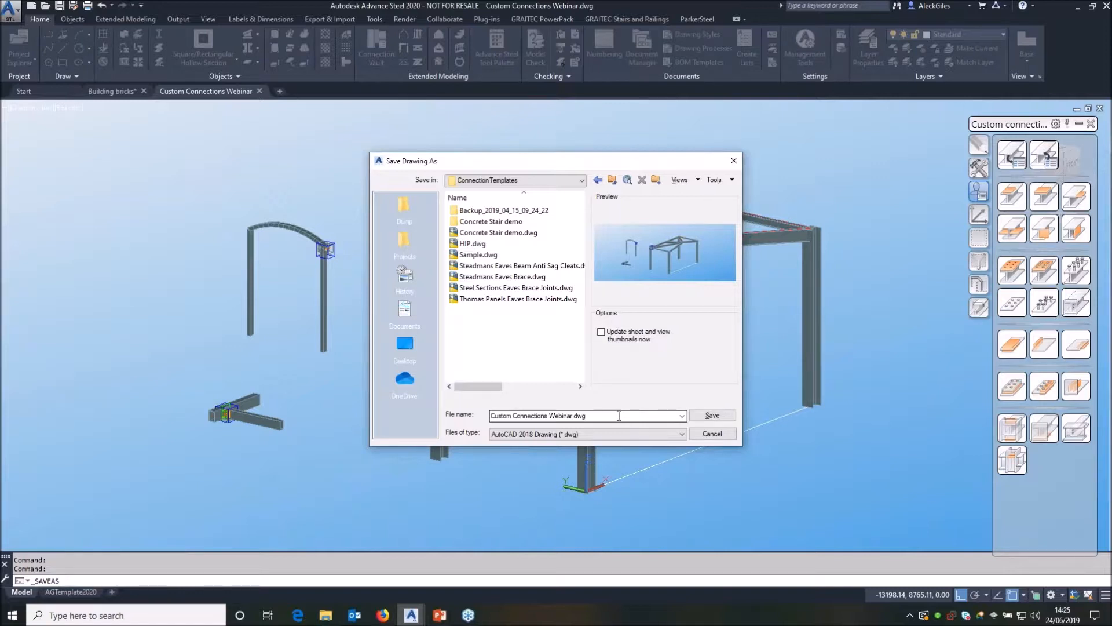
left_click(705, 416)
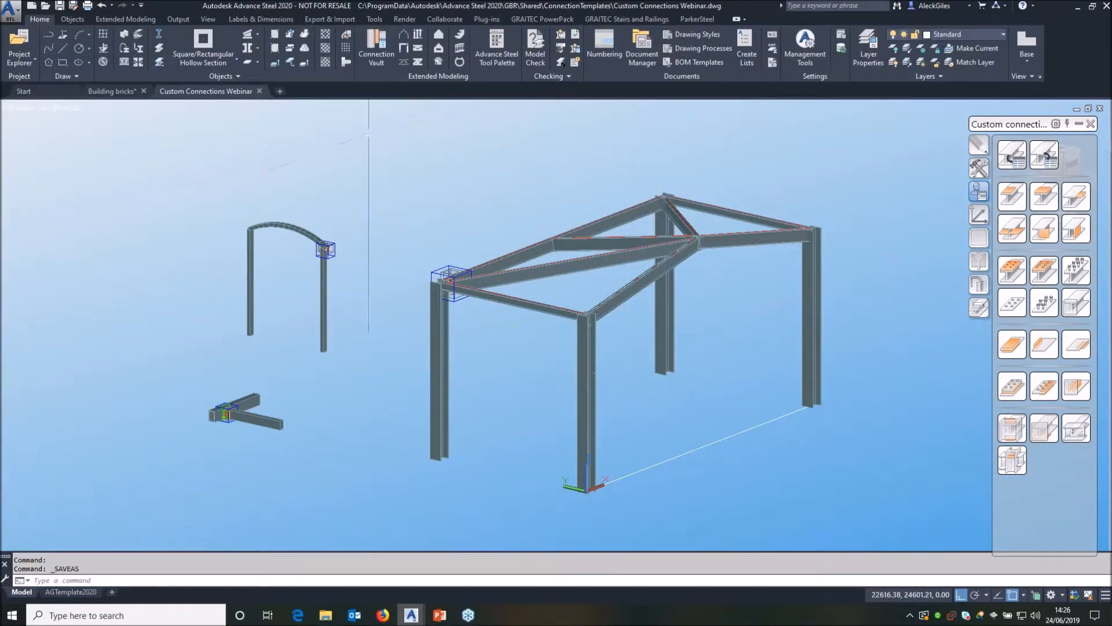
Close the Custom Connections Webinar drawing and open User connections test.dwg from the Projects folder.
left_click(260, 92)
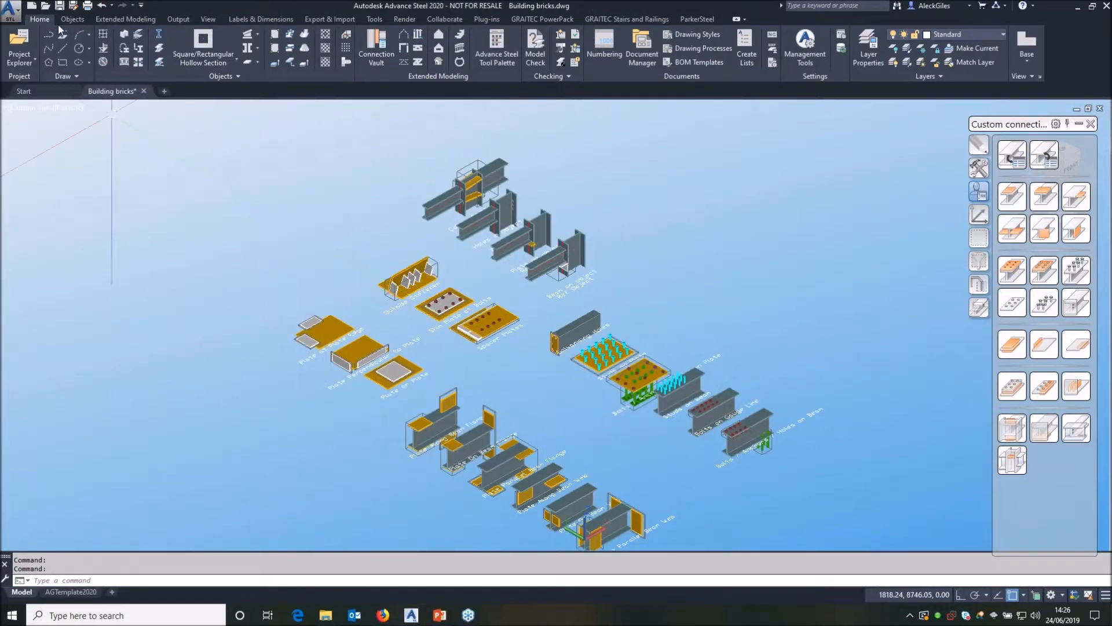
key("ctrl+o")
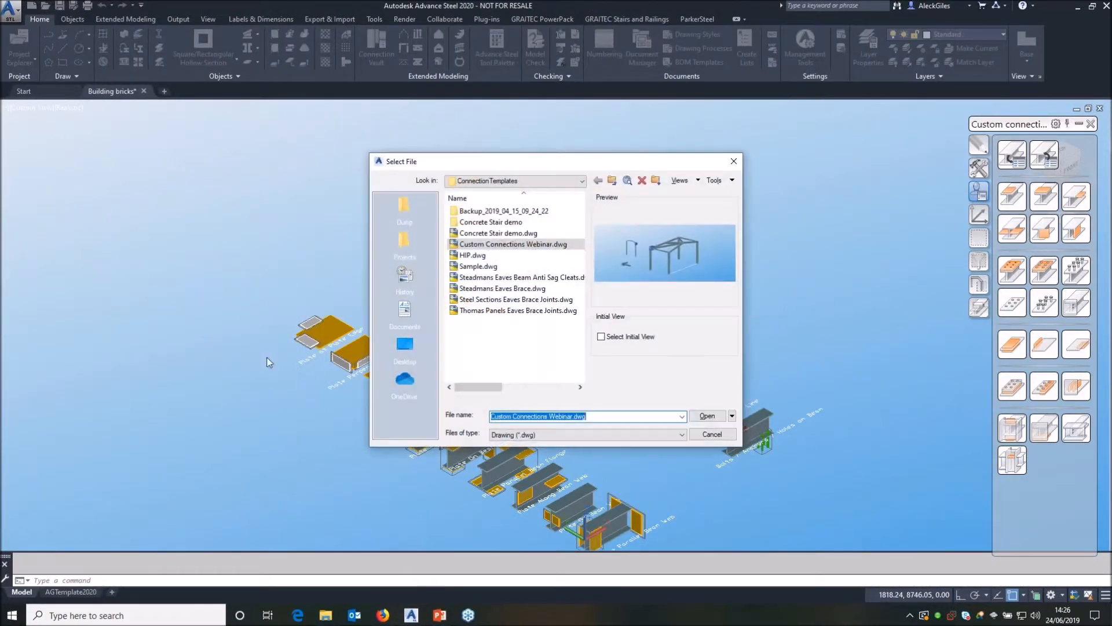
left_click(405, 242)
scroll(482, 321, "down", 8)
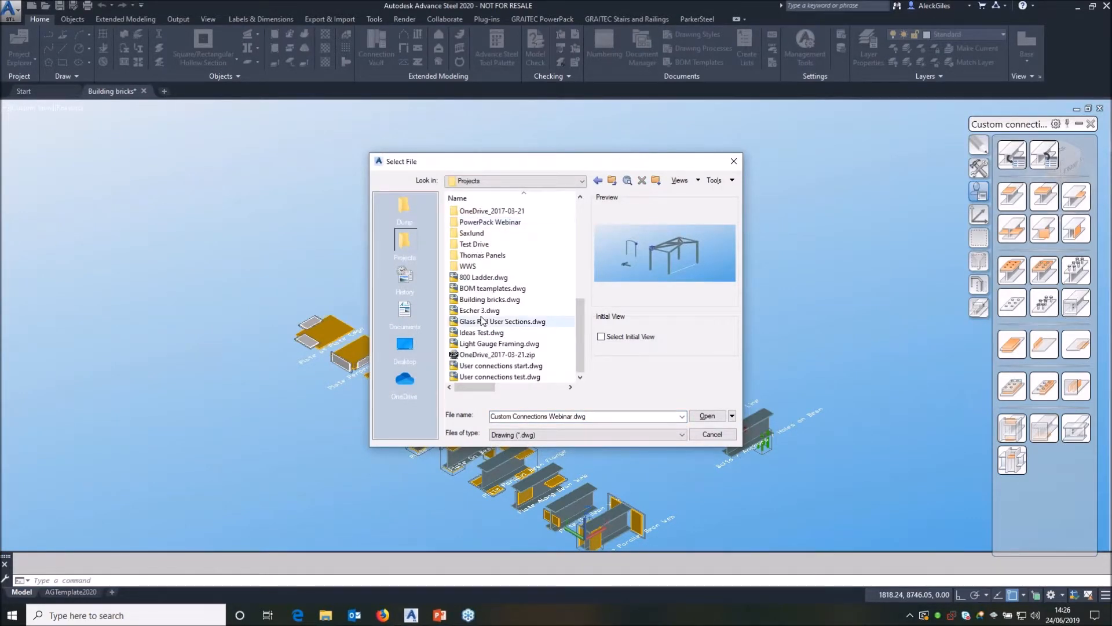
left_click(495, 377)
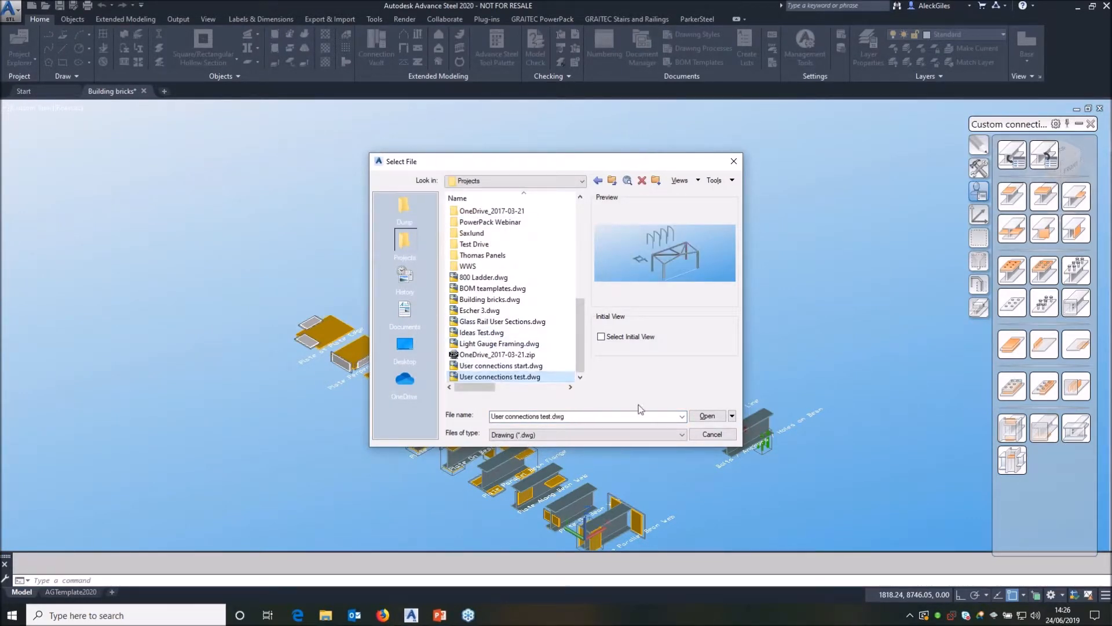
left_click(707, 416)
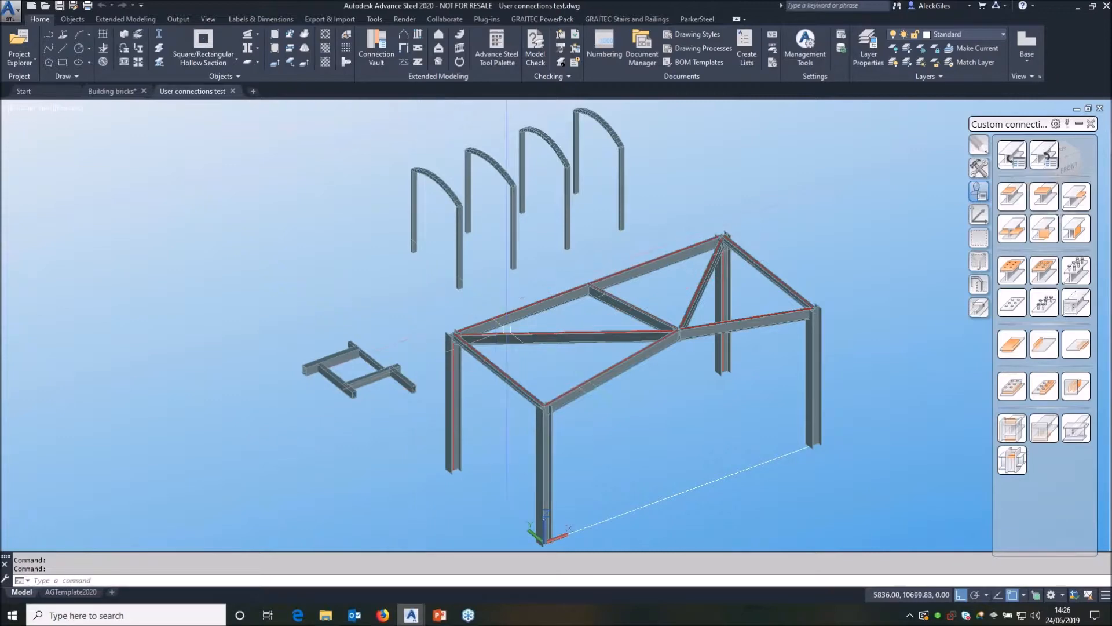
Choose the Hip Bottom template from Custom Connections Webinar.dwg in the connection template explorer for insertion.
scroll(458, 330, "up", 5)
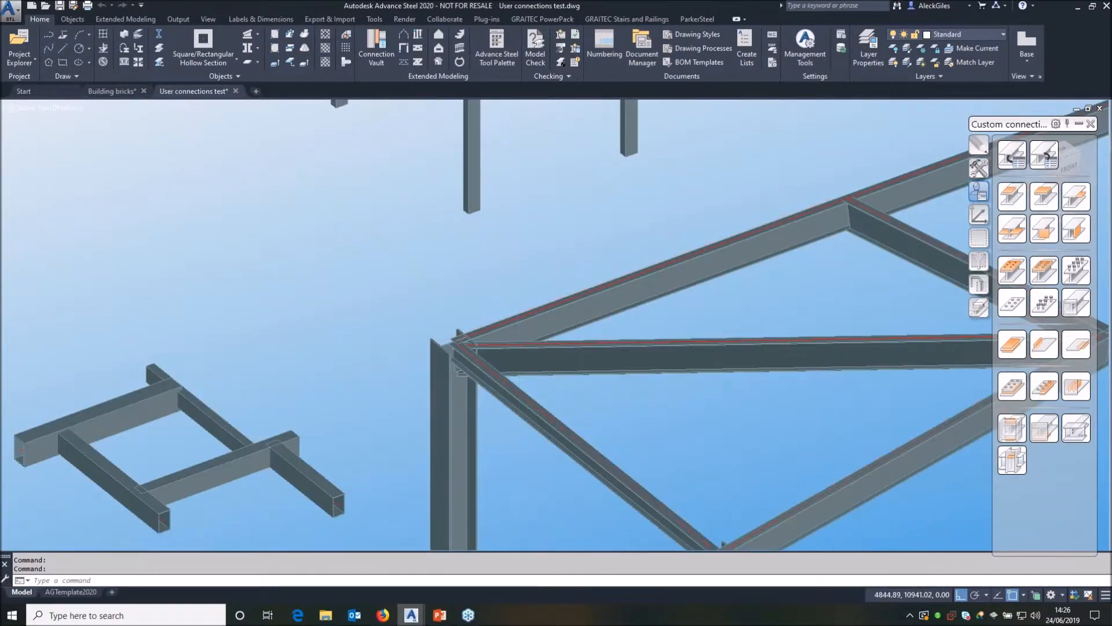
scroll(504, 324, "up", 2)
scroll(530, 335, "down", 3)
middle_click_drag(531, 335, 382, 343, "shift")
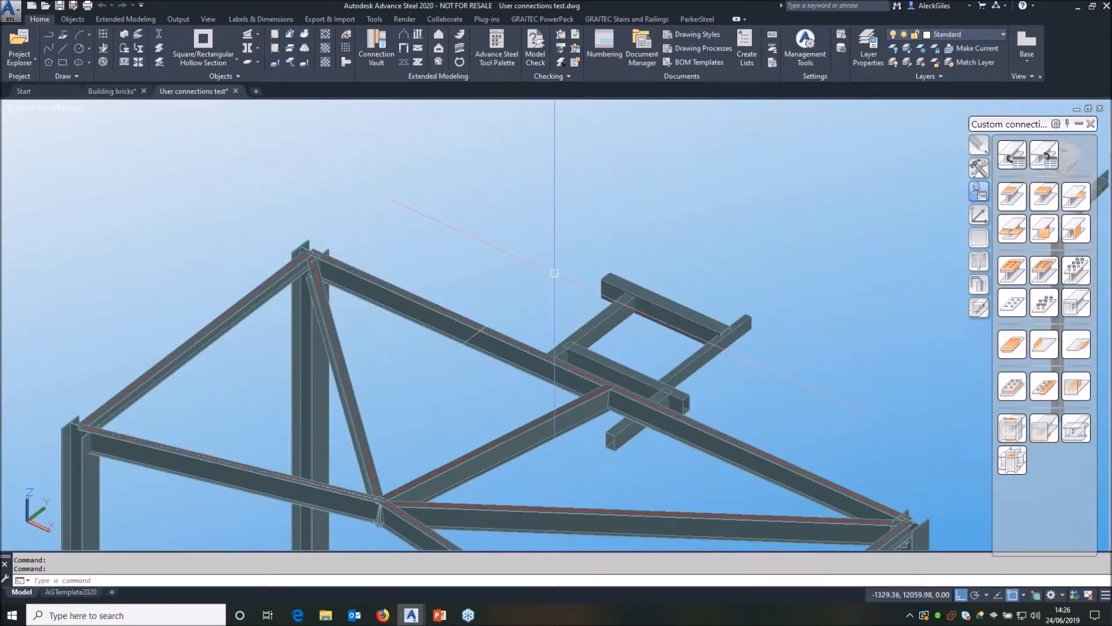
left_click(1044, 154)
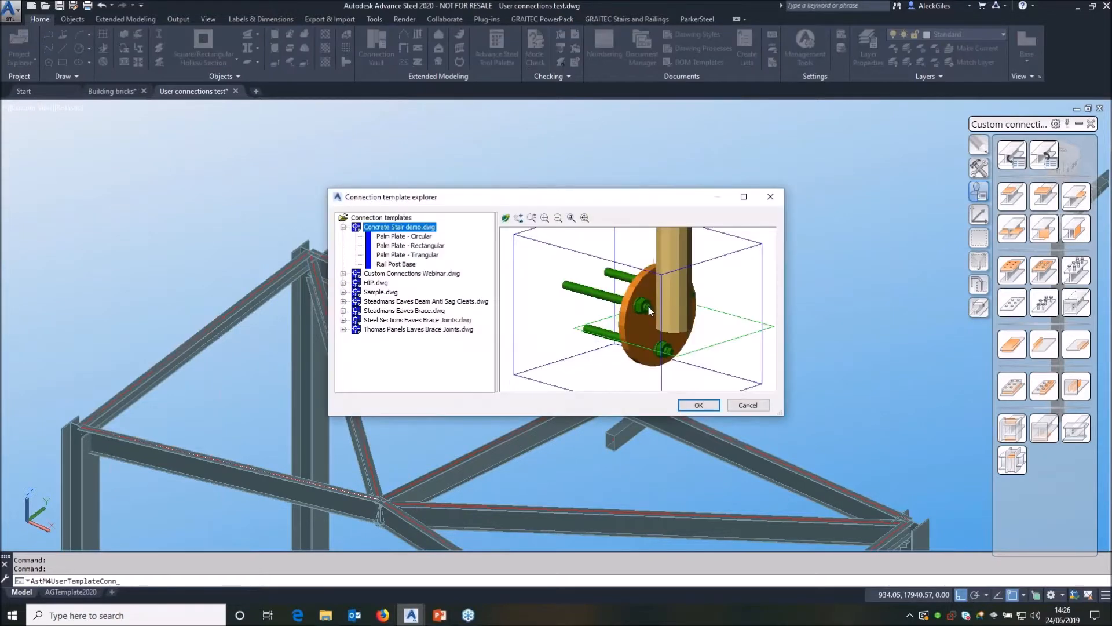
left_click(343, 226)
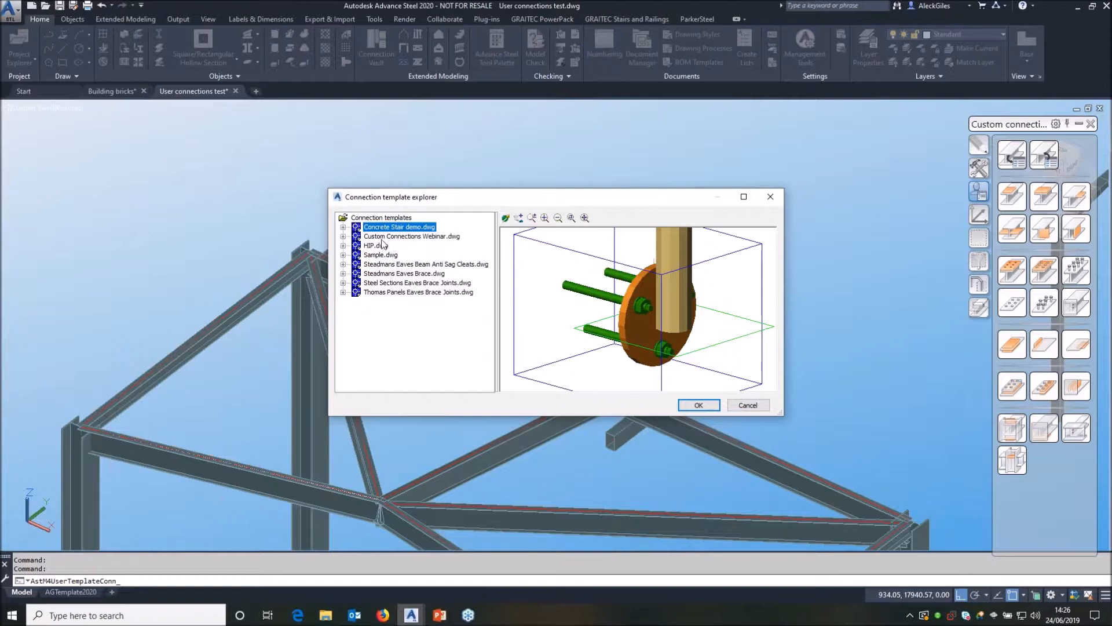
left_click(343, 236)
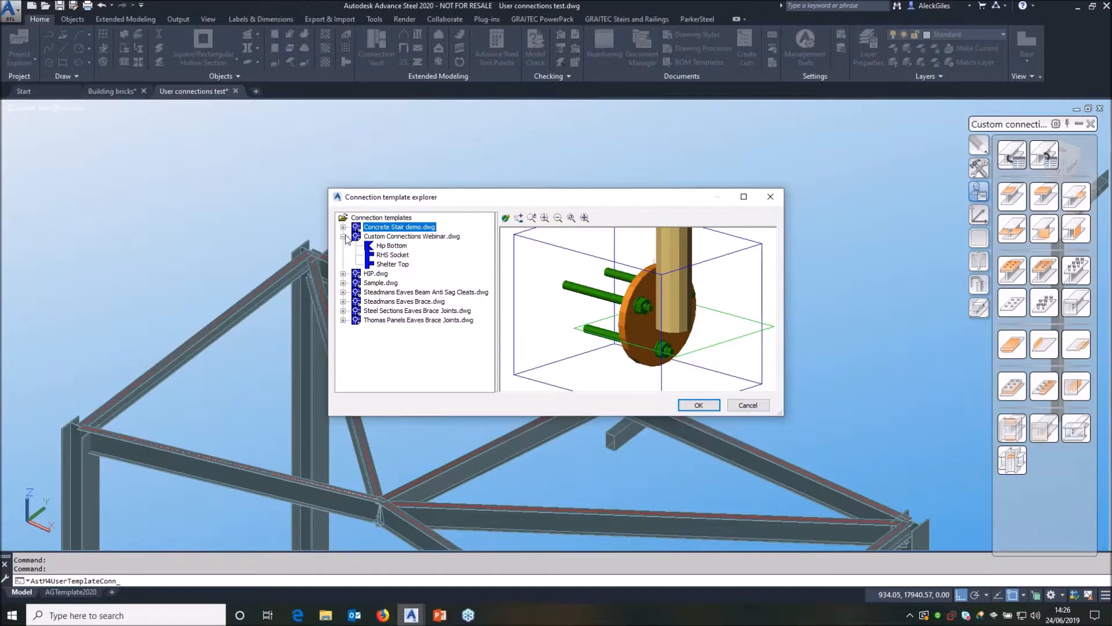
left_click(392, 246)
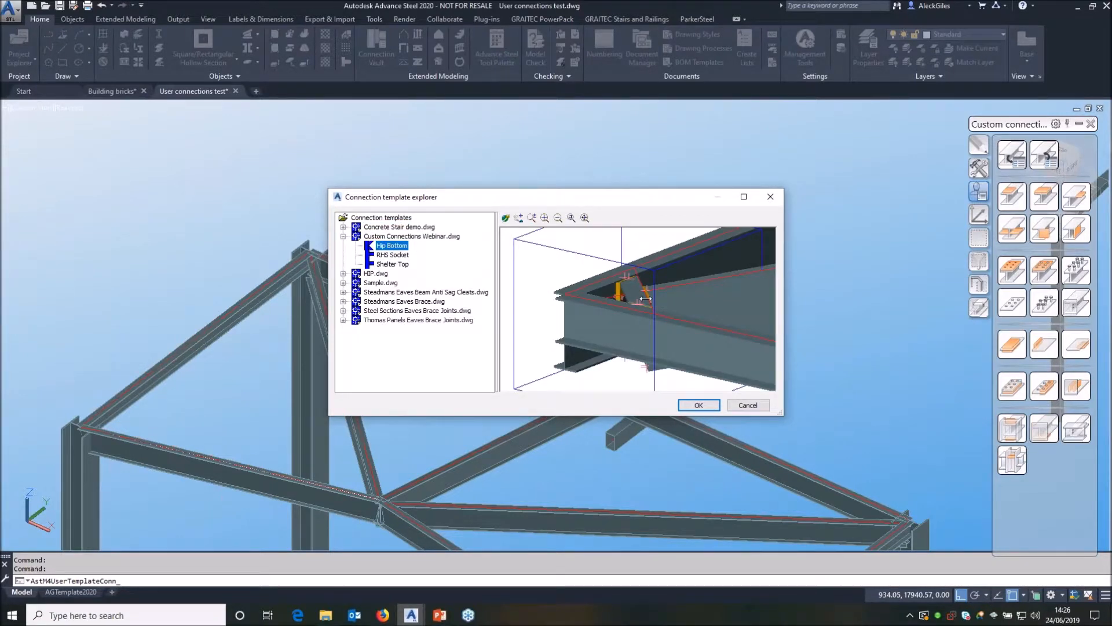
left_click(699, 405)
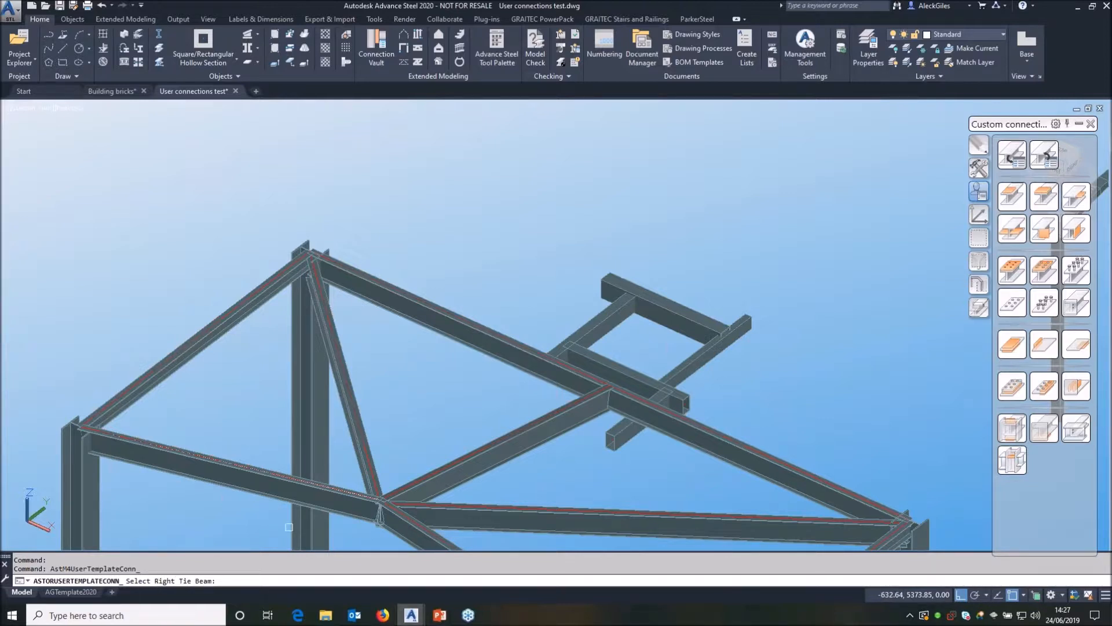
Place the Hip Bottom connection at the rear column top, picking the right tie beam, left tie beam and hip rafter.
left_click(370, 279)
left_click(259, 304)
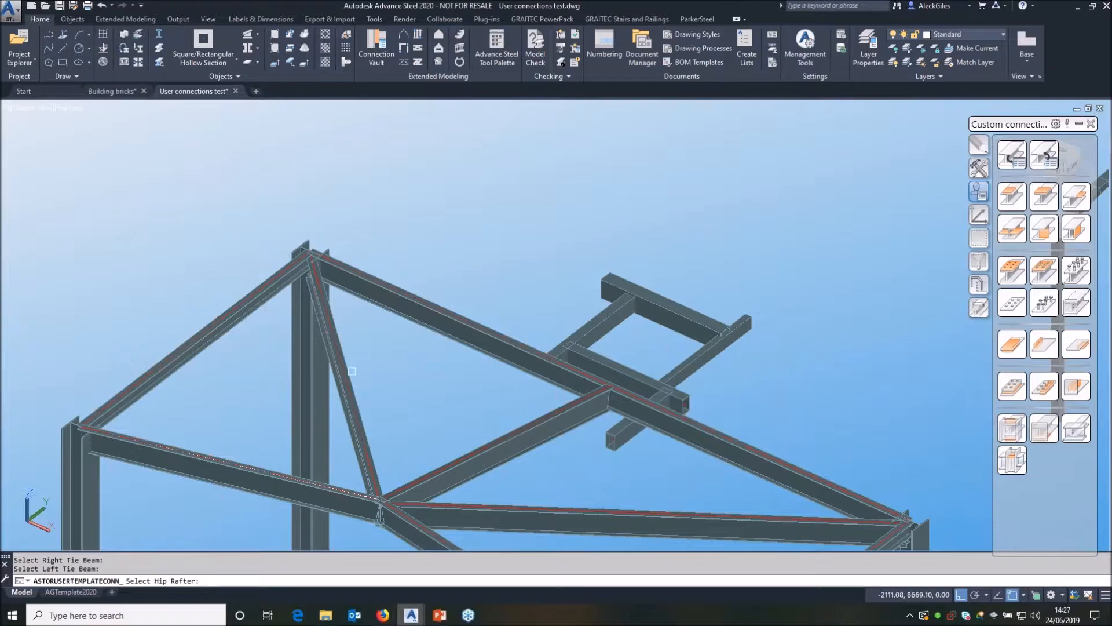
left_click(378, 356)
type("Hip Bottom")
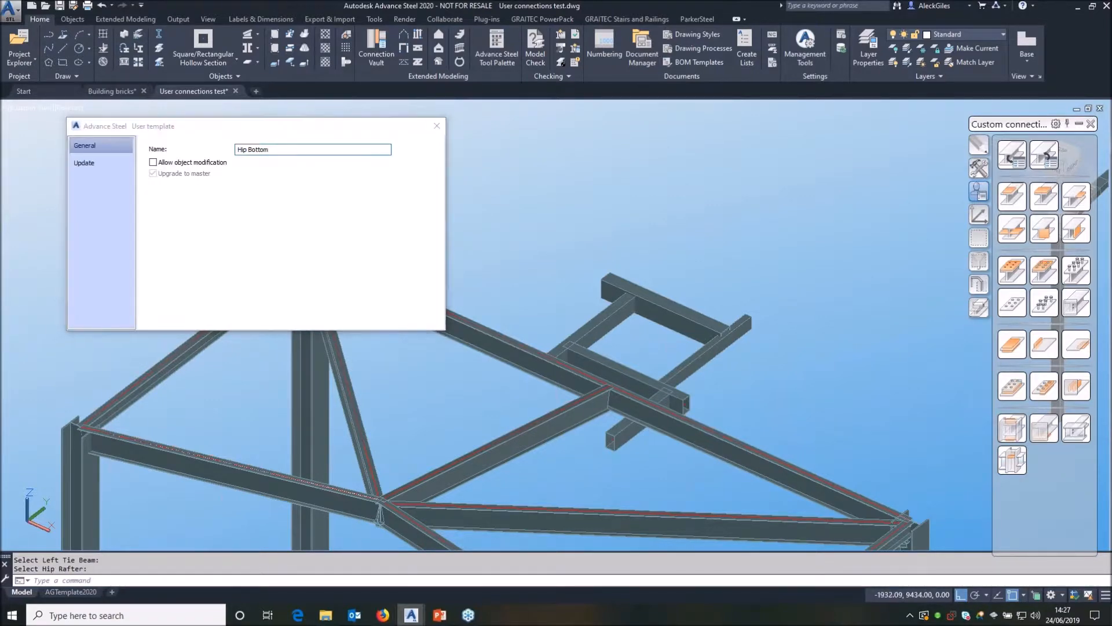
middle_click_drag(378, 356, 691, 320)
scroll(609, 229, "up", 7)
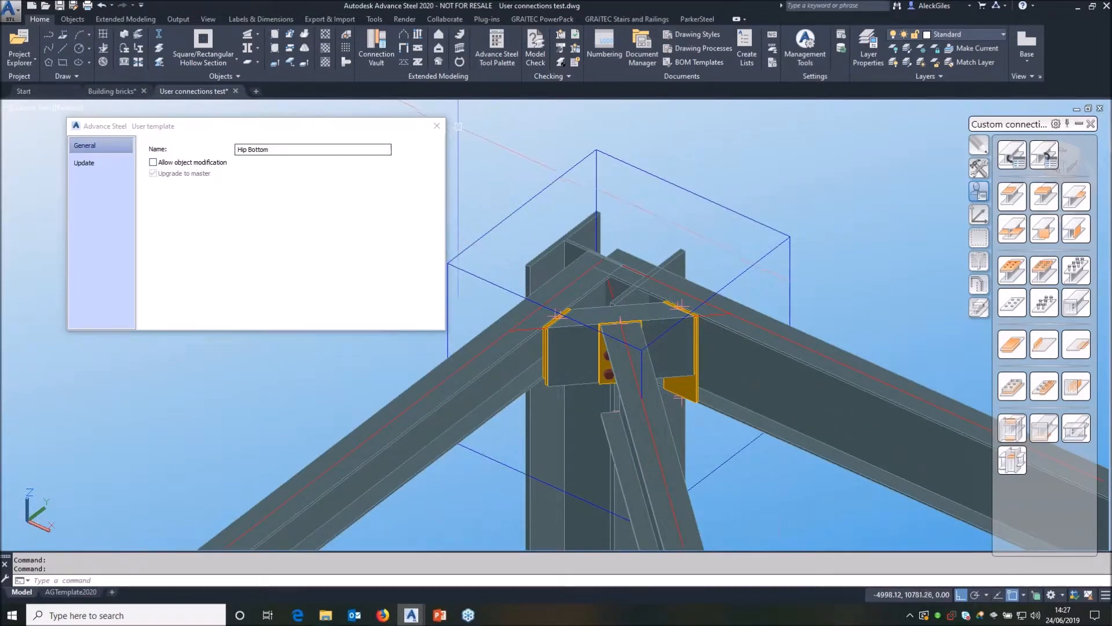
left_click(436, 125)
Transfer the Hip Bottom connection to the other hipped corner along the same long eaves beam, picking its right tie beam, left tie beam and hip rafter.
scroll(476, 257, "down", 3)
scroll(469, 259, "down", 2)
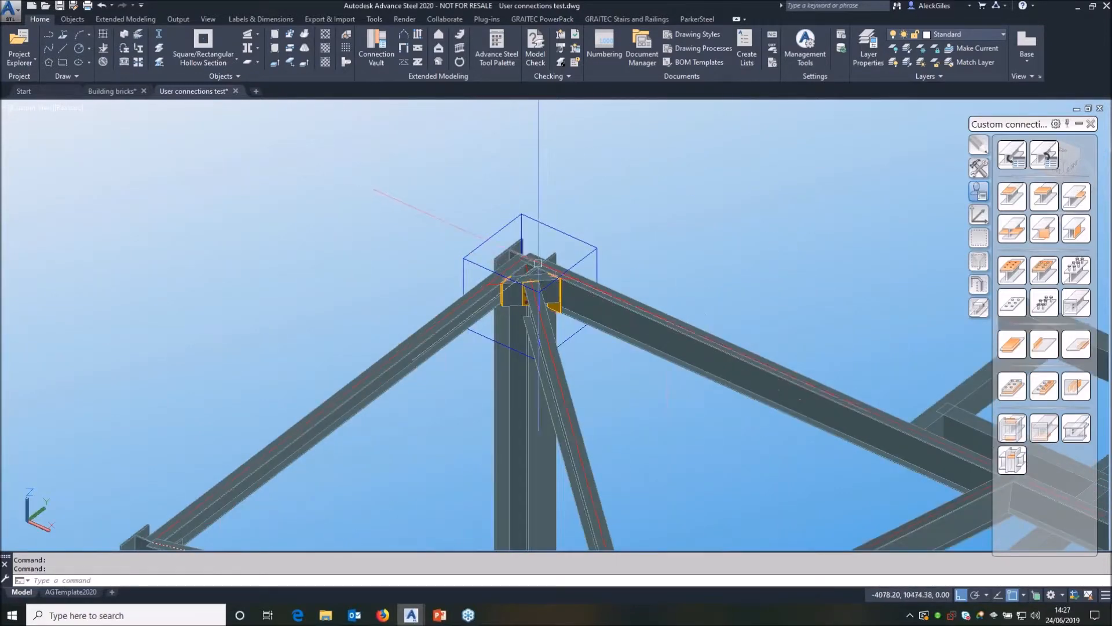
middle_click_drag(548, 267, 333, 212)
scroll(333, 212, "down", 3)
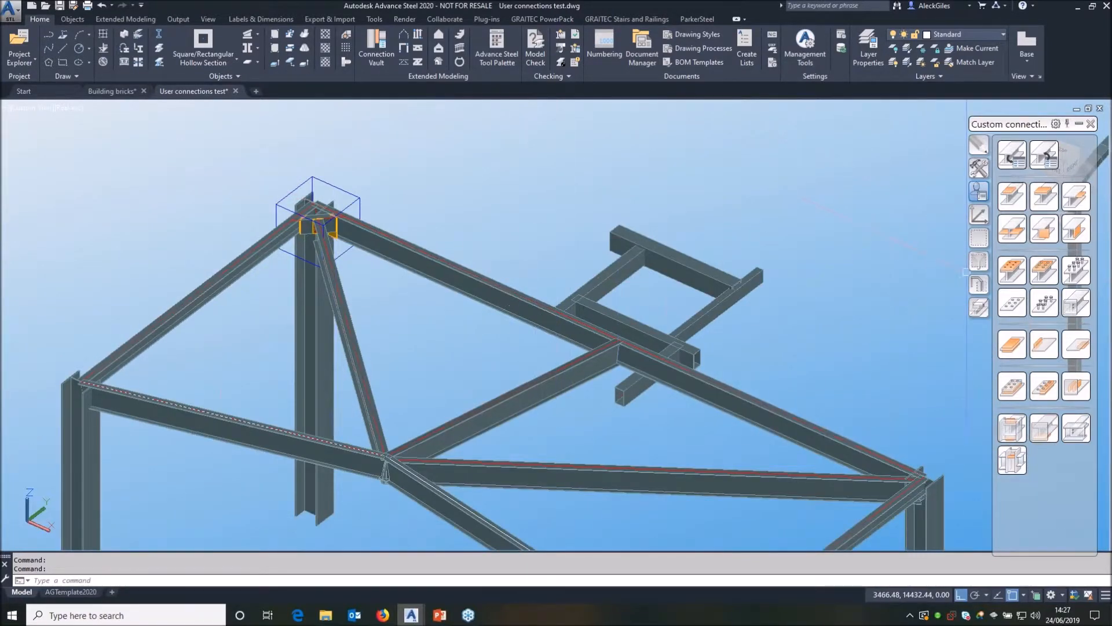
left_click(980, 170)
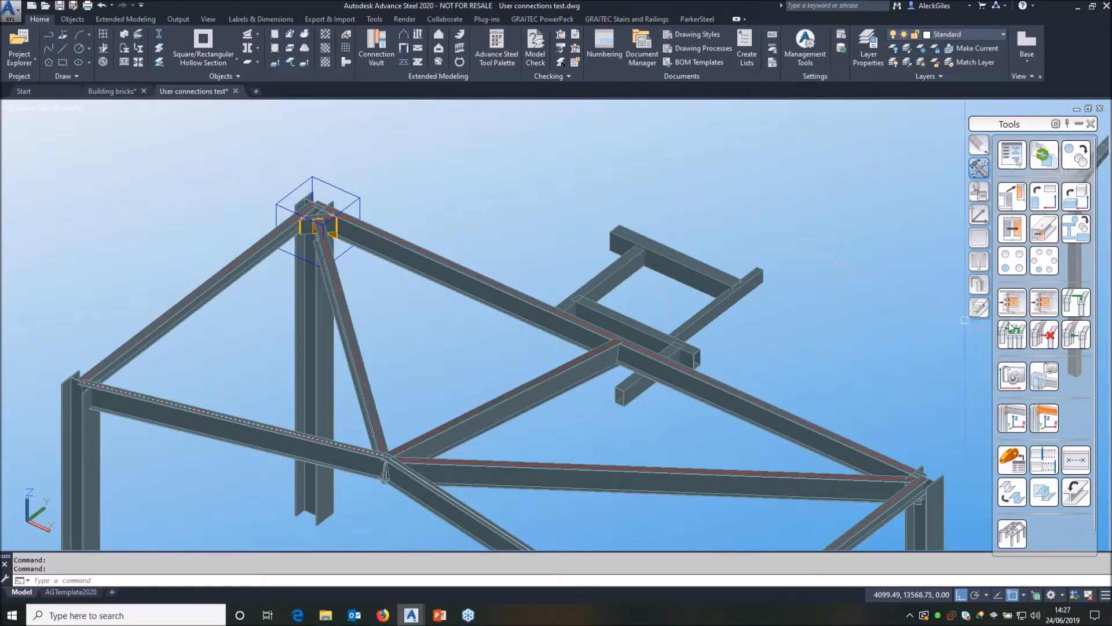
left_click(1011, 302)
left_click(334, 185)
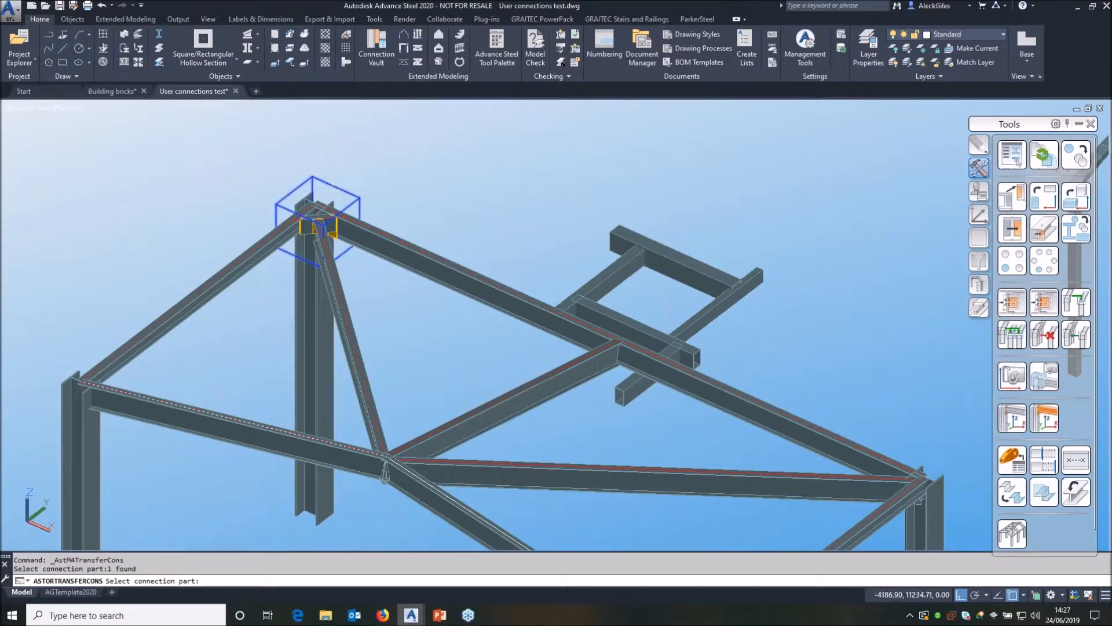
key("Return")
middle_click_drag(580, 224, 517, 366, "shift")
left_click(788, 203)
left_click(667, 199)
left_click(709, 219)
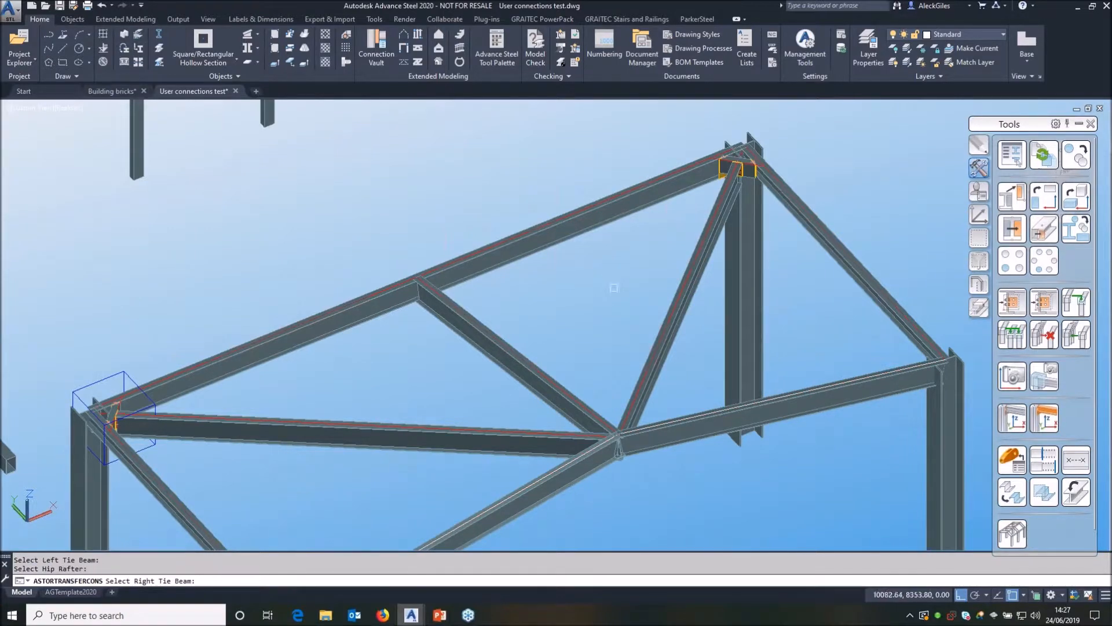
key("Return")
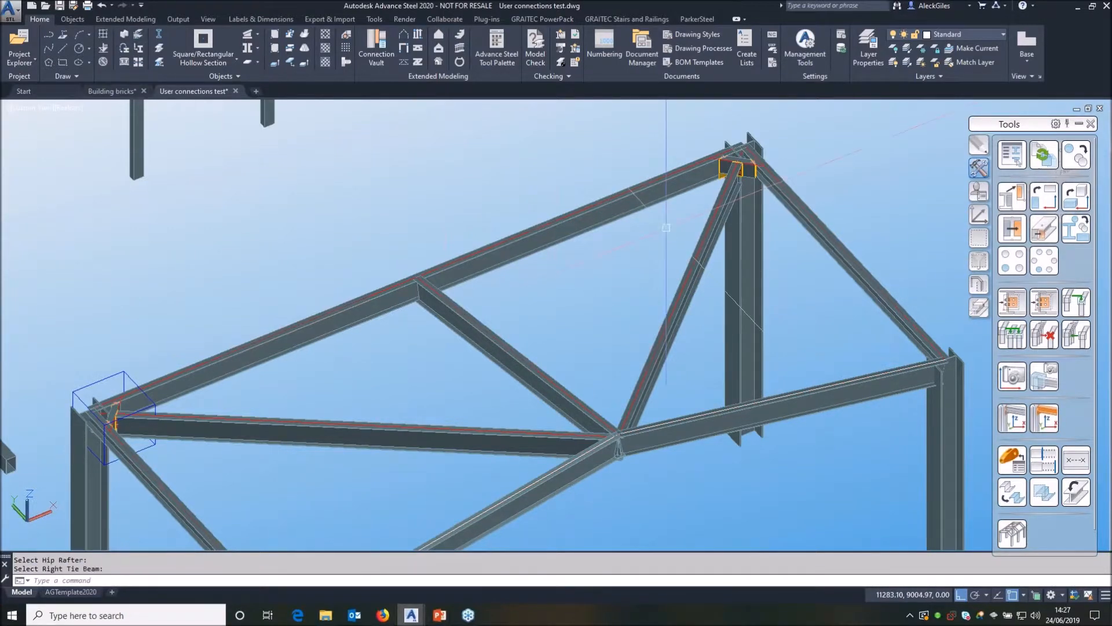
Inspect the original and transferred Hip Bottom joints up close, plus the separate rectangular hollow section frame.
middle_click_drag(144, 429, 242, 303)
scroll(235, 244, "up", 3)
middle_click_drag(276, 267, 226, 304, "shift")
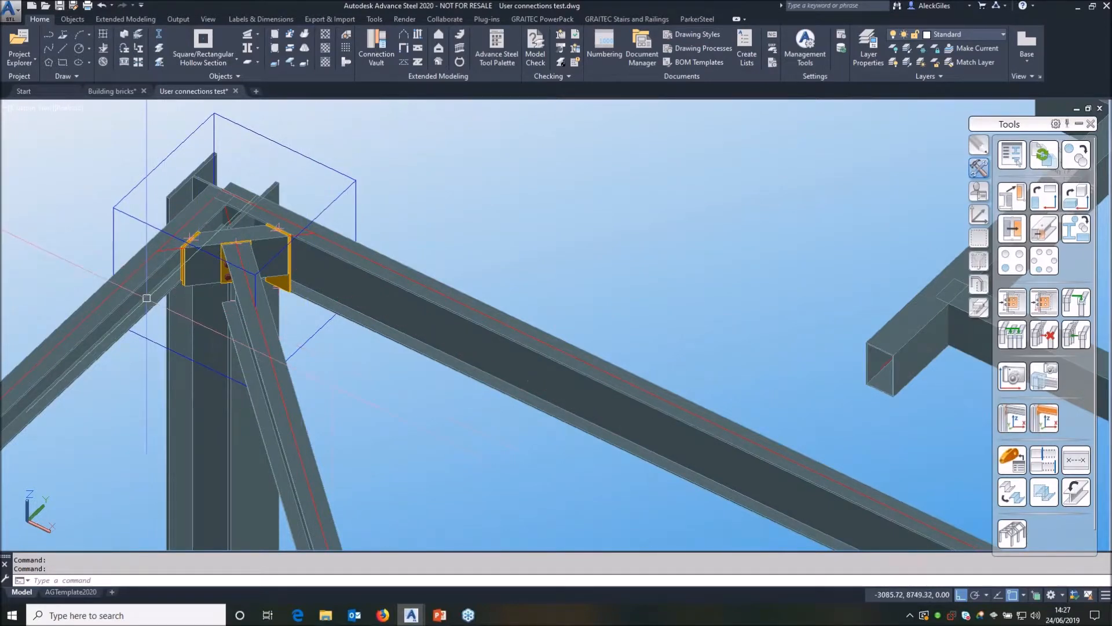
scroll(540, 338, "down", 4)
middle_click_drag(717, 380, 321, 151)
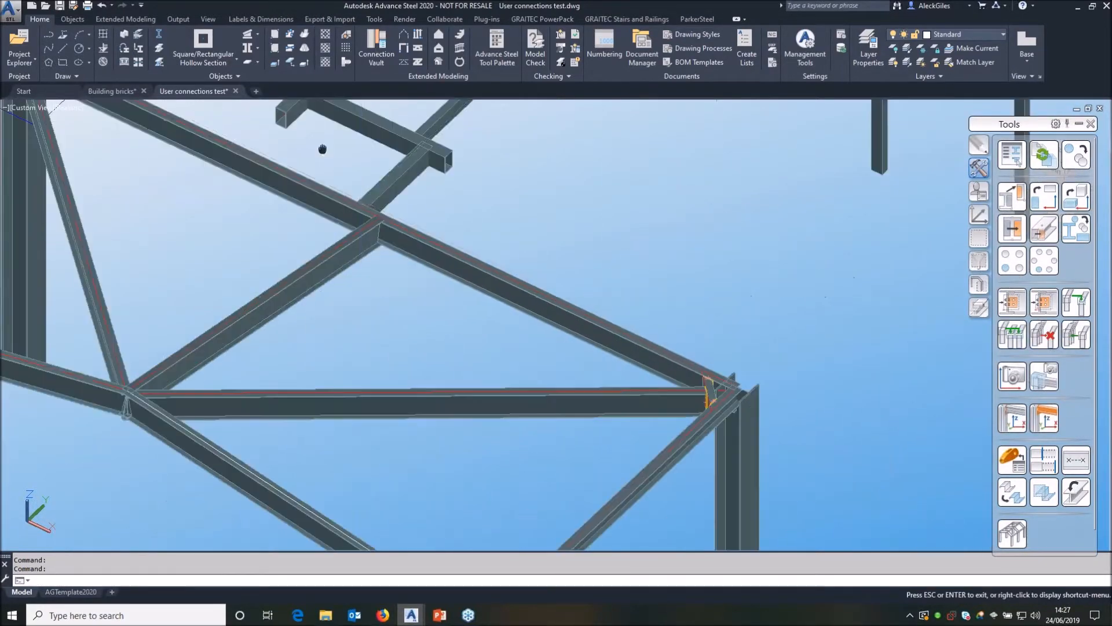
middle_click_drag(562, 378, 735, 373, "shift")
scroll(734, 372, "up", 5)
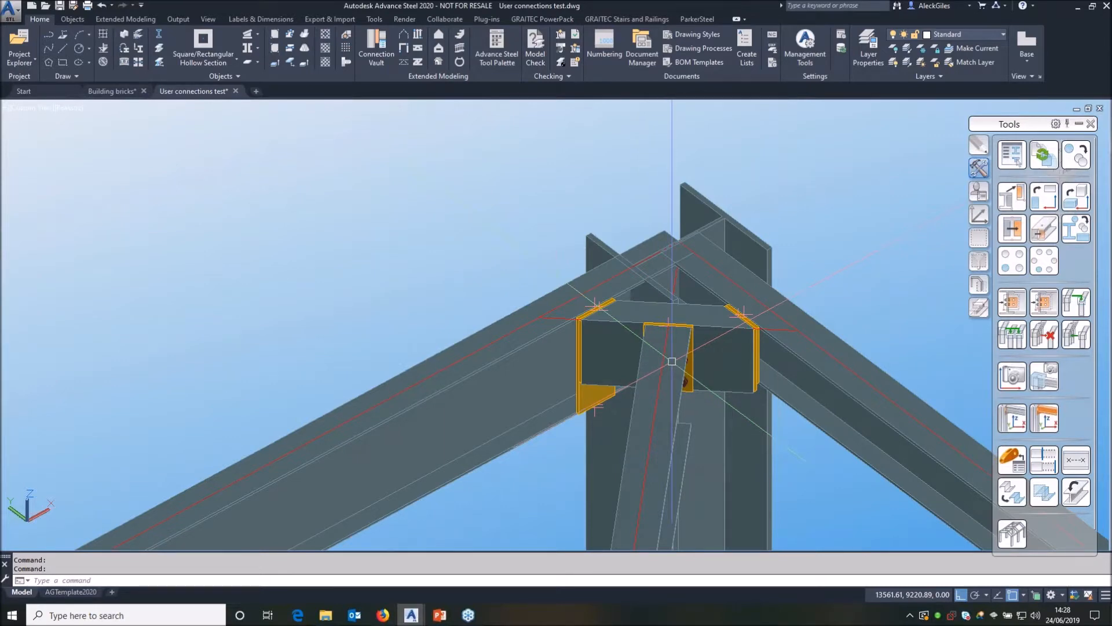
scroll(672, 361, "down", 4)
scroll(482, 371, "down", 4)
middle_click_drag(271, 461, 705, 229)
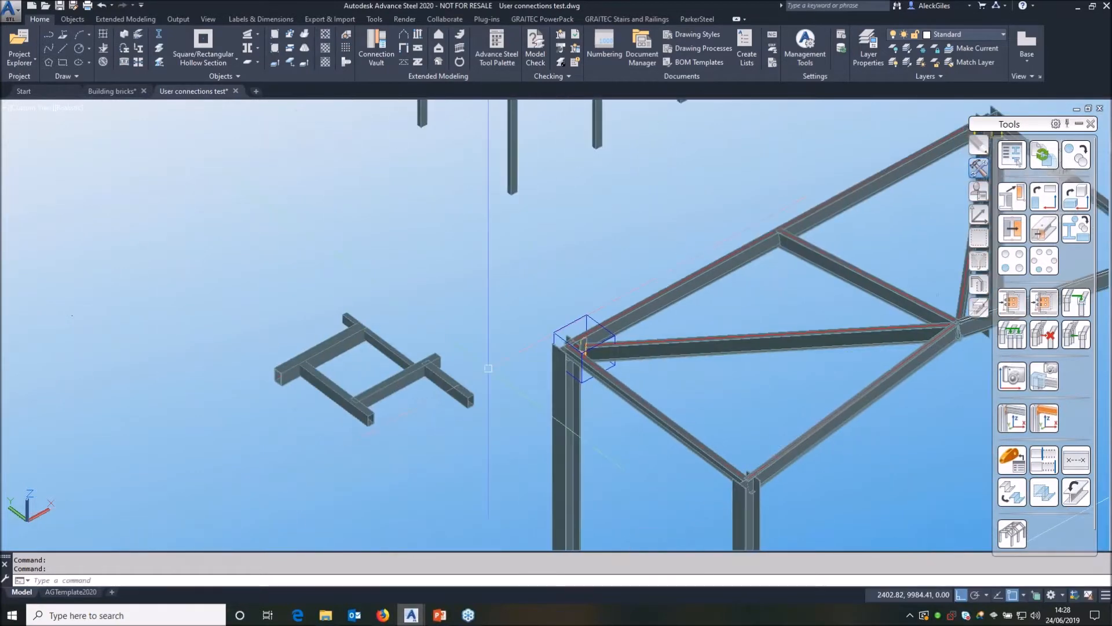
scroll(325, 457, "up", 5)
middle_click_drag(448, 316, 563, 441)
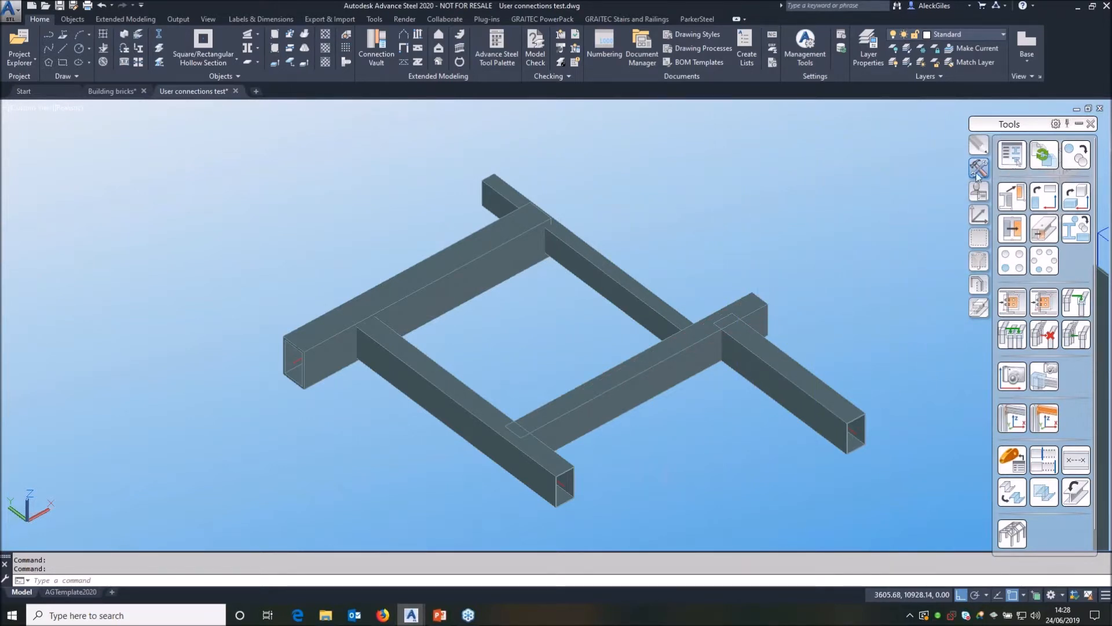
Choose the RHS Socket template from Custom Connections Webinar.dwg in the connection template explorer for insertion.
left_click(978, 191)
left_click(1011, 156)
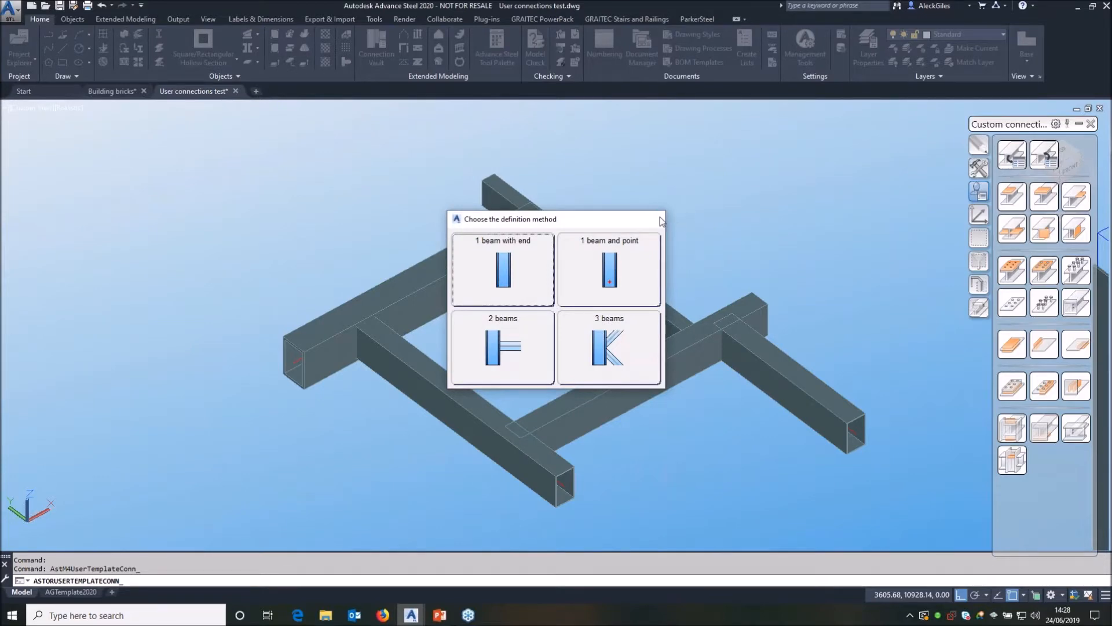
left_click(660, 218)
left_click(1040, 155)
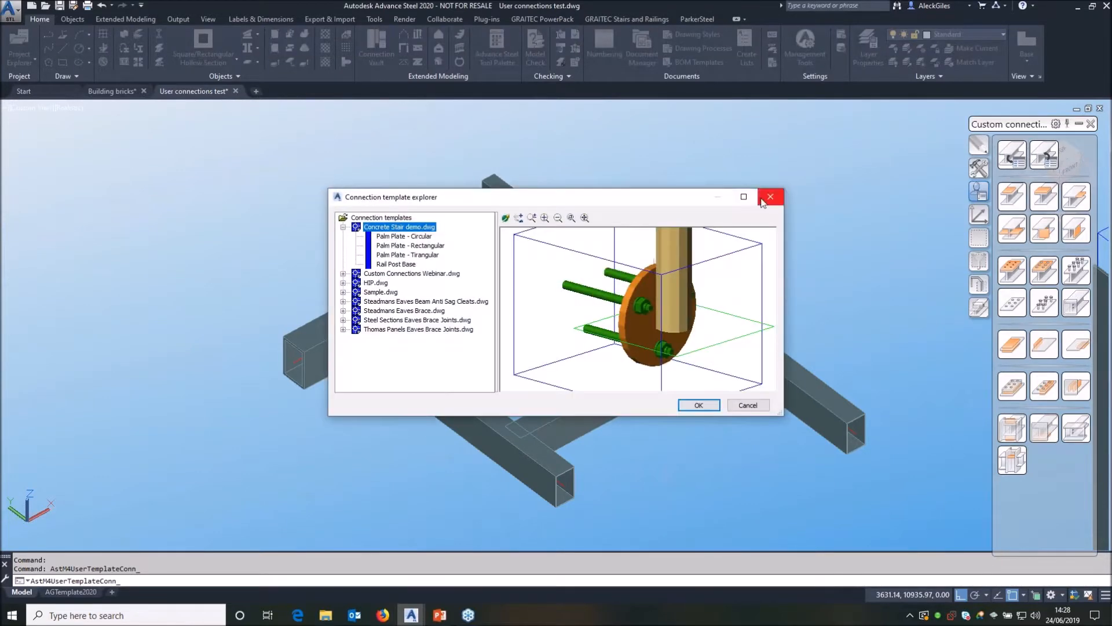
left_click(343, 274)
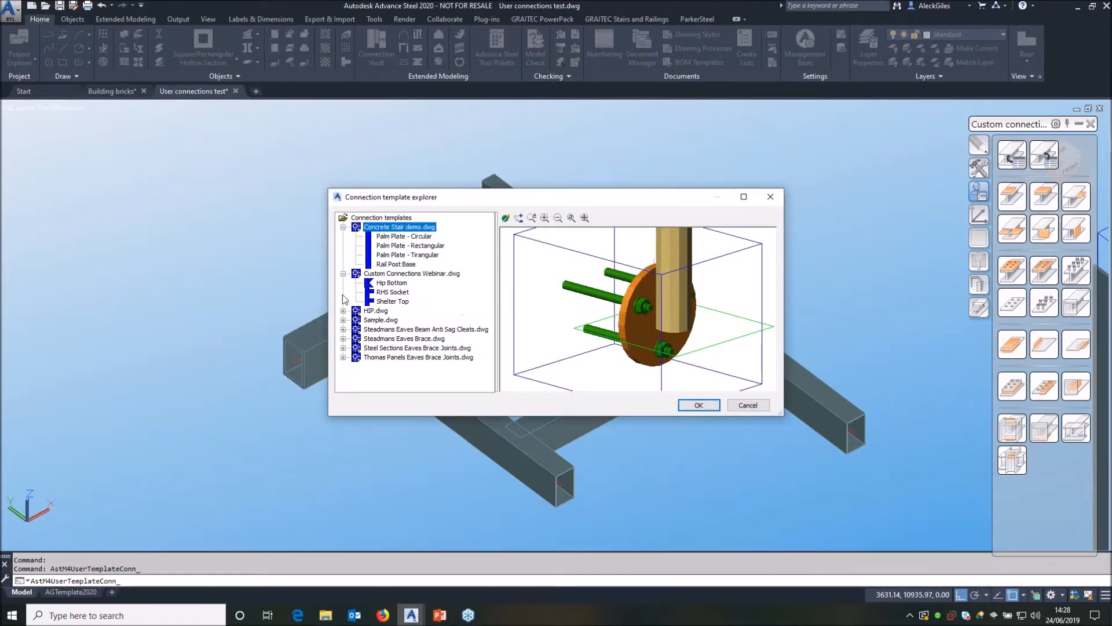
left_click(391, 292)
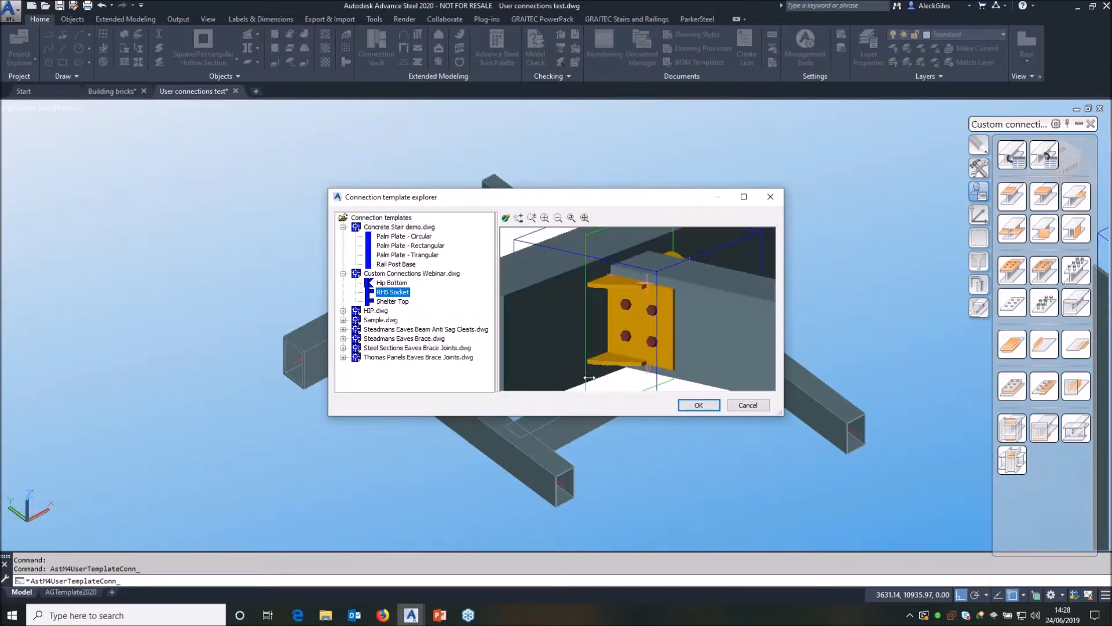
left_click(698, 406)
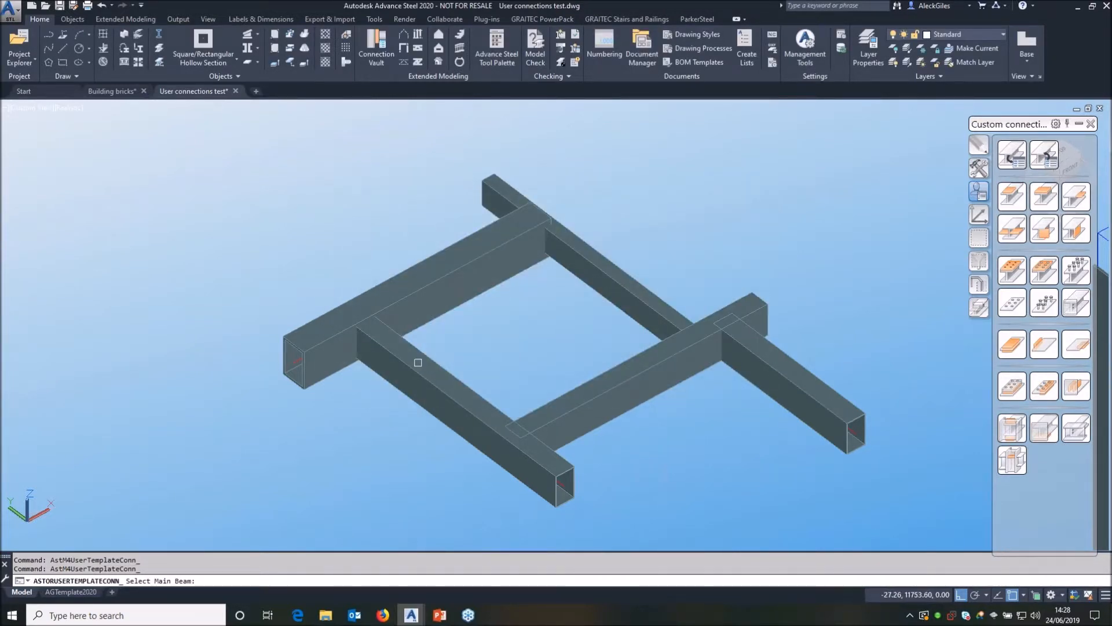
Place the RHS Socket connection at the near end of the deep hollow section, with the adjoining rail as secondary beam.
left_click(343, 366)
left_click(380, 372)
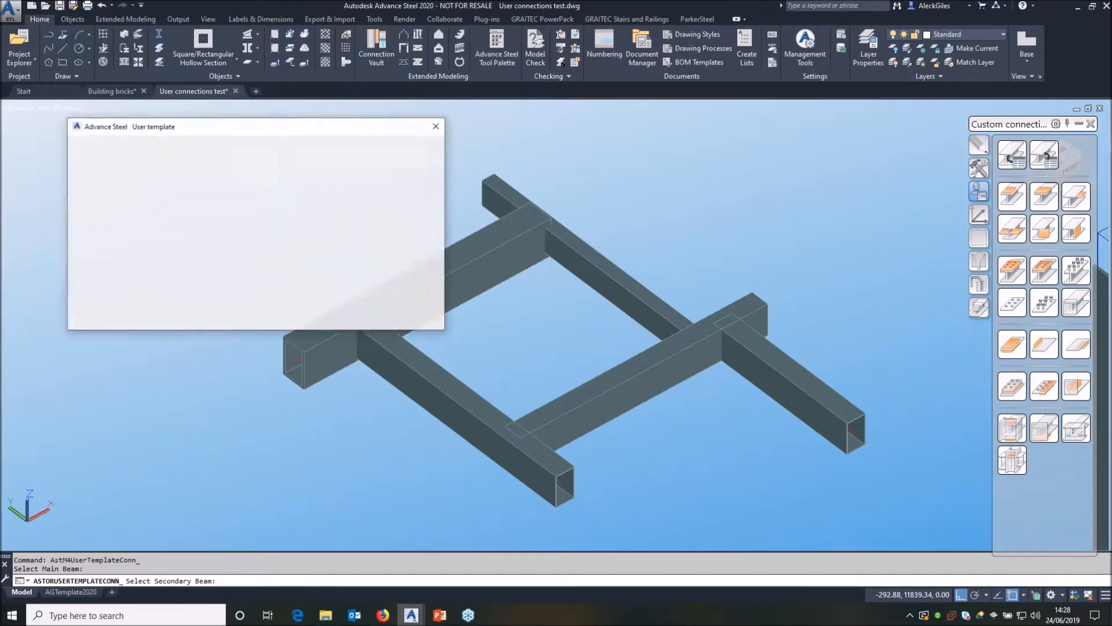
middle_click_drag(408, 363, 555, 369)
left_click(437, 126)
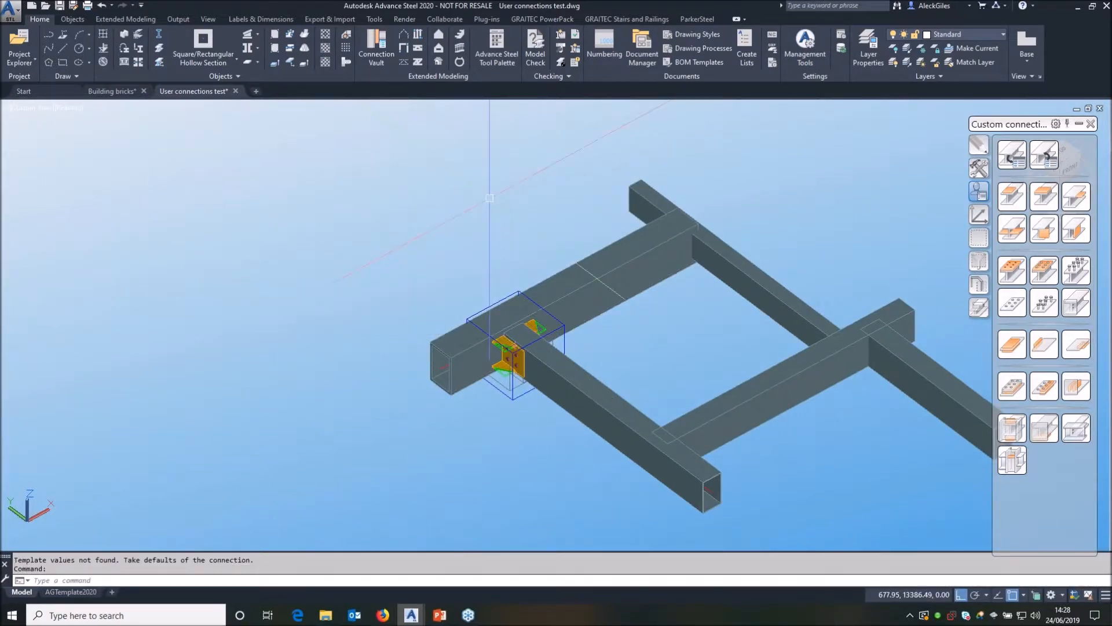
Transfer the placed RHS Socket connection to the joint at the deep beam's far end, picking the shallow rail as main beam.
left_click(979, 169)
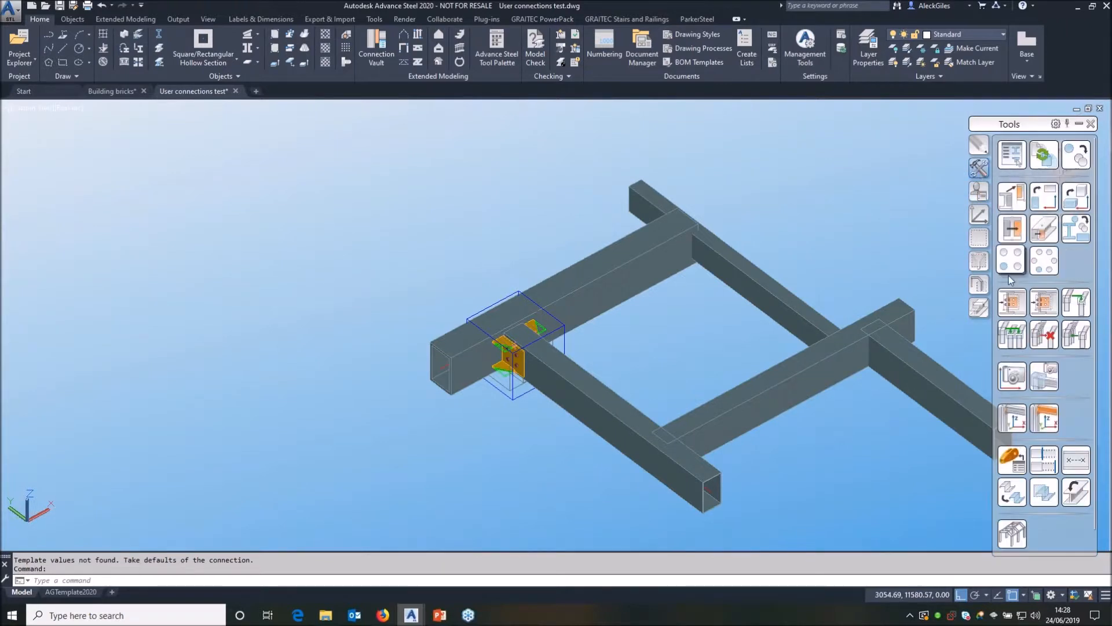
left_click(1012, 301)
left_click(525, 391)
key("Return")
left_click(721, 261)
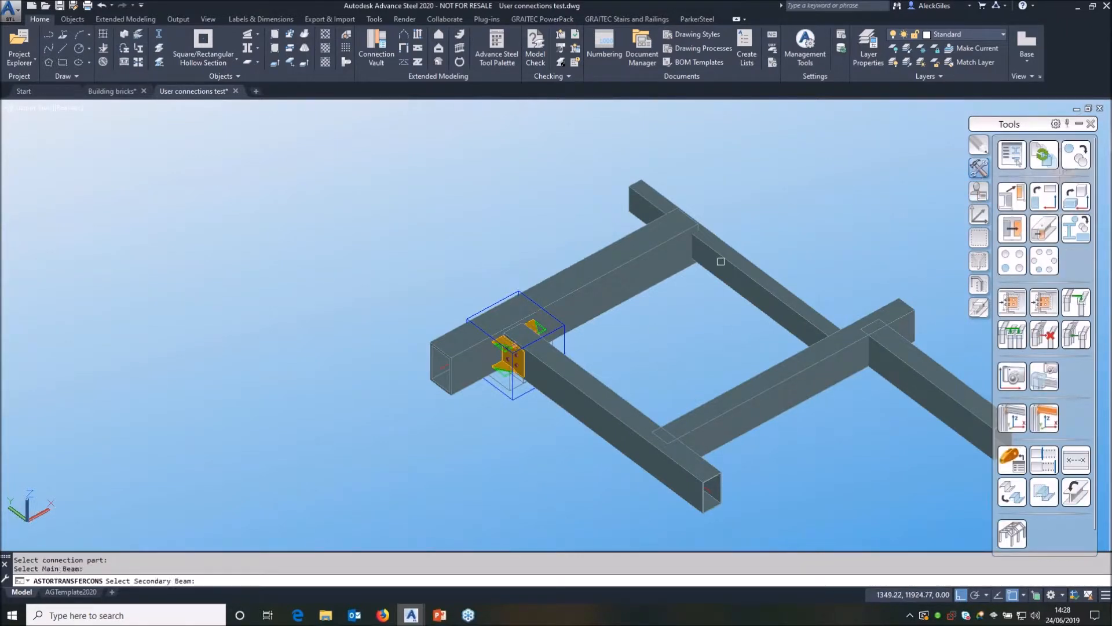
left_click(662, 277)
Transfer the RHS Socket connection to the three joints along the parallel cross beam, picking each main and secondary beam, and finish the transfer.
left_click(802, 357)
left_click(795, 324)
left_click(794, 395)
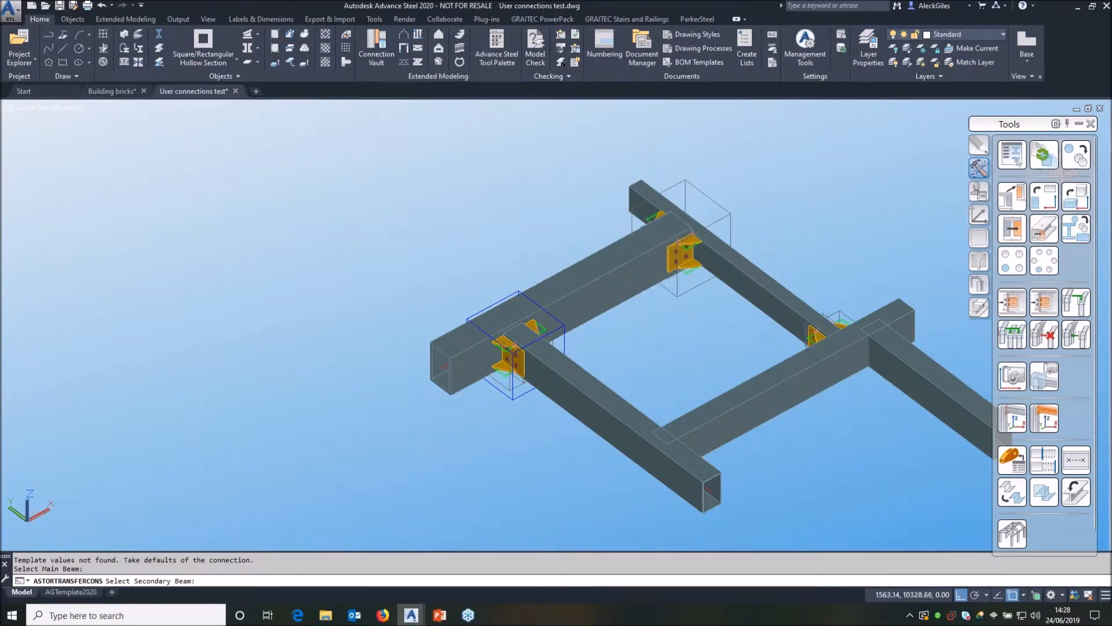
left_click(916, 369)
left_click(650, 424)
left_click(618, 408)
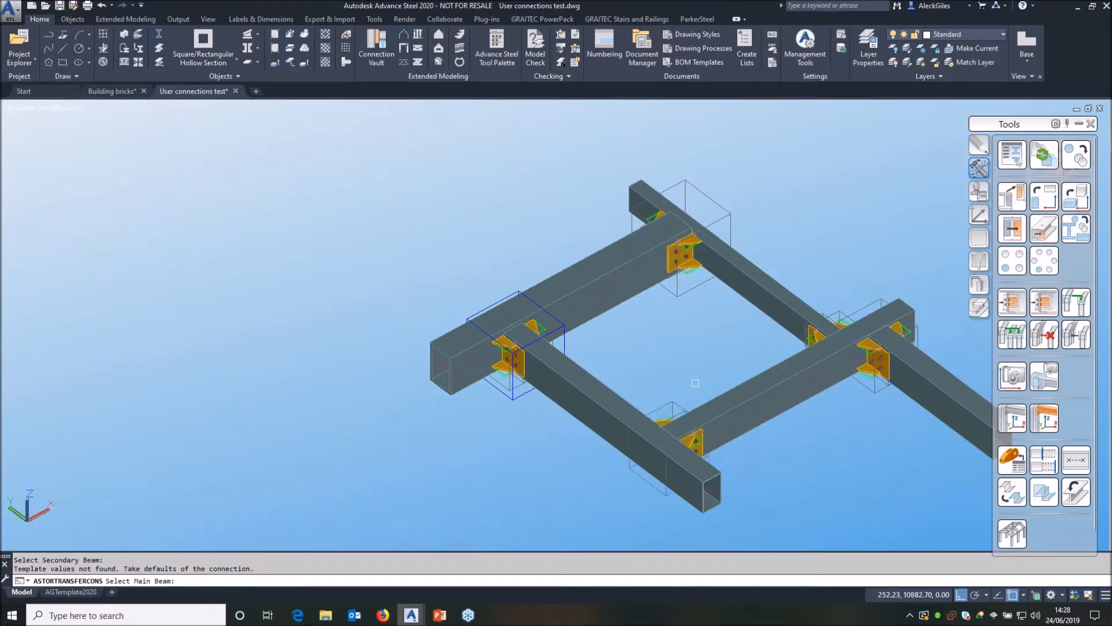
key("Return")
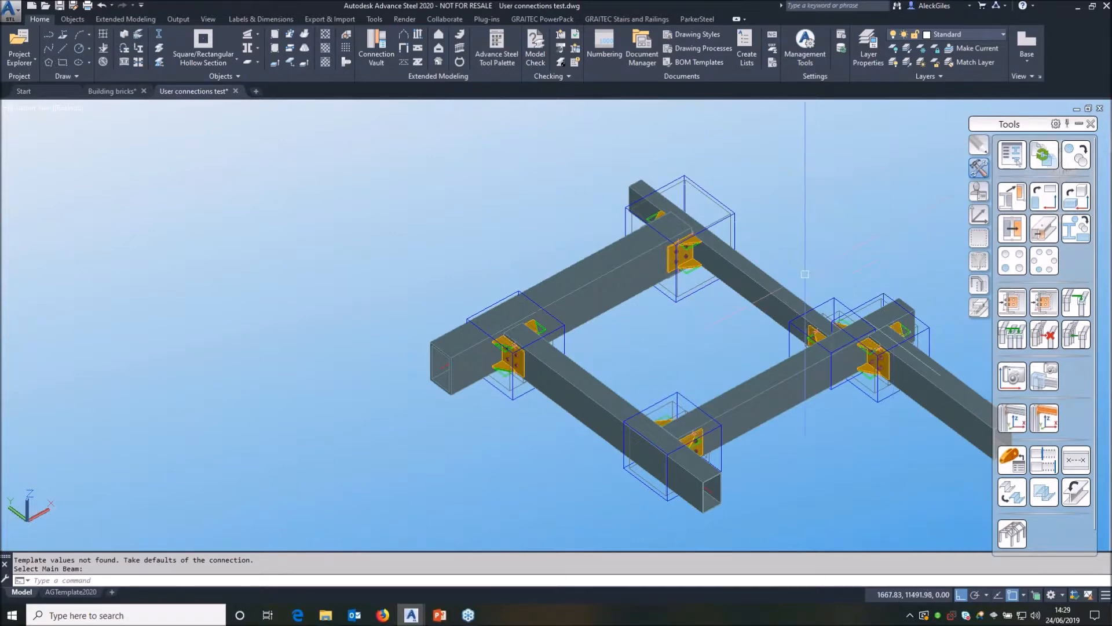
Examine the transferred RHS Socket joints from above and in 3D, and check one socket plate's properties.
middle_click_drag(548, 305, 514, 428, "shift")
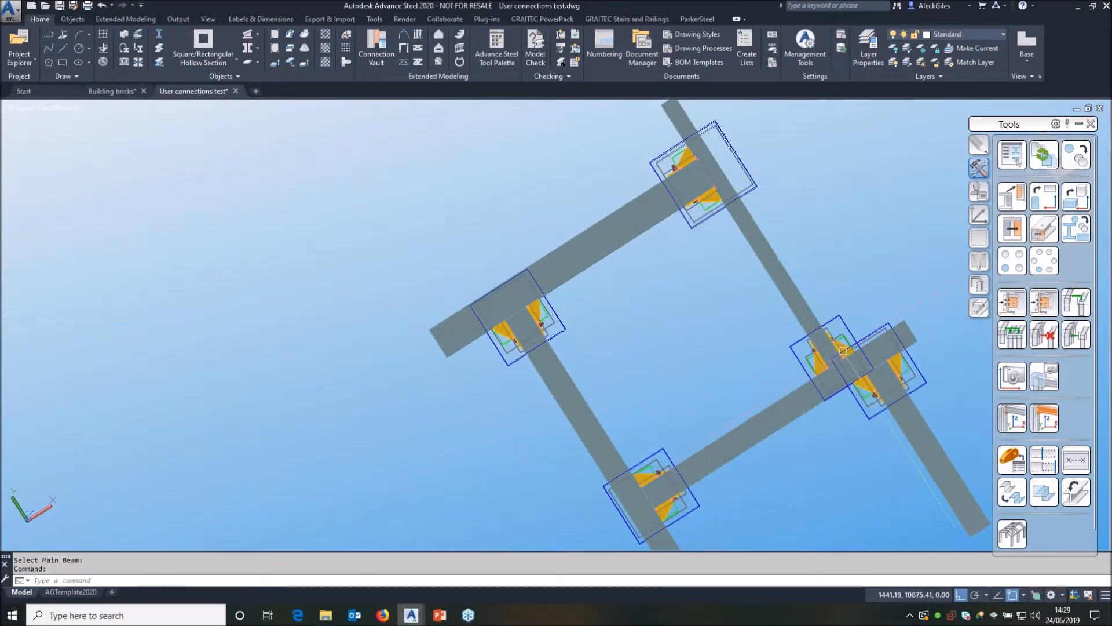
scroll(851, 365, "up", 4)
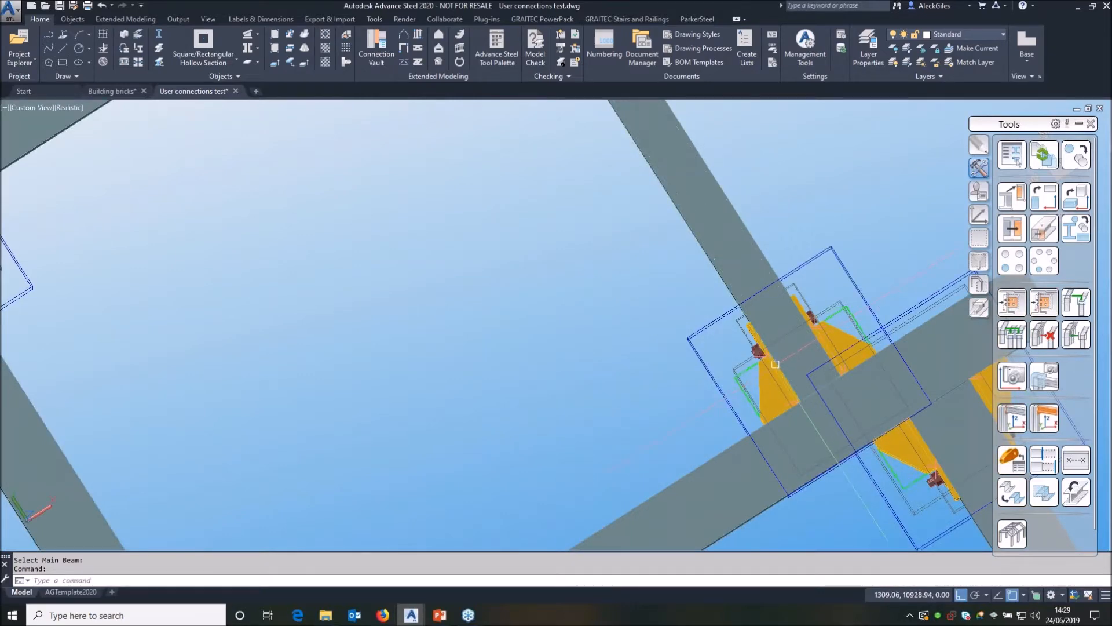
scroll(775, 364, "down", 2)
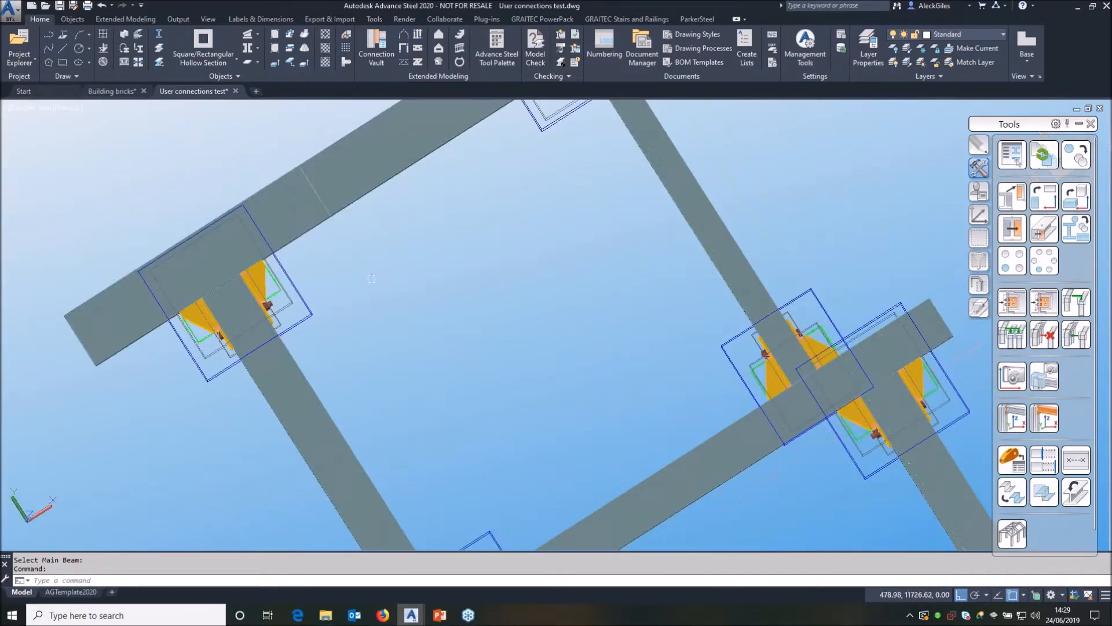
middle_click_drag(464, 181, 487, 351)
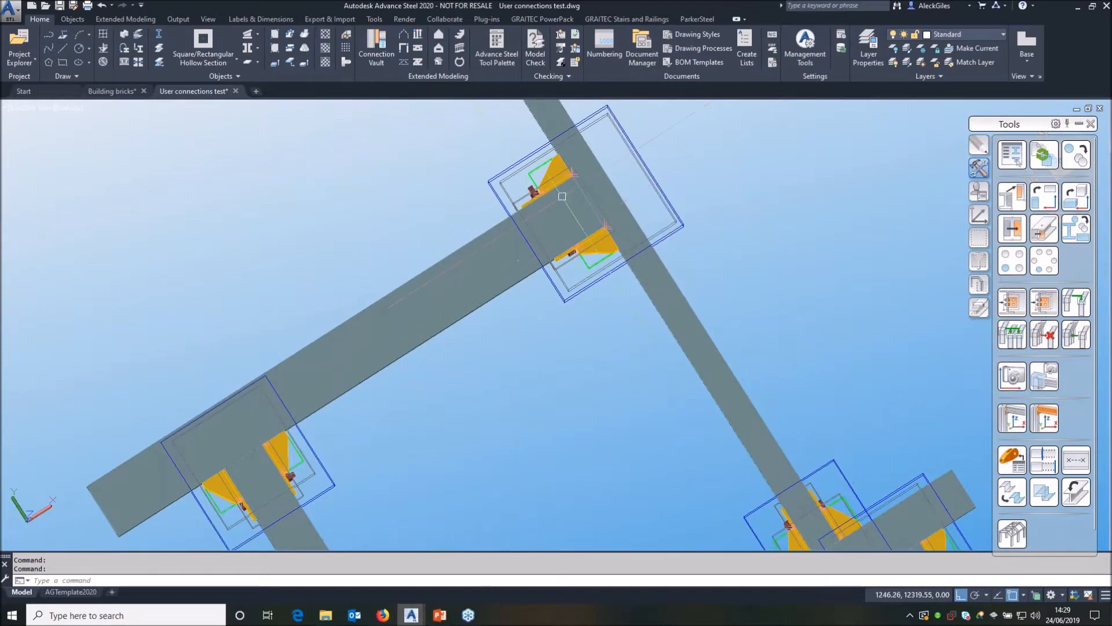
middle_click_drag(557, 199, 534, 201, "shift")
middle_click_drag(535, 376, 422, 189)
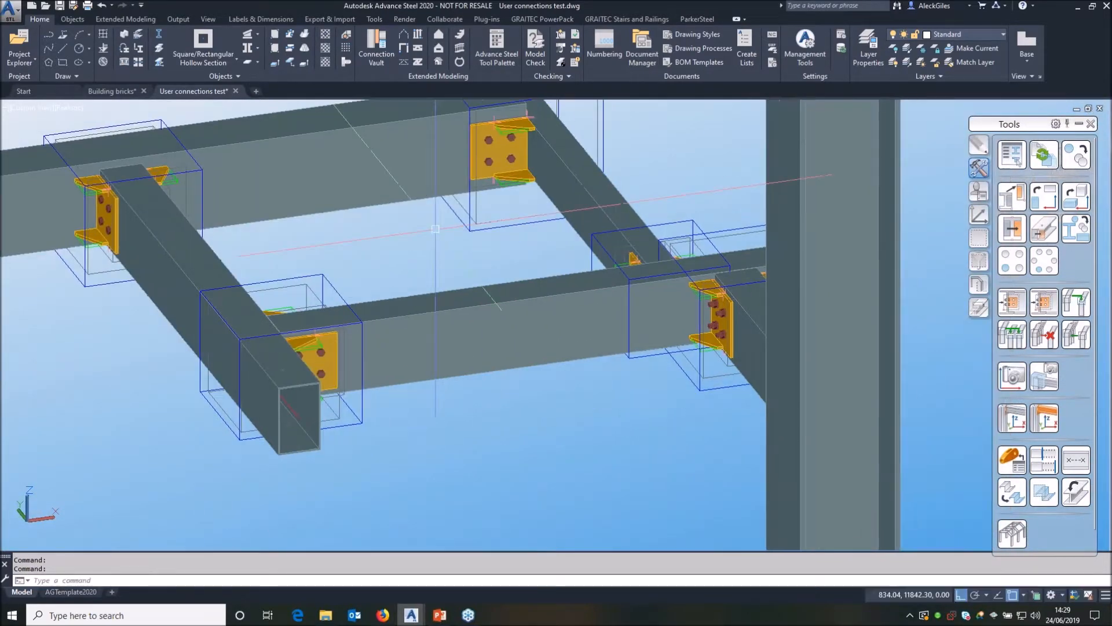
middle_click_drag(400, 316, 547, 306, "shift")
scroll(555, 232, "up", 5)
left_click(576, 193)
double_click(575, 193)
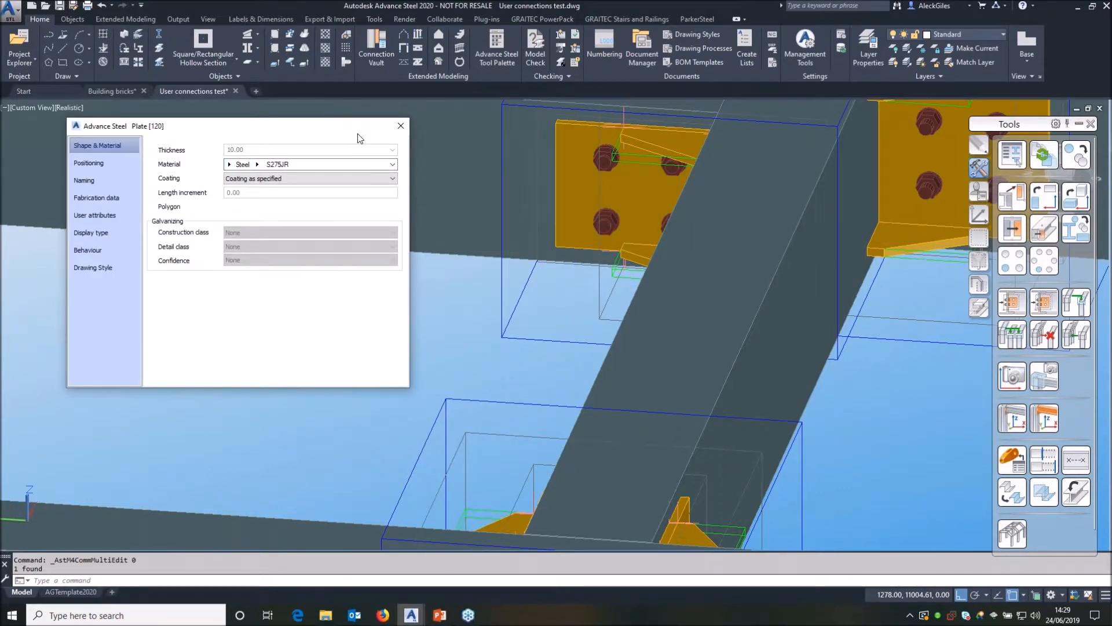
left_click(400, 126)
Measure diagonally across the socket side plate on the shallower cross beam with the DIST command.
middle_click_drag(441, 234, 770, 200, "shift")
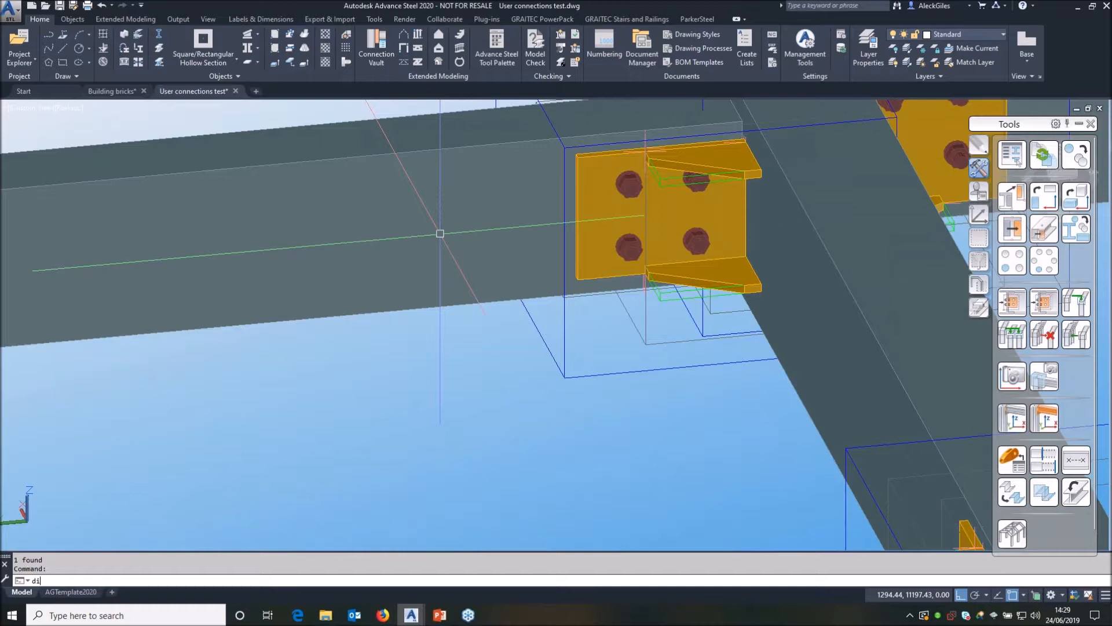
key("Return")
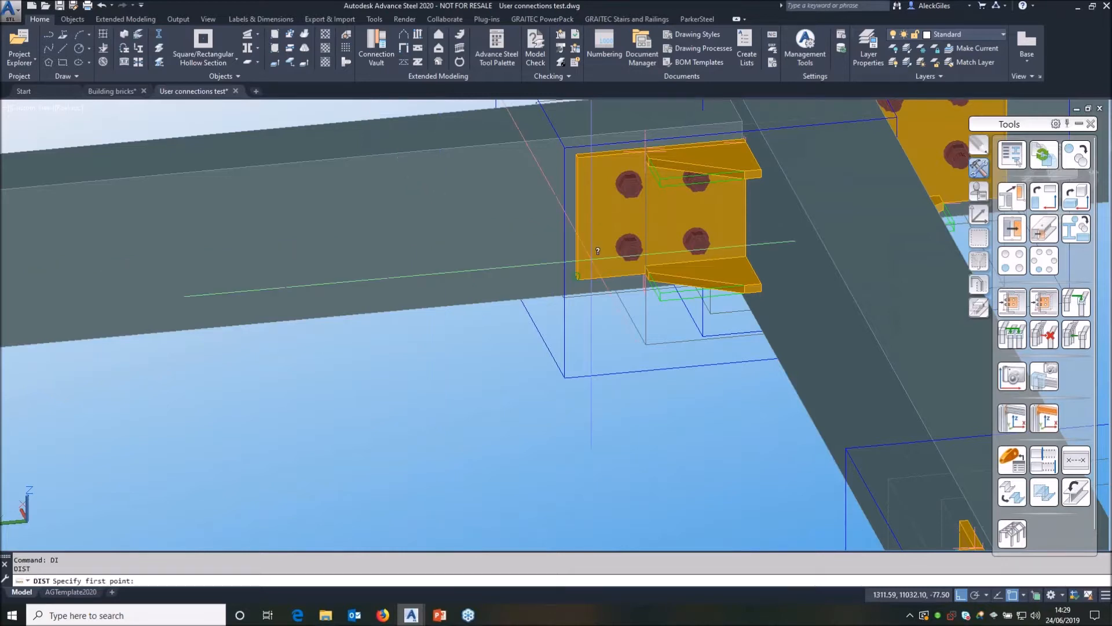
left_click(578, 279)
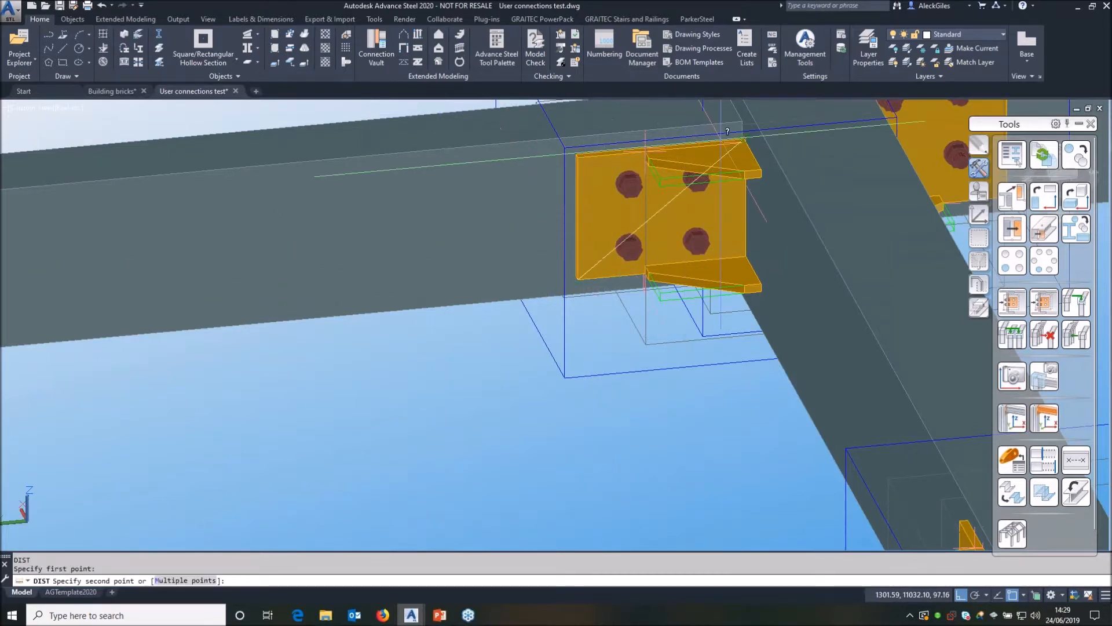
left_click(744, 141)
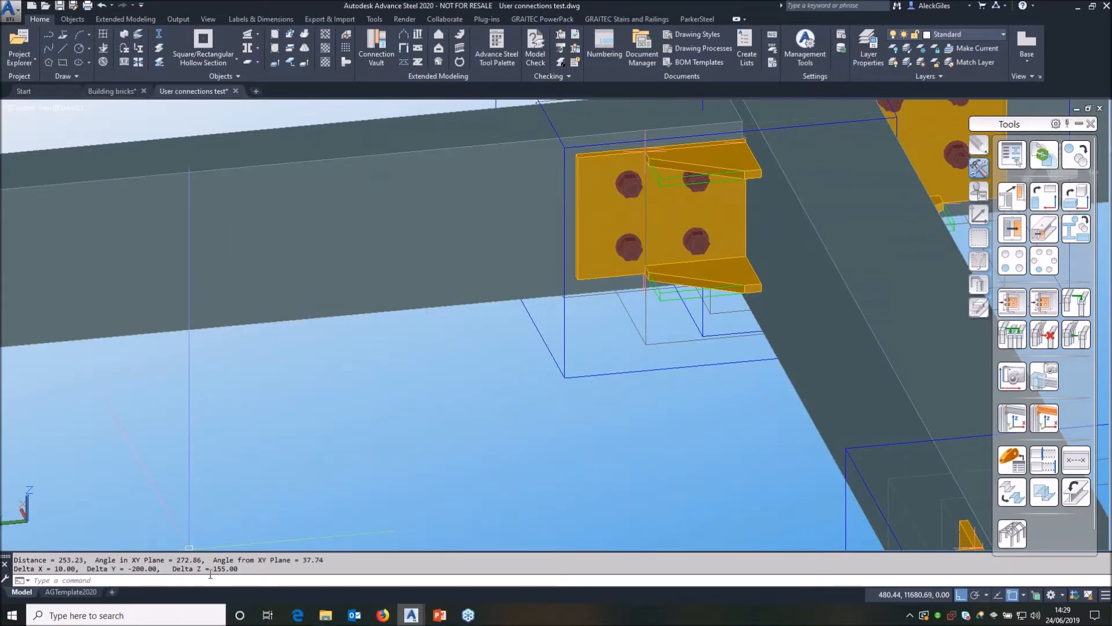
Measure diagonally across the socket side plate at the deep beam's far end with the DIST command.
middle_click_drag(328, 290, 261, 225, "shift")
middle_click_drag(261, 413, 404, 342, "shift")
type("dist")
key("Return")
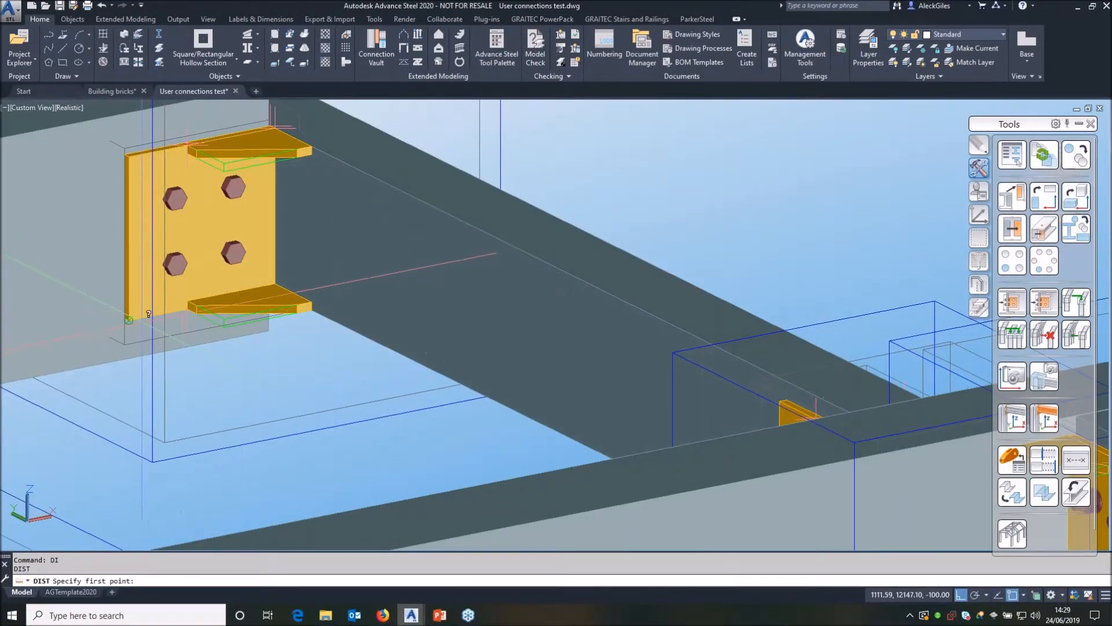
left_click(129, 319)
left_click(252, 155)
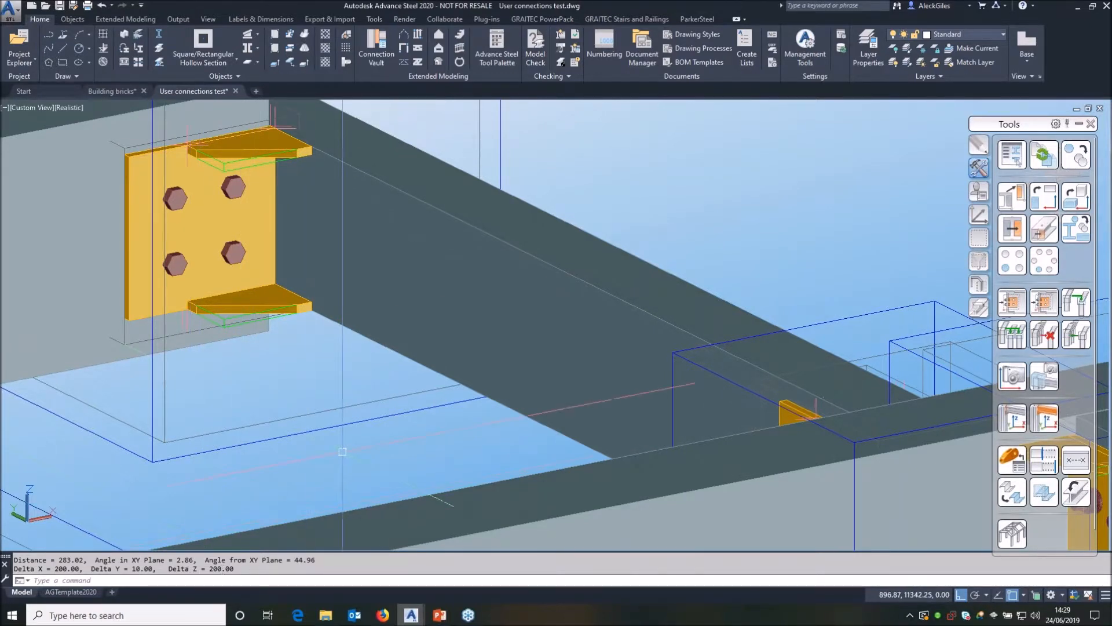
left_click(325, 374)
key("Escape")
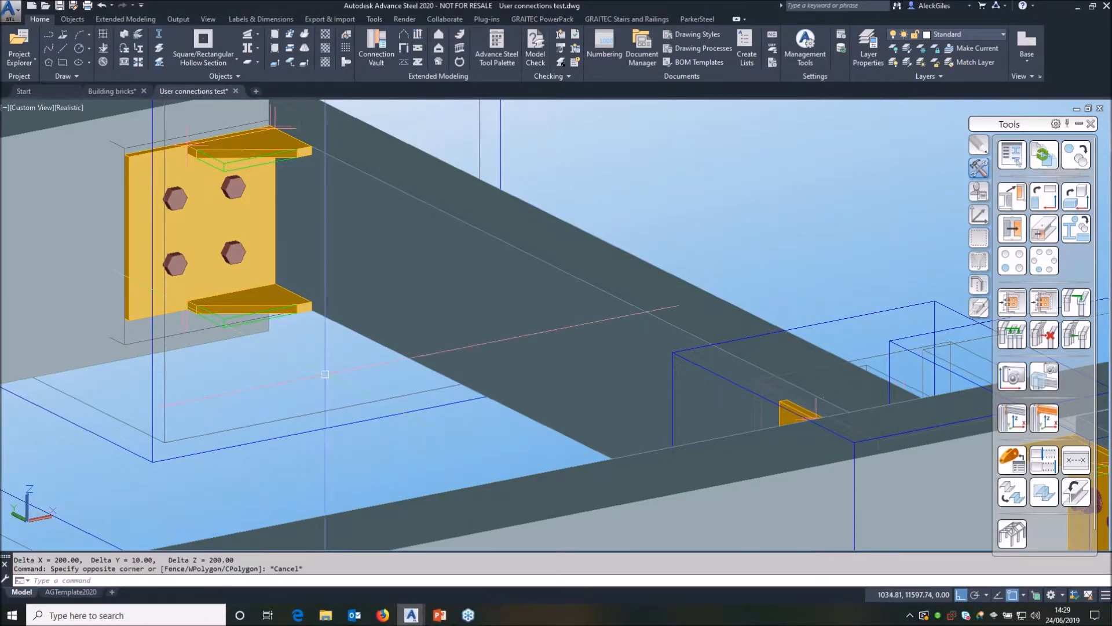
Enable Allow object modification for the original RHS Socket connection at the deep beam's near end.
scroll(325, 374, "down", 2)
middle_click_drag(84, 417, 501, 404)
middle_click_drag(273, 456, 517, 343)
middle_click_drag(308, 411, 407, 482)
middle_click_drag(389, 420, 412, 394)
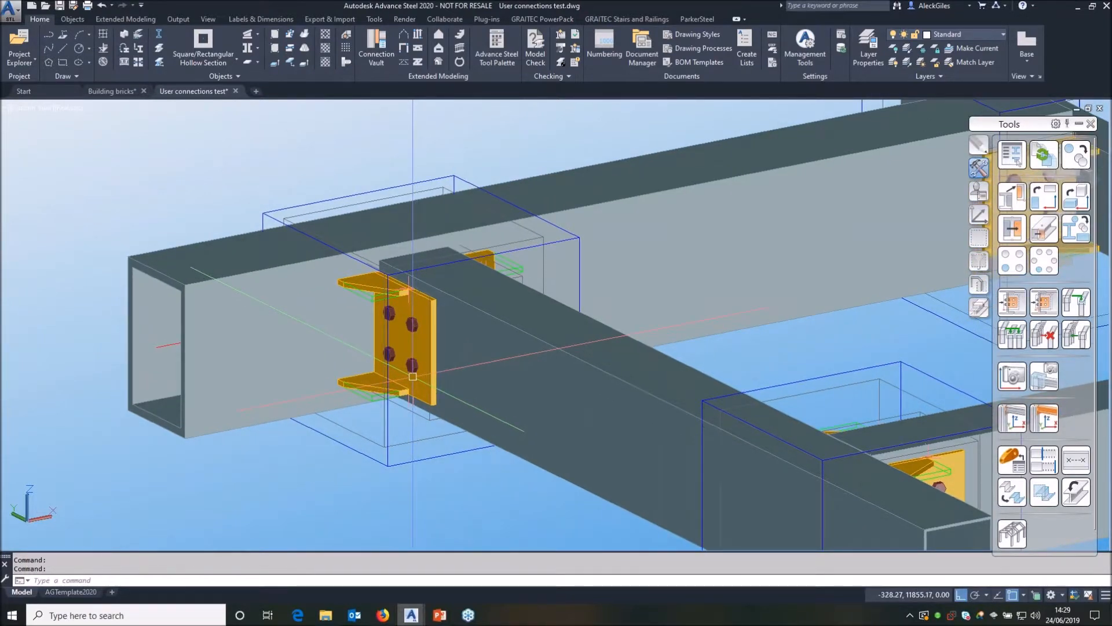
left_click(388, 418)
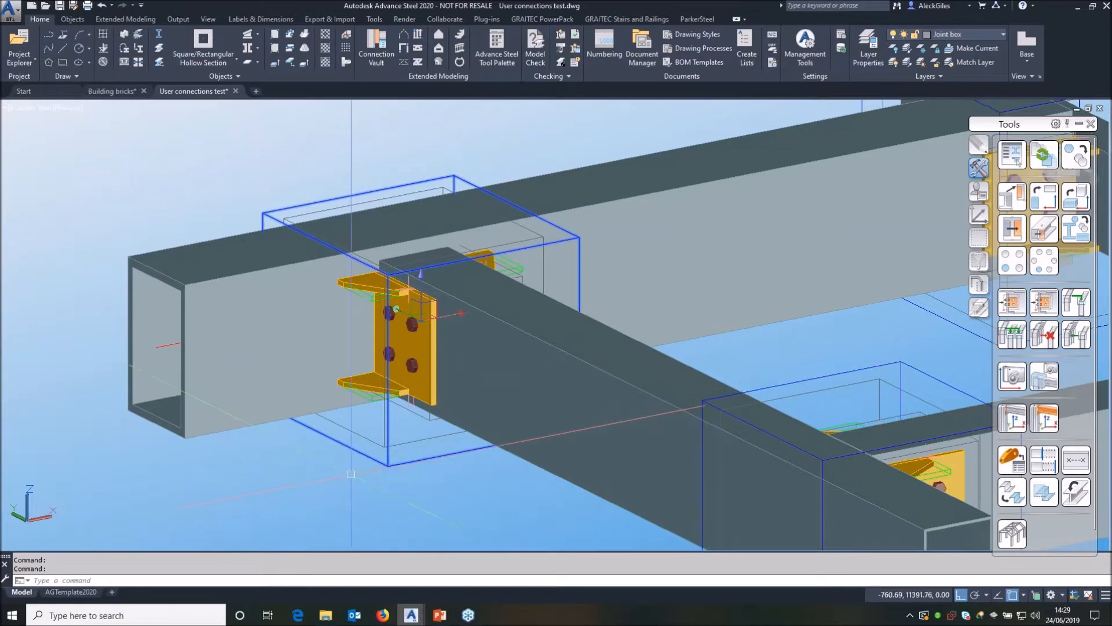
double_click(366, 455)
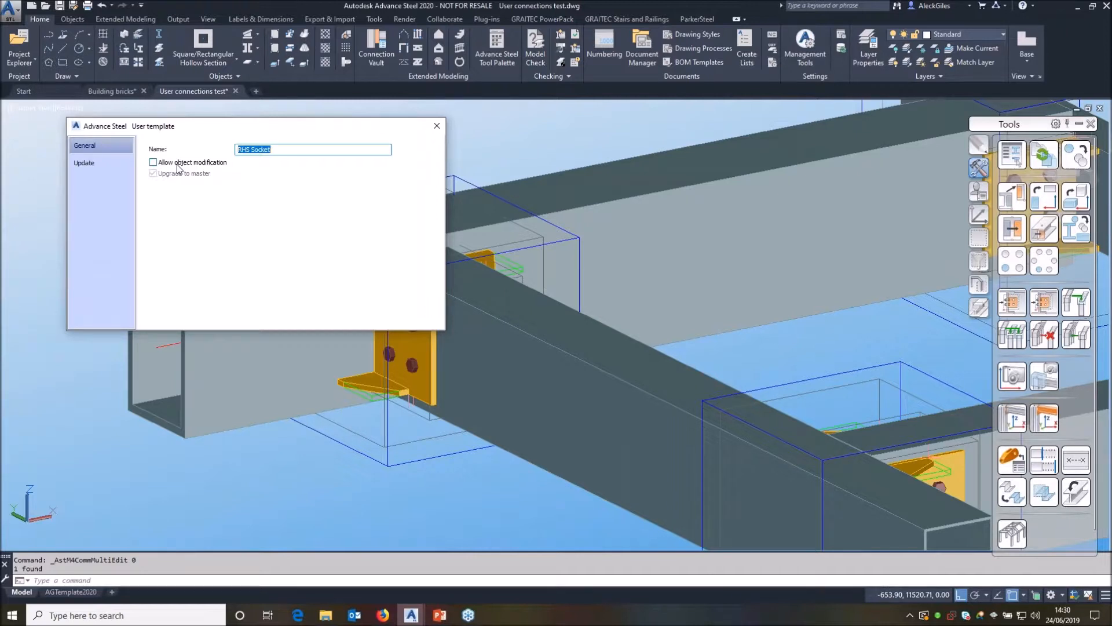
left_click(177, 164)
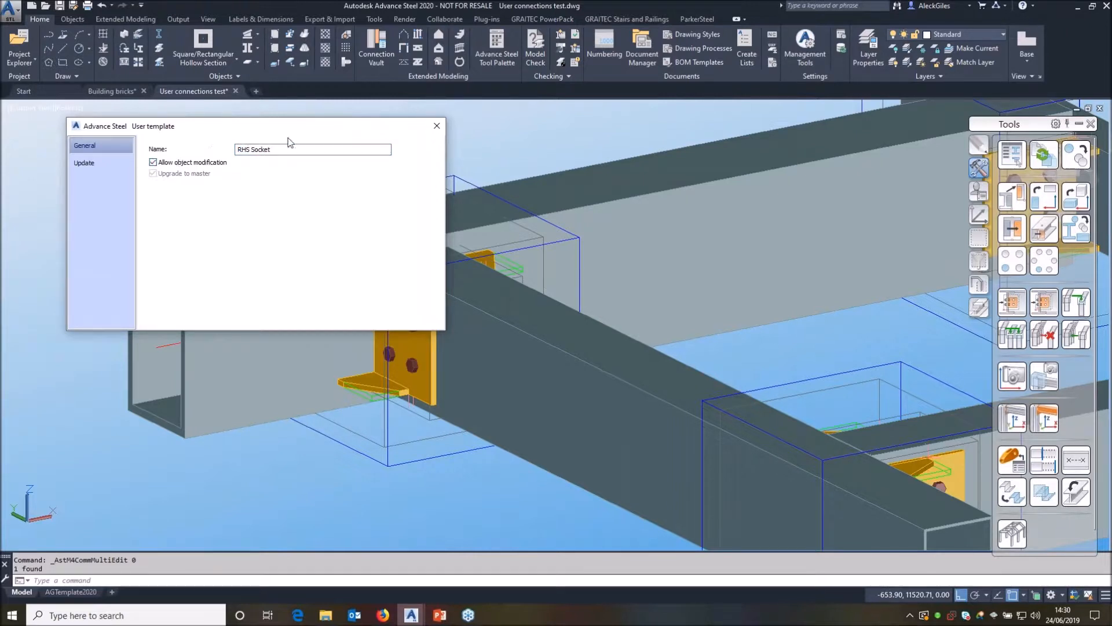
left_click(443, 129)
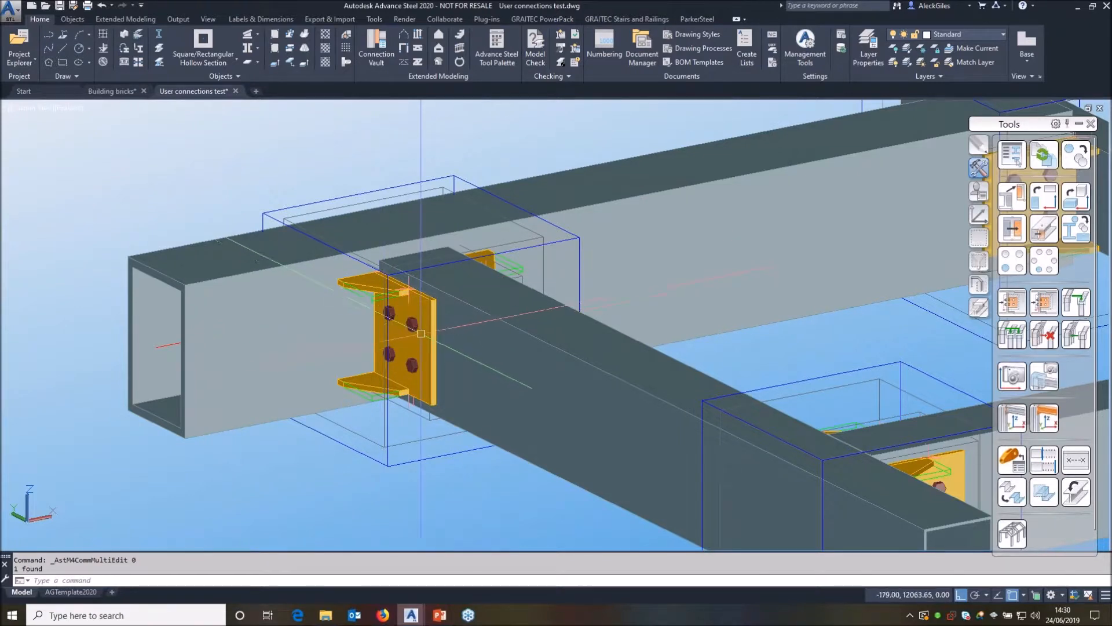
Set the Y intermediate distance of the original RHS Socket's bolts to 100 mm in their joint properties.
scroll(420, 339, "up", 5)
left_click(395, 301)
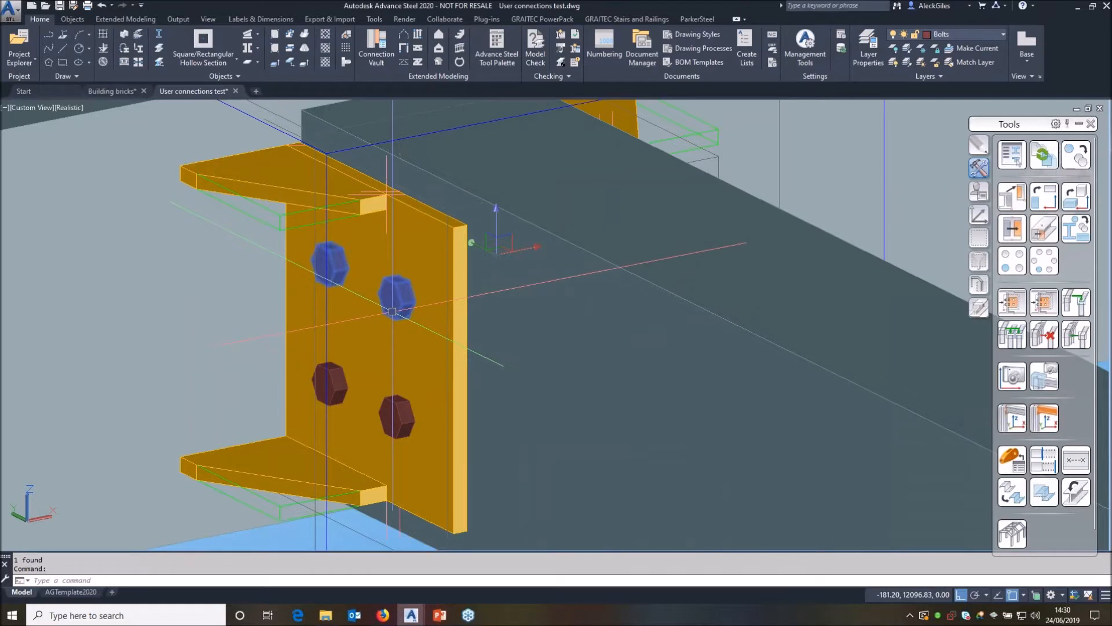
scroll(382, 310, "down", 5)
right_click(393, 227)
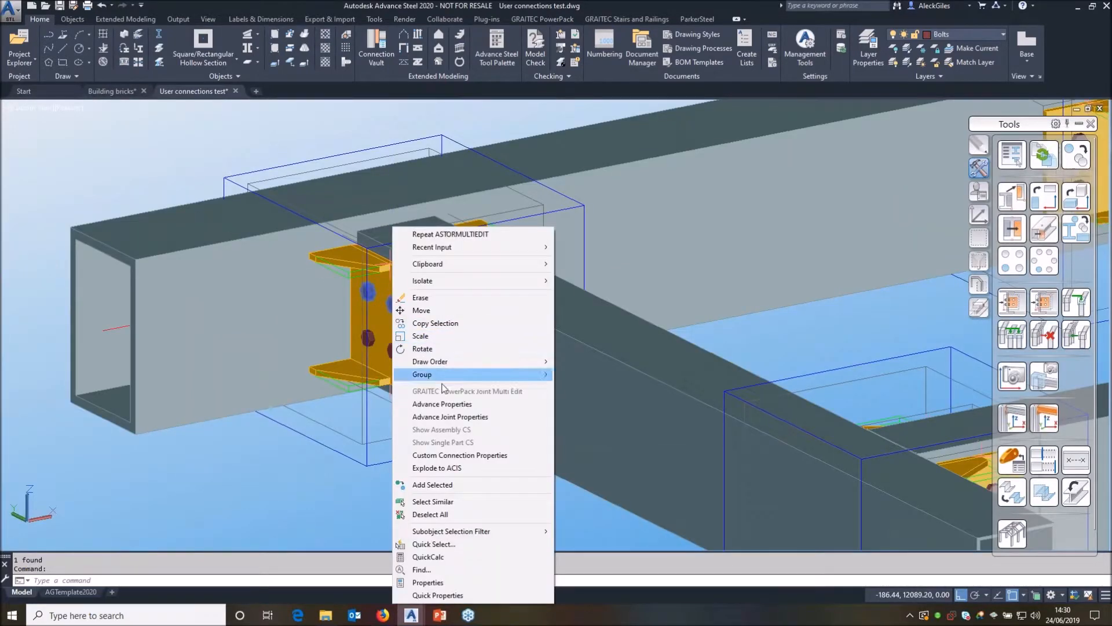
left_click(453, 416)
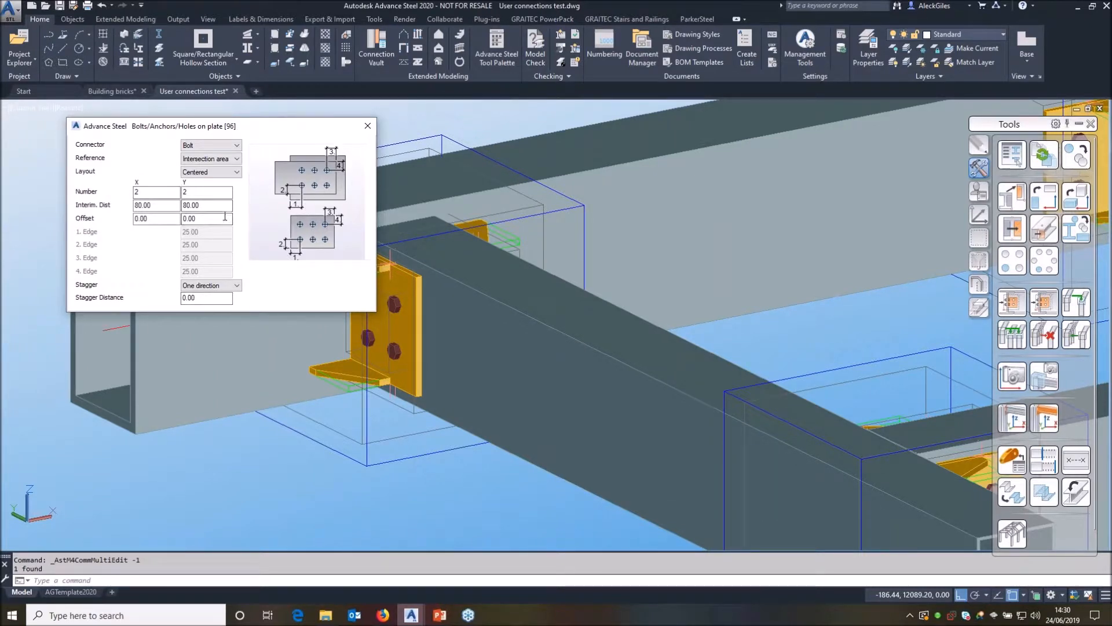
double_click(217, 207)
key("Return")
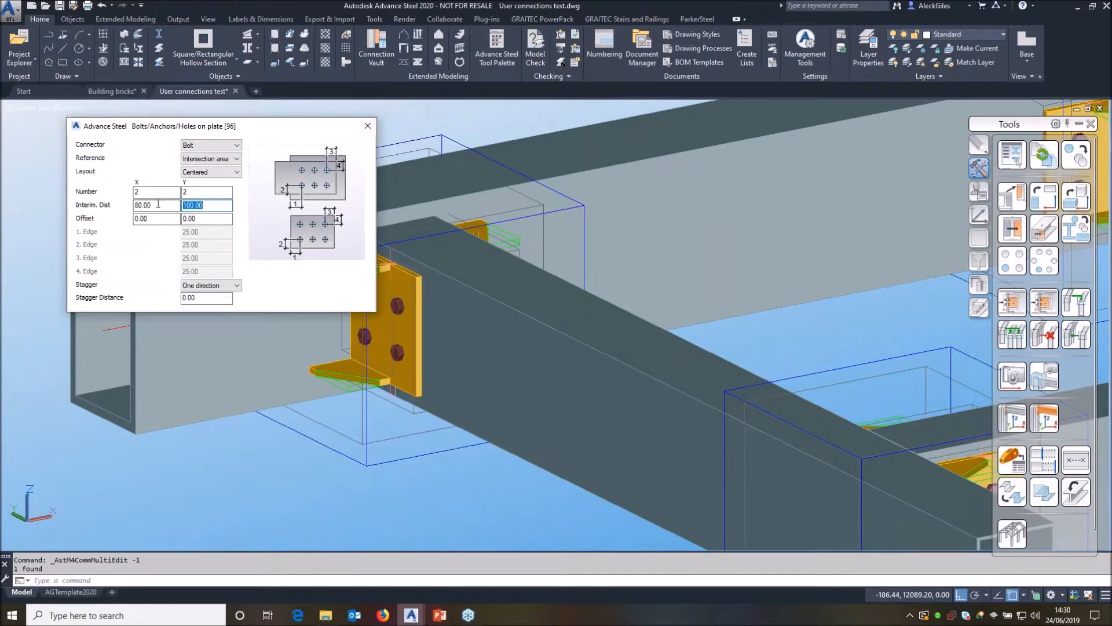
Set the number of bolts in the Y direction to 3 for the RHS Socket plate.
left_click_drag(195, 193, 124, 201)
type("3")
key("Tab")
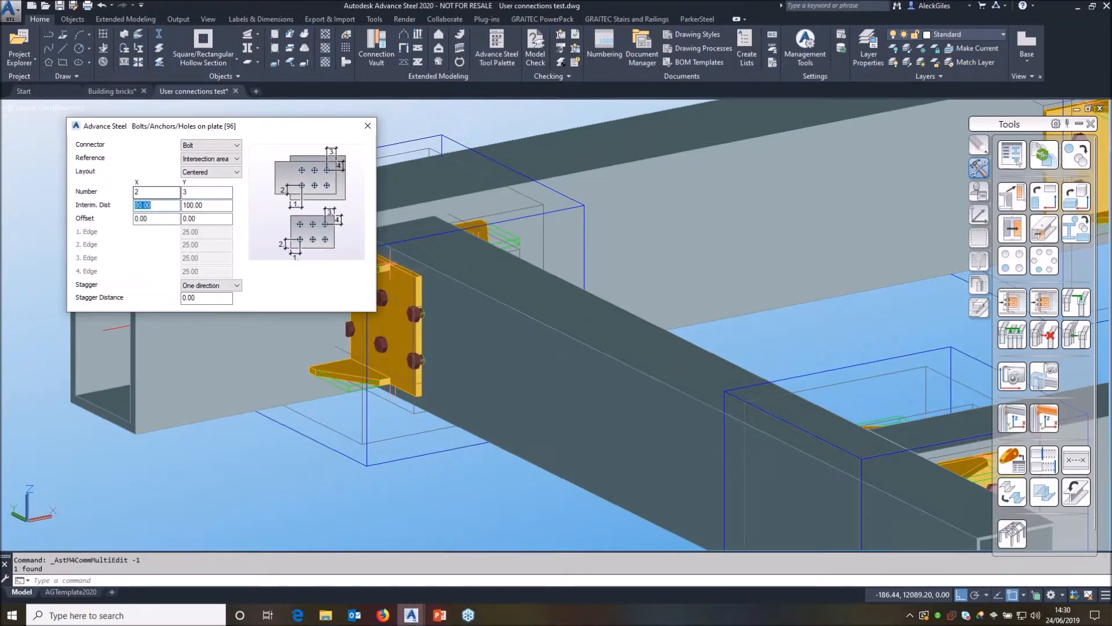
Set the Y intermediate distance of the RHS Socket plate's bolts to 50 mm.
key("Tab")
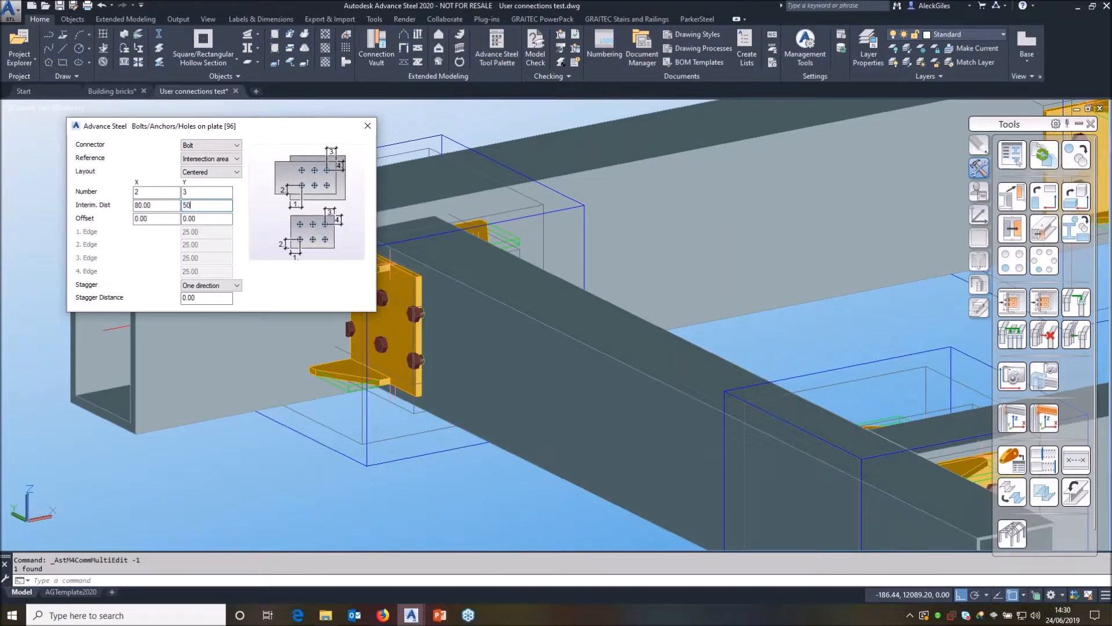
key("Tab")
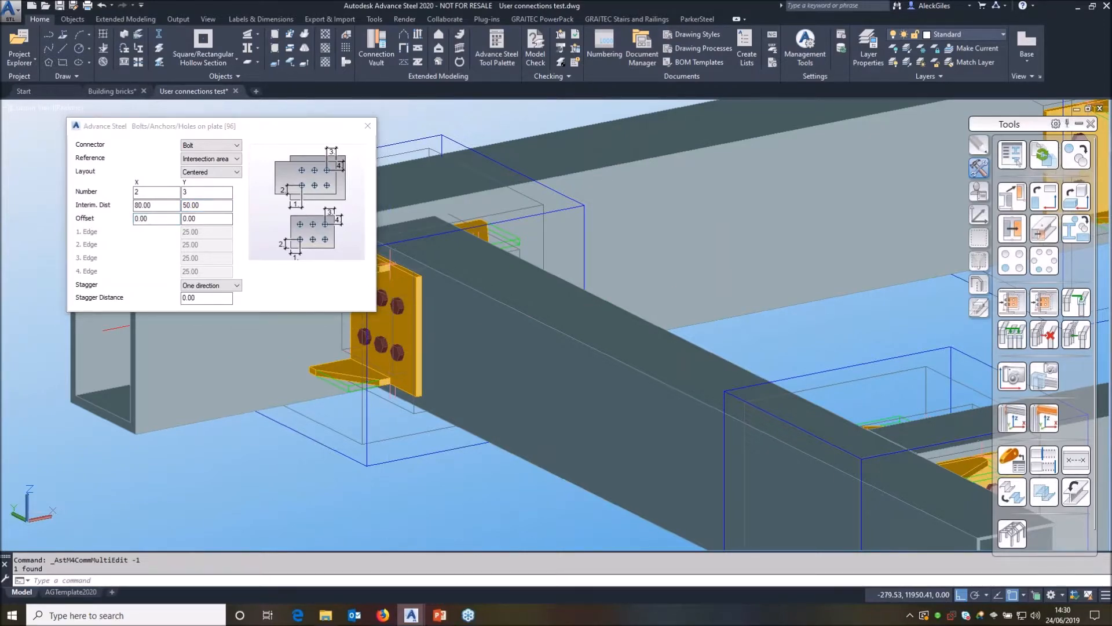
middle_click_drag(374, 323, 518, 331)
scroll(518, 331, "up", 3)
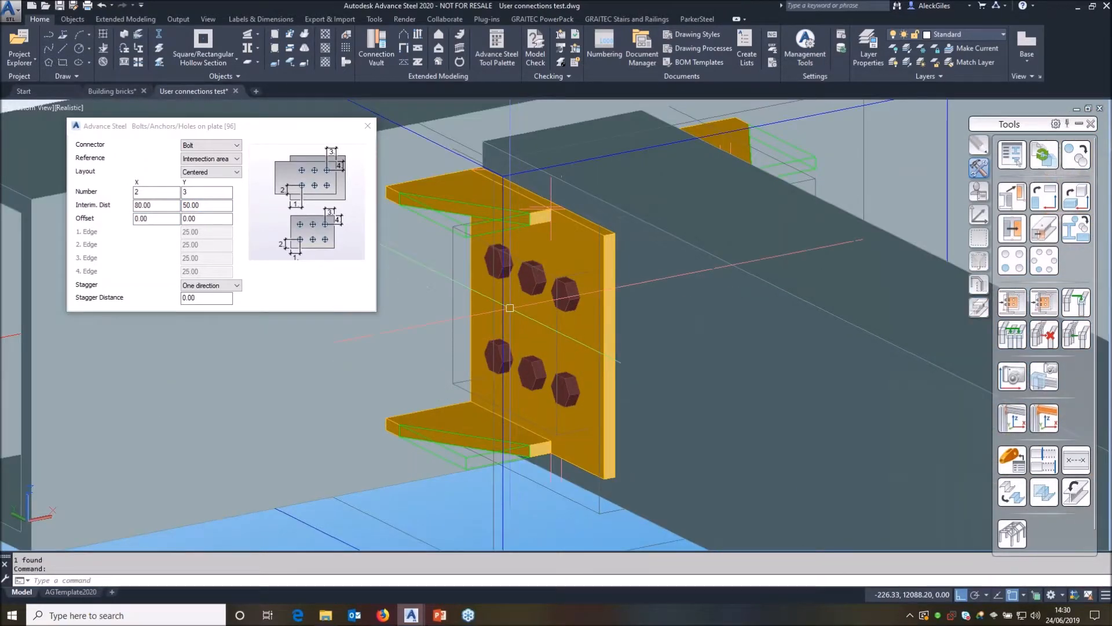
left_click(368, 126)
Delete the RHS Socket connection at the far joint of the beam that carries the modified six-bolt connection.
scroll(394, 305, "down", 5)
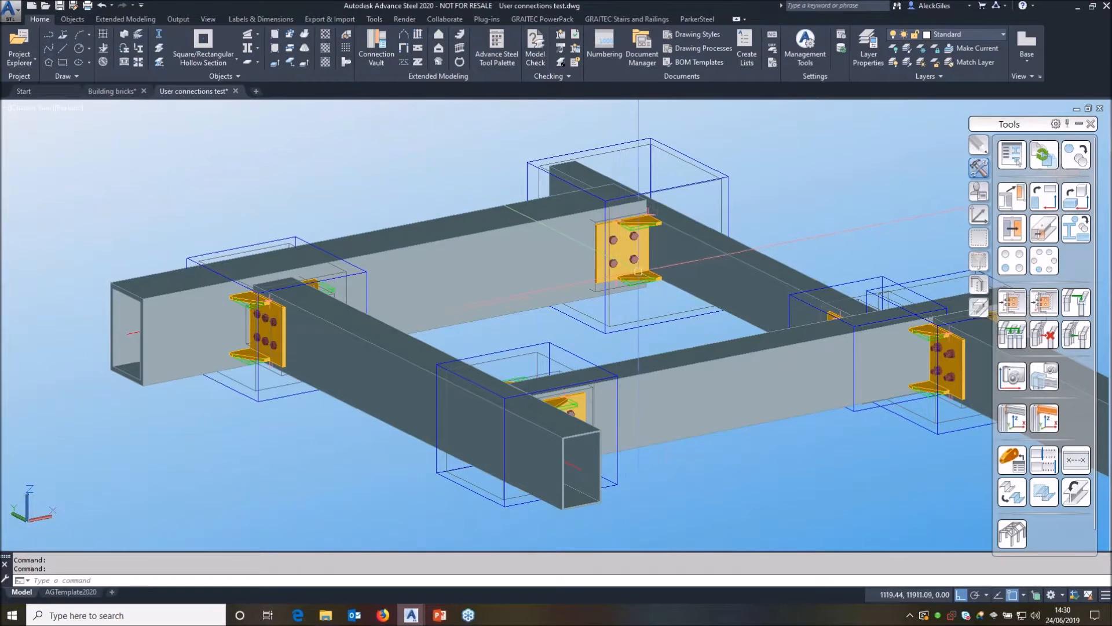
left_click(623, 244)
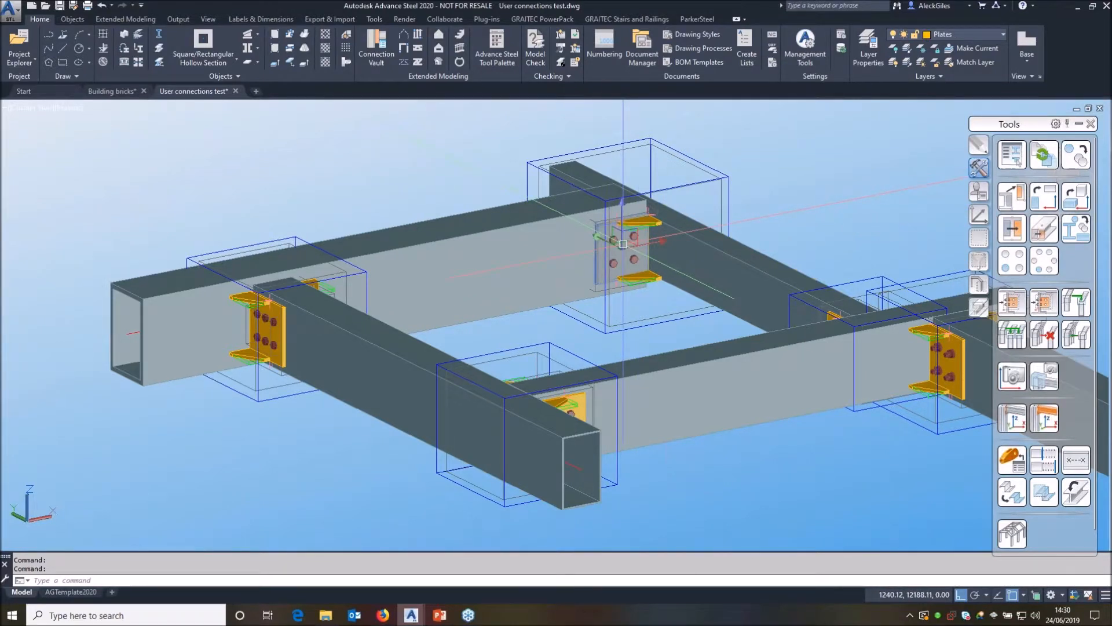
key("Delete")
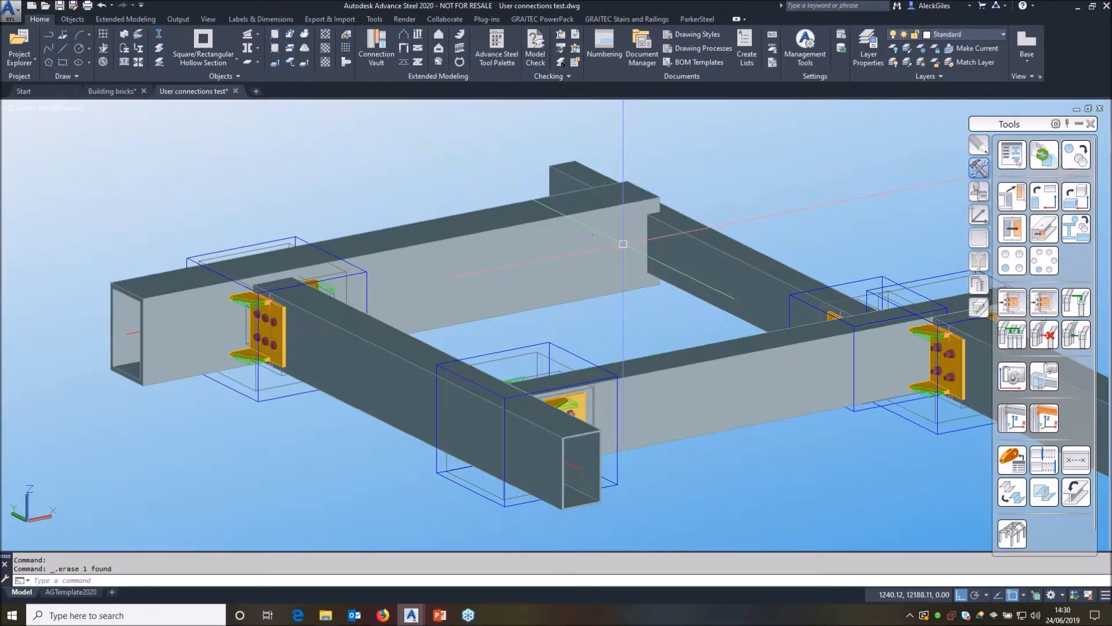
left_click(1012, 301)
scroll(275, 378, "up", 3)
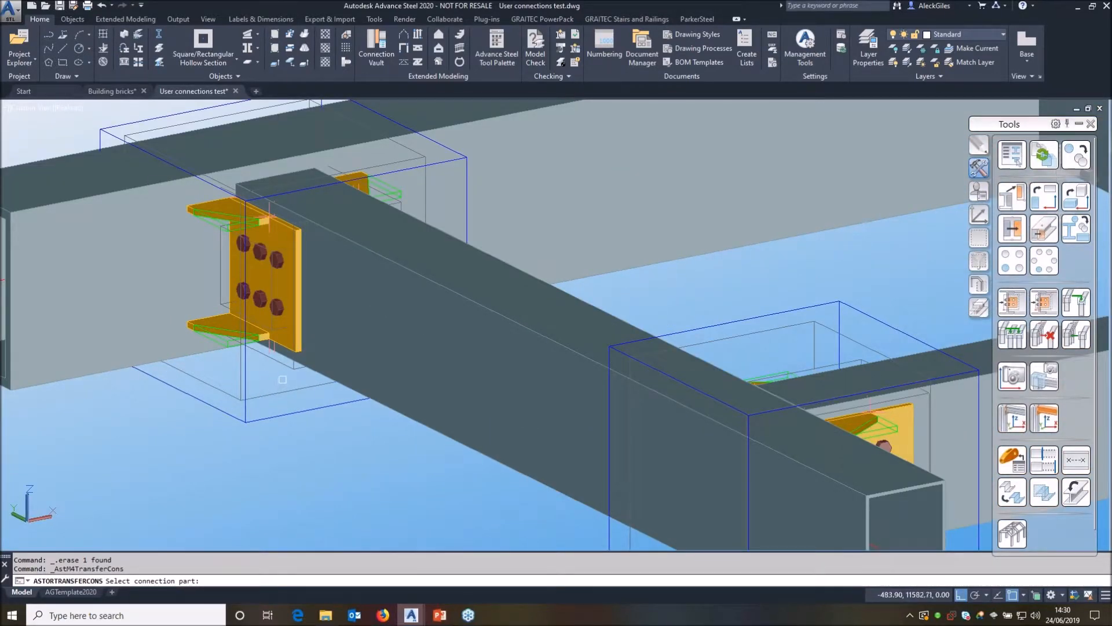
left_click(287, 364)
key("Return")
scroll(302, 364, "down", 5)
left_click(628, 273)
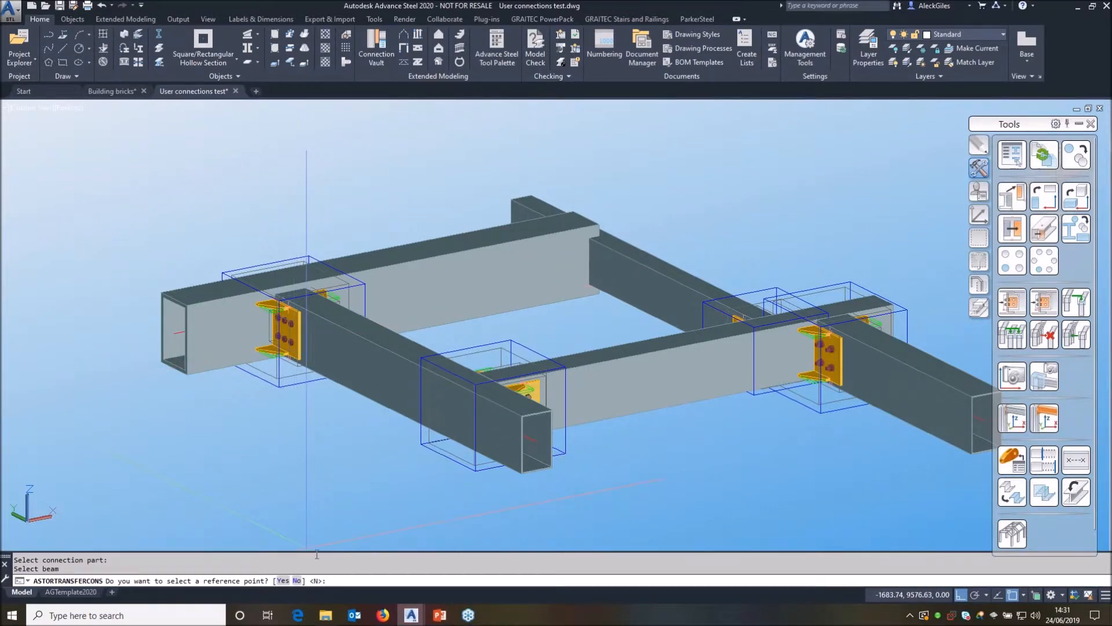
key("Escape")
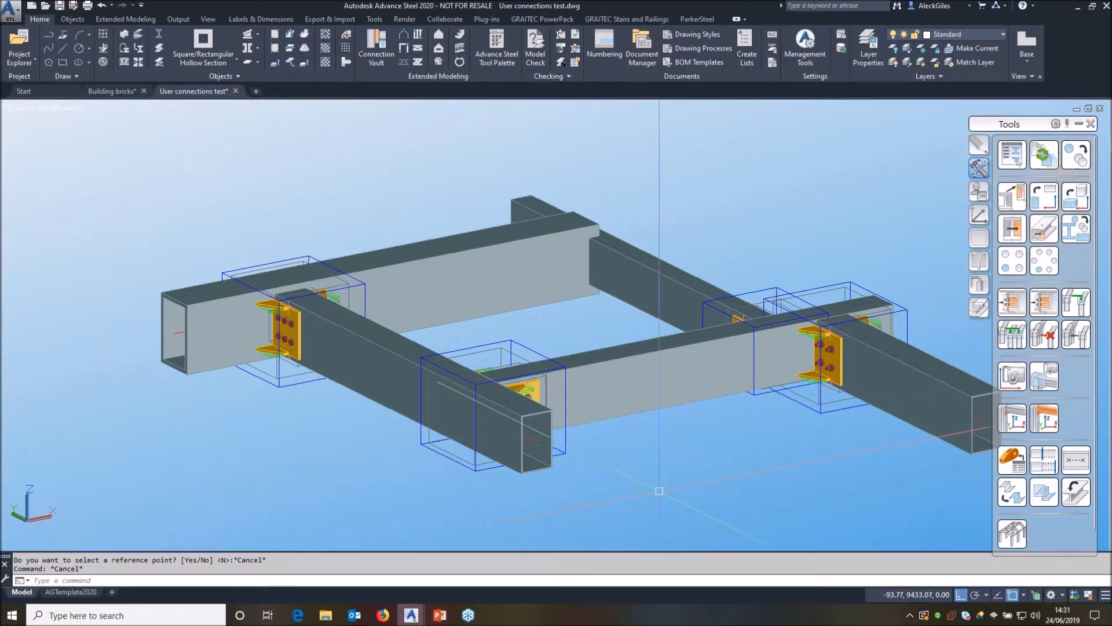
Propagate the modified six-bolt RHS Socket connection to the emptied far joint, picking its main and secondary beams.
left_click(1012, 302)
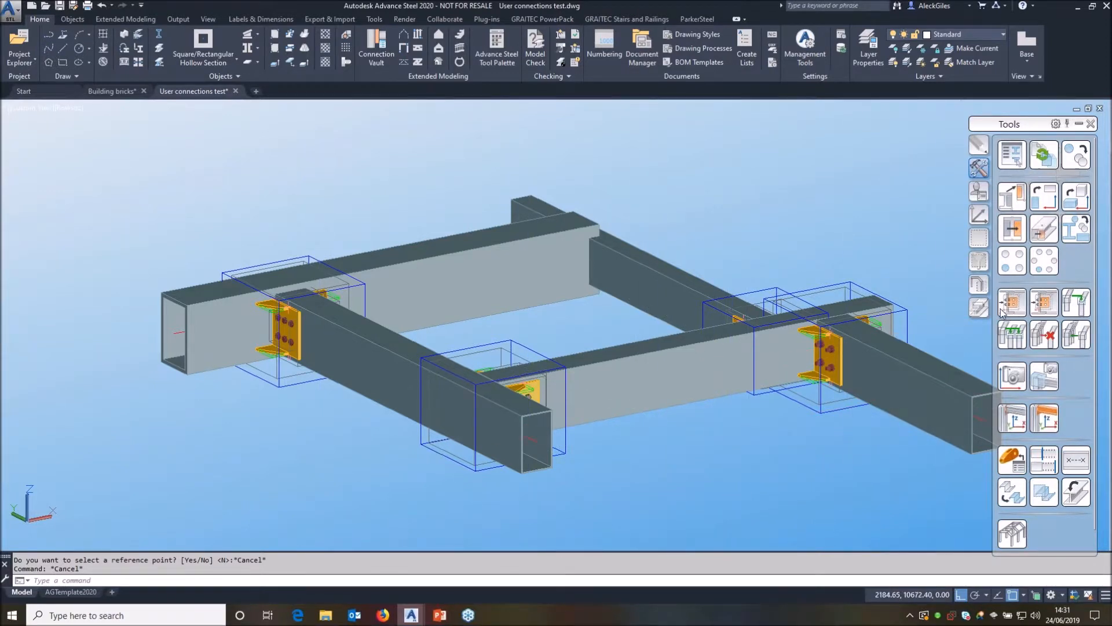
left_click(296, 384)
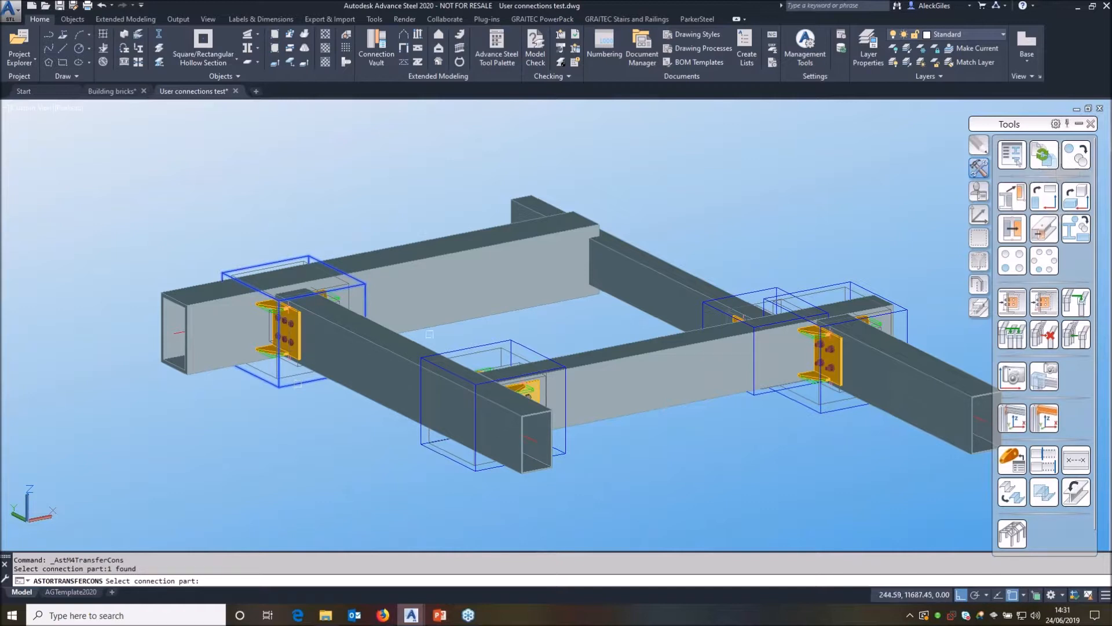
right_click(517, 323)
left_click(613, 287)
left_click(505, 283)
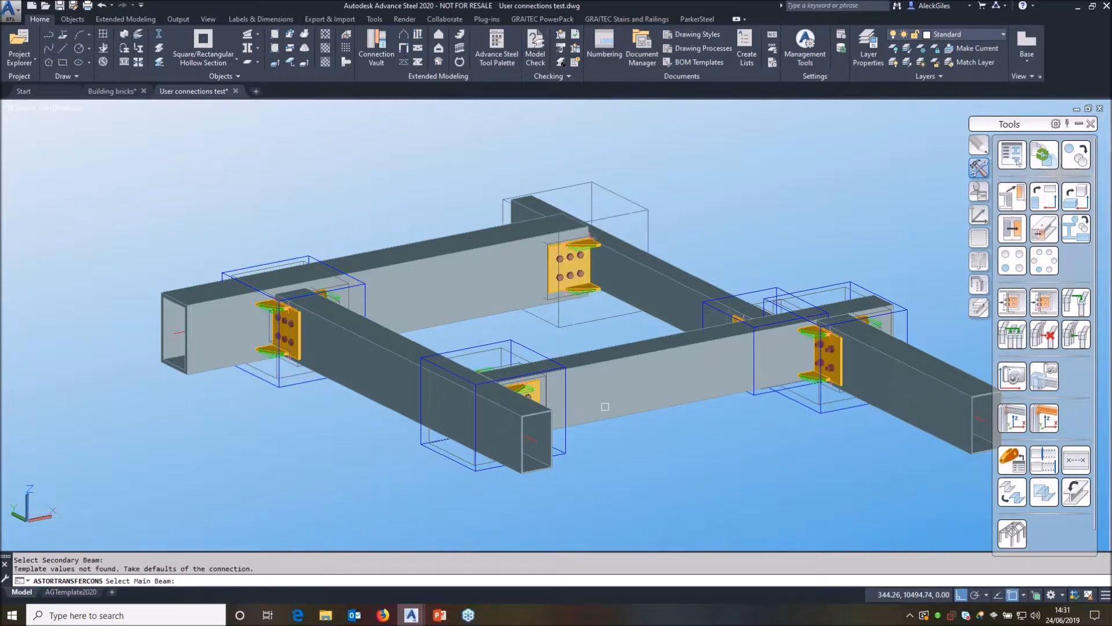
right_click(424, 186)
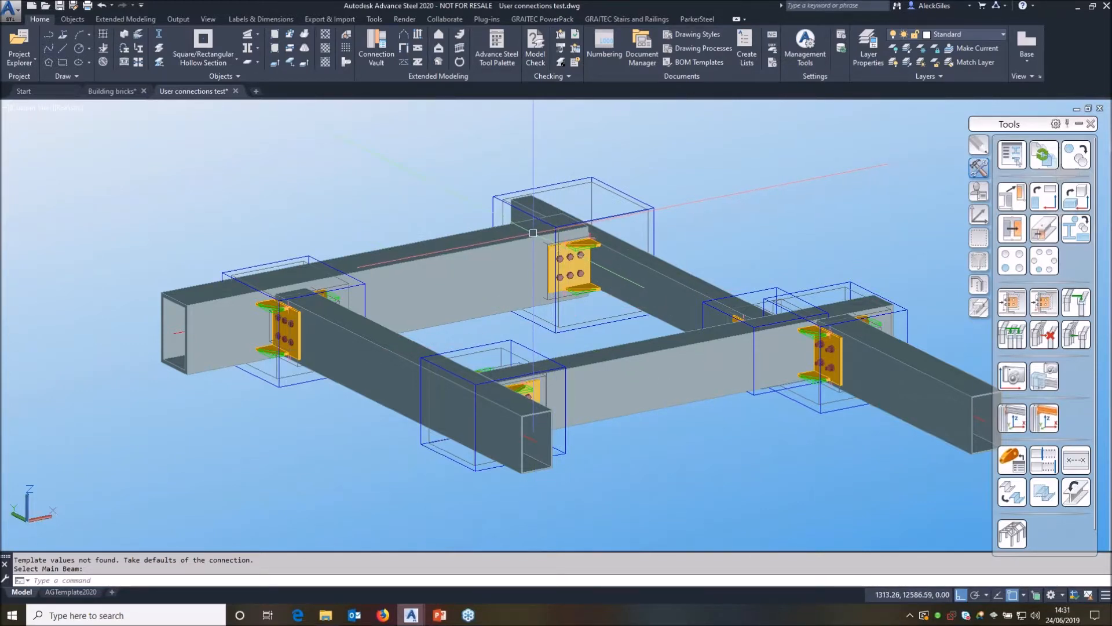
Place the Shelter Top template from Custom Connections Webinar.dwg between the farthest arched frame's near post and its curved rafter.
scroll(513, 216, "down", 2)
middle_click_drag(558, 189, 616, 342)
scroll(624, 326, "down", 4)
middle_click_drag(692, 246, 352, 403)
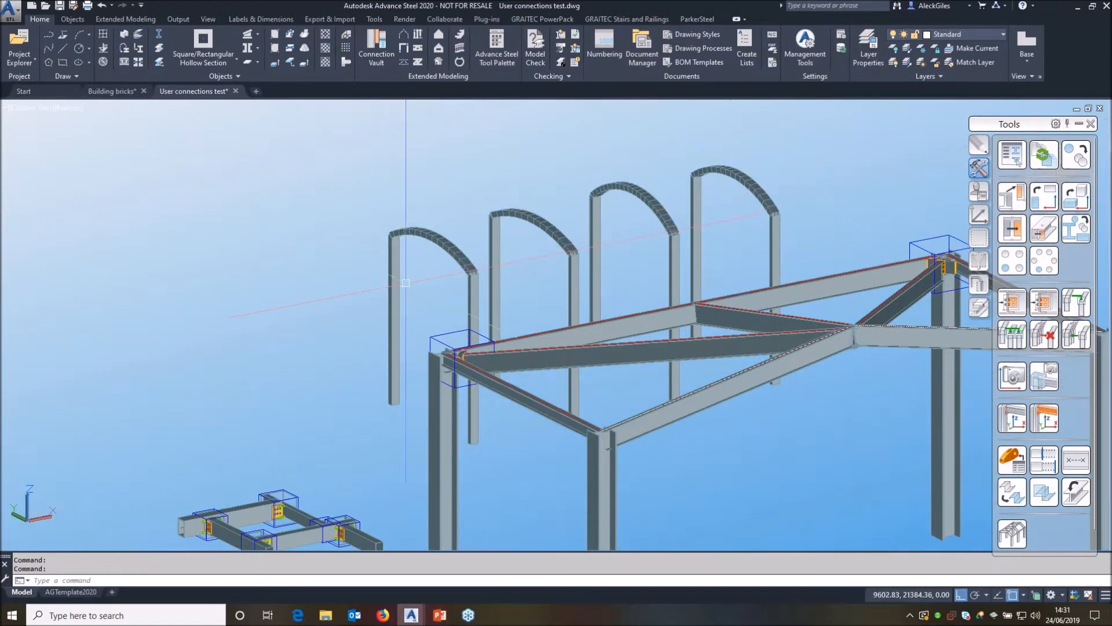
middle_click_drag(627, 243, 666, 243, "shift")
middle_click_drag(475, 263, 665, 214)
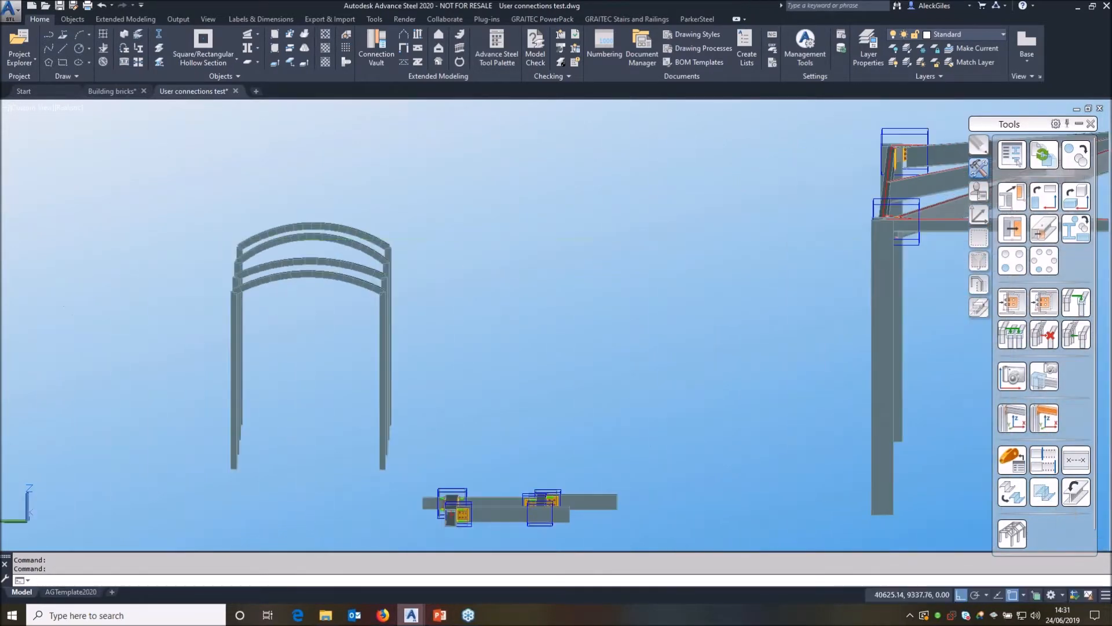
middle_click_drag(548, 306, 475, 309, "shift")
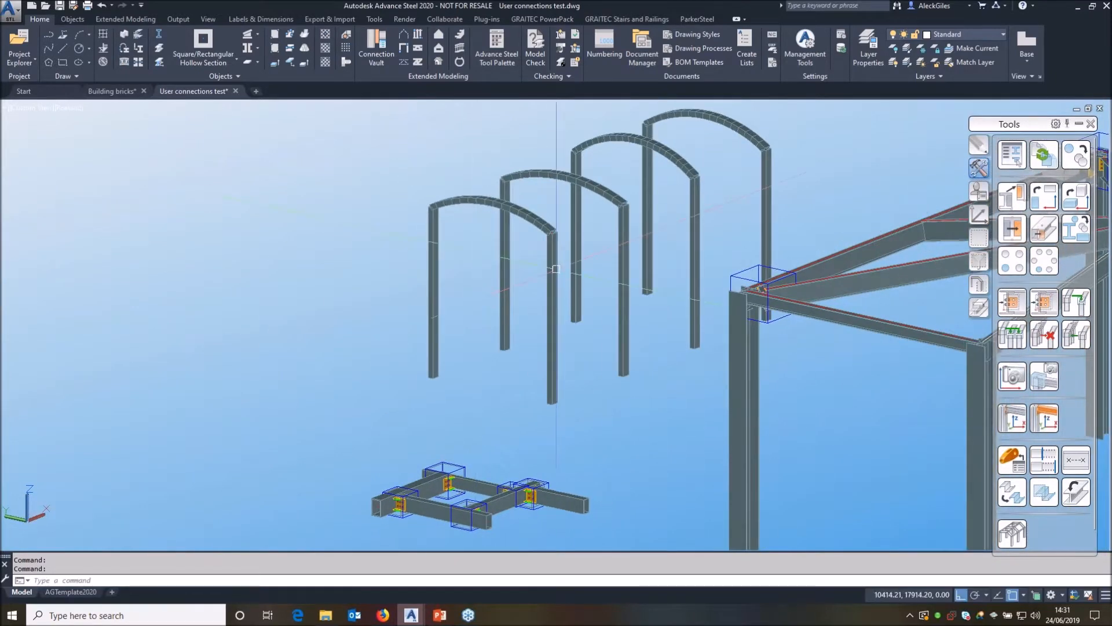
scroll(717, 167, "up", 5)
middle_click_drag(718, 167, 637, 325)
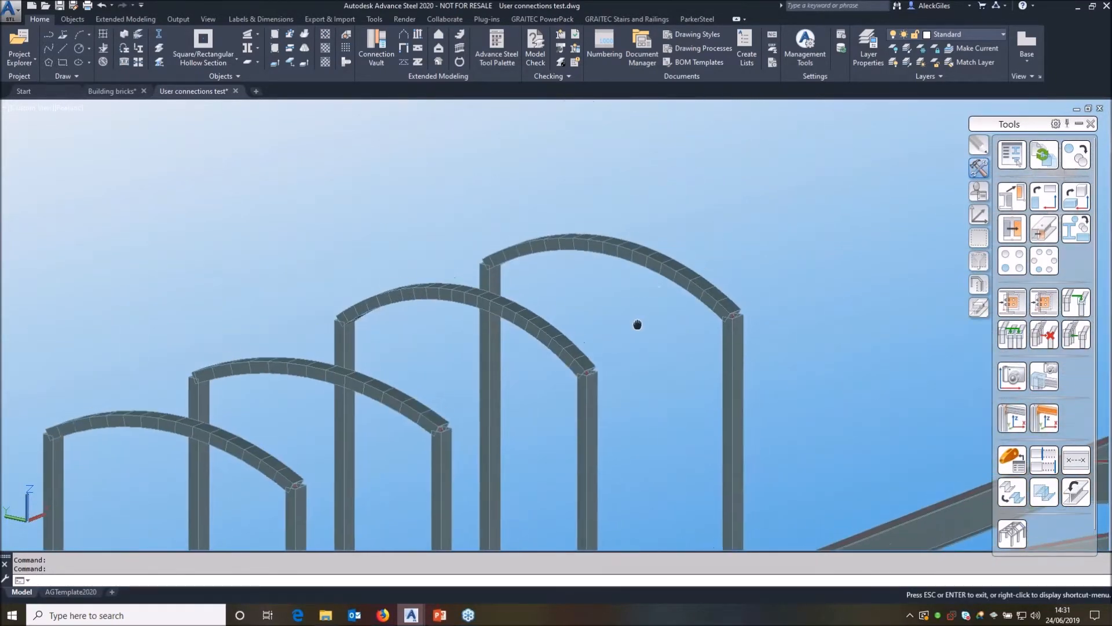
scroll(693, 321, "up", 4)
left_click(978, 189)
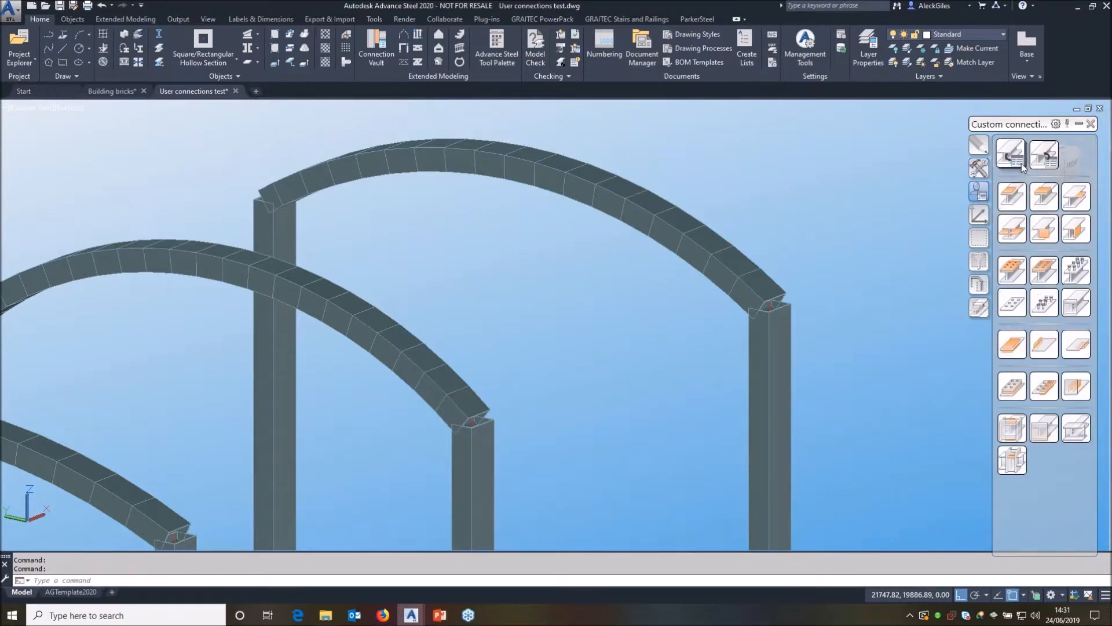
left_click(1043, 154)
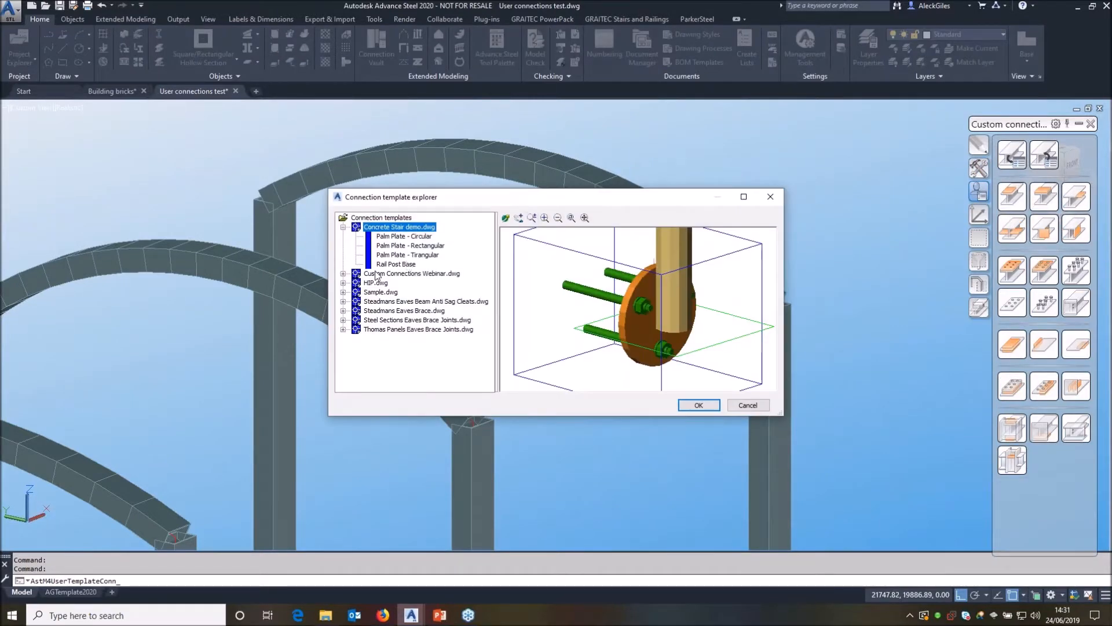
left_click(344, 274)
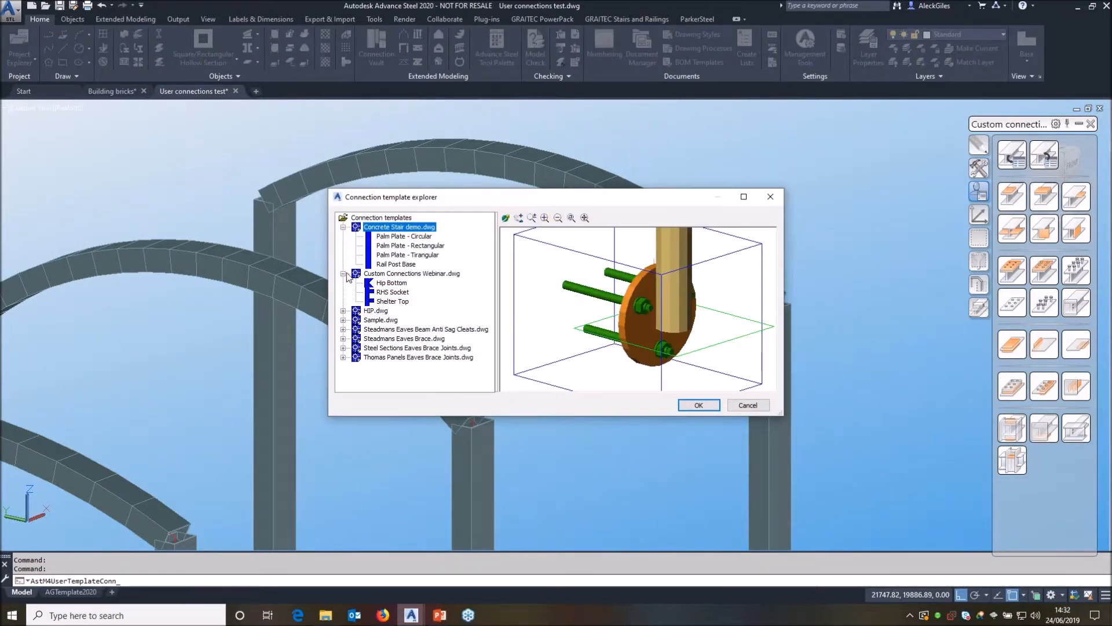
left_click(386, 303)
left_click(691, 408)
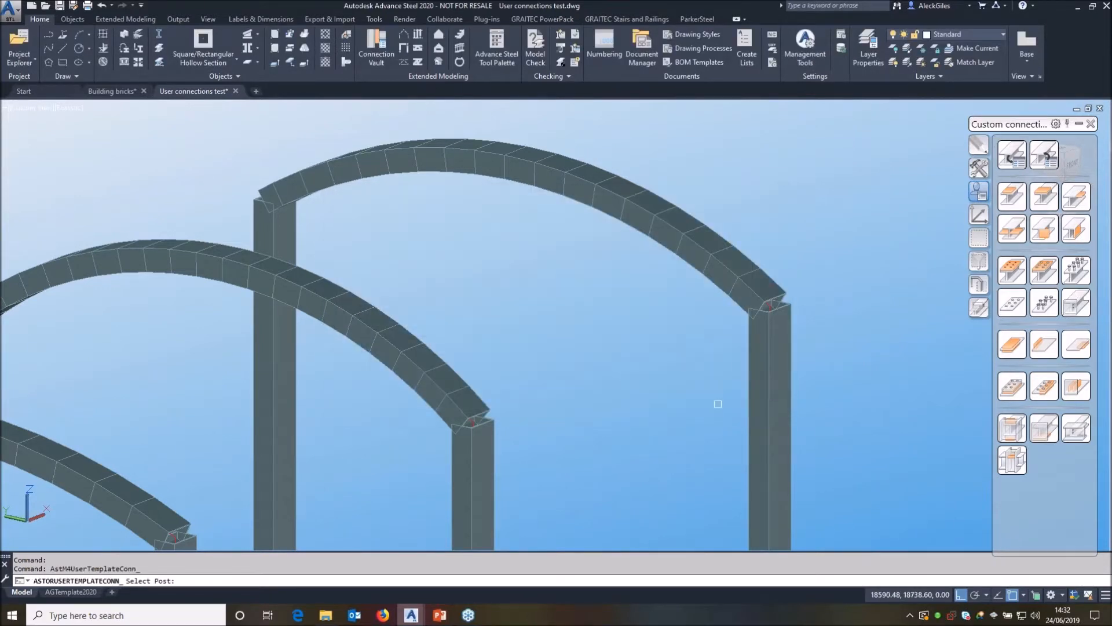
left_click(769, 350)
left_click(708, 281)
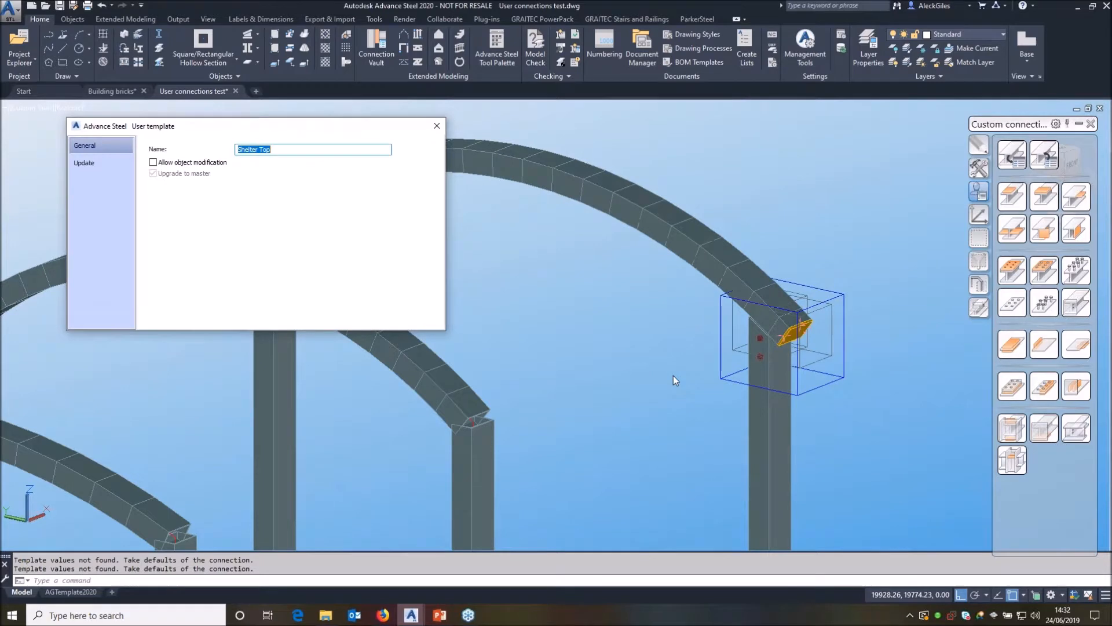
left_click(437, 127)
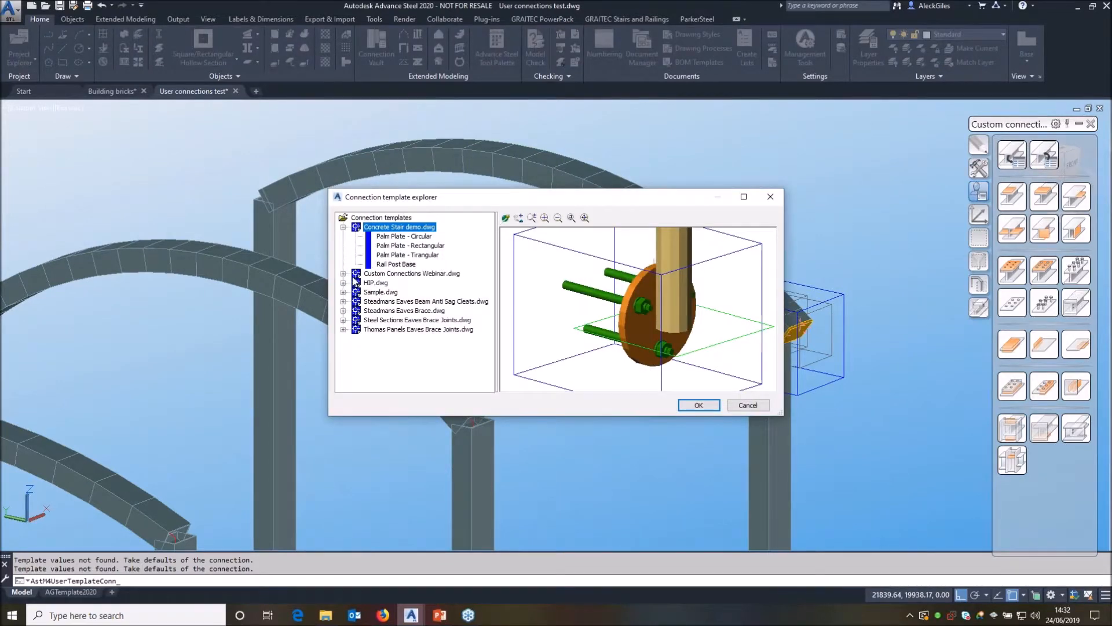
Place the Shelter Top template between the same frame's opposite post and the other end of its curved rafter.
left_click(343, 273)
left_click(384, 301)
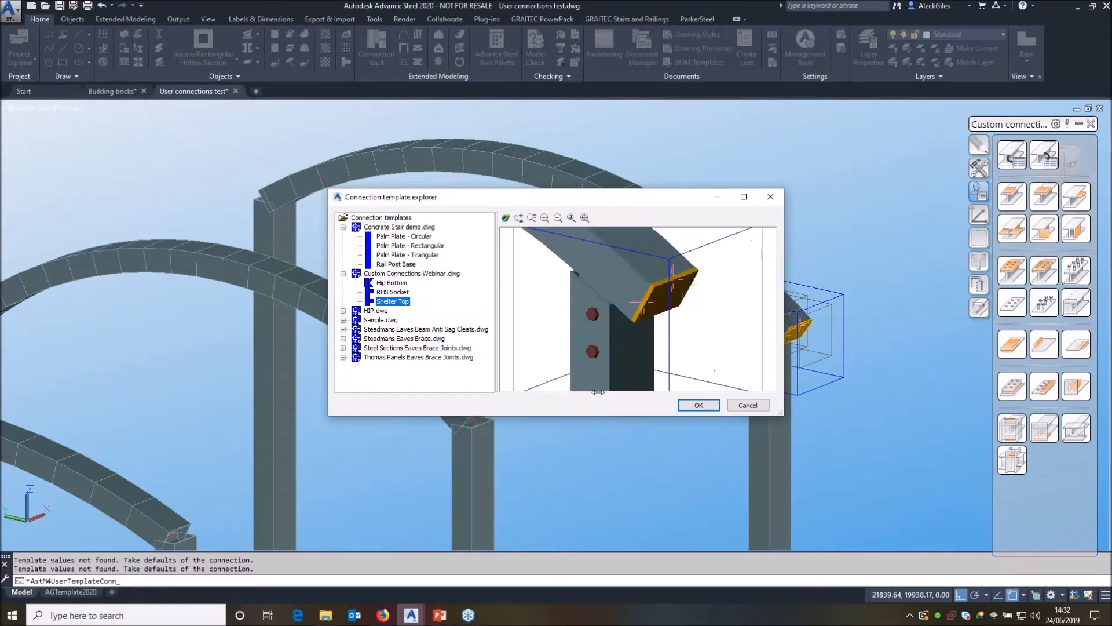
left_click(688, 405)
left_click(291, 224)
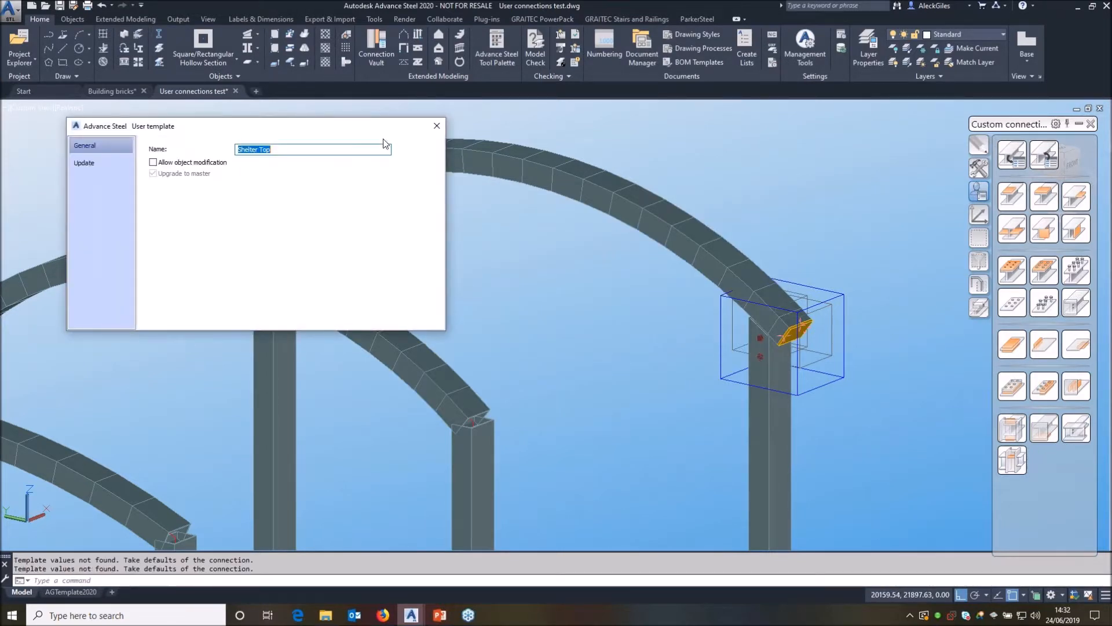
left_click(437, 126)
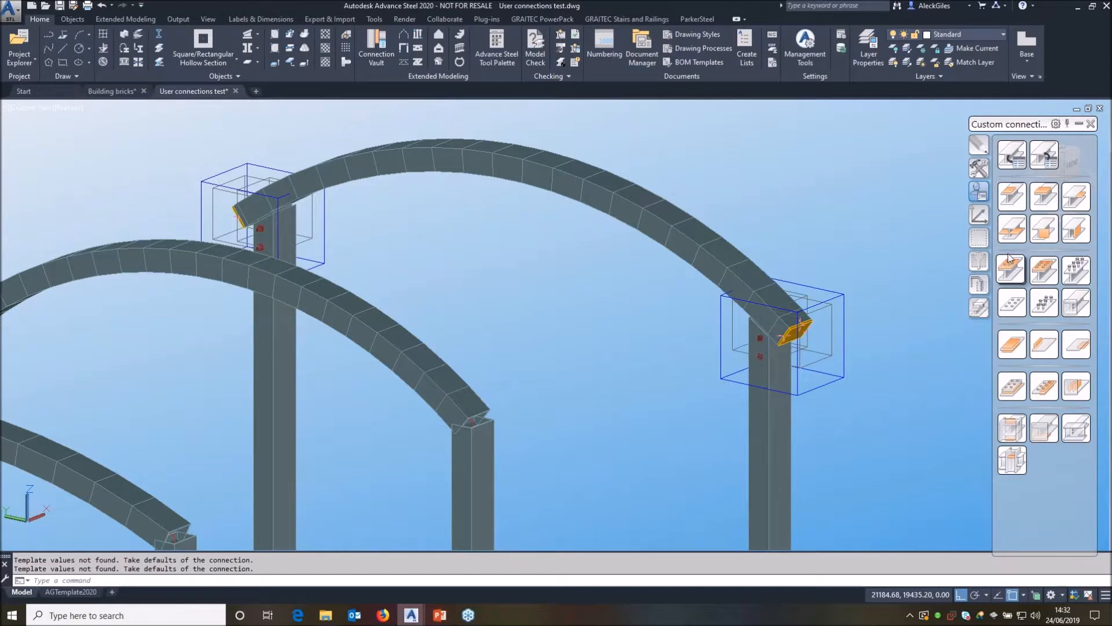
Propagate the Shelter Top connection from the farthest frame to both post-to-rafter joints of the adjacent arched frame.
left_click(979, 168)
left_click(1013, 302)
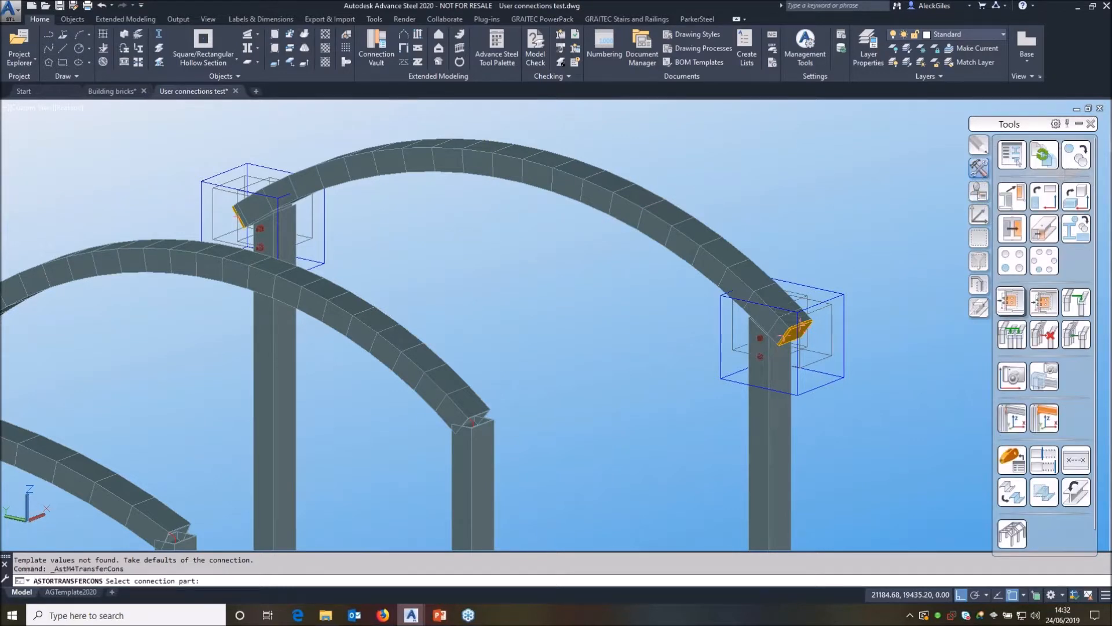
left_click(843, 300)
right_click(701, 283)
scroll(638, 308, "down", 2)
left_click(530, 438)
left_click(490, 350)
left_click(221, 333)
left_click(263, 295)
Propagate the Shelter Top connection to both post-to-rafter joints of each of the two remaining arched frames.
middle_click_drag(290, 331, 373, 172)
left_click(421, 350)
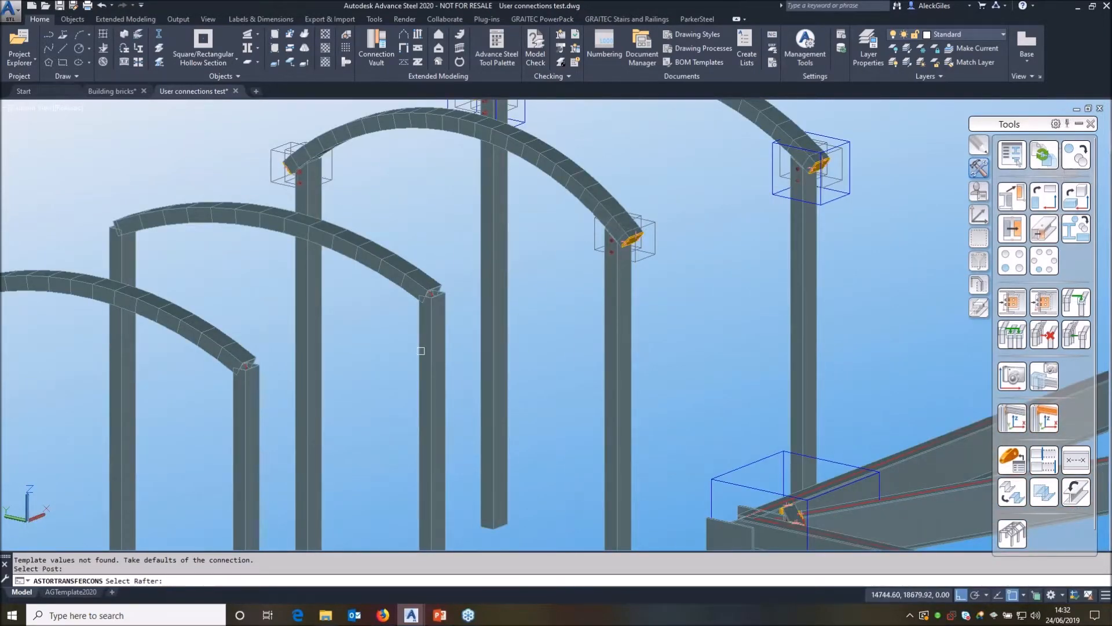
left_click(380, 279)
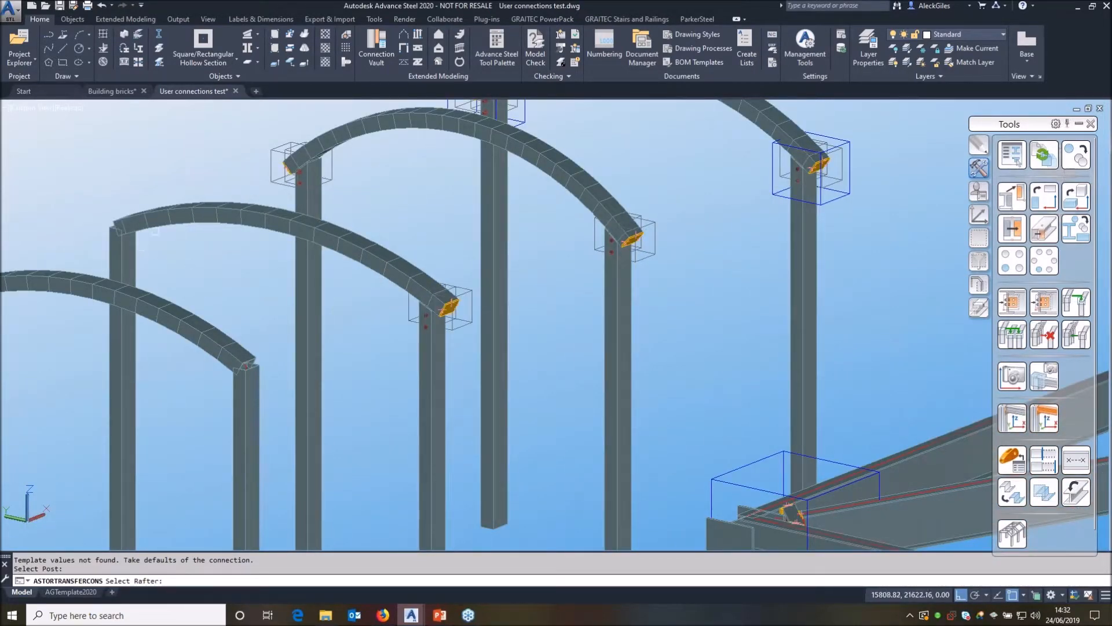
middle_click_drag(160, 269, 307, 257)
left_click(380, 344)
left_click(360, 246)
left_click(101, 260)
left_click(136, 190)
right_click(149, 247)
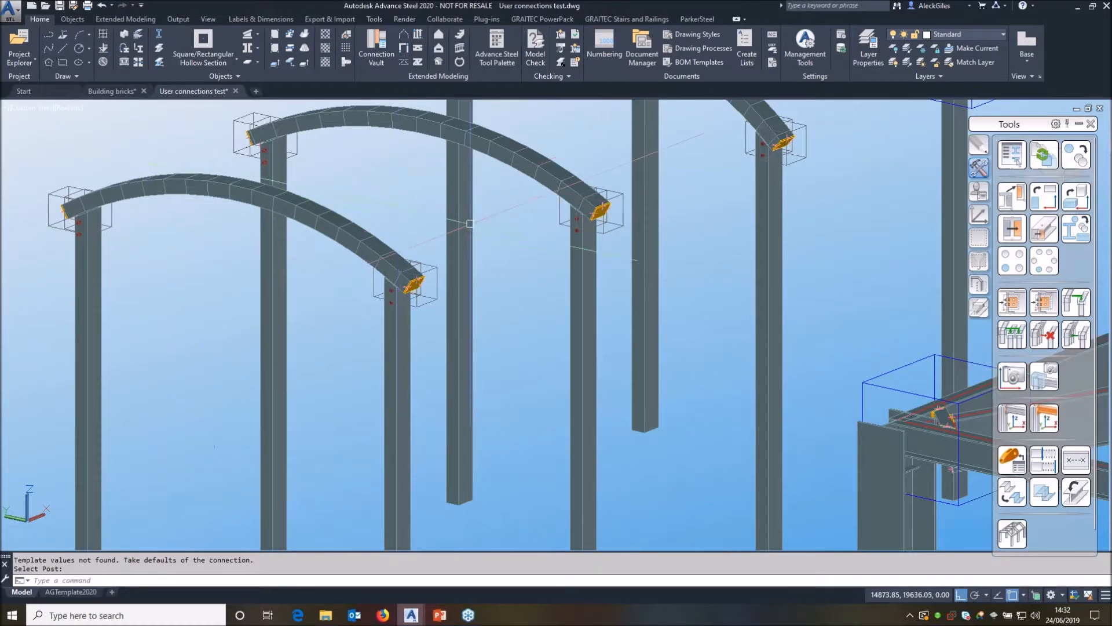
Inspect the propagated Shelter Top joints and view the distance settings of the post bolts at the second arched frame's near joint.
scroll(479, 223, "up", 2)
middle_click_drag(571, 237, 498, 346)
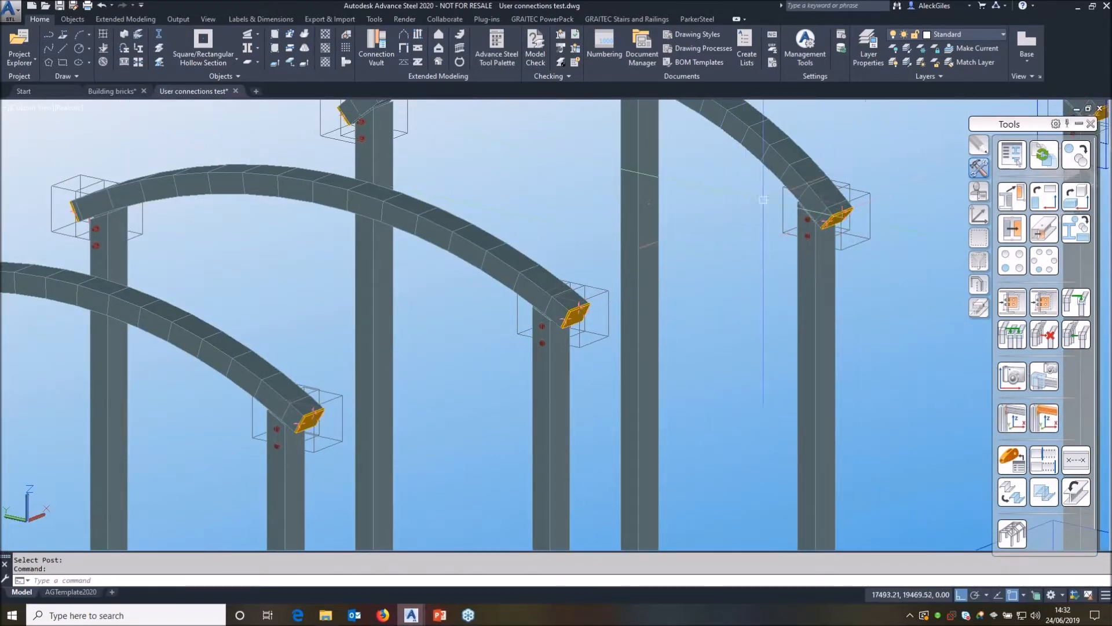
scroll(764, 199, "up", 5)
middle_click_drag(763, 199, 877, 188, "shift")
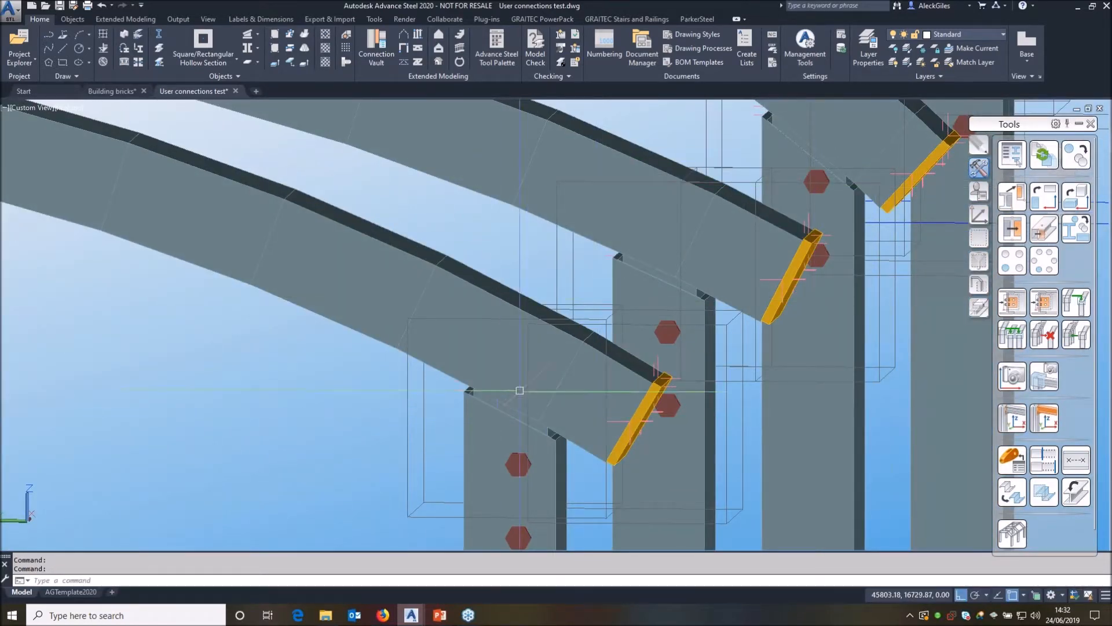
scroll(841, 191, "down", 3)
middle_click_drag(840, 197, 606, 300, "shift")
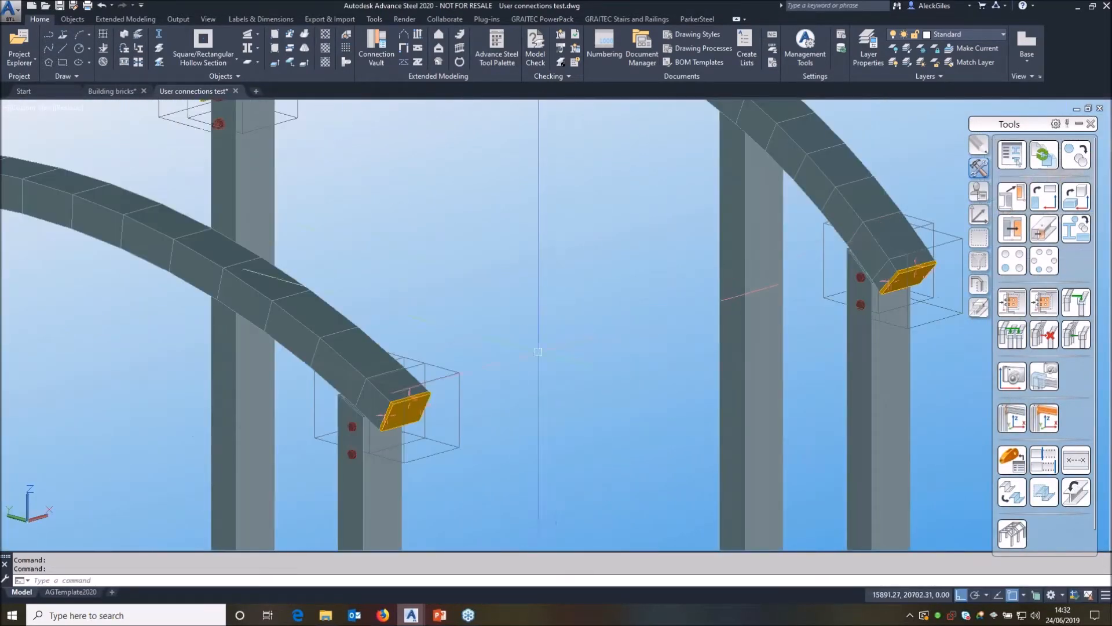
middle_click_drag(395, 412, 496, 373)
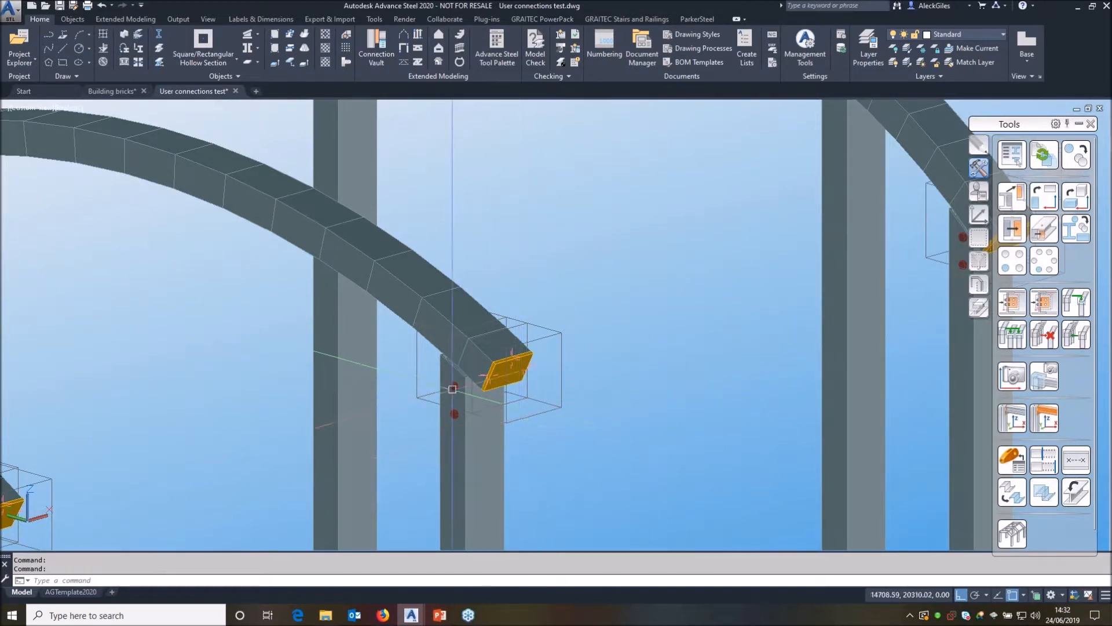
scroll(452, 383, "up", 3)
double_click(456, 390)
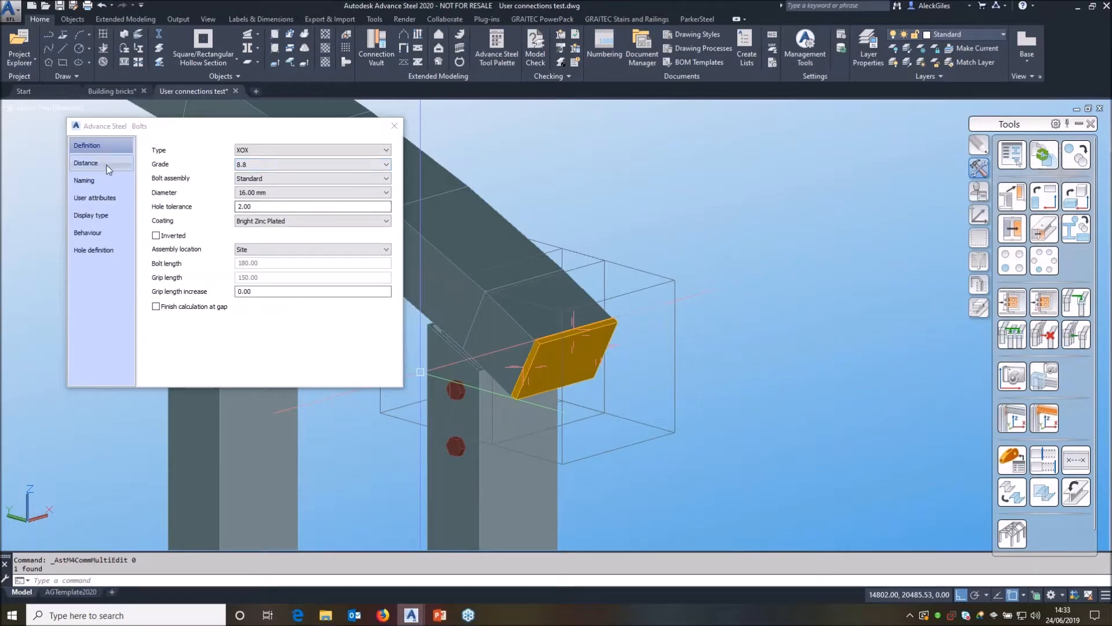
left_click(107, 165)
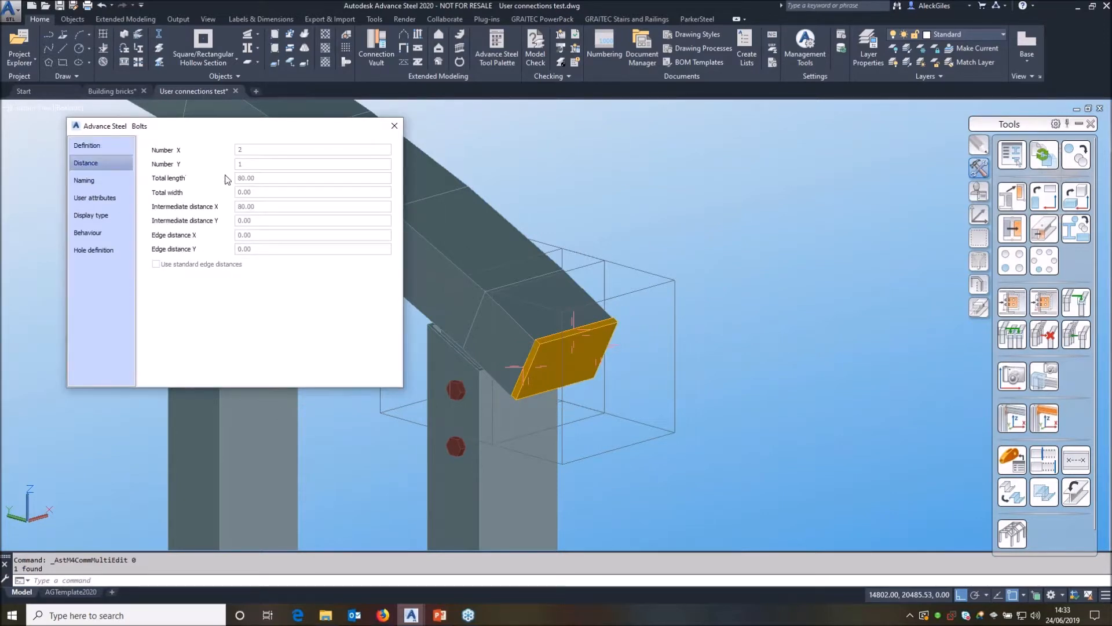
left_click(394, 126)
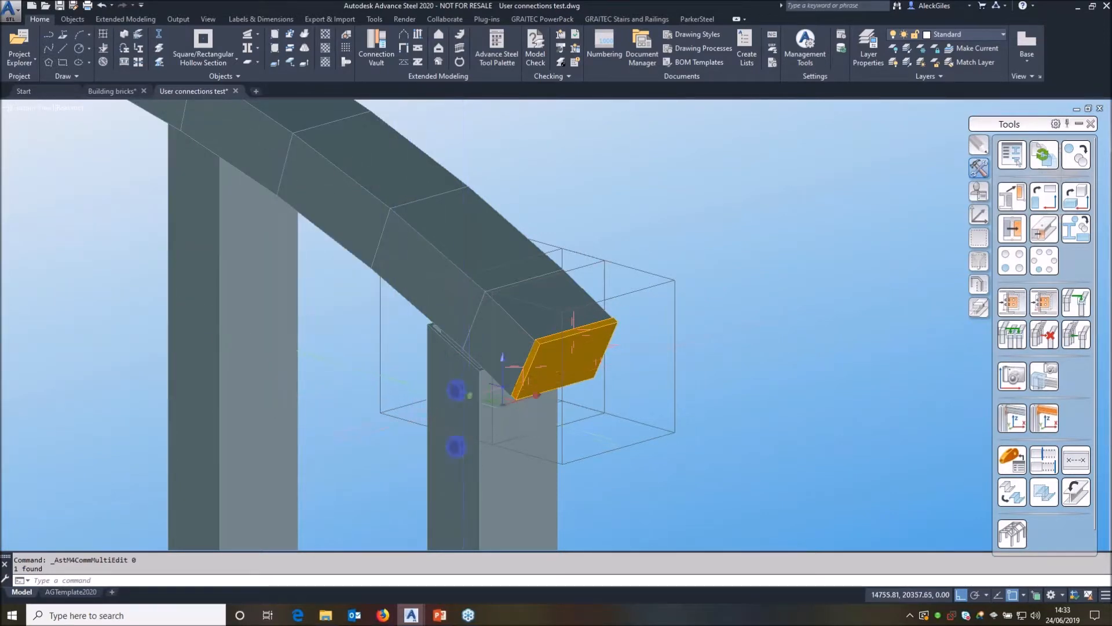
View the bolts-on-beam joint properties for the post bolts at that frame's near joint.
right_click(610, 195)
left_click(650, 386)
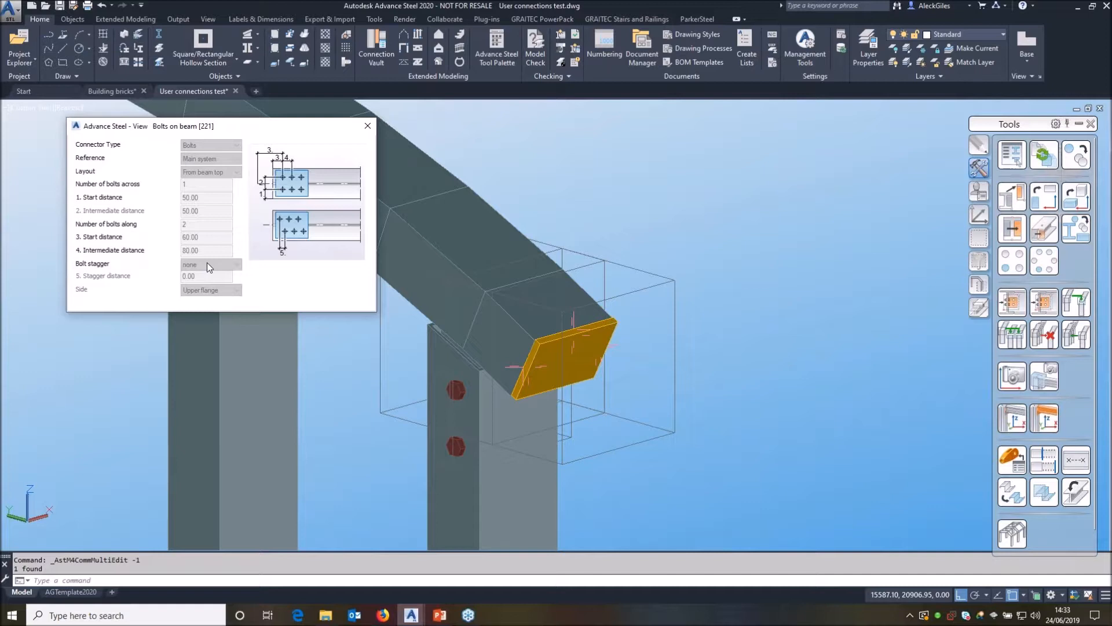
left_click(368, 126)
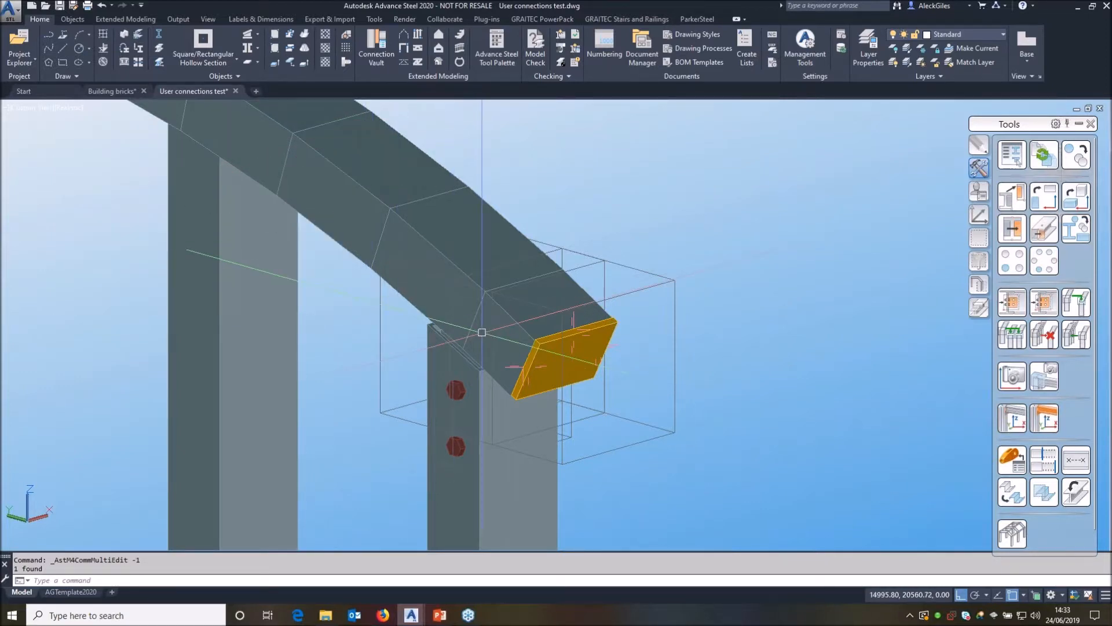
Allow object modification in the custom connection properties of the second arched frame's near post-to-rafter joint.
scroll(482, 332, "down", 5)
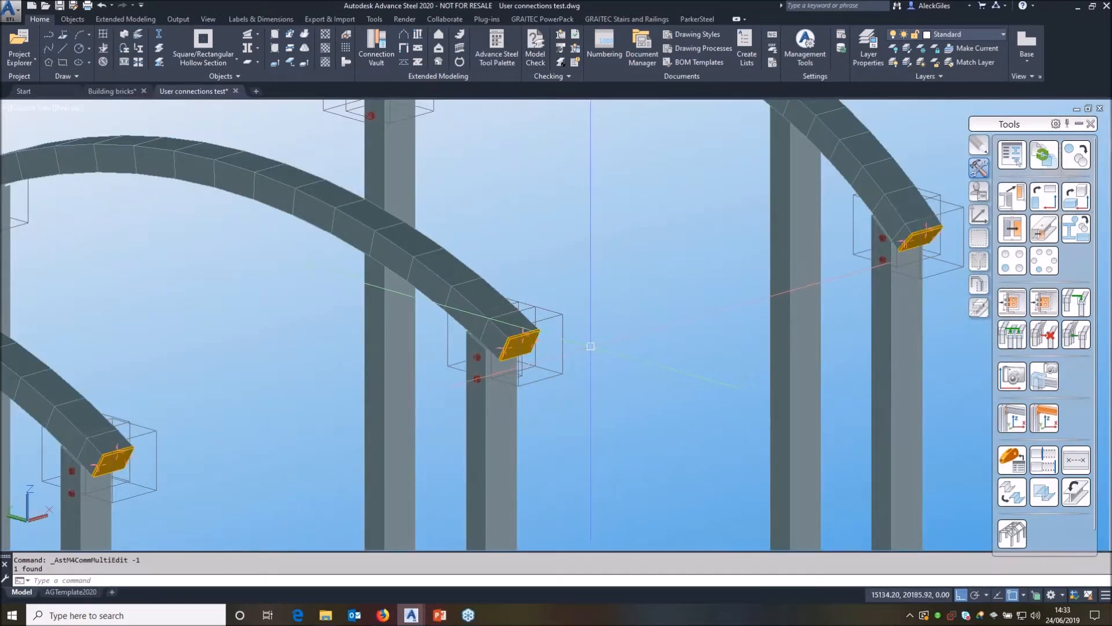
scroll(491, 357, "up", 4)
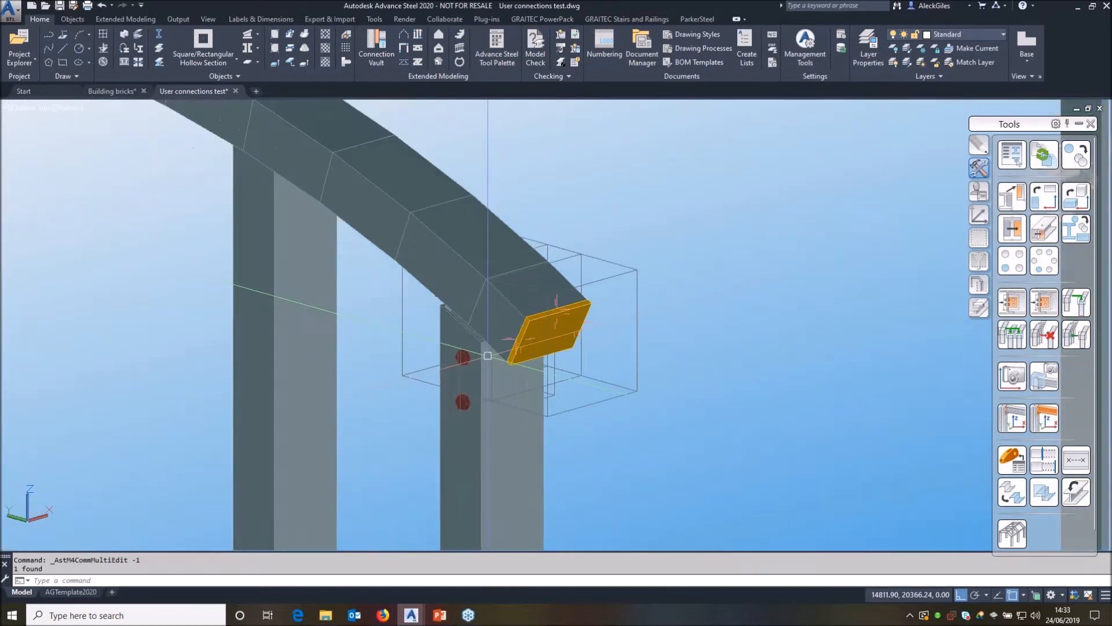
left_click(462, 357)
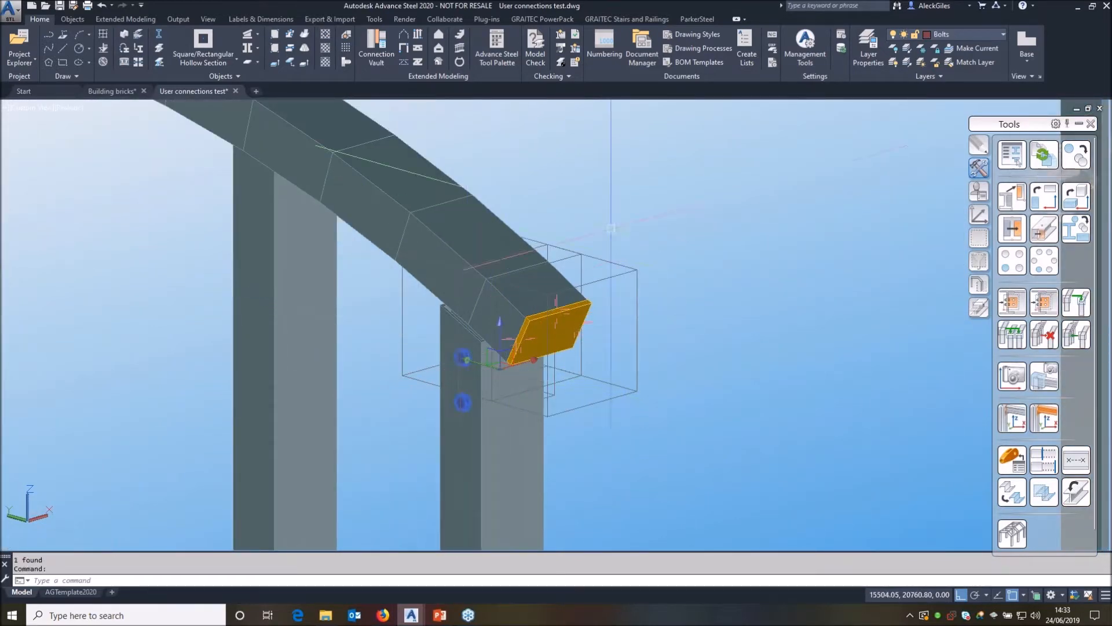
right_click(611, 227)
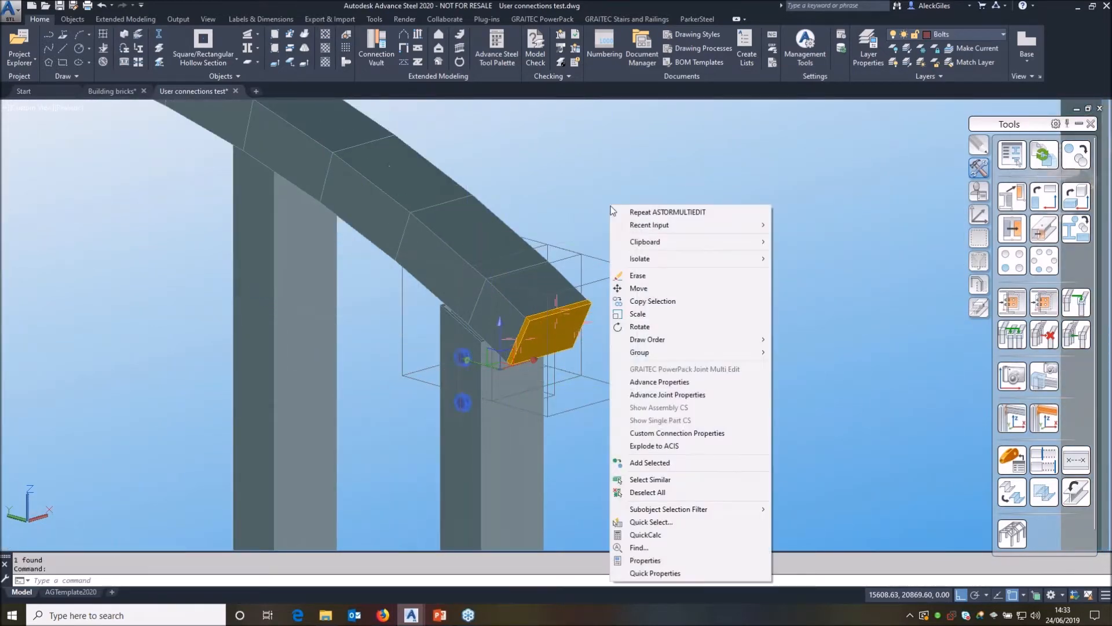
left_click(684, 433)
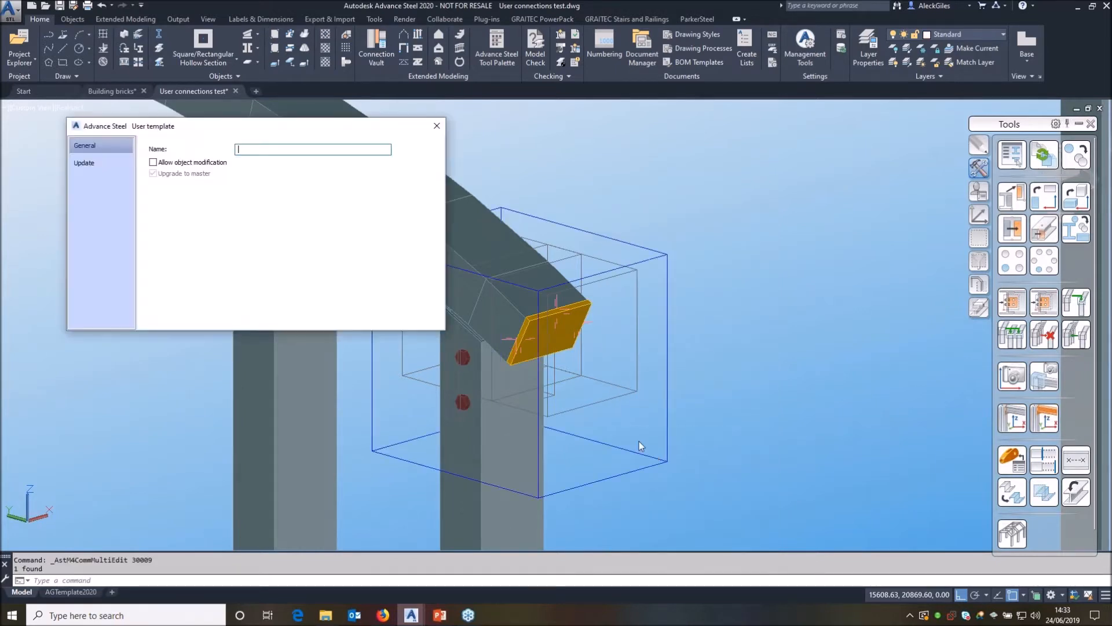
left_click(154, 162)
left_click(437, 127)
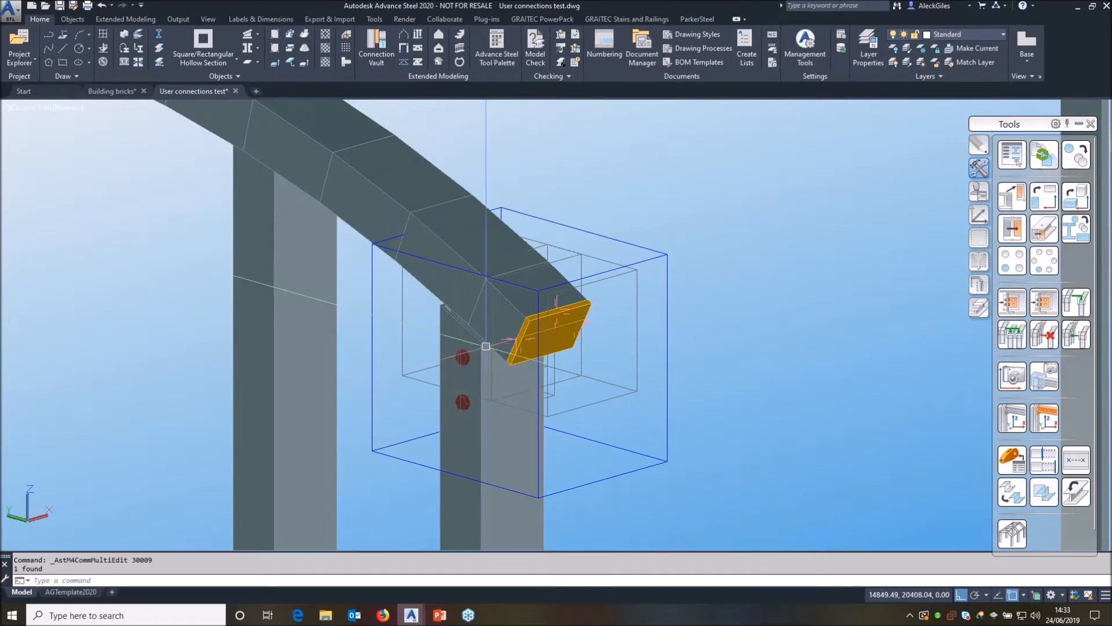
Set the post bolts' intermediate distance to 40 mm and the number of bolts along to 3 in the joint properties.
left_click(463, 358)
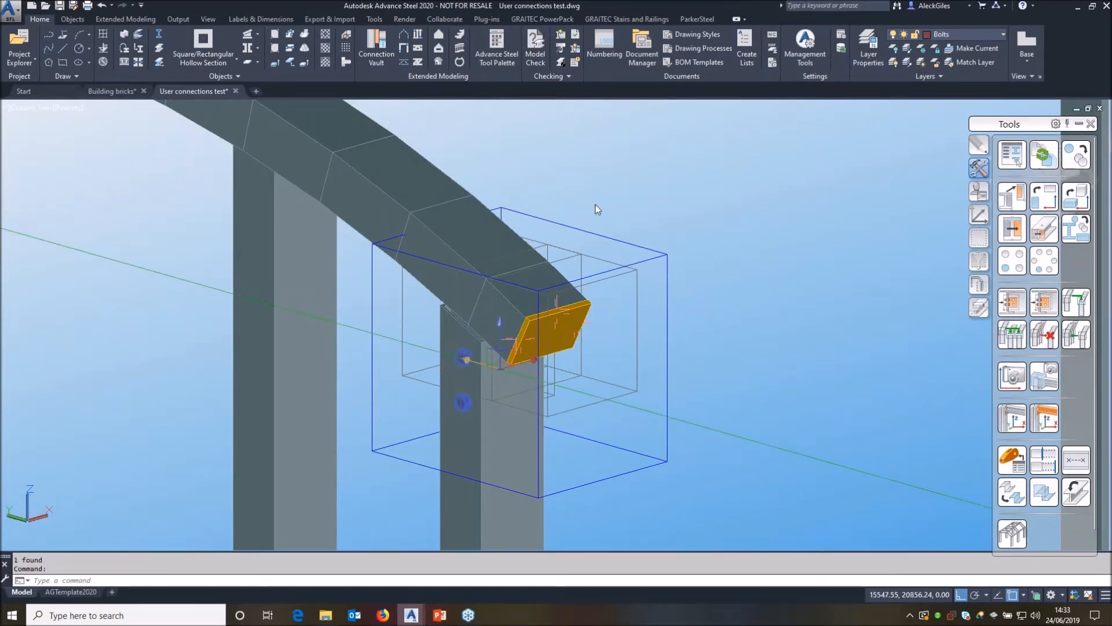
right_click(602, 197)
left_click(686, 377)
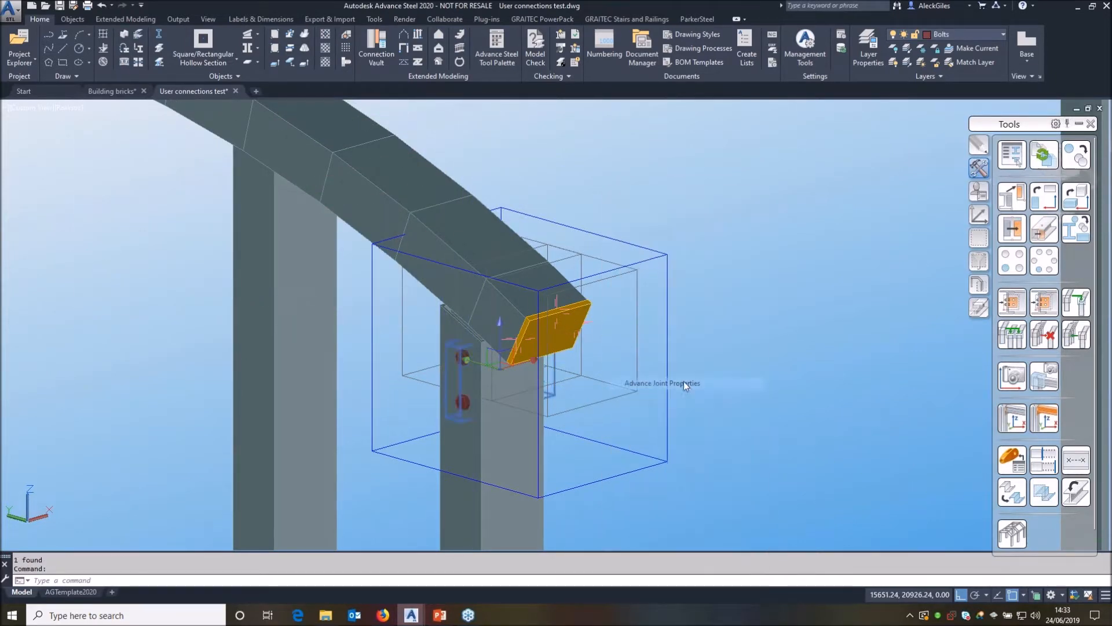
double_click(209, 250)
type("40")
key("Return")
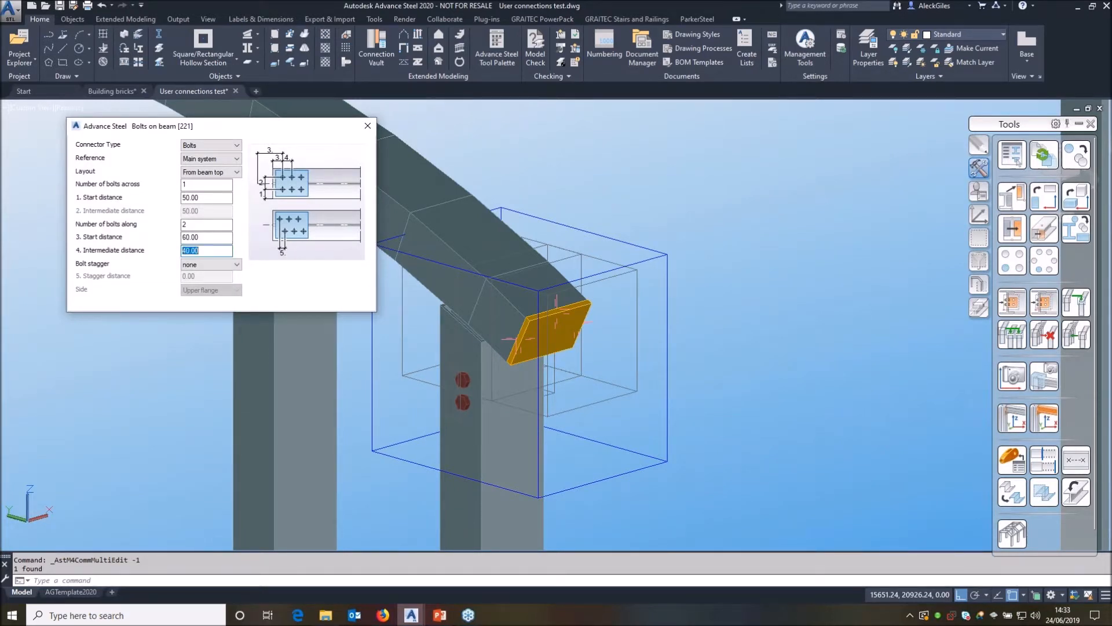
left_click_drag(190, 224, 168, 220)
type("3")
key("Return")
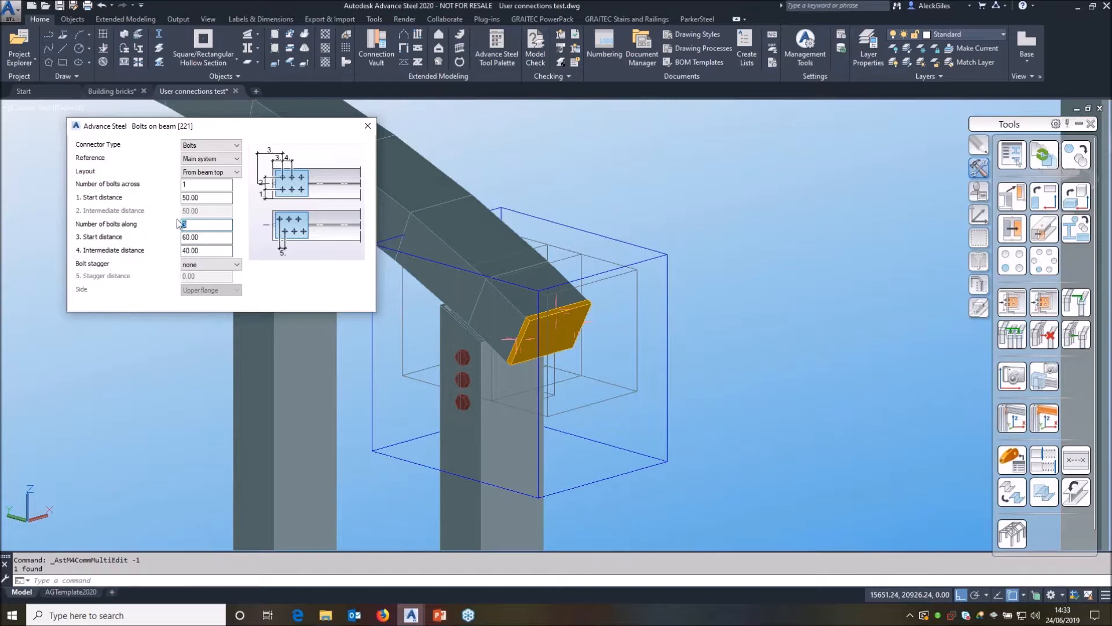
left_click(367, 126)
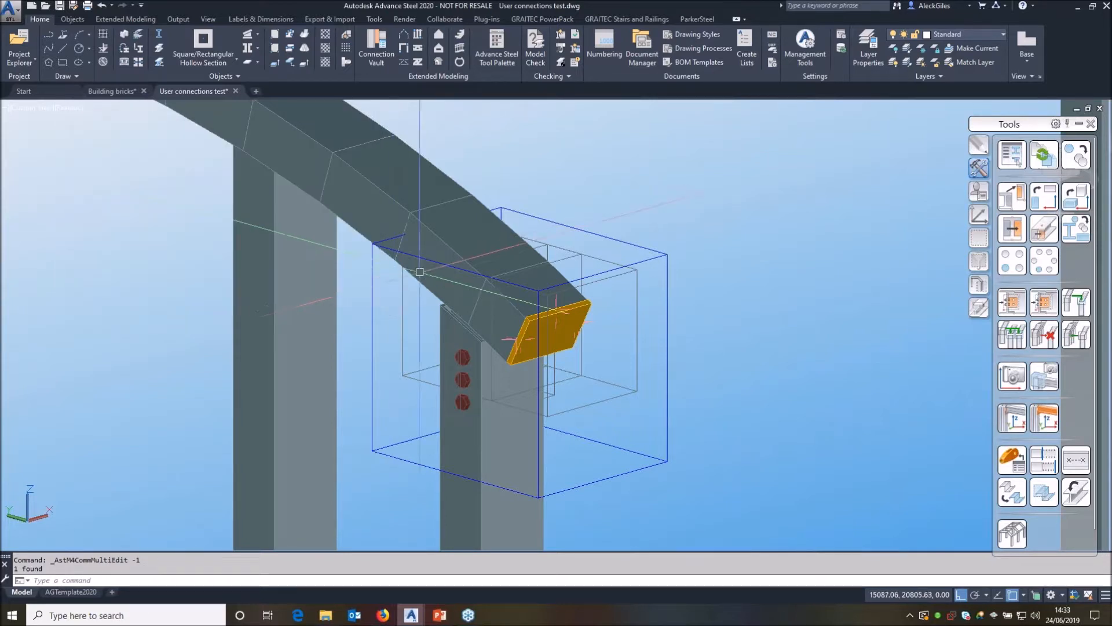
Review the custom connections on the truss corner and the RHS beam frame.
scroll(507, 291, "down", 2)
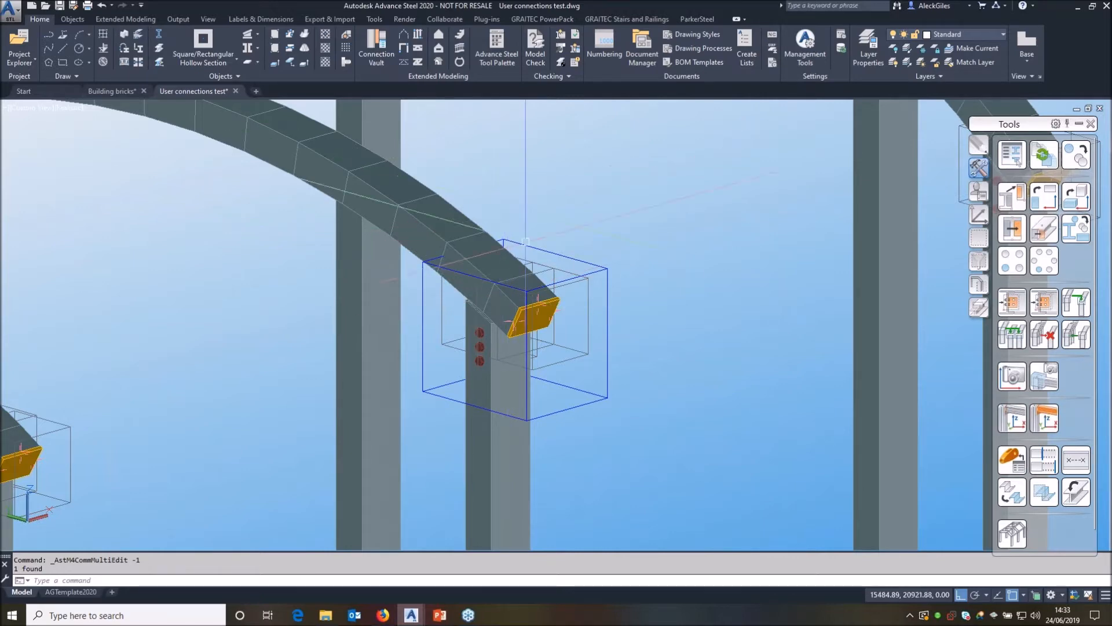
scroll(508, 291, "down", 4)
scroll(696, 261, "down", 5)
middle_click_drag(713, 329, 467, 273)
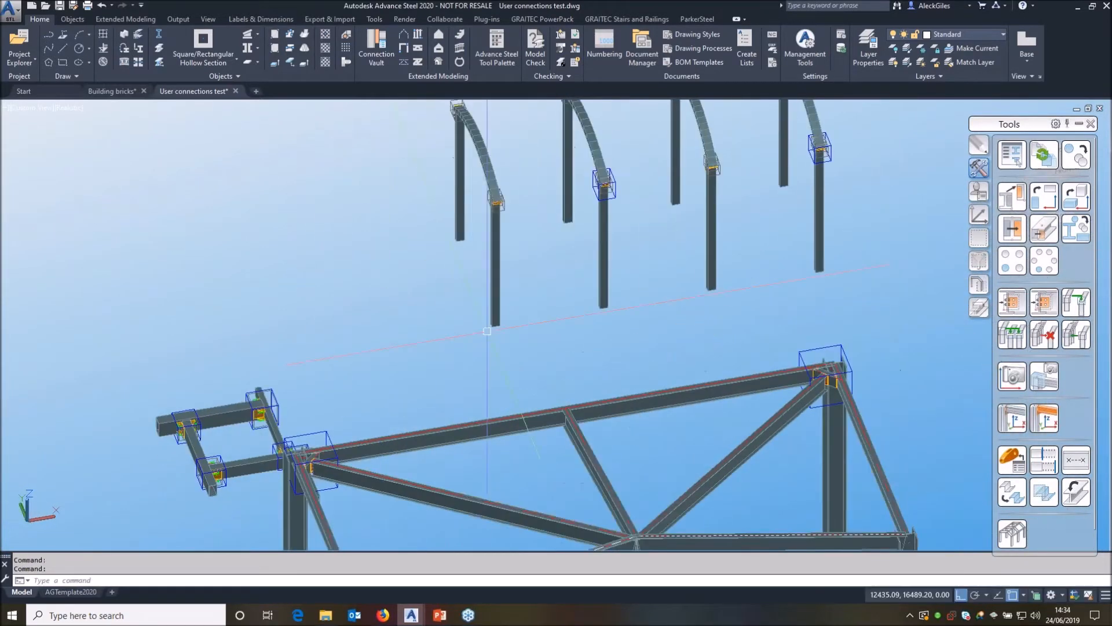
scroll(823, 383, "up", 6)
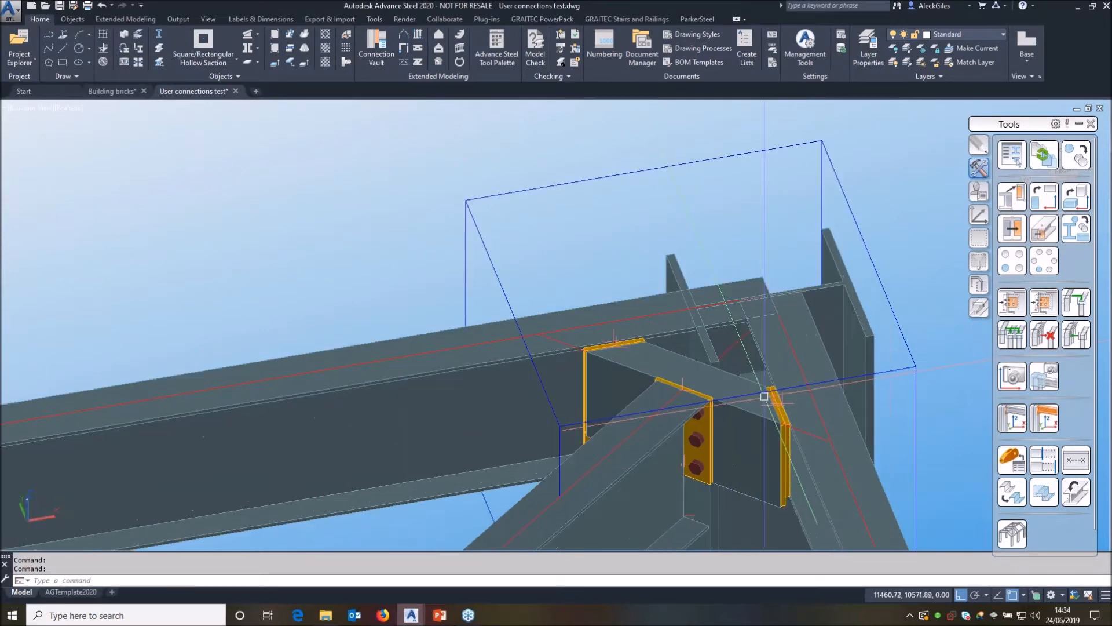
scroll(764, 397, "down", 6)
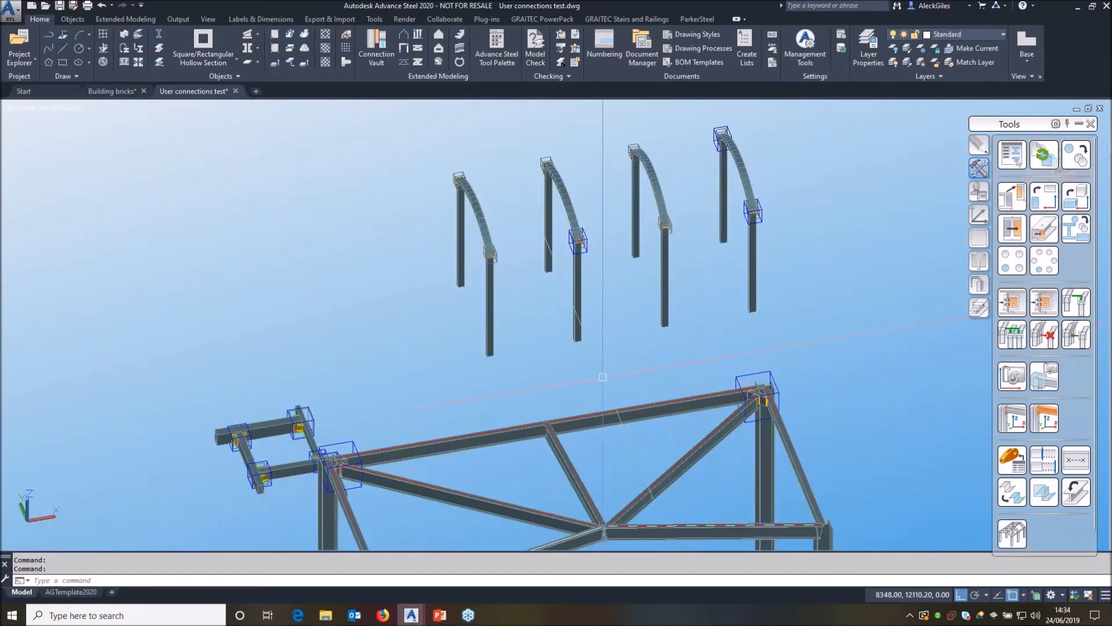
middle_click_drag(373, 390, 361, 399, "shift")
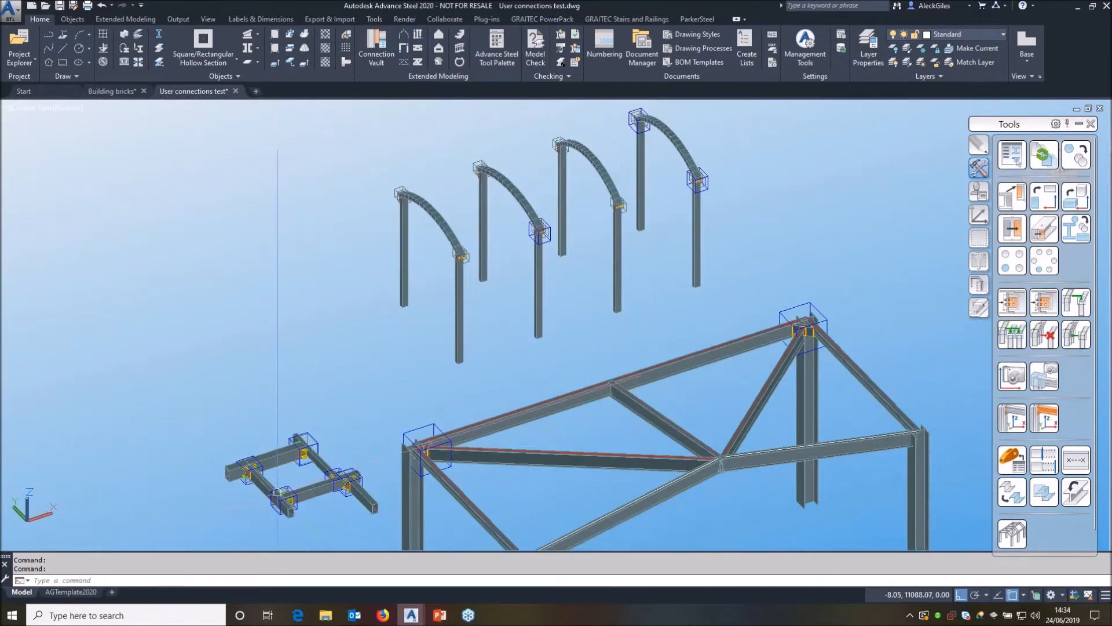
scroll(271, 505, "up", 6)
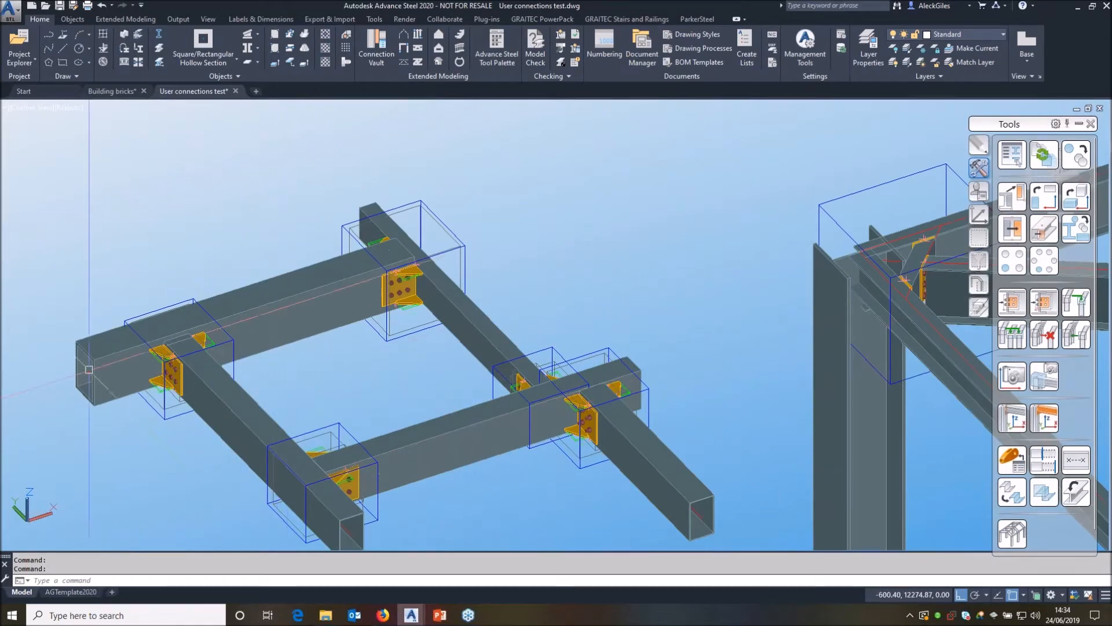
scroll(256, 248, "up", 5)
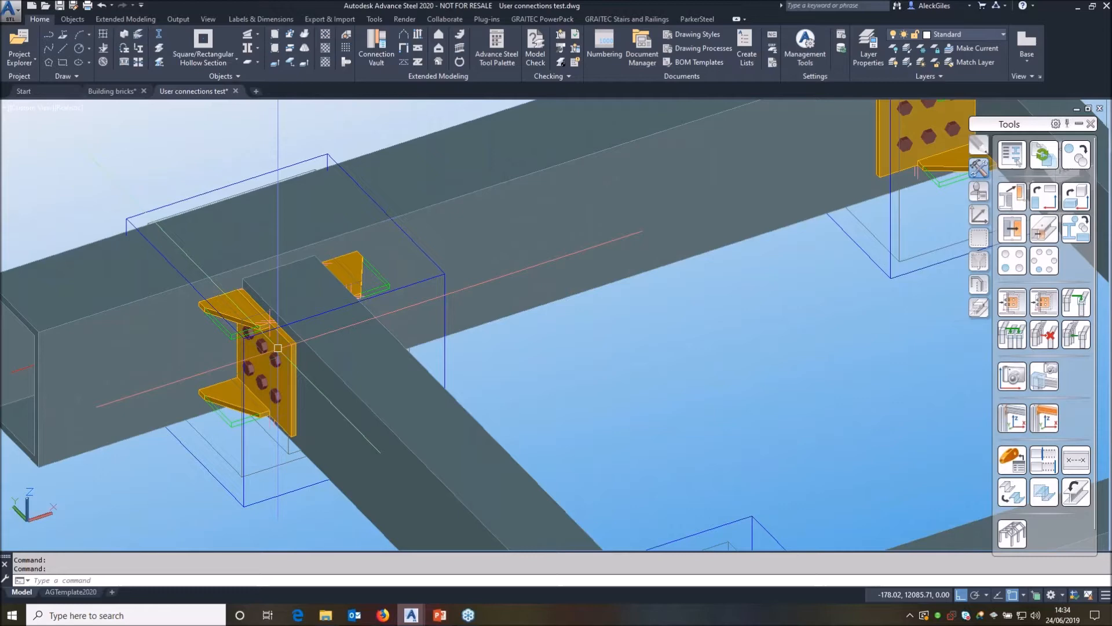
scroll(278, 348, "down", 10)
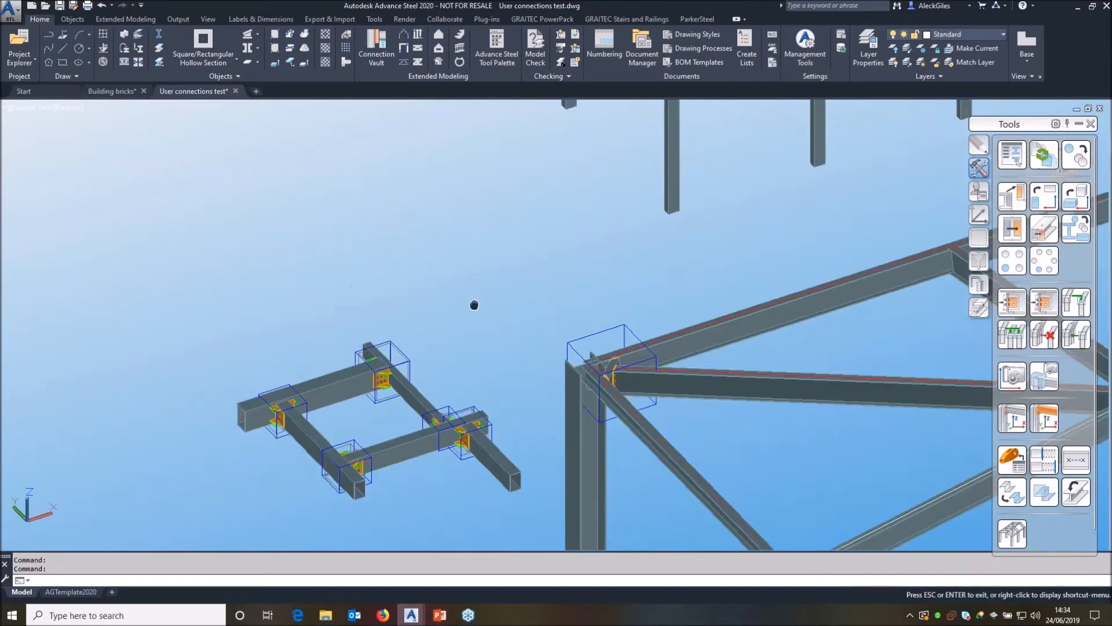
scroll(655, 399, "up", 5)
scroll(655, 399, "down", 5)
Examine the Shelter Top joints across the four arched frames, focusing on the farthest frame's near post.
scroll(764, 235, "up", 6)
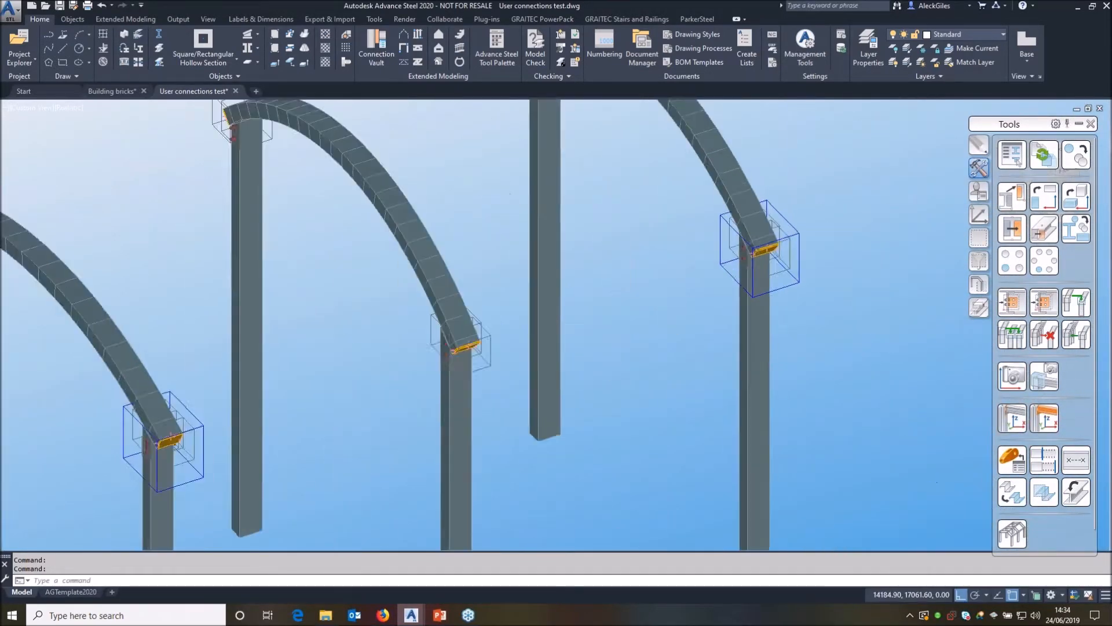
scroll(765, 235, "up", 2)
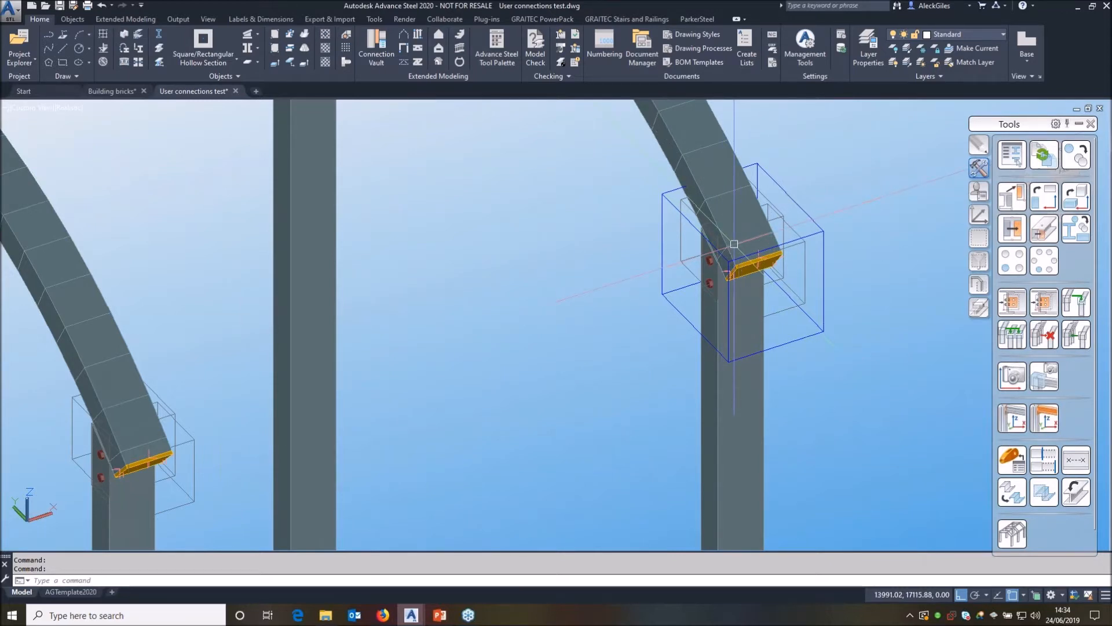
scroll(734, 244, "down", 6)
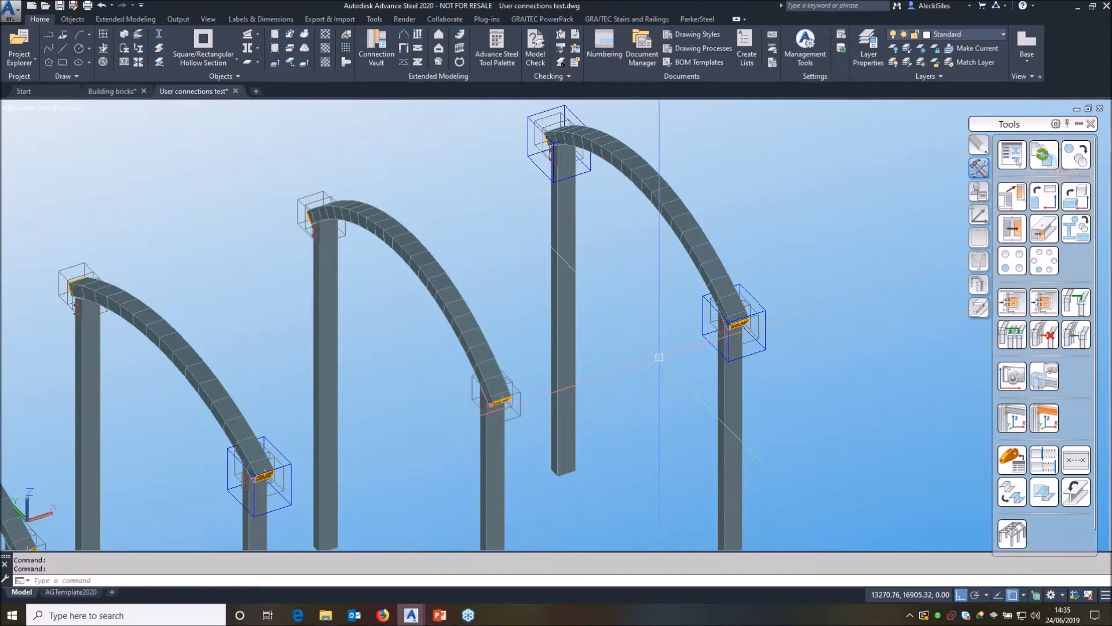
middle_click_drag(721, 380, 747, 241)
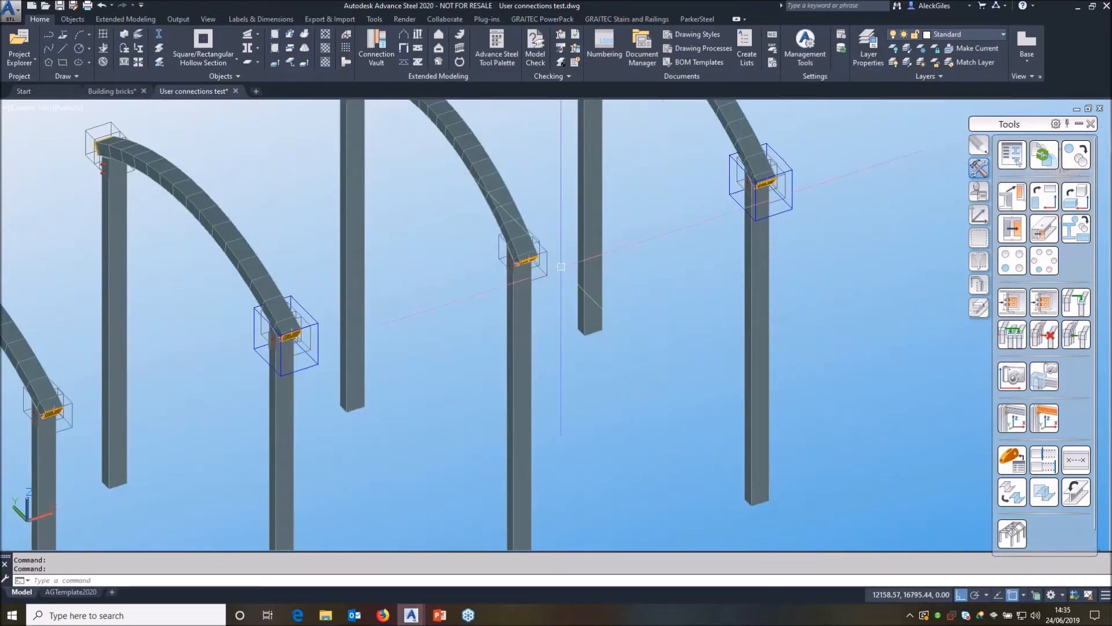
middle_click_drag(641, 272, 700, 226, "shift")
scroll(653, 392, "down", 3)
scroll(652, 392, "up", 7)
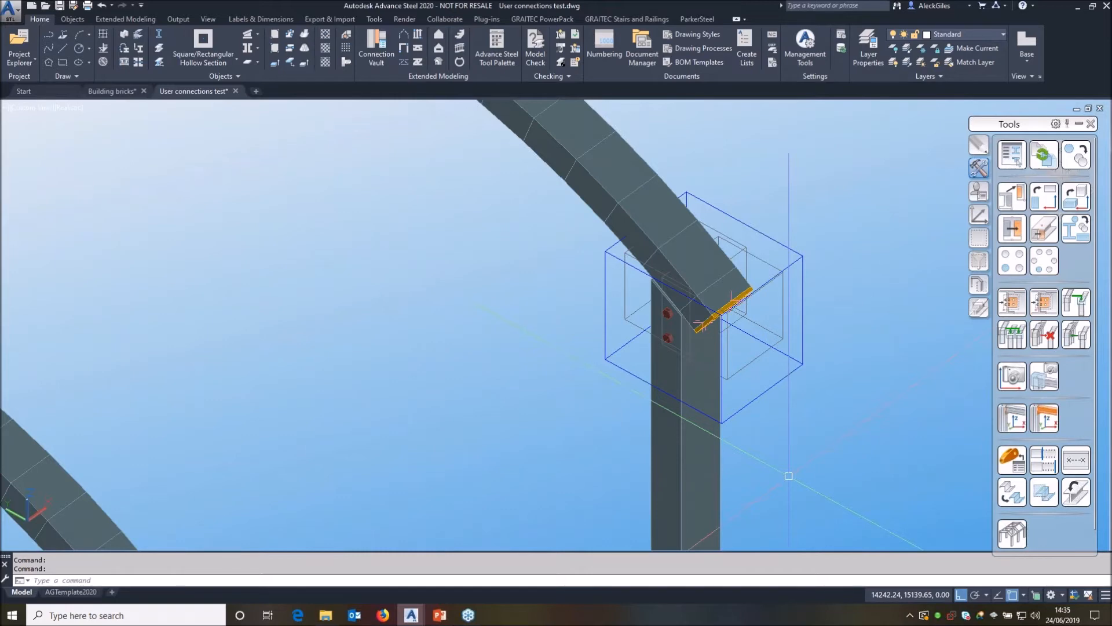
scroll(766, 472, "down", 2)
middle_click_drag(518, 347, 525, 242)
scroll(567, 265, "down", 2)
scroll(572, 271, "down", 2)
middle_click_drag(397, 293, 546, 216)
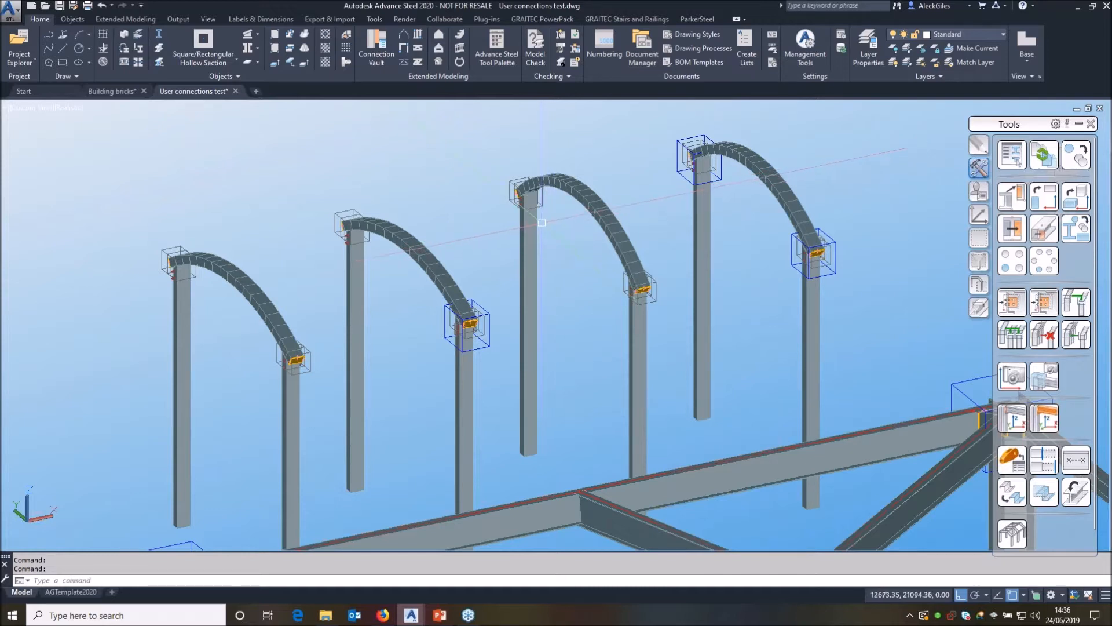
Switch to the Custom Connections Webinar presentation in PowerPoint and start the slide show from the Questions slide.
left_click(441, 615)
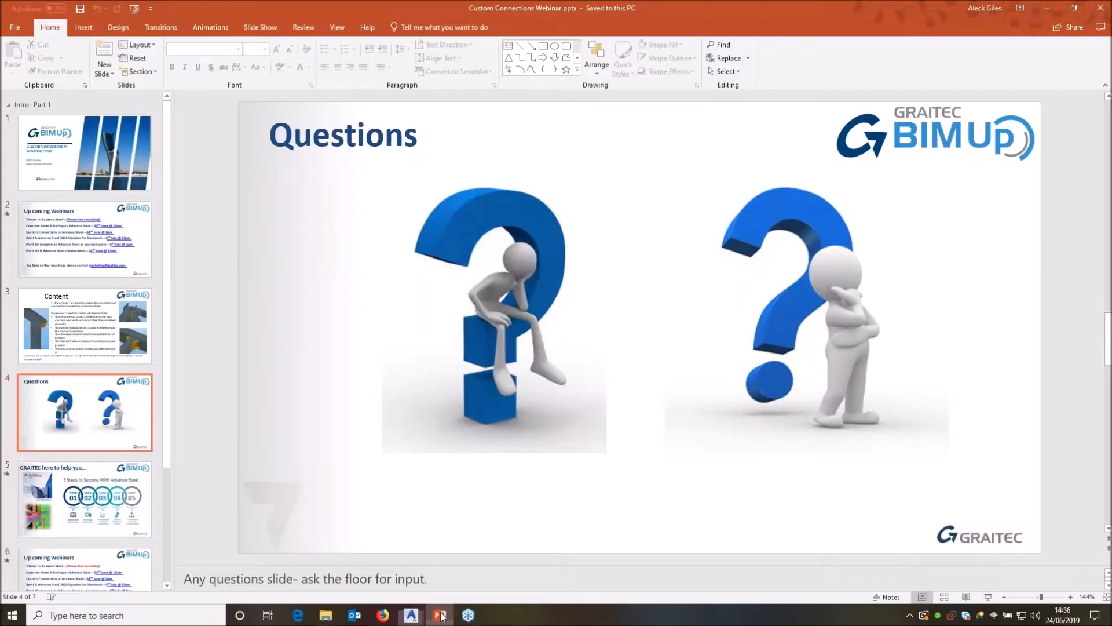
left_click(988, 597)
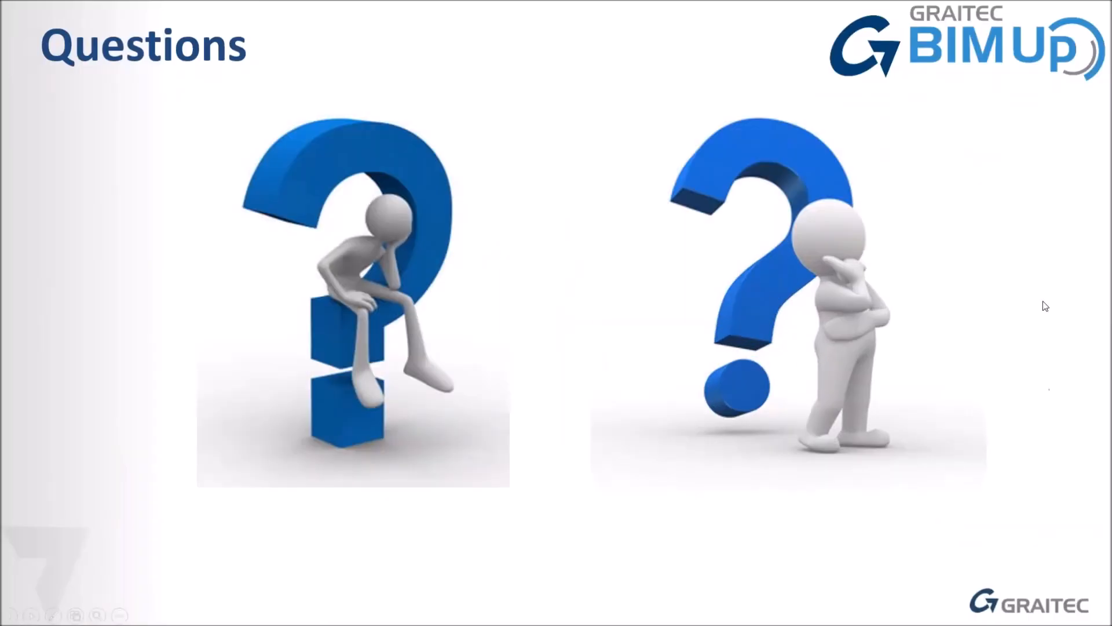